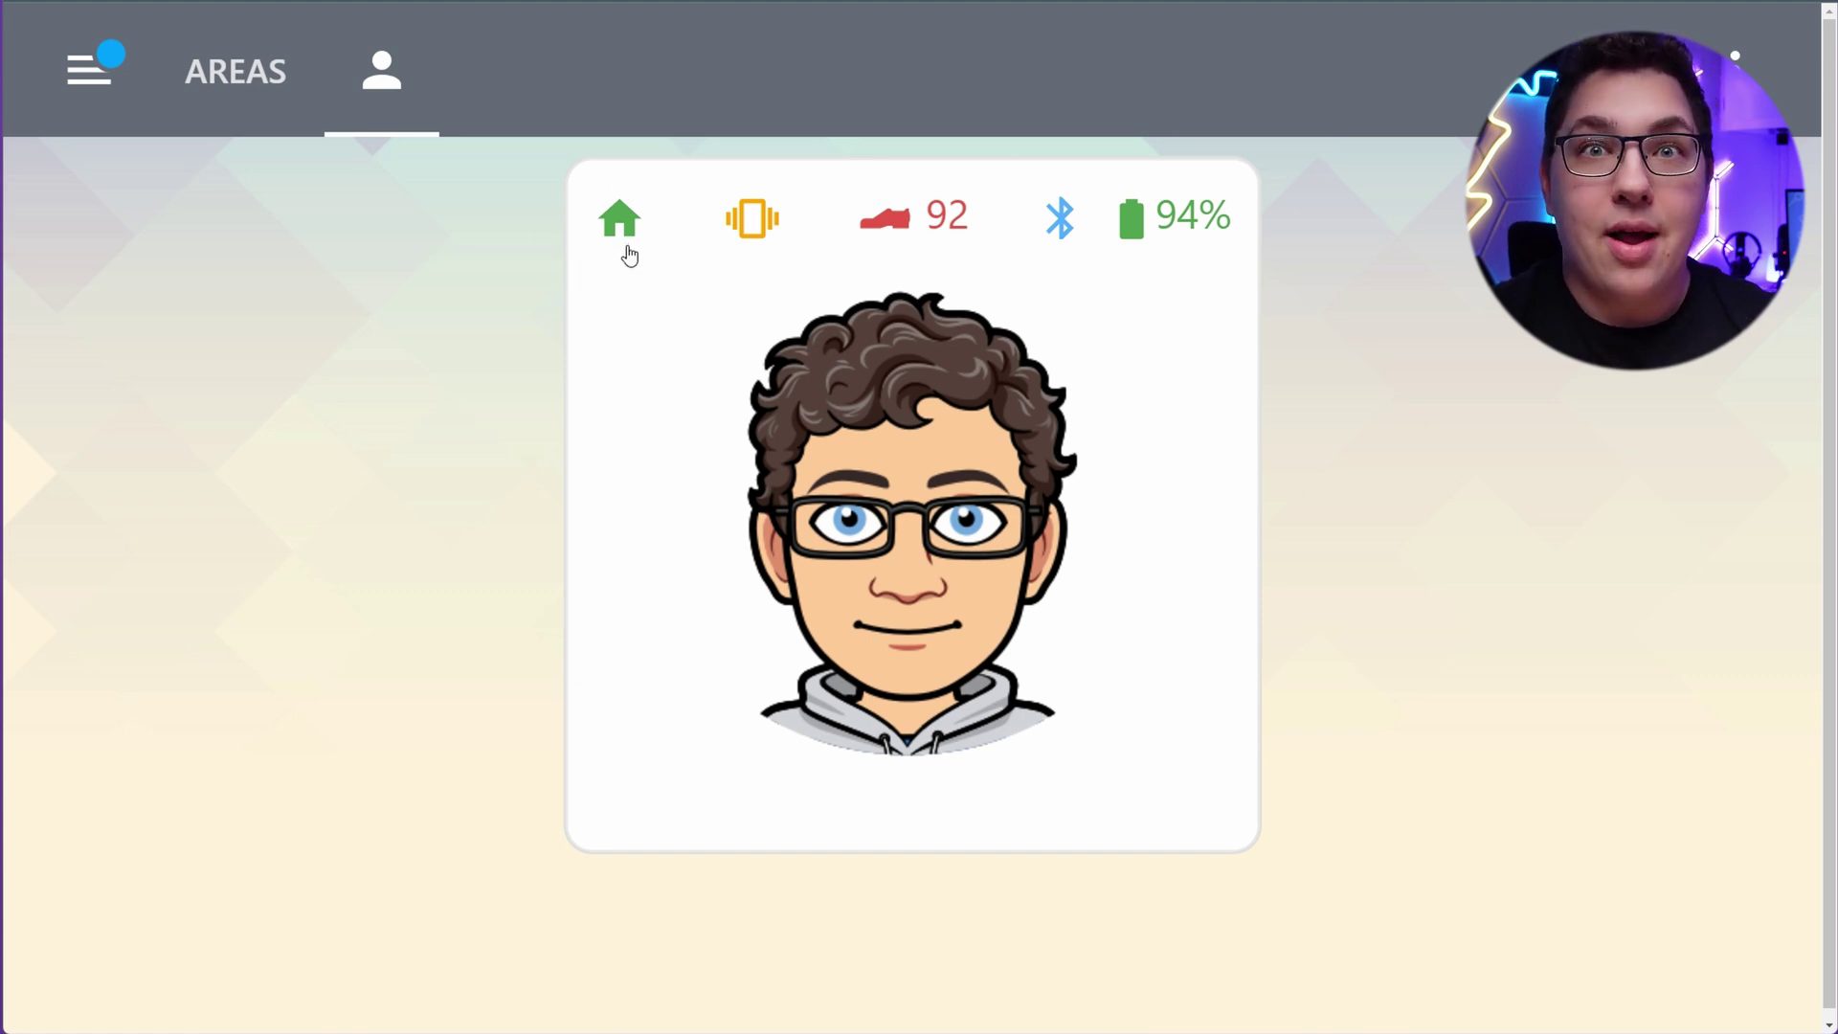
# Toggle the person away and home, cycle the phone's ringer modes, and open then close the map view
pyautogui.click(627, 247)
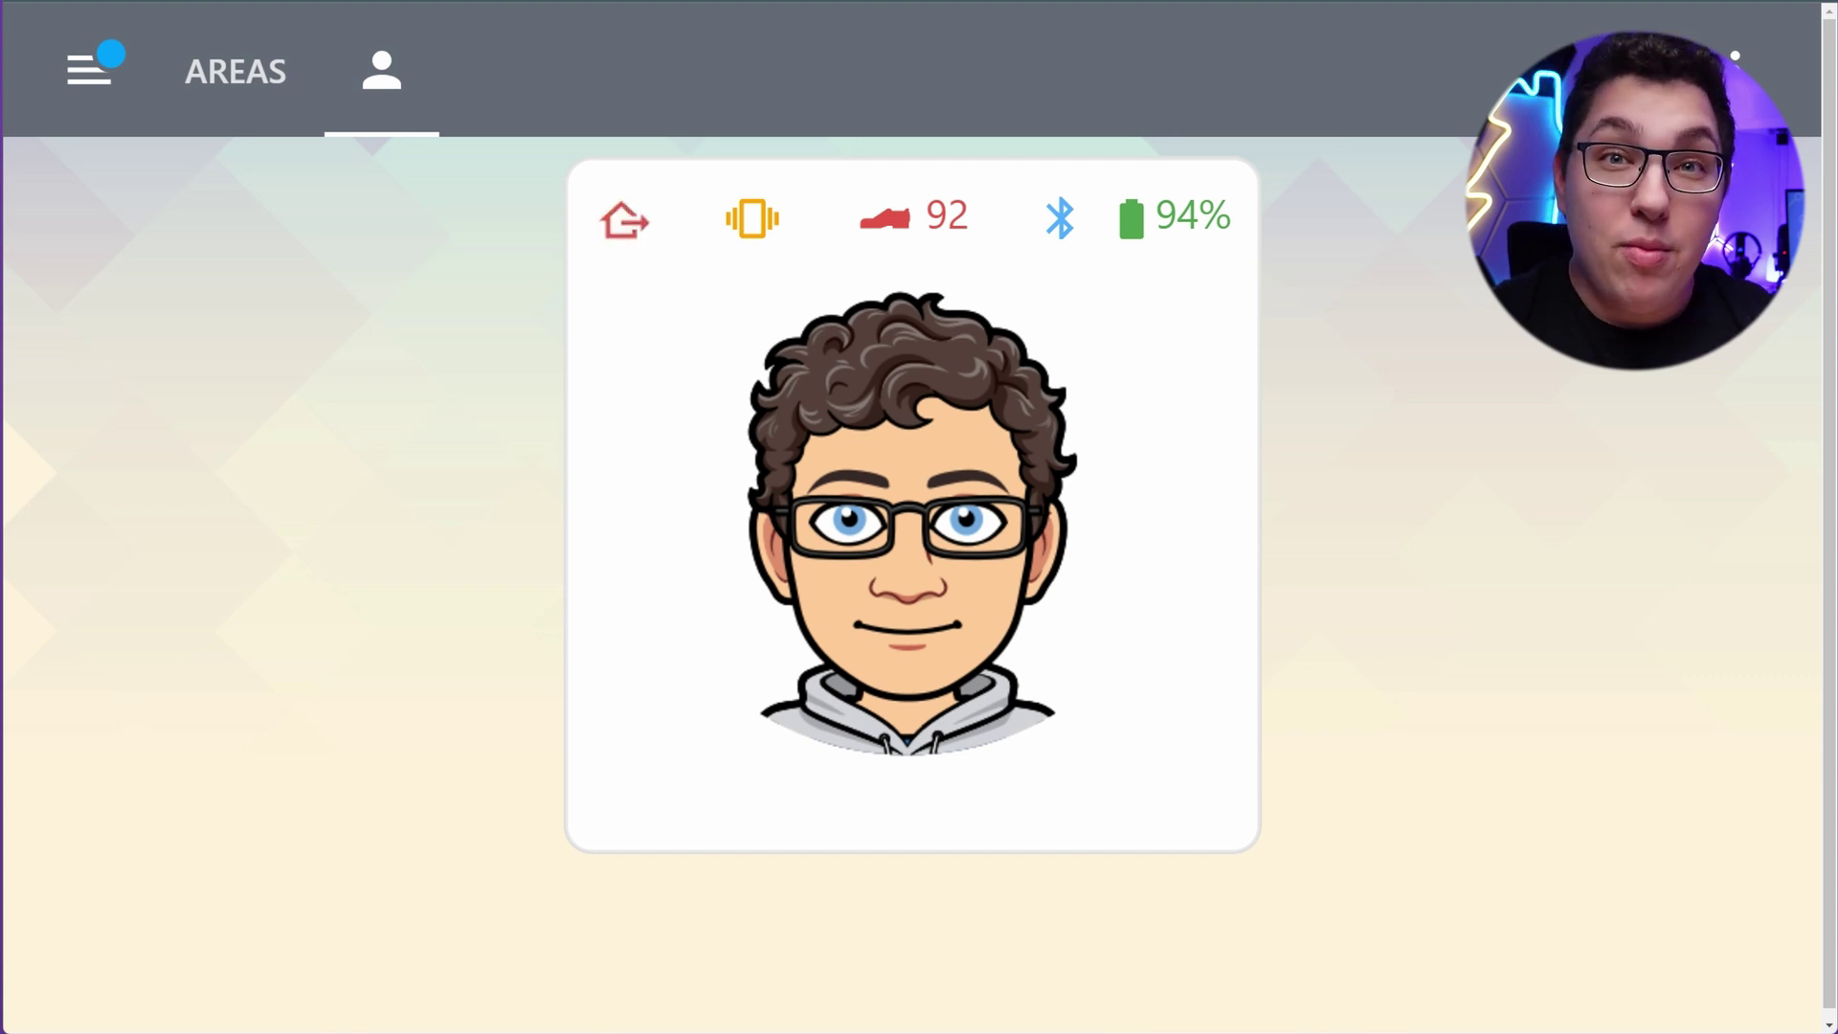
pyautogui.click(613, 257)
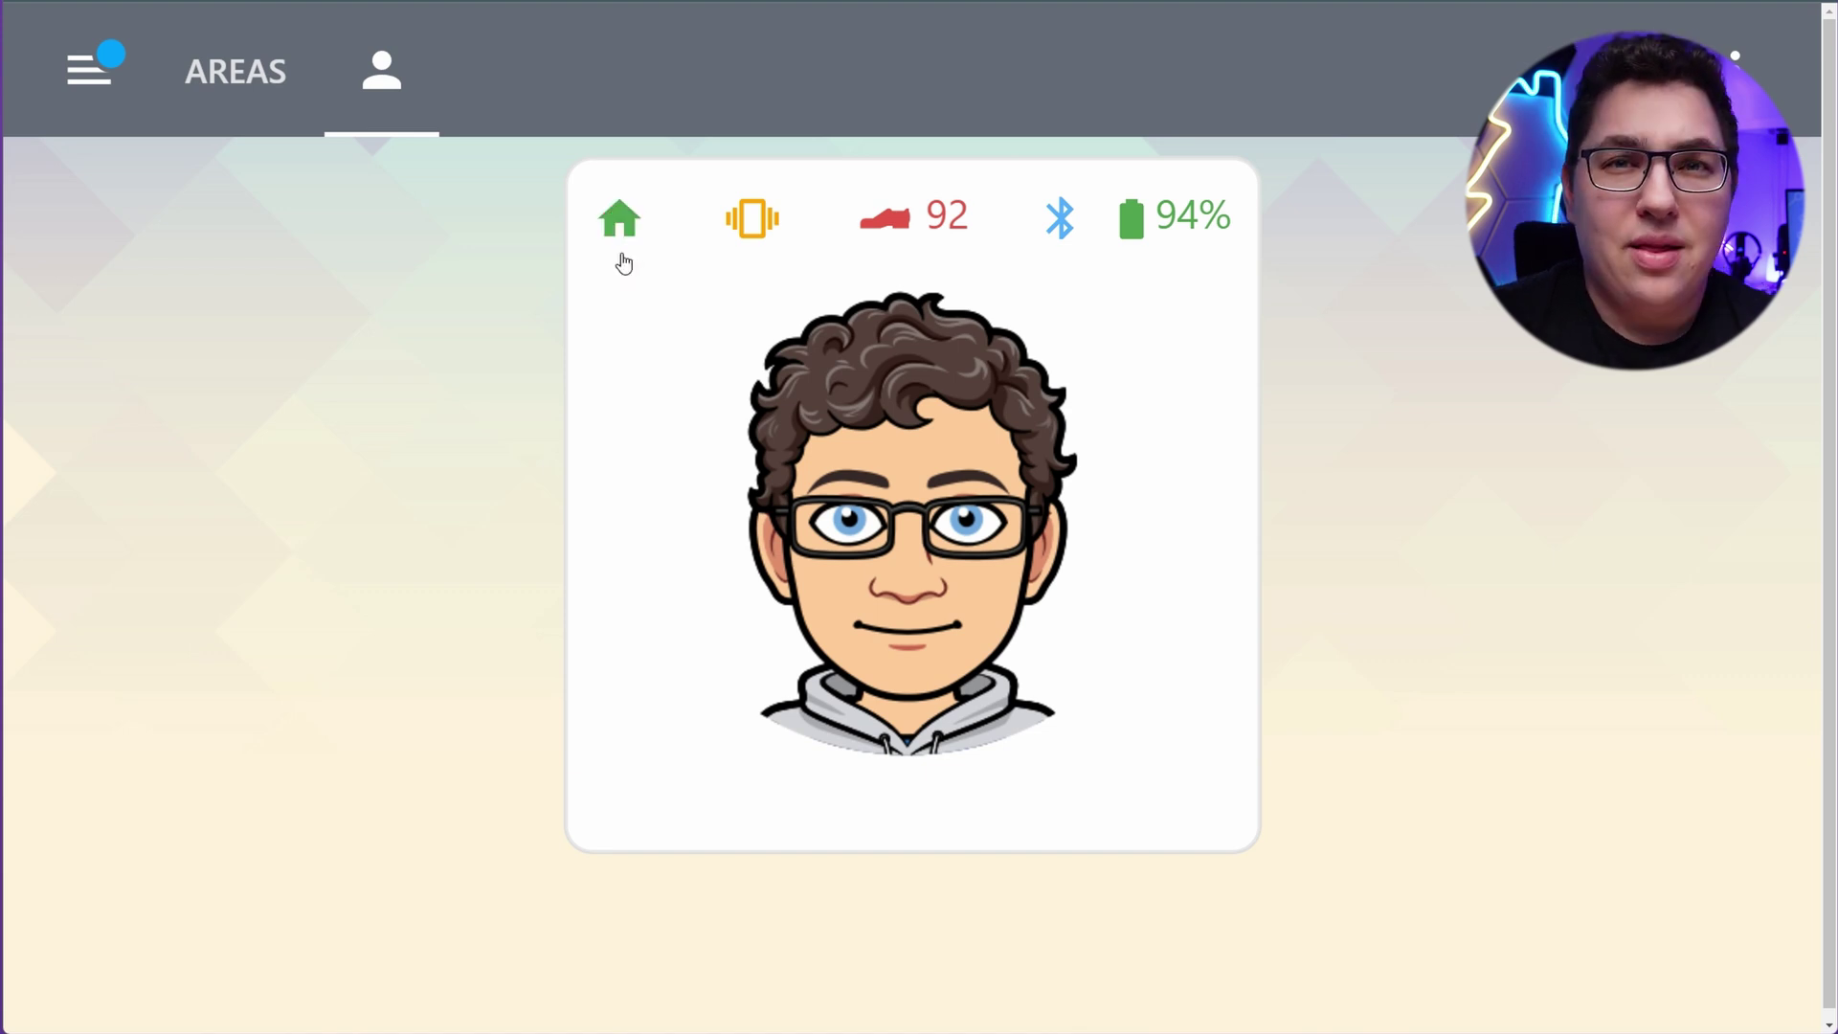
pyautogui.click(753, 239)
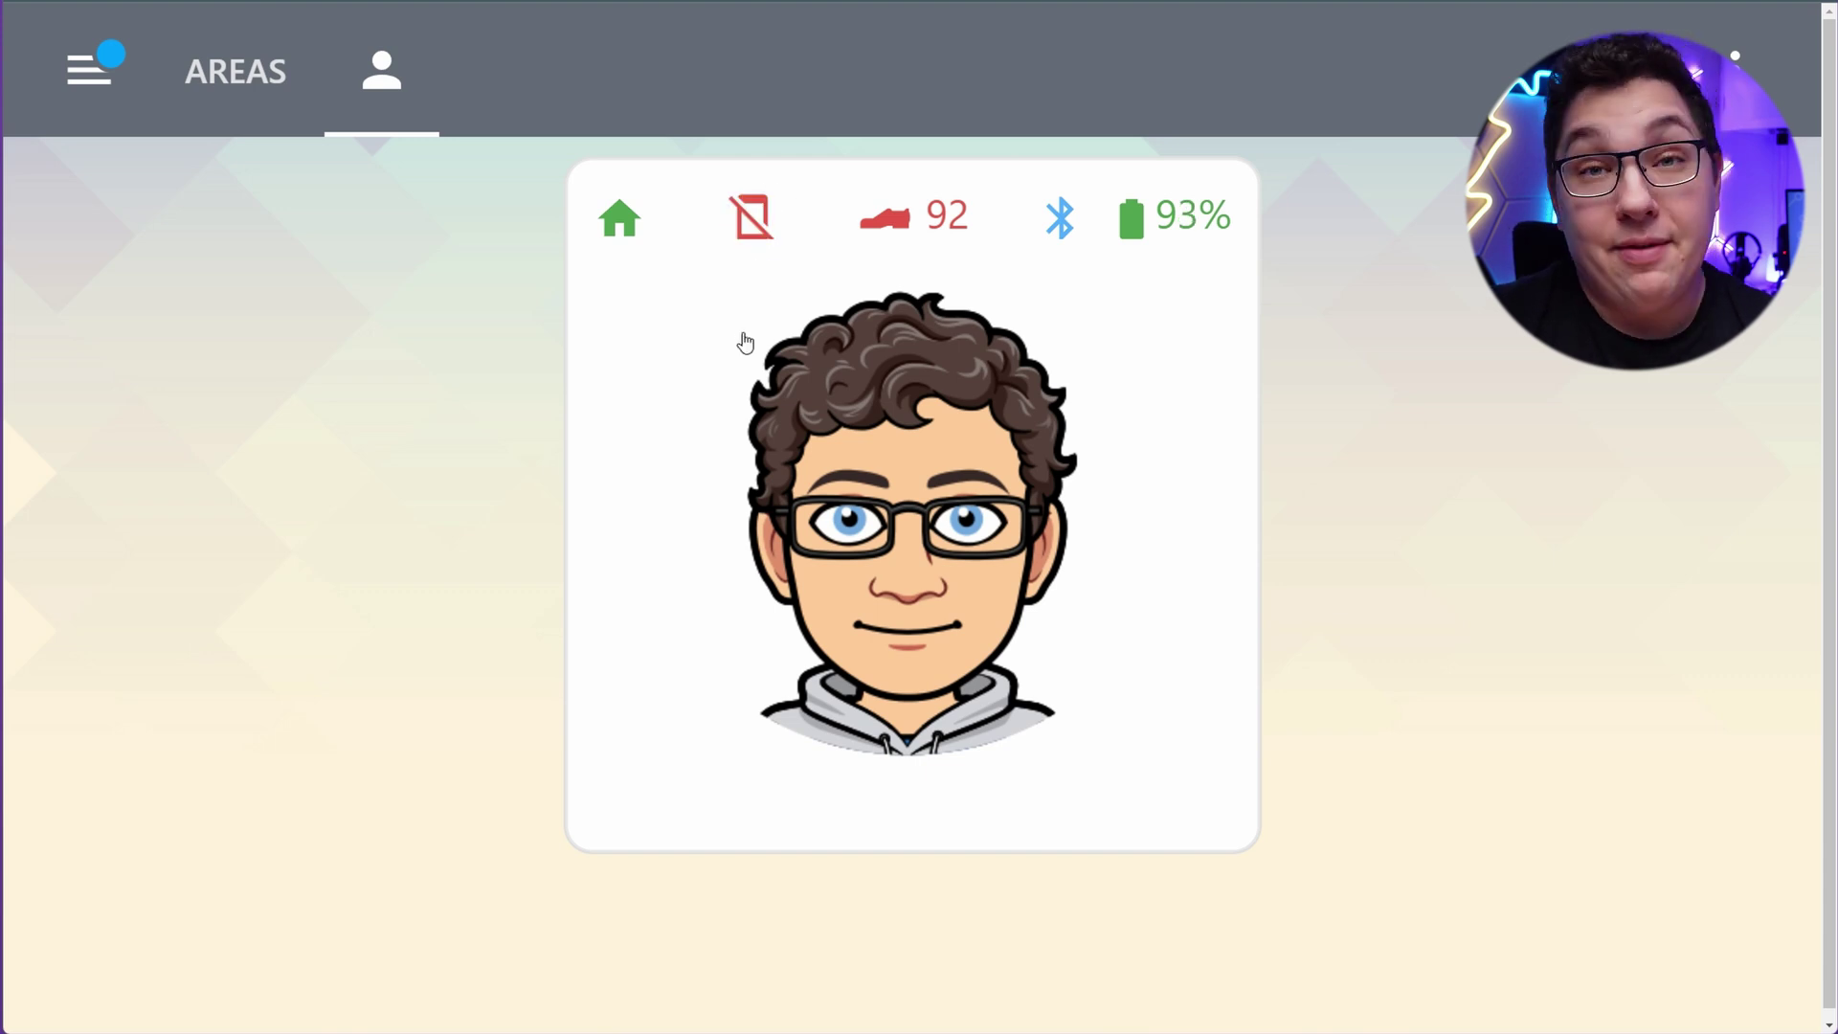
pyautogui.click(752, 222)
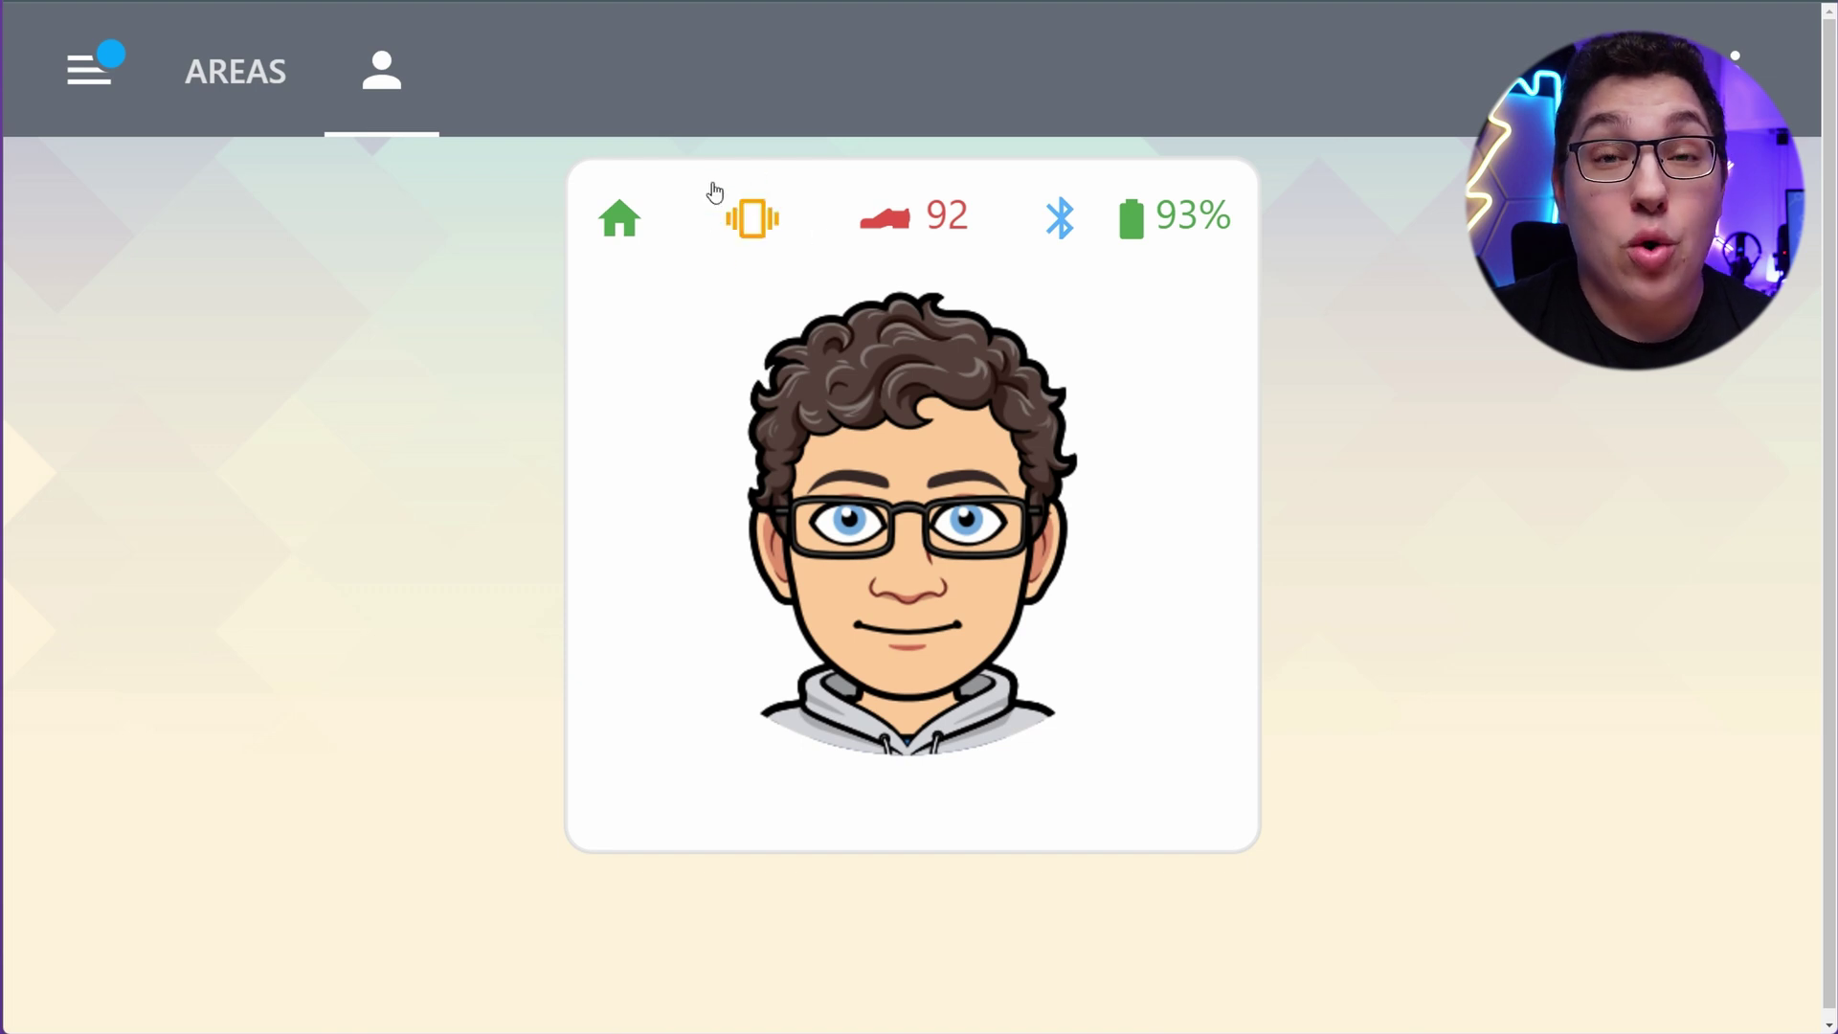
pyautogui.click(748, 196)
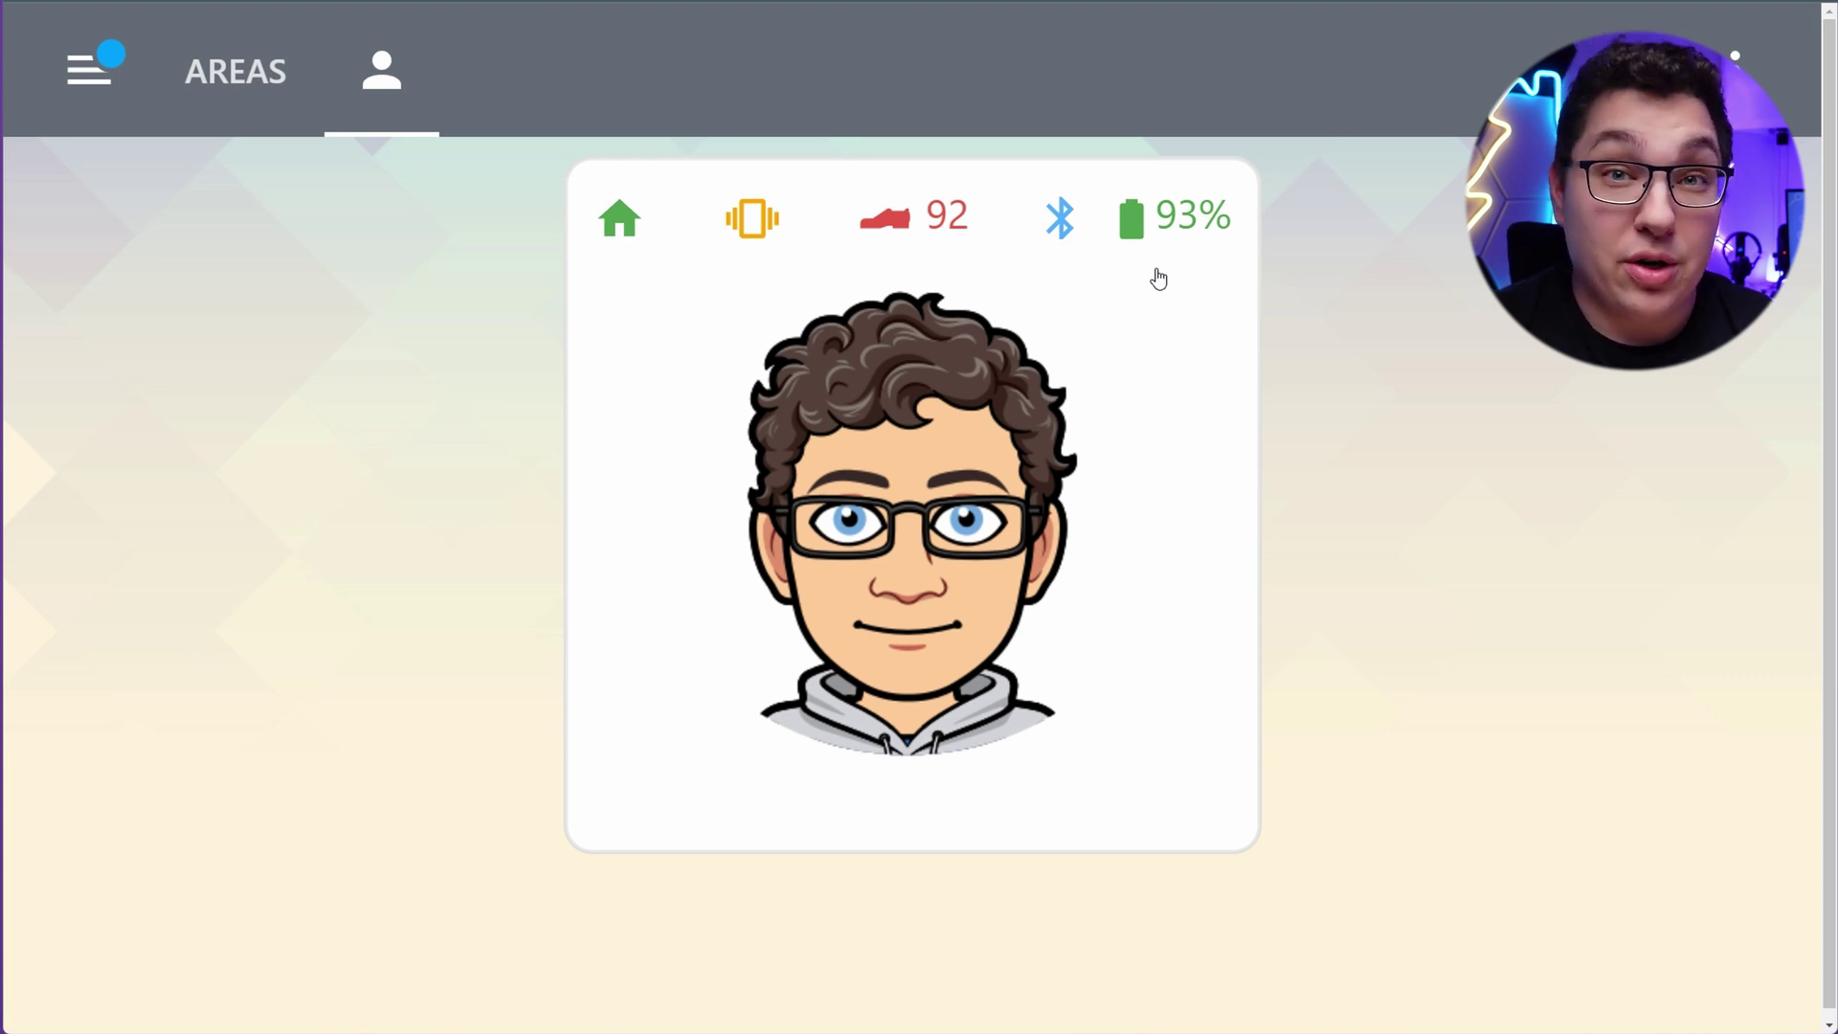
pyautogui.click(936, 468)
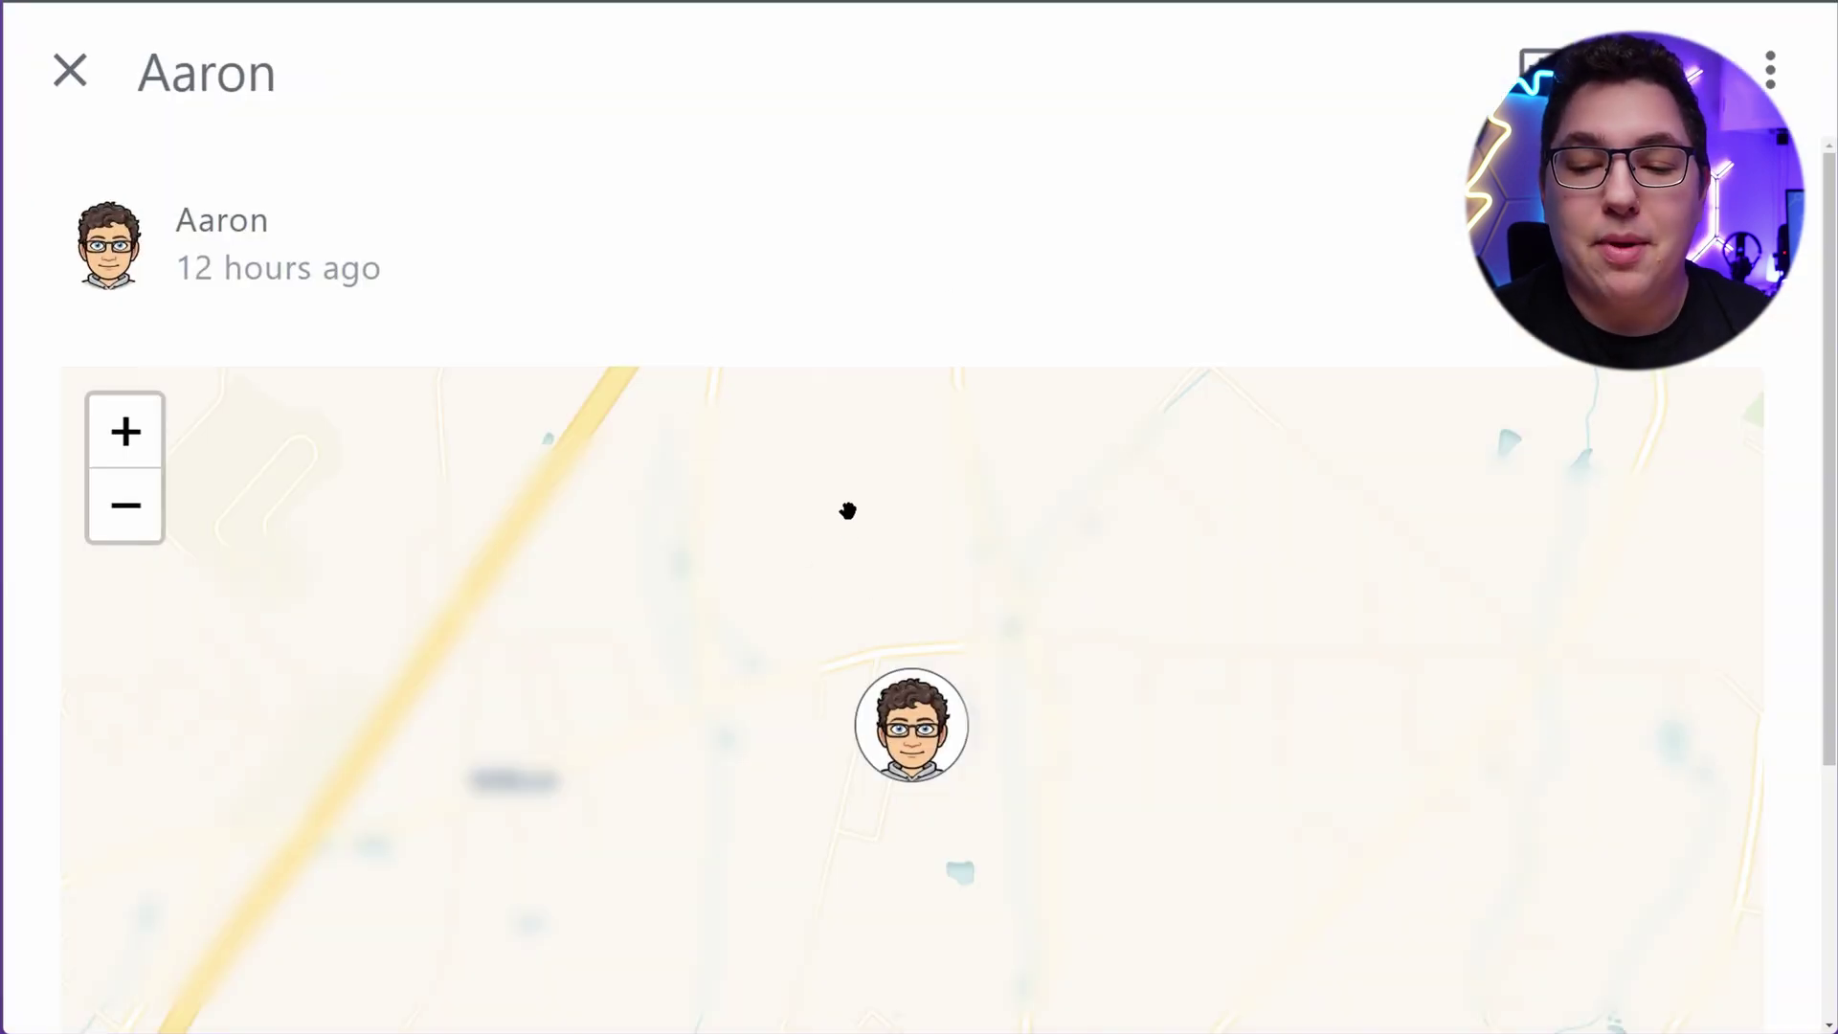
pyautogui.click(76, 75)
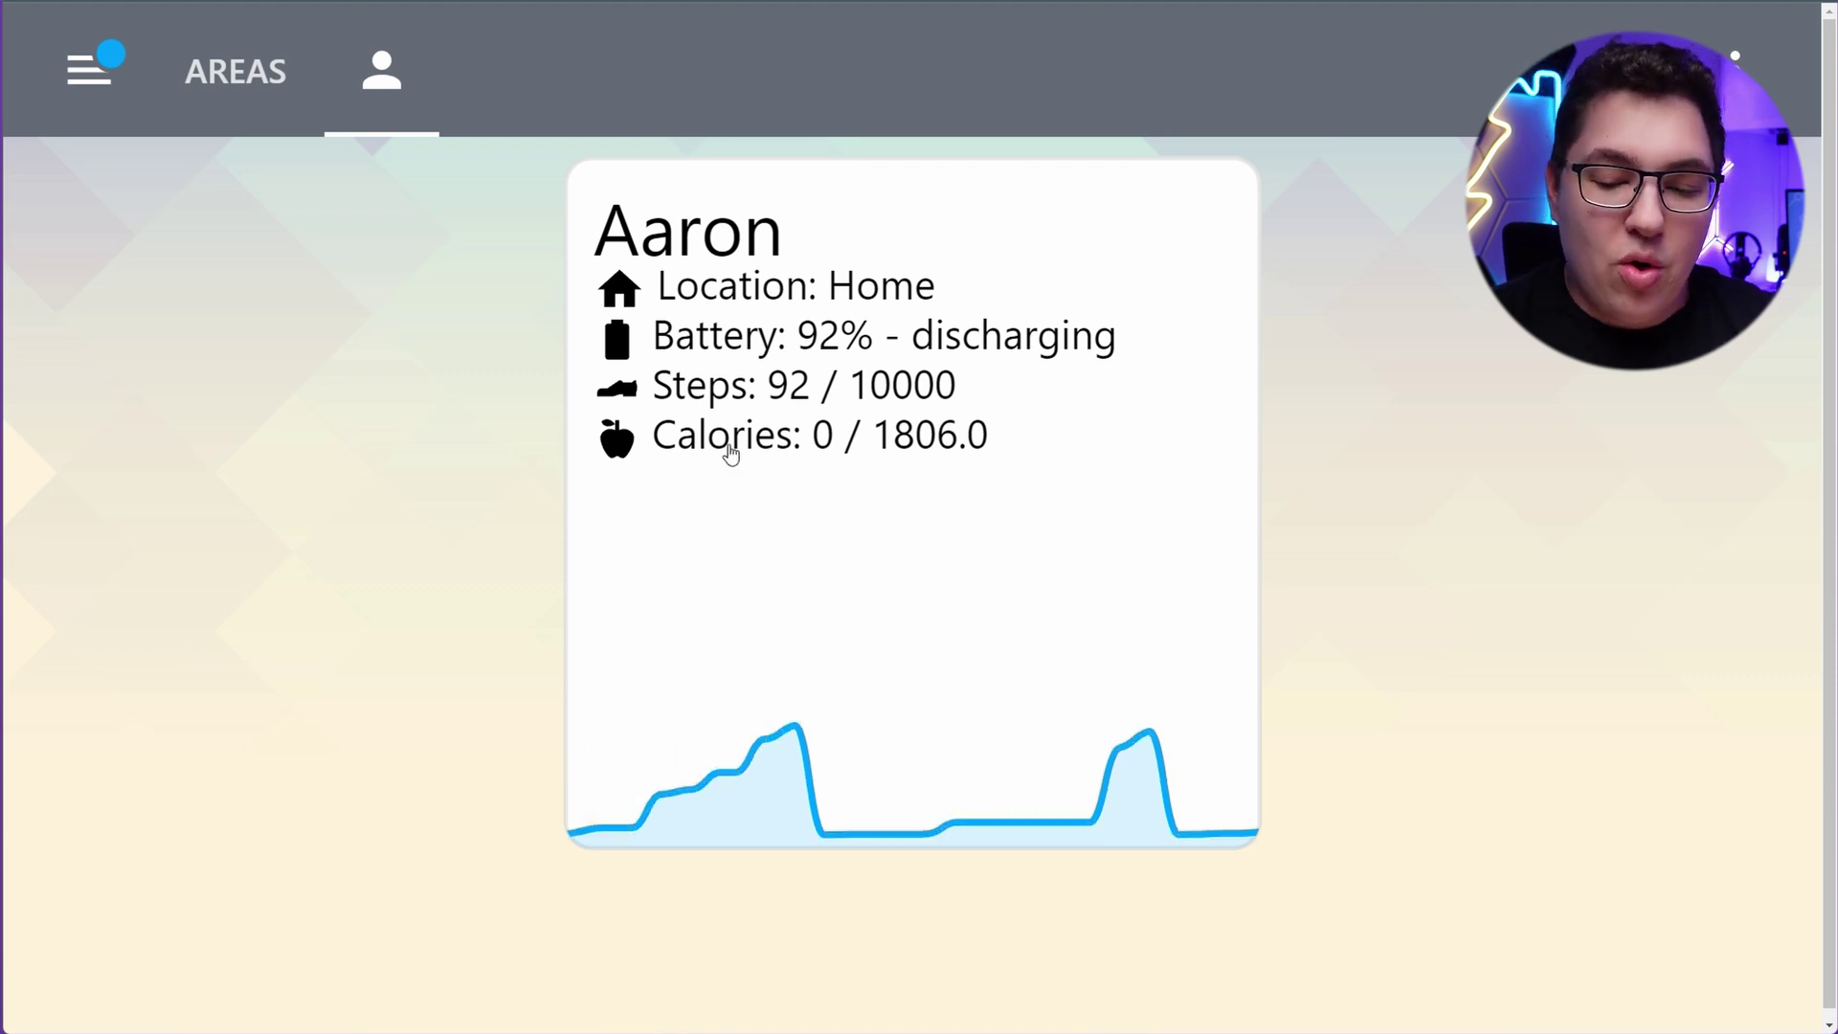
# Swipe the card back to the Bitmoji avatar side and reset the page zoom to reveal the sidebar
pyautogui.moveTo(645, 804)
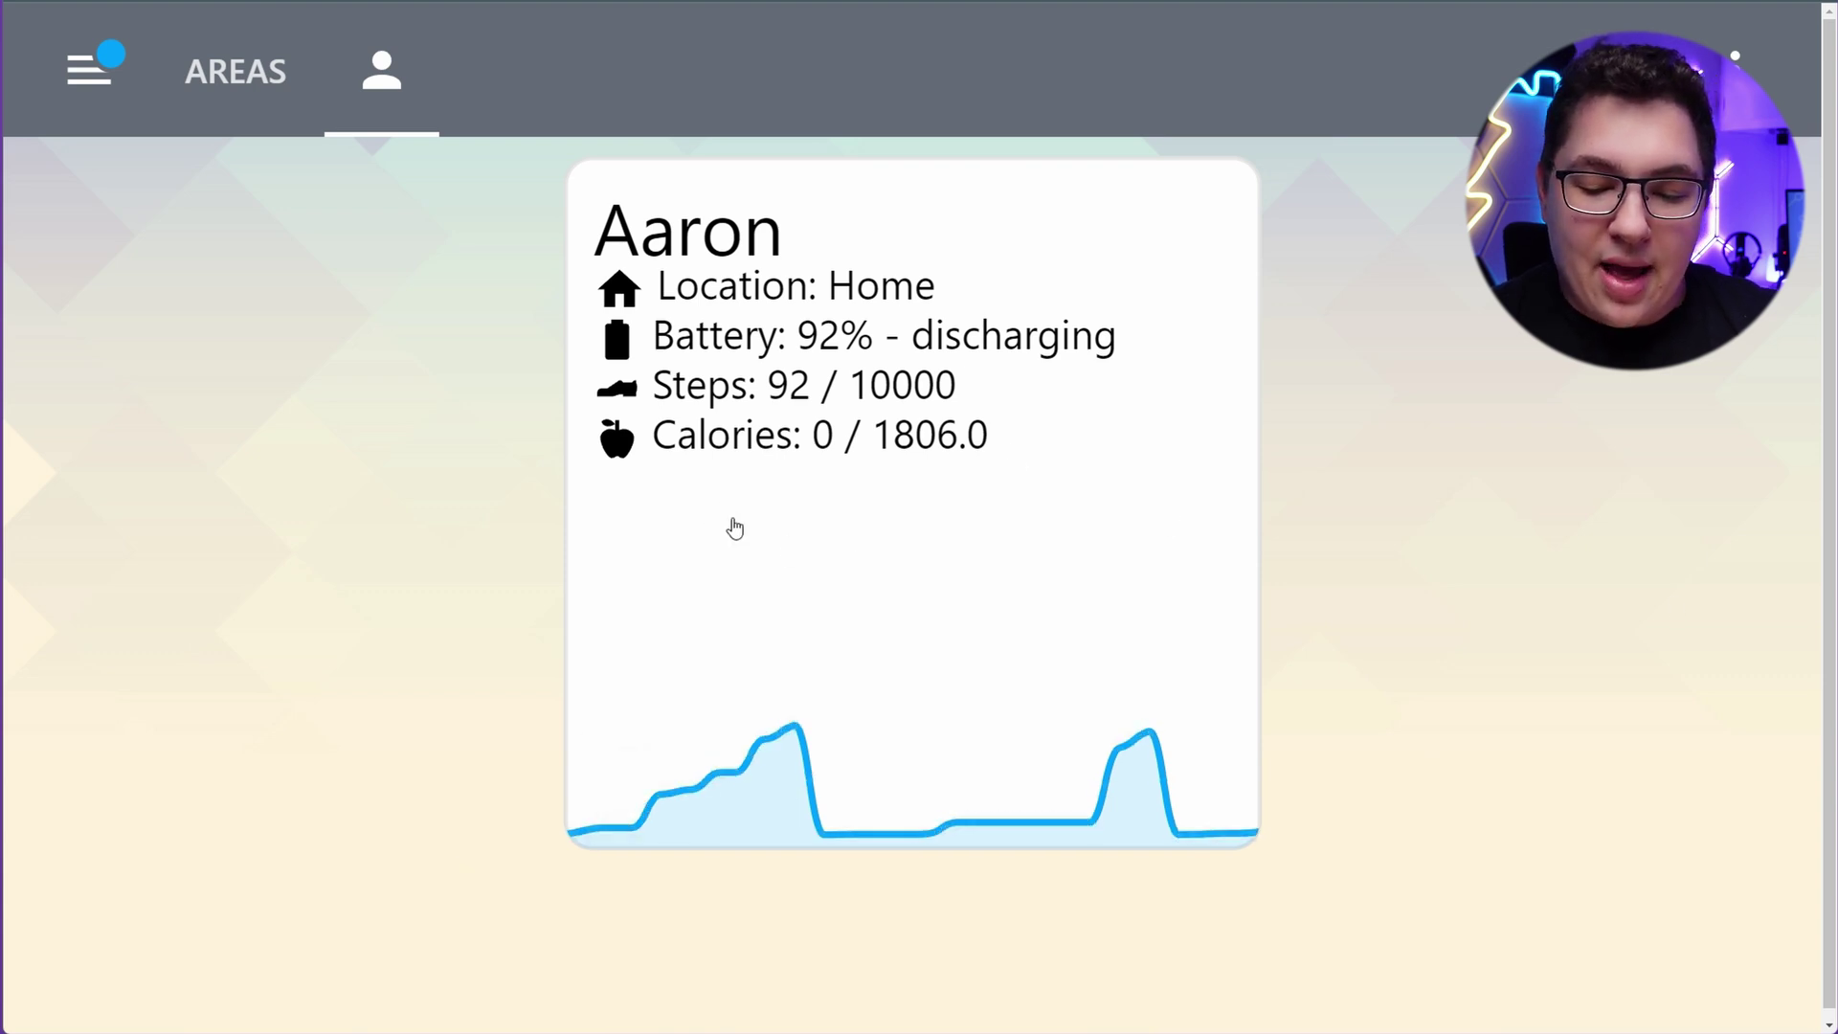
pyautogui.moveTo(619, 541); pyautogui.dragTo(1411, 578)
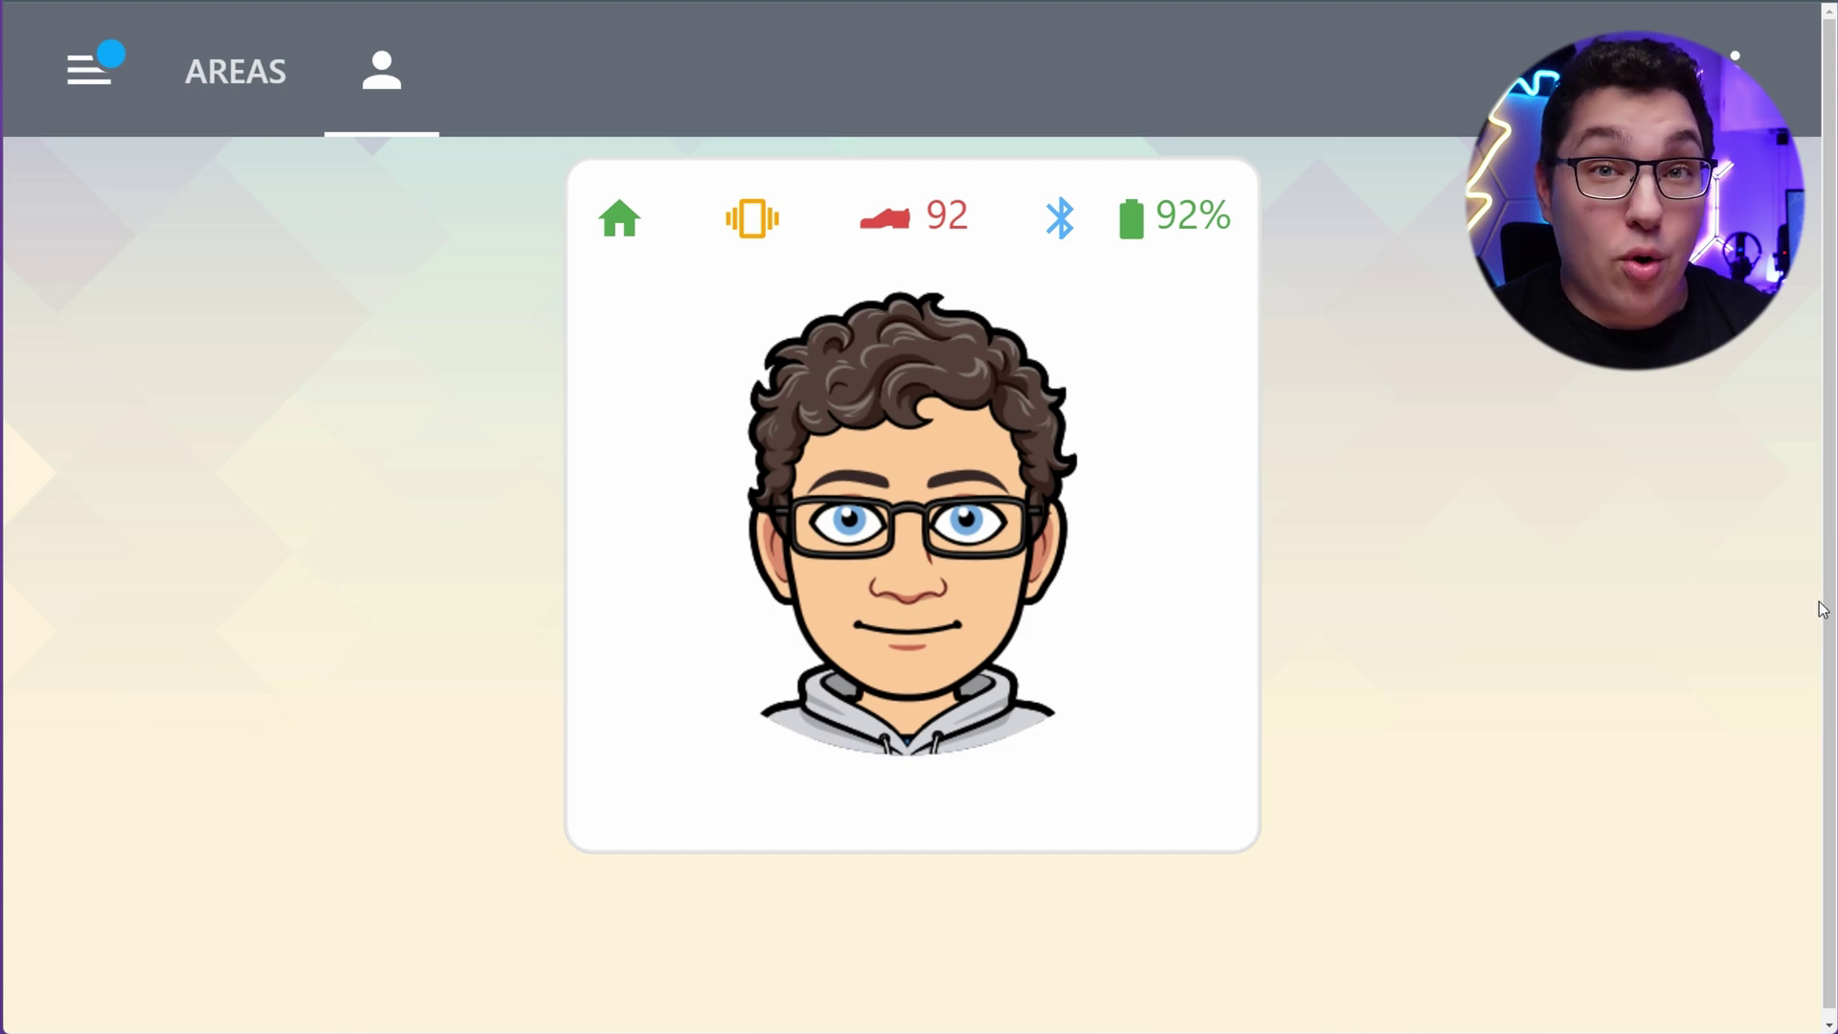
pyautogui.hotkey('ctrl', '0')
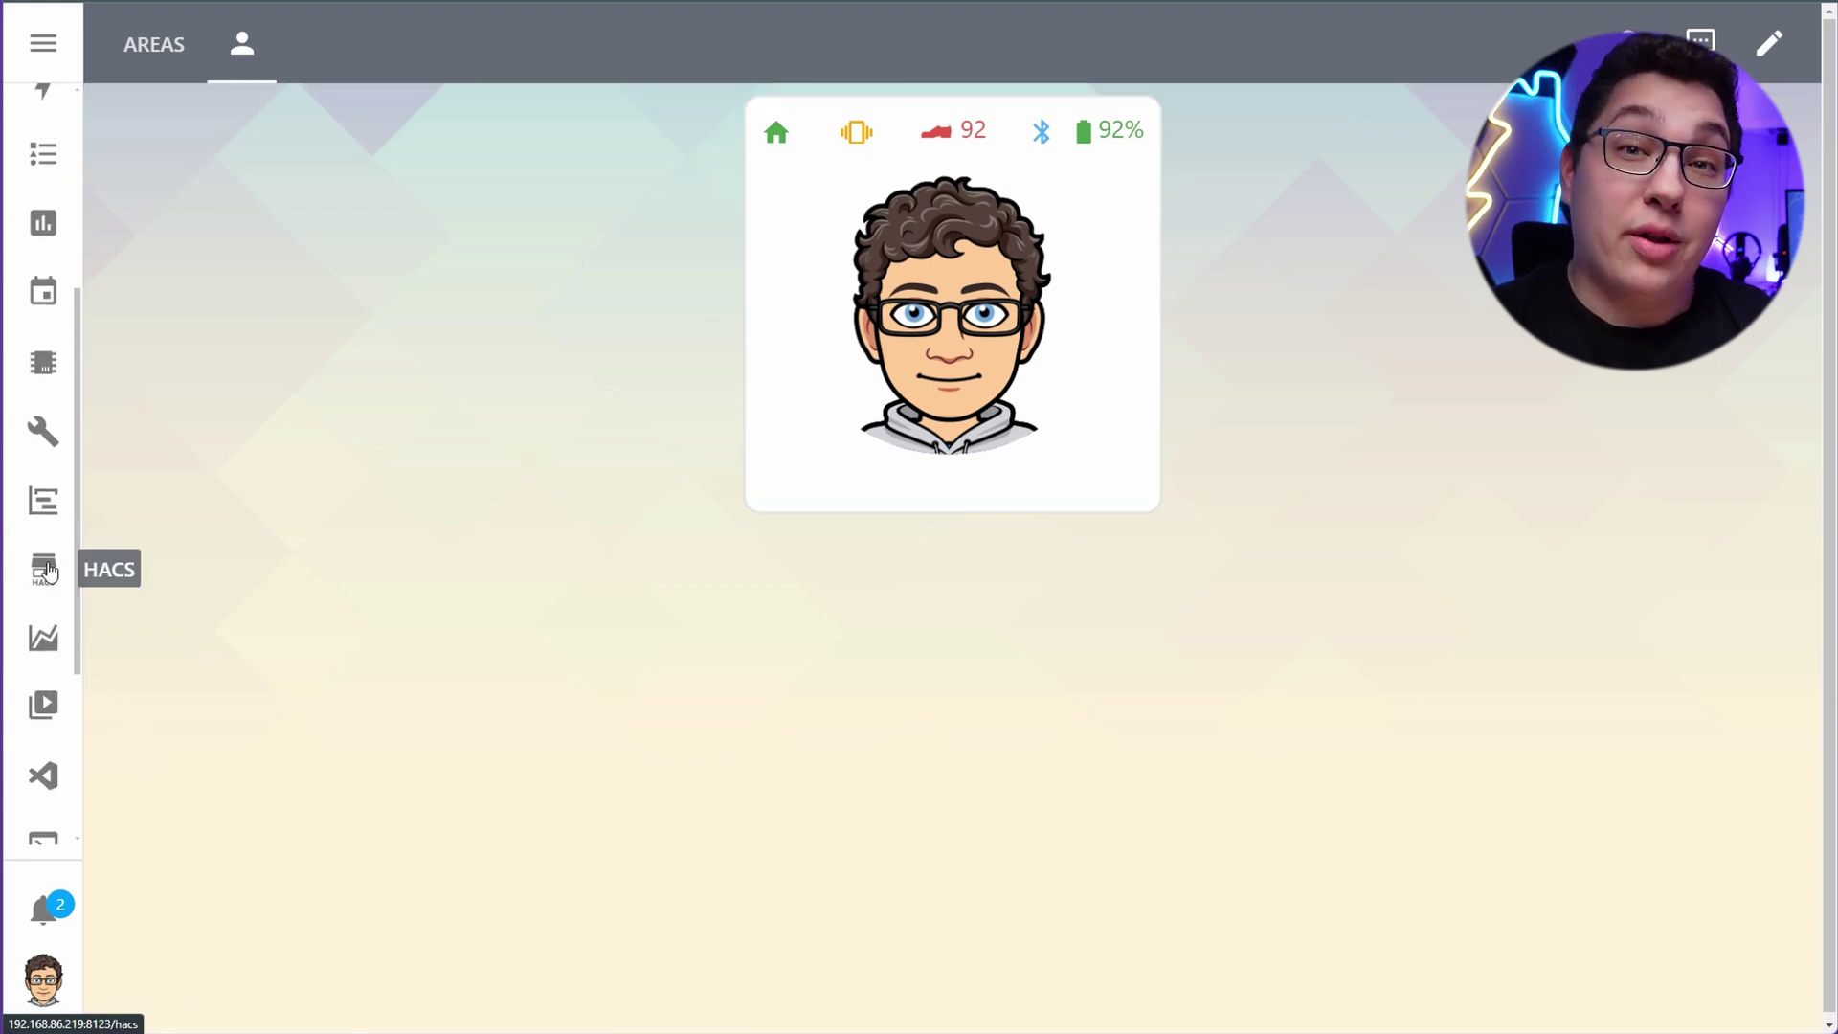
# In HACS, search for card-mod, button-card, swipe, stack in card and mini graph
pyautogui.click(46, 571)
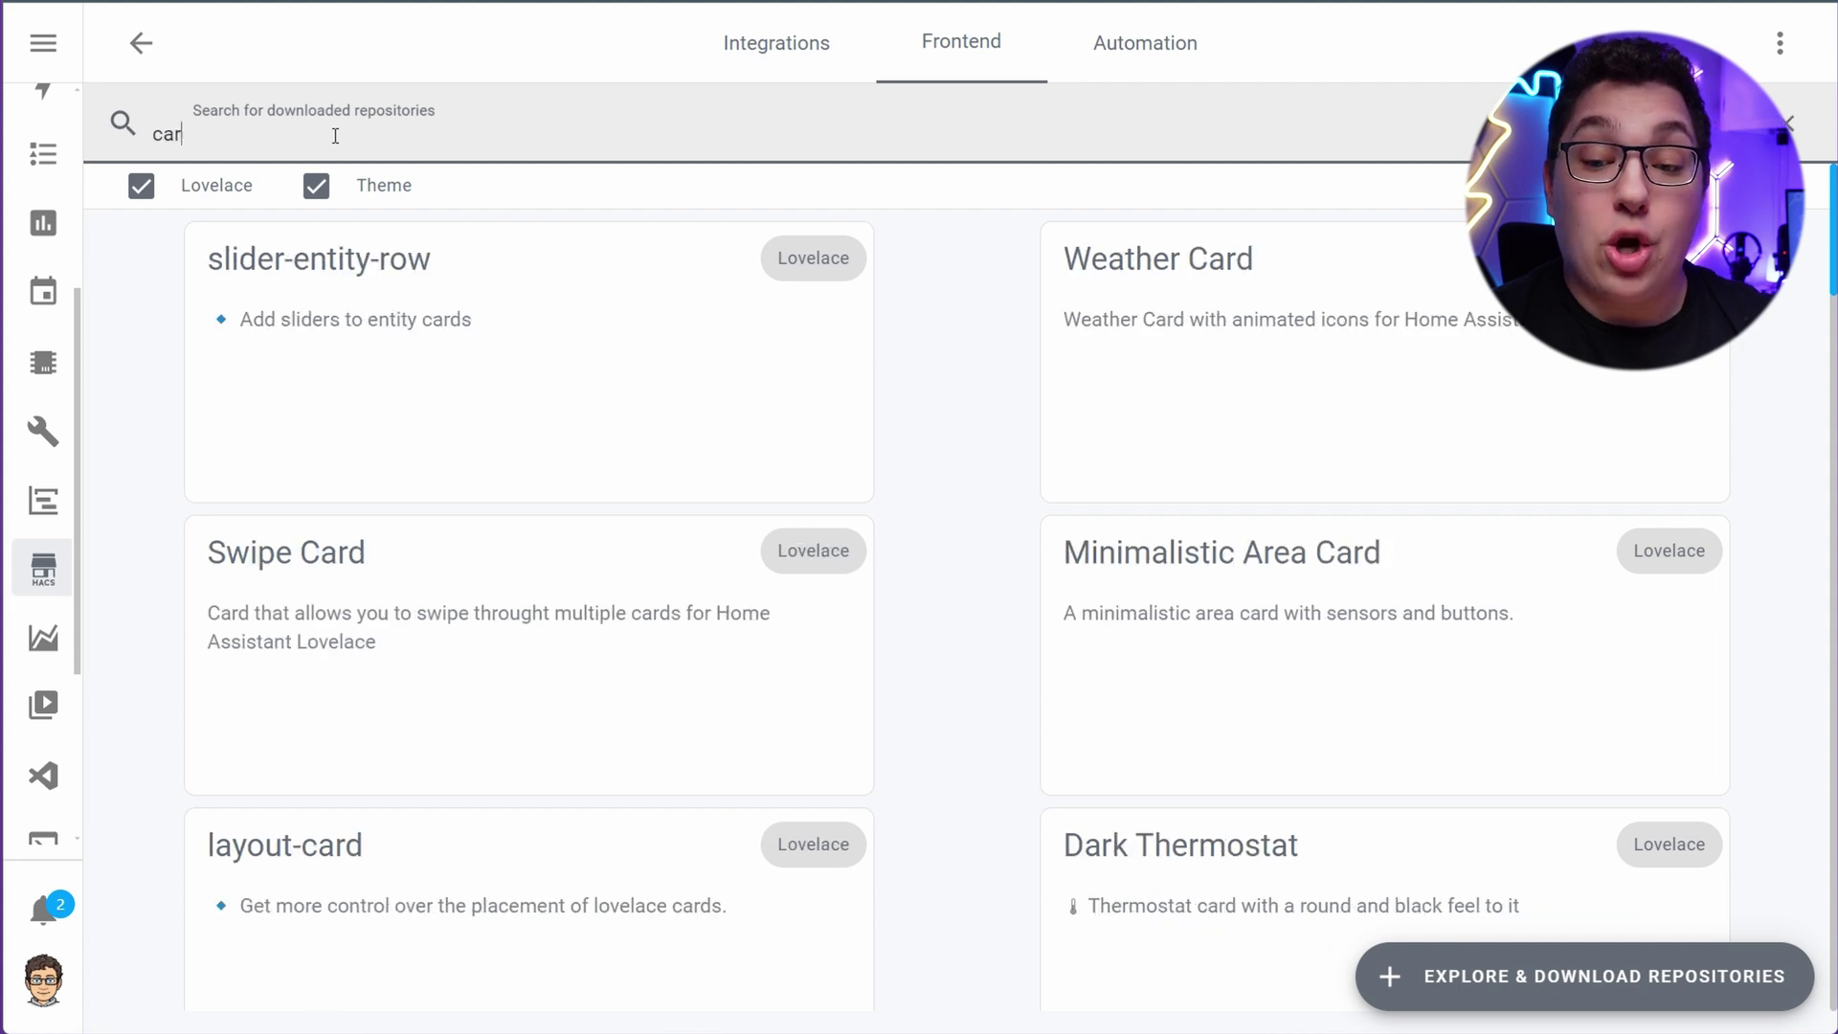
pyautogui.write('-mod')
pyautogui.hotkey('ctrl', 'a')
pyautogui.write('button-card')
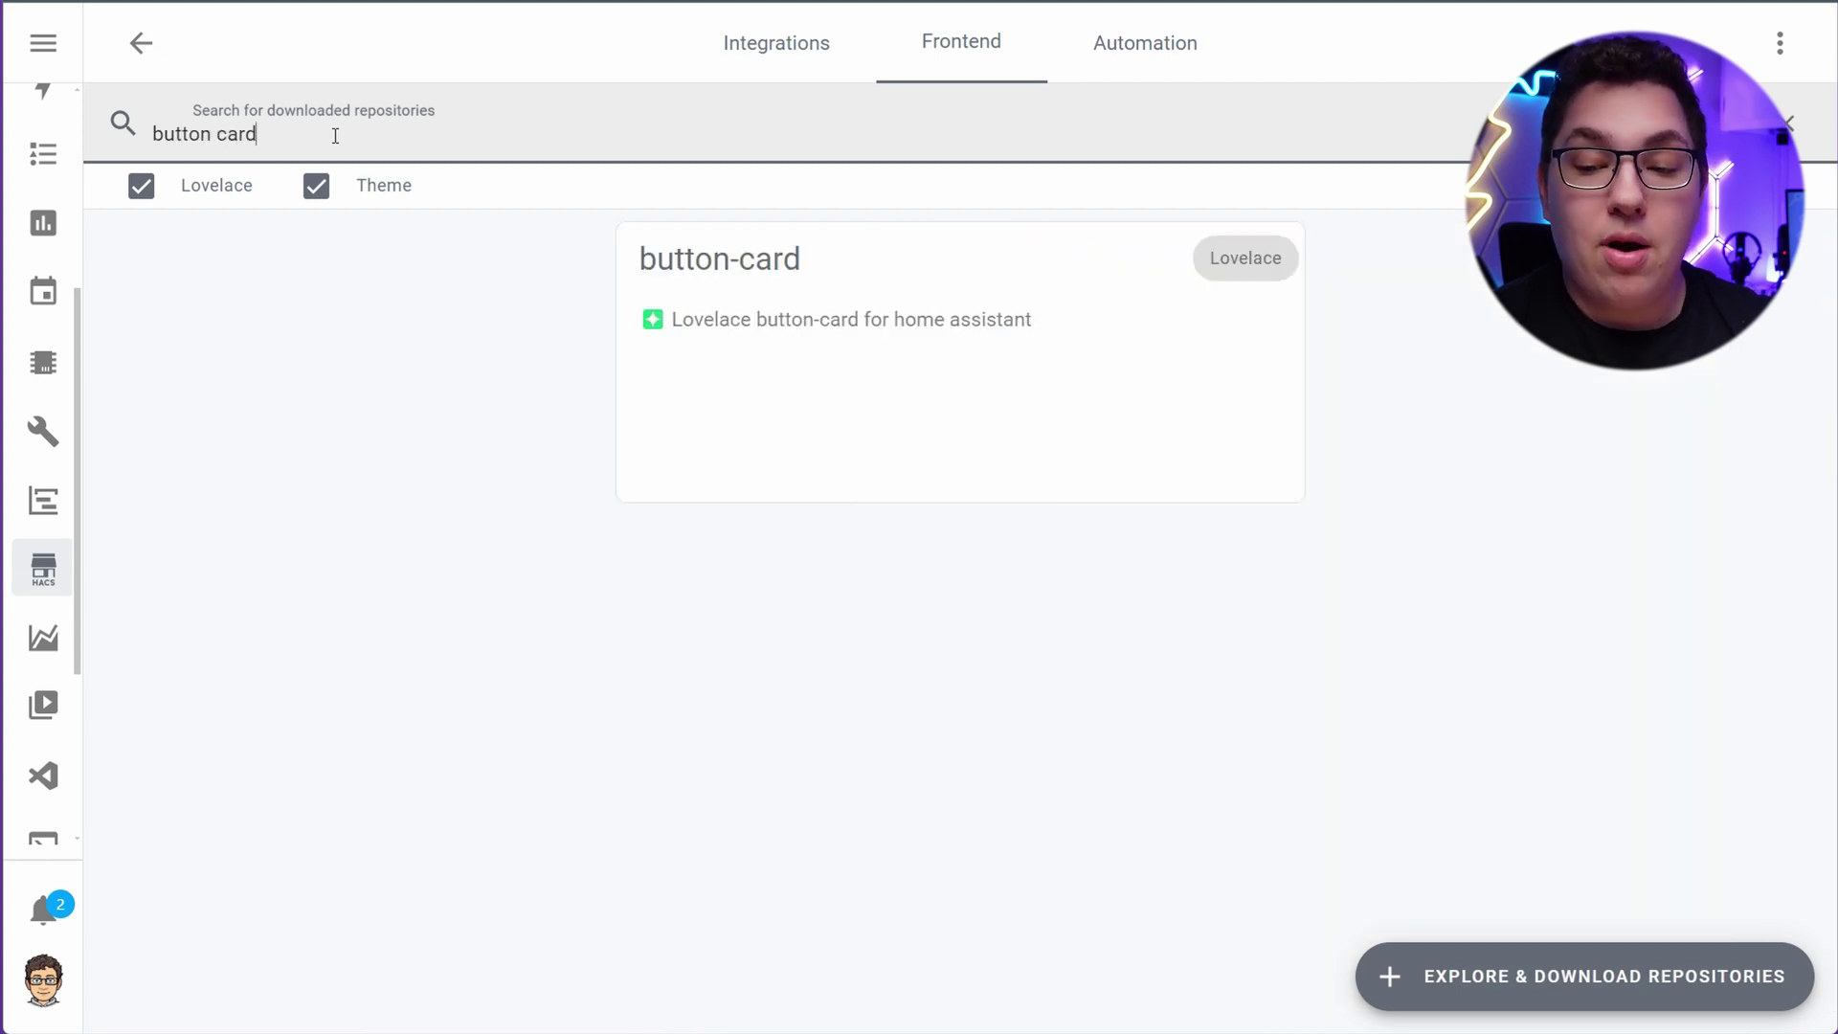
pyautogui.hotkey('ctrl', 'a')
pyautogui.write('swip')
pyautogui.hotkey('ctrl', 'a')
pyautogui.write('stack')
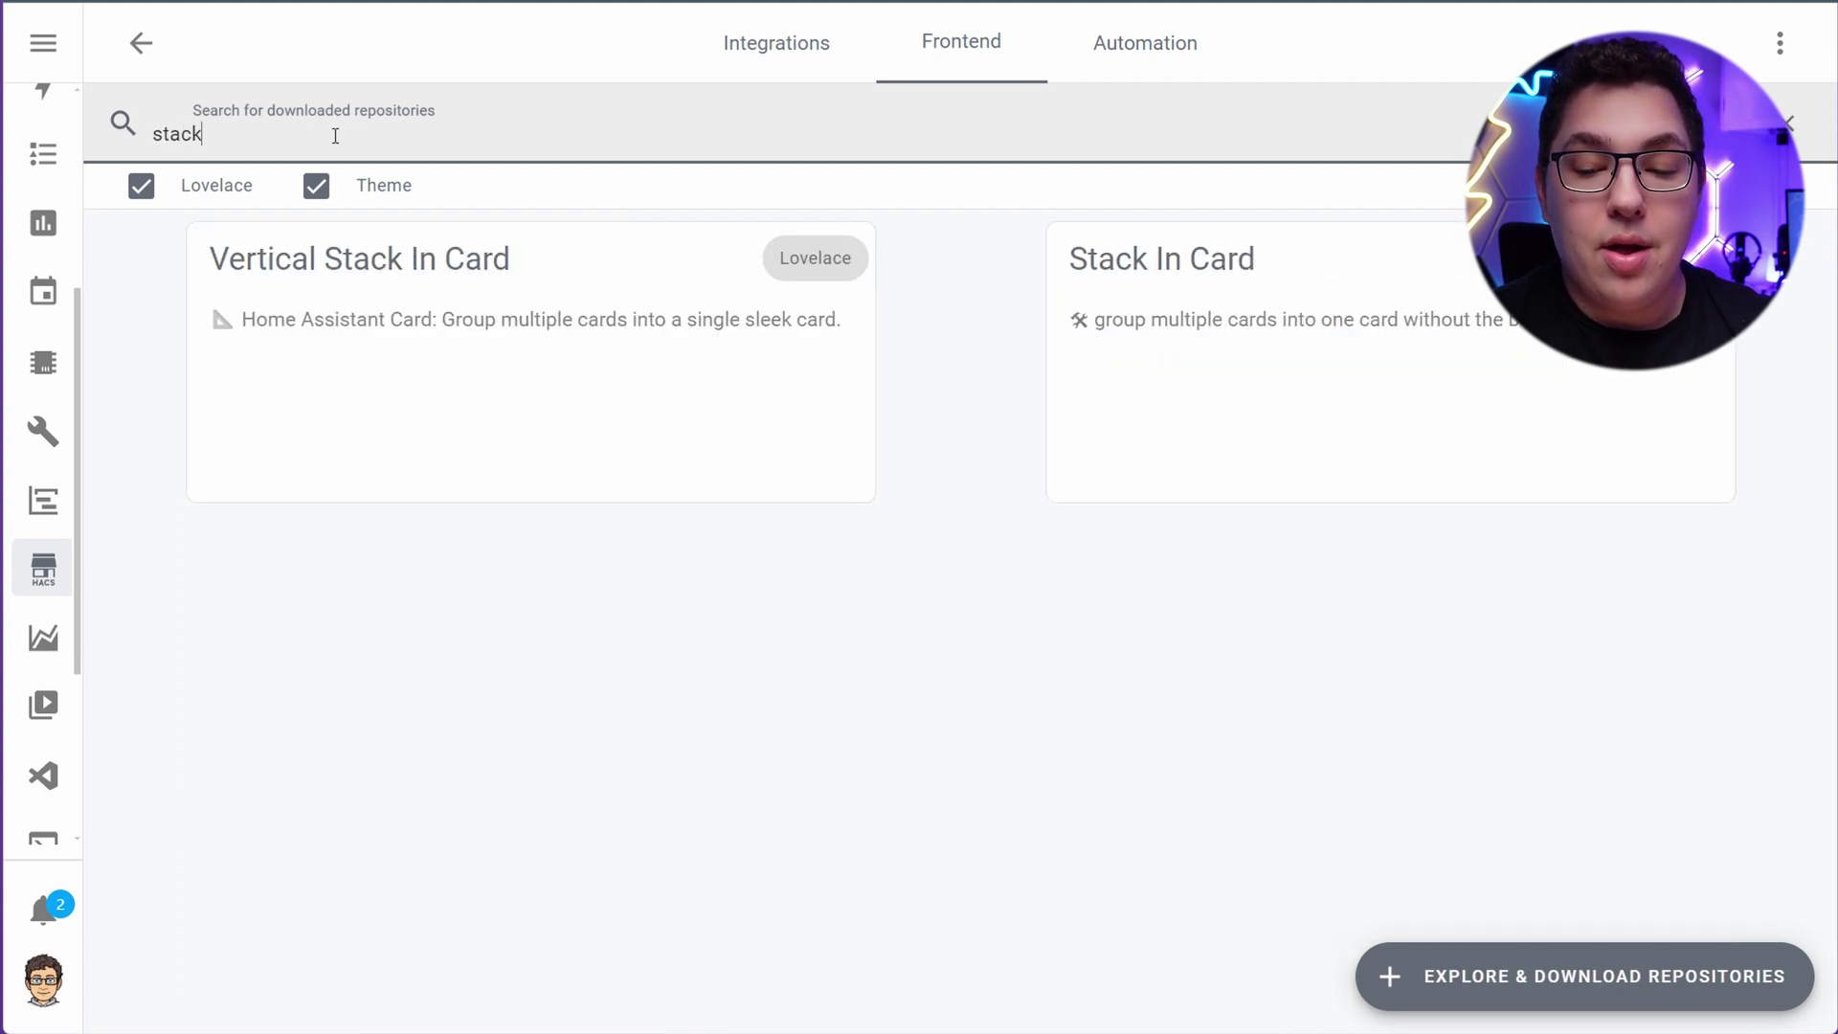
pyautogui.write(' in card')
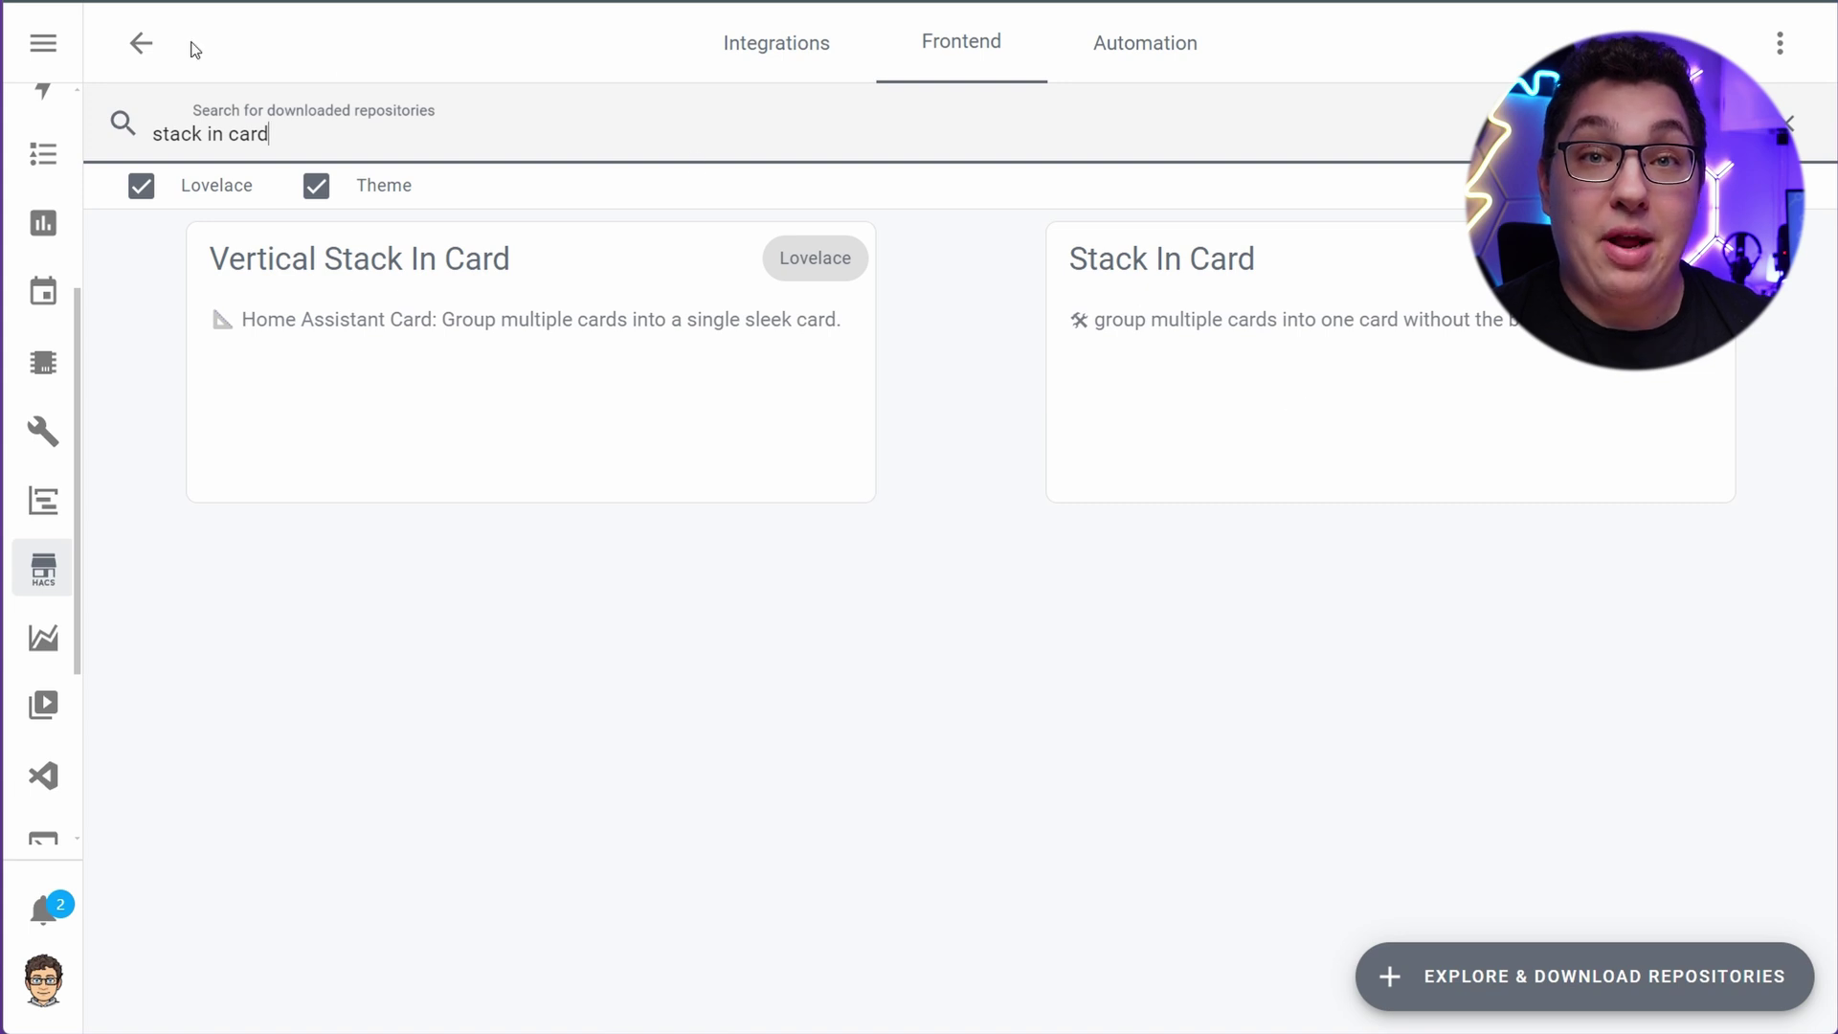
pyautogui.hotkey('ctrl', 'a')
pyautogui.write('mini gra')
pyautogui.hotkey('ctrl', 'a')
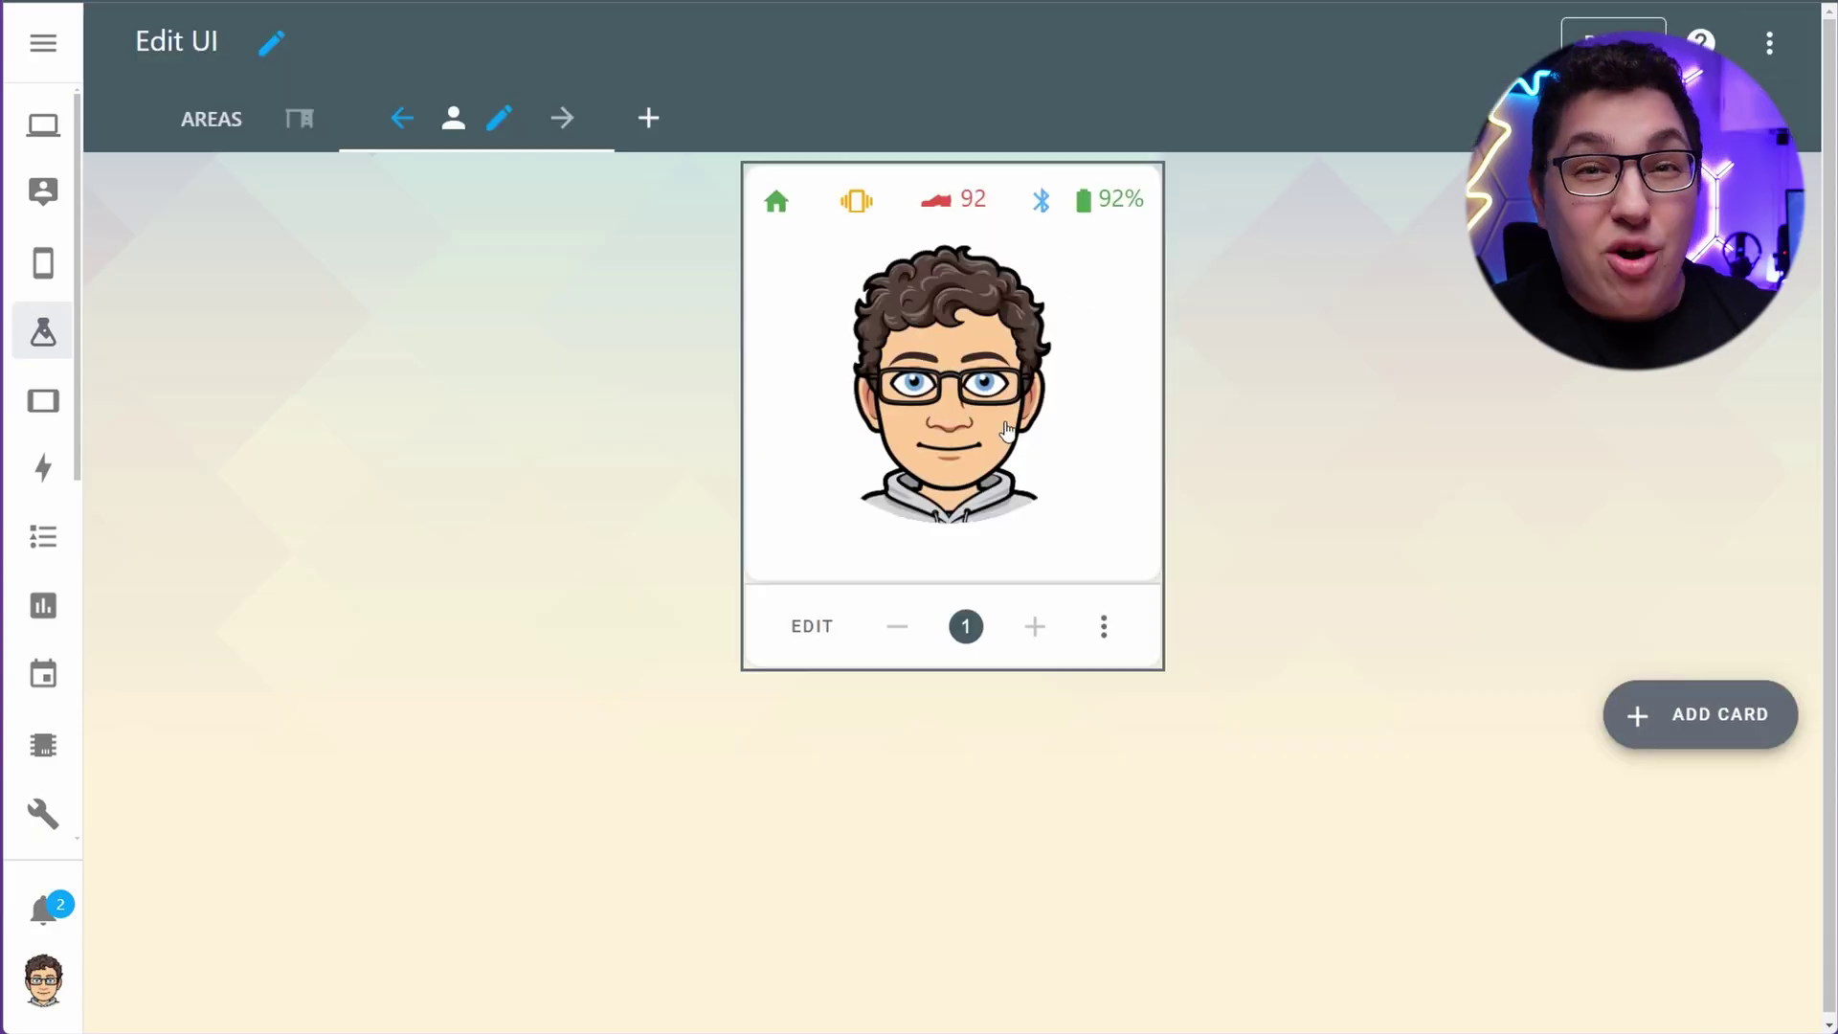
# Inspect the swipe card's YAML type lines, then start the new custom:button-card configuration
pyautogui.click(821, 622)
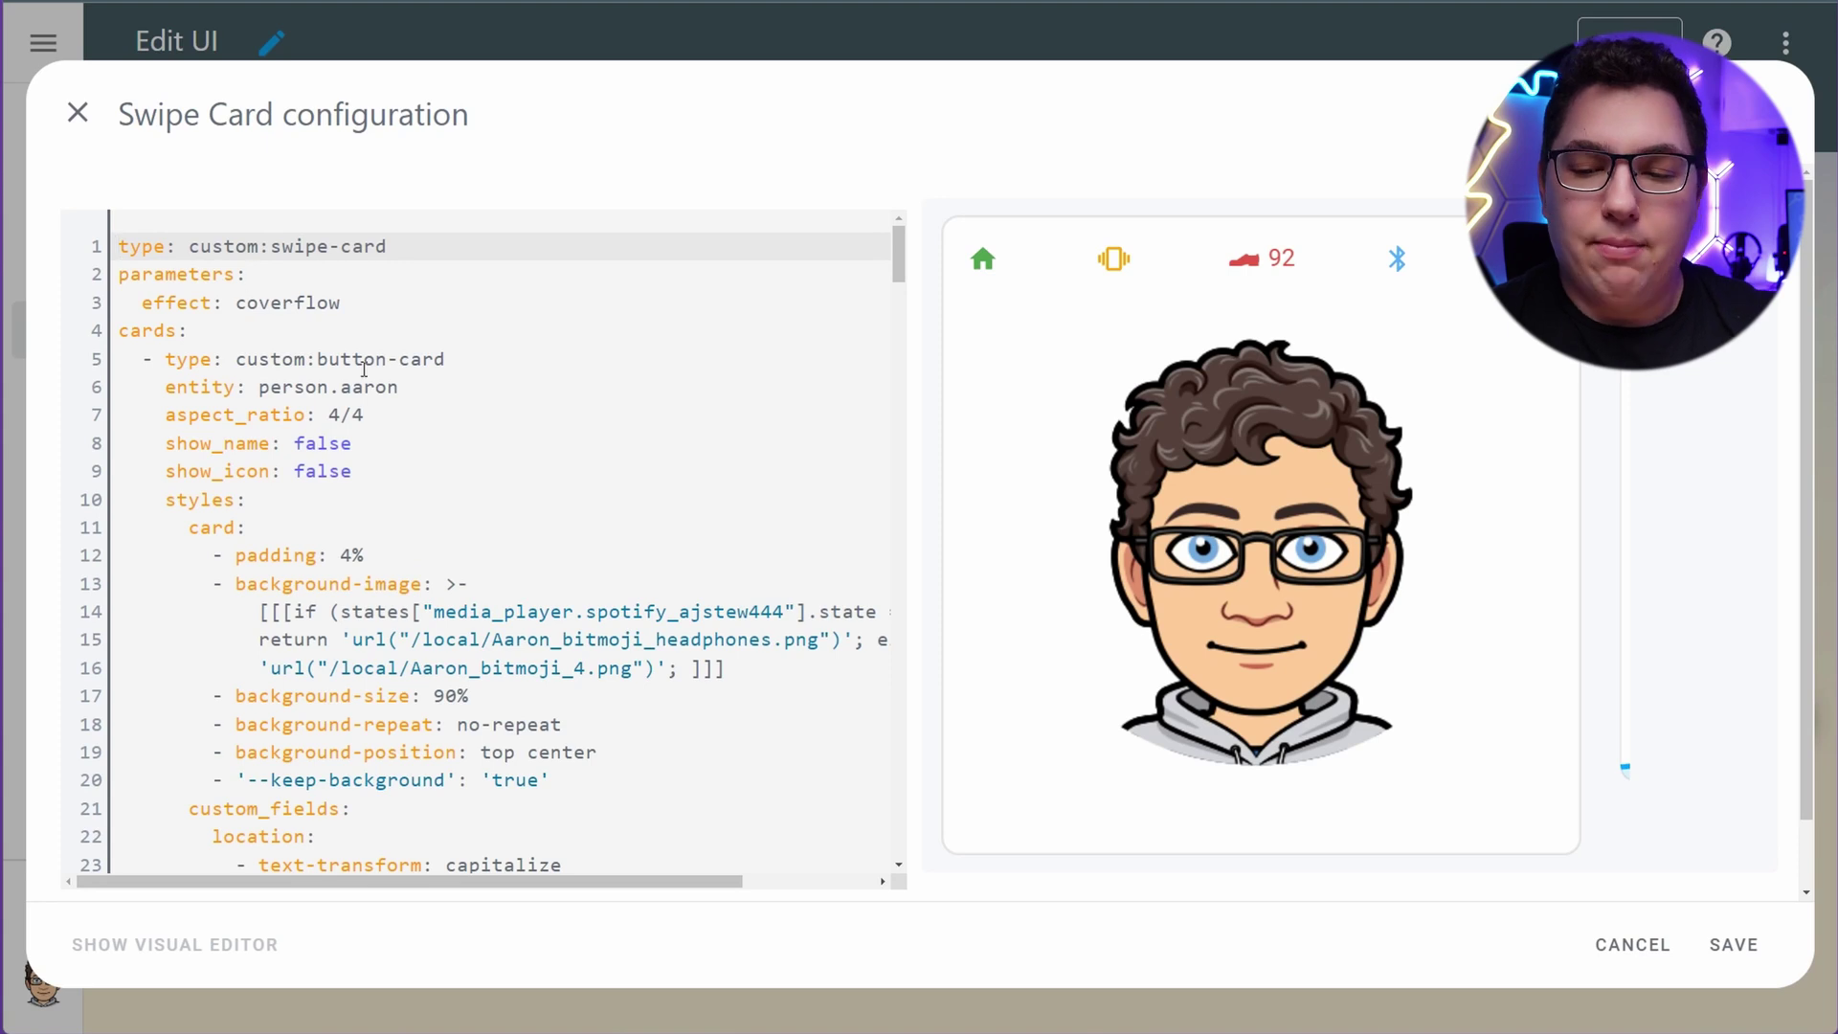
pyautogui.moveTo(445, 358); pyautogui.dragTo(234, 370)
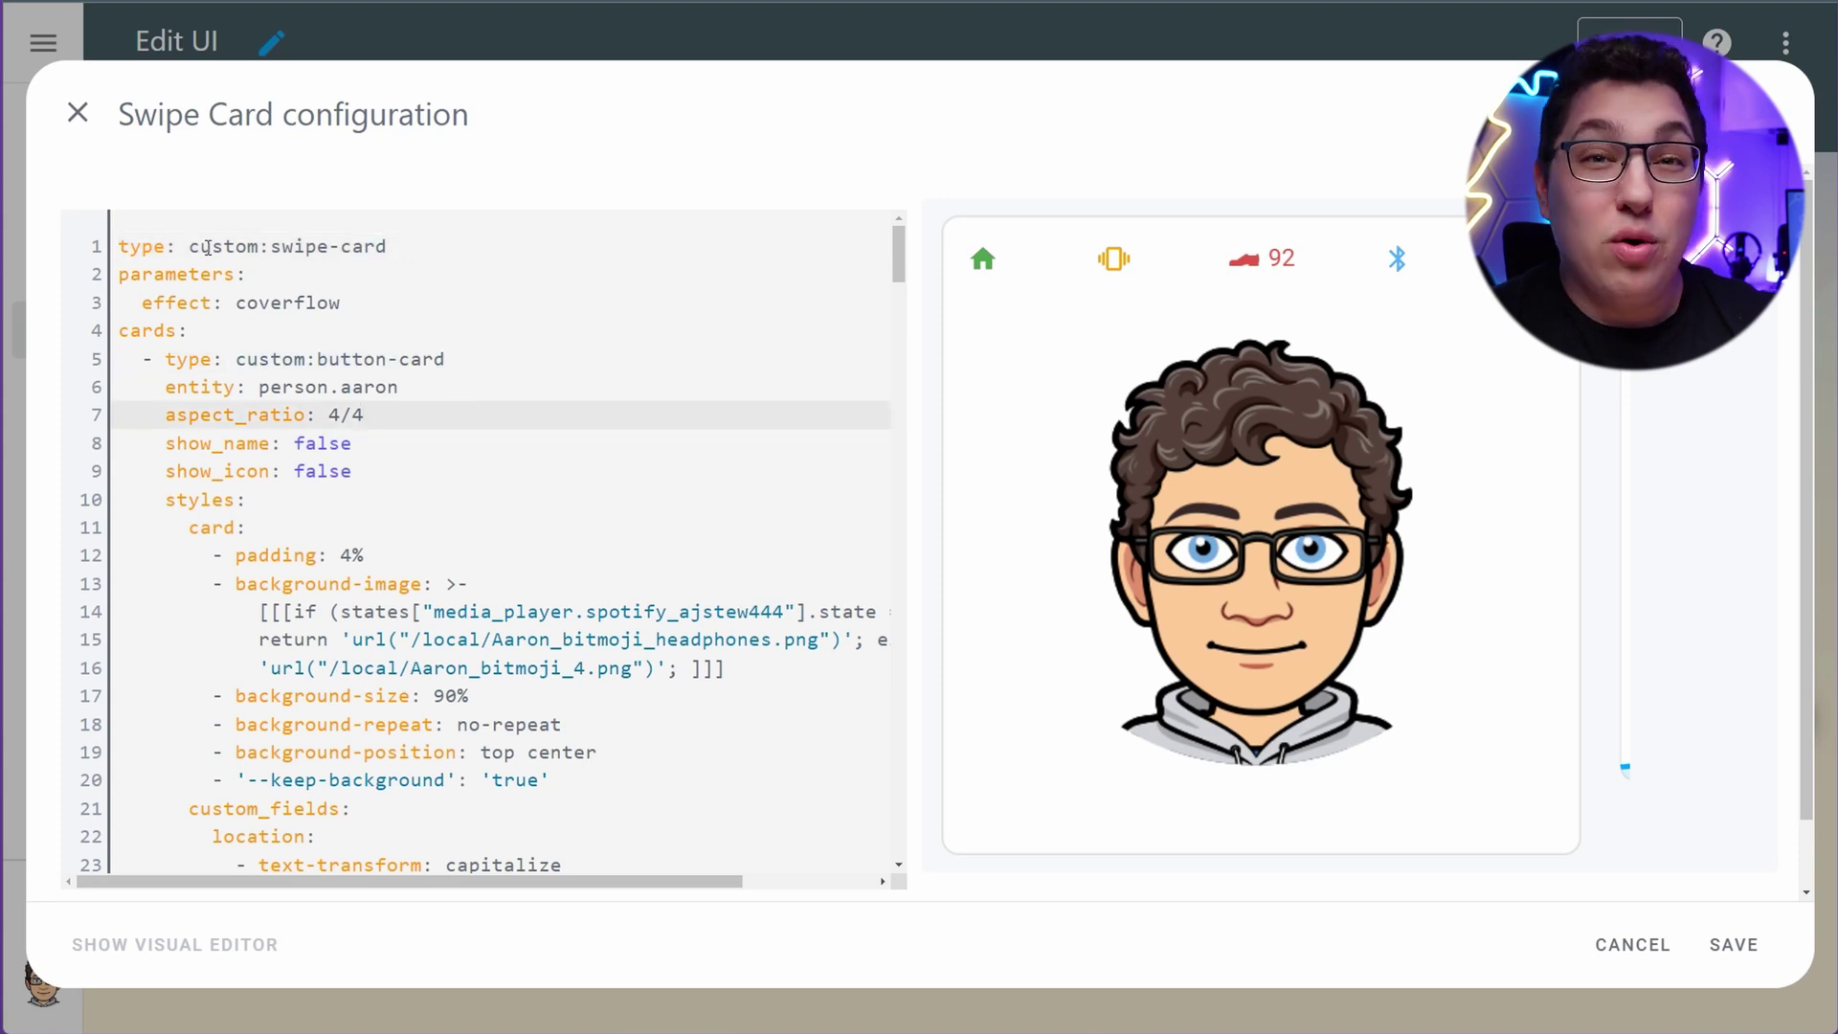
pyautogui.moveTo(120, 247); pyautogui.dragTo(404, 307)
pyautogui.click(405, 331)
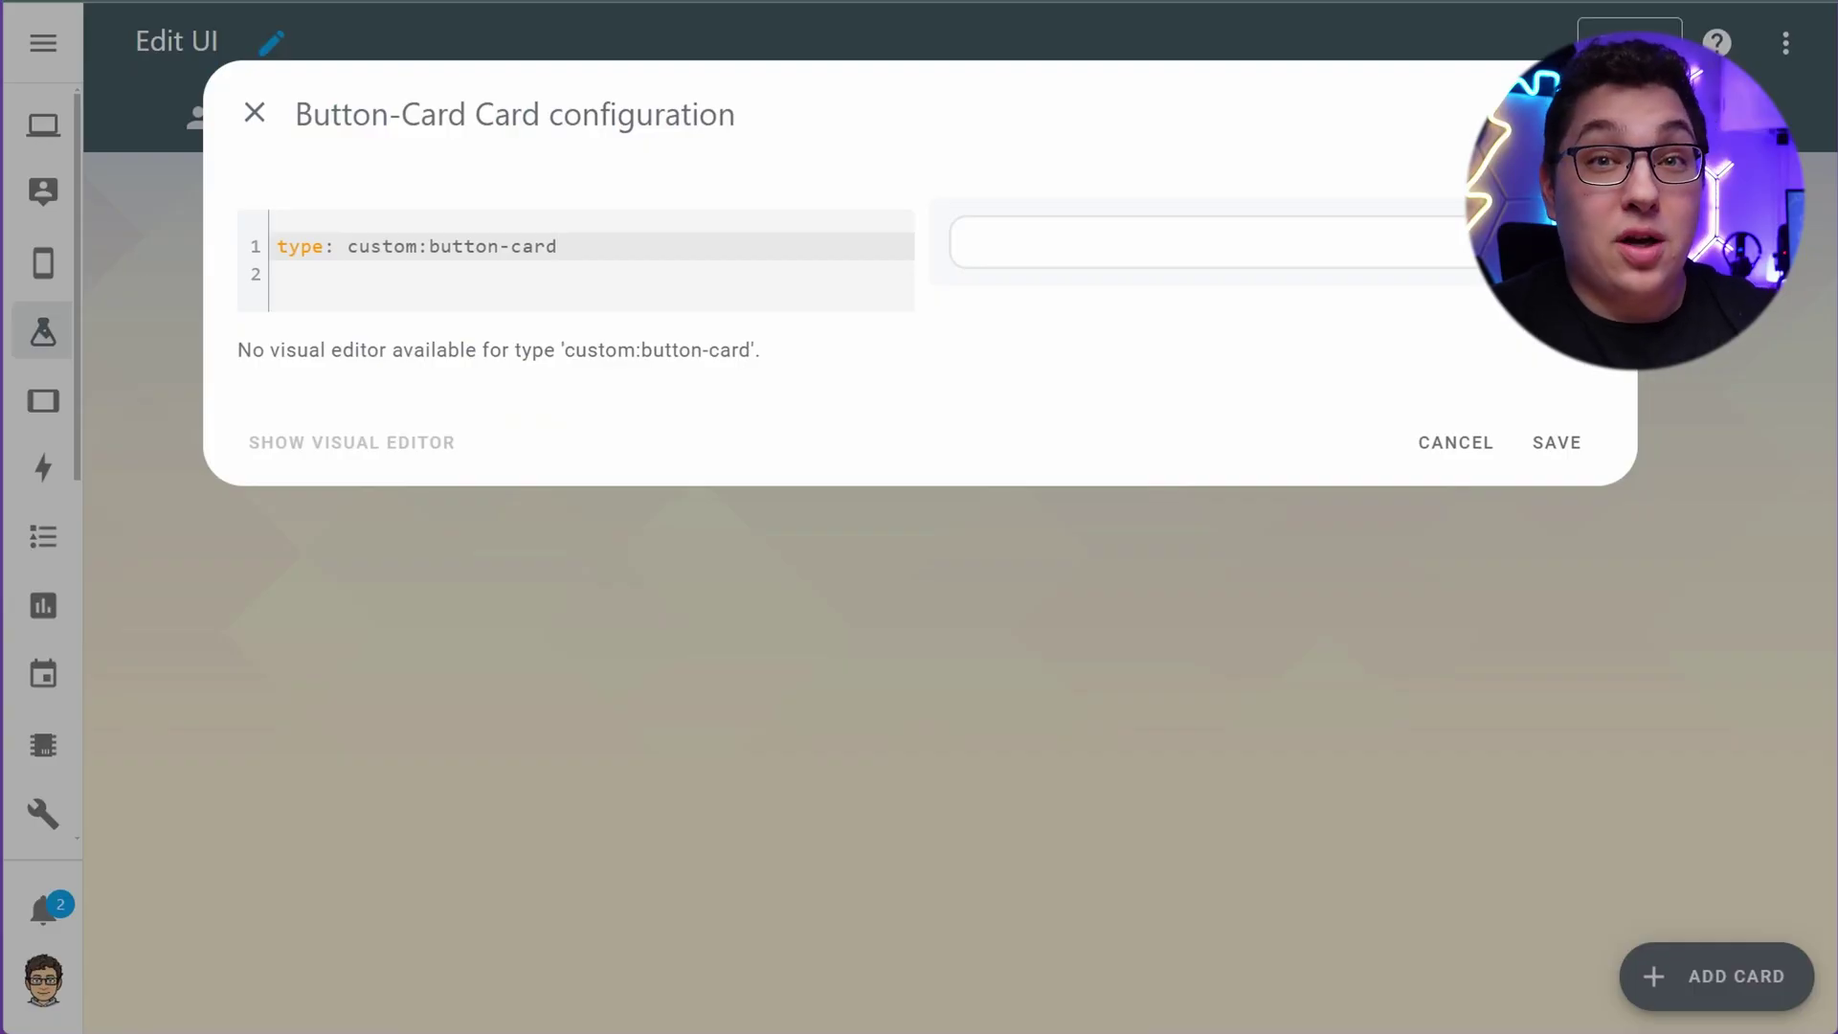
pyautogui.click(596, 249)
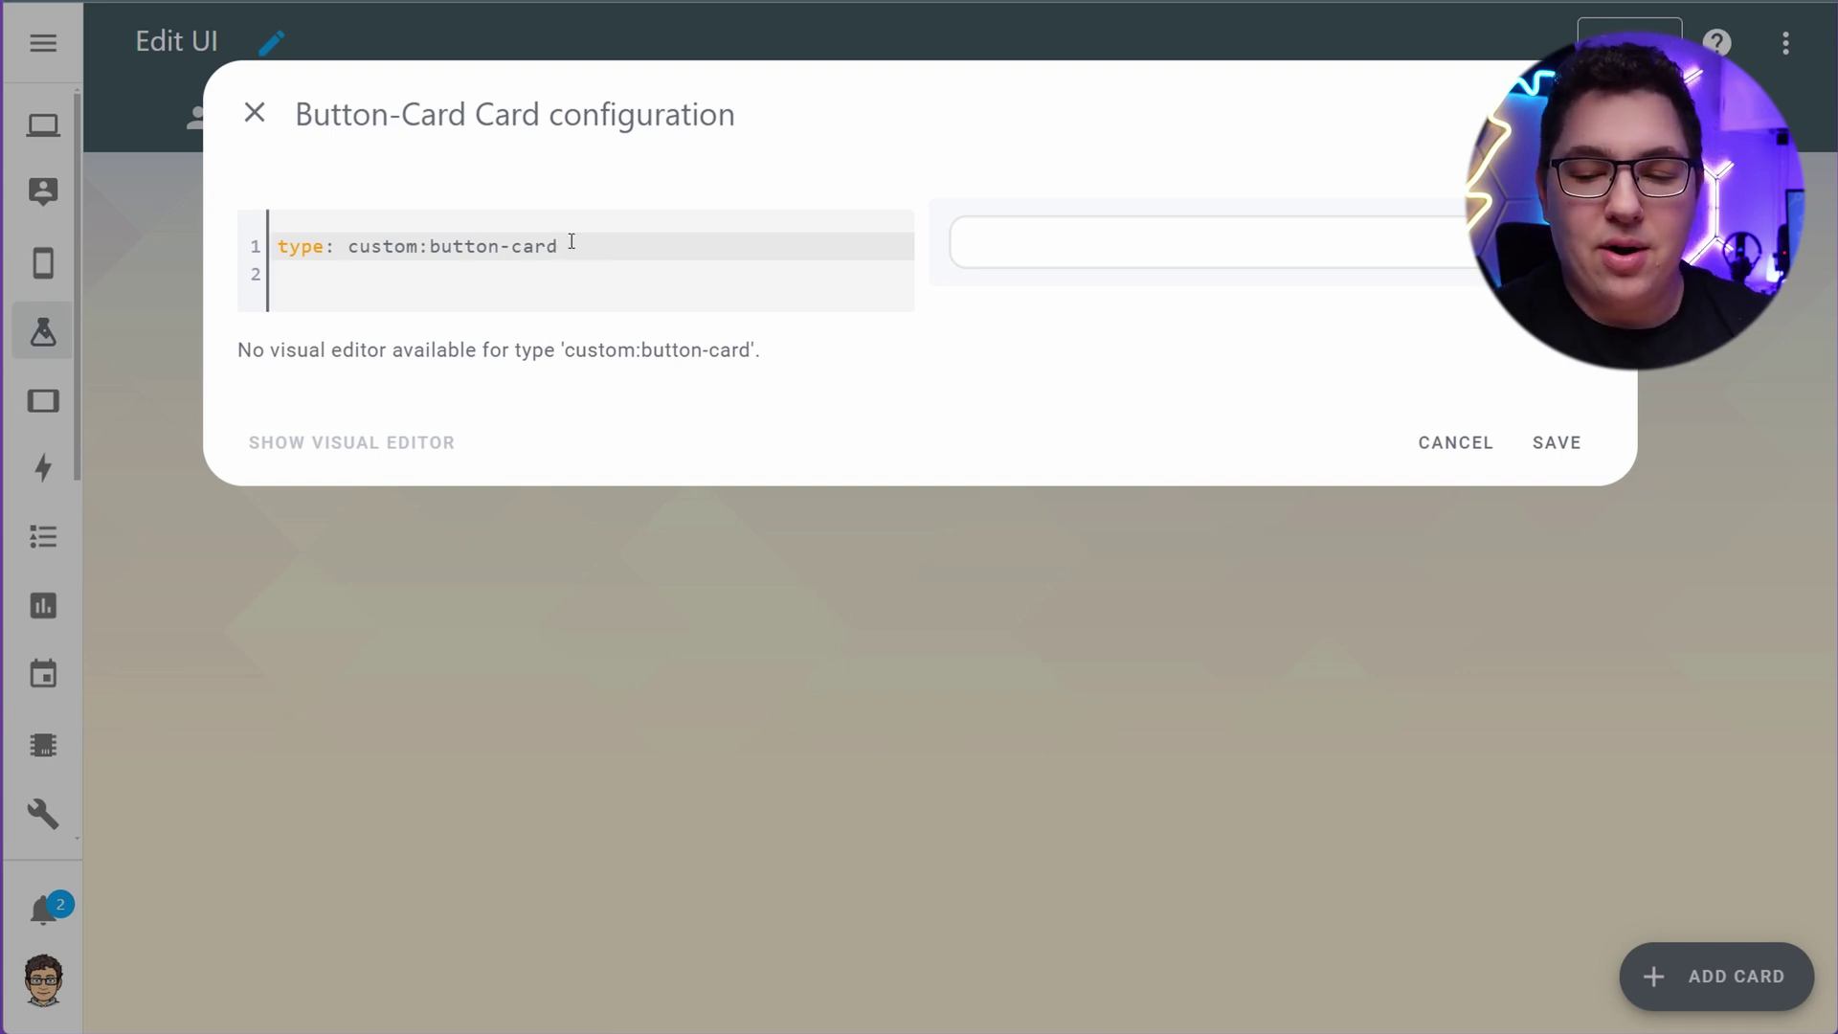
# Add the person entity and an aspect_ratio line, trying values starting from 4/1
pyautogui.press('Return')
pyautogui.write('e')
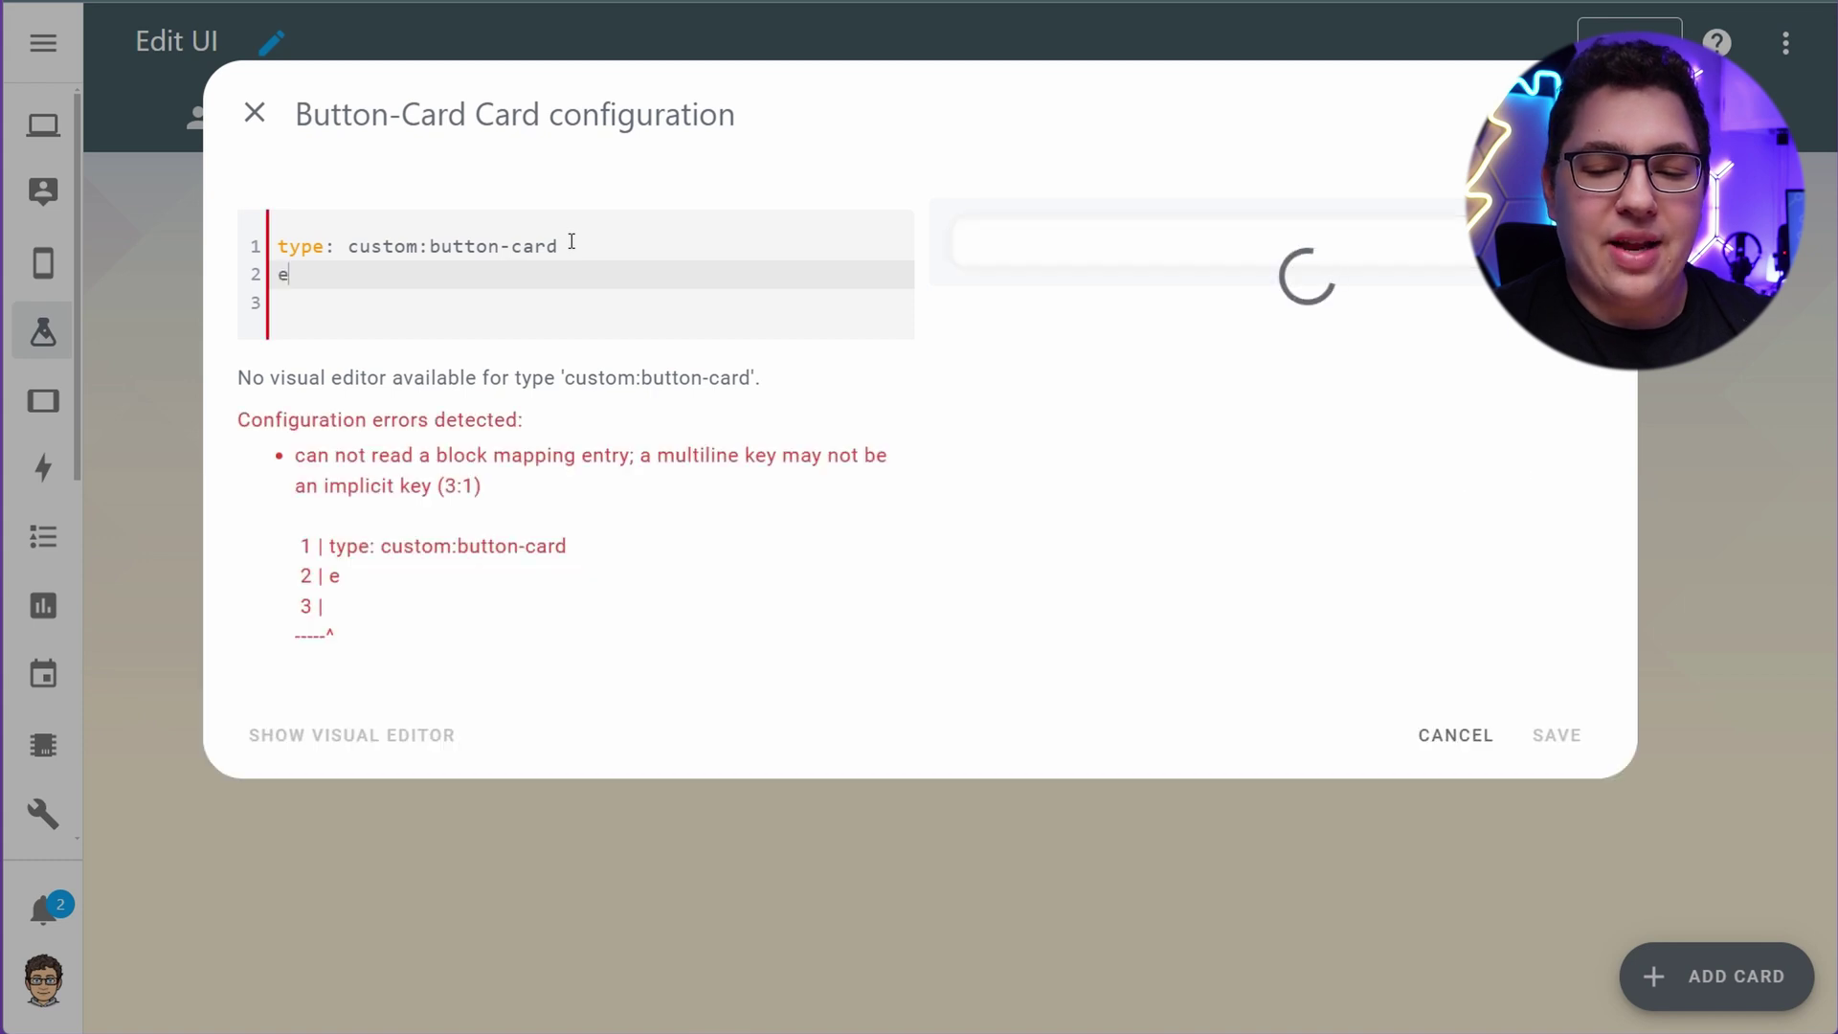
pyautogui.write('ntity: person')
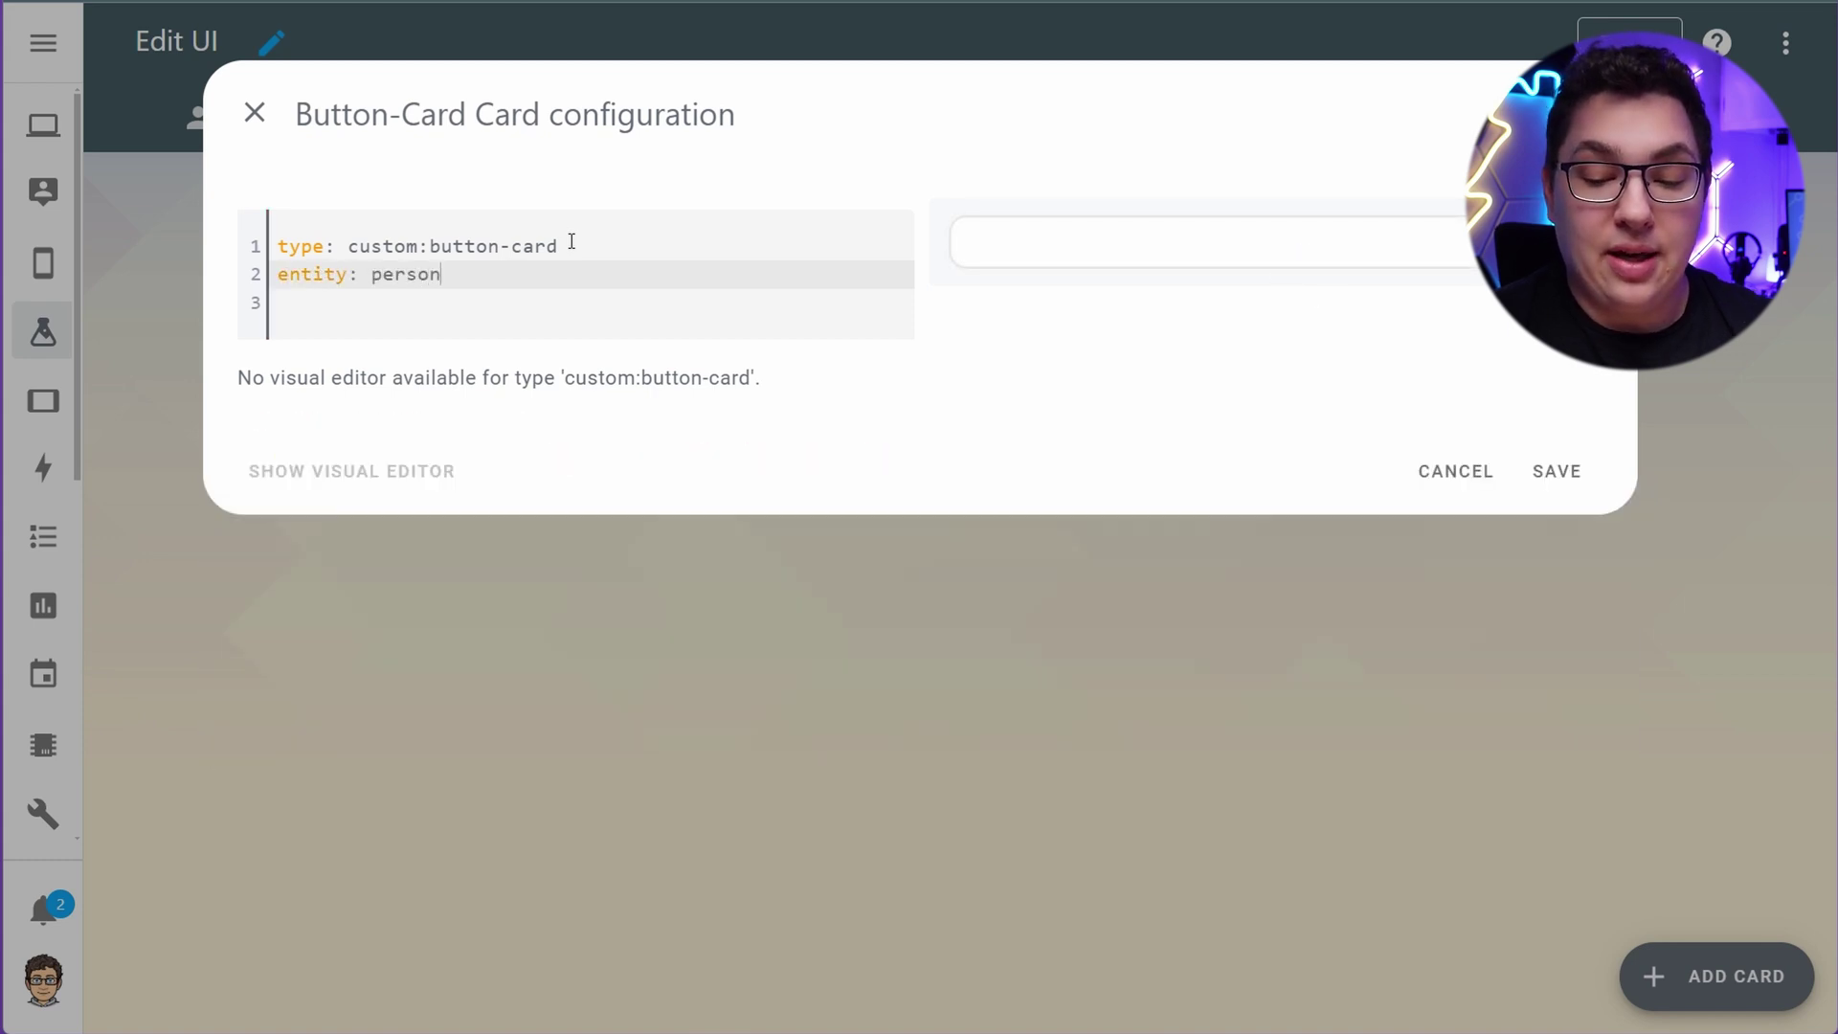
pyautogui.write('.aaron')
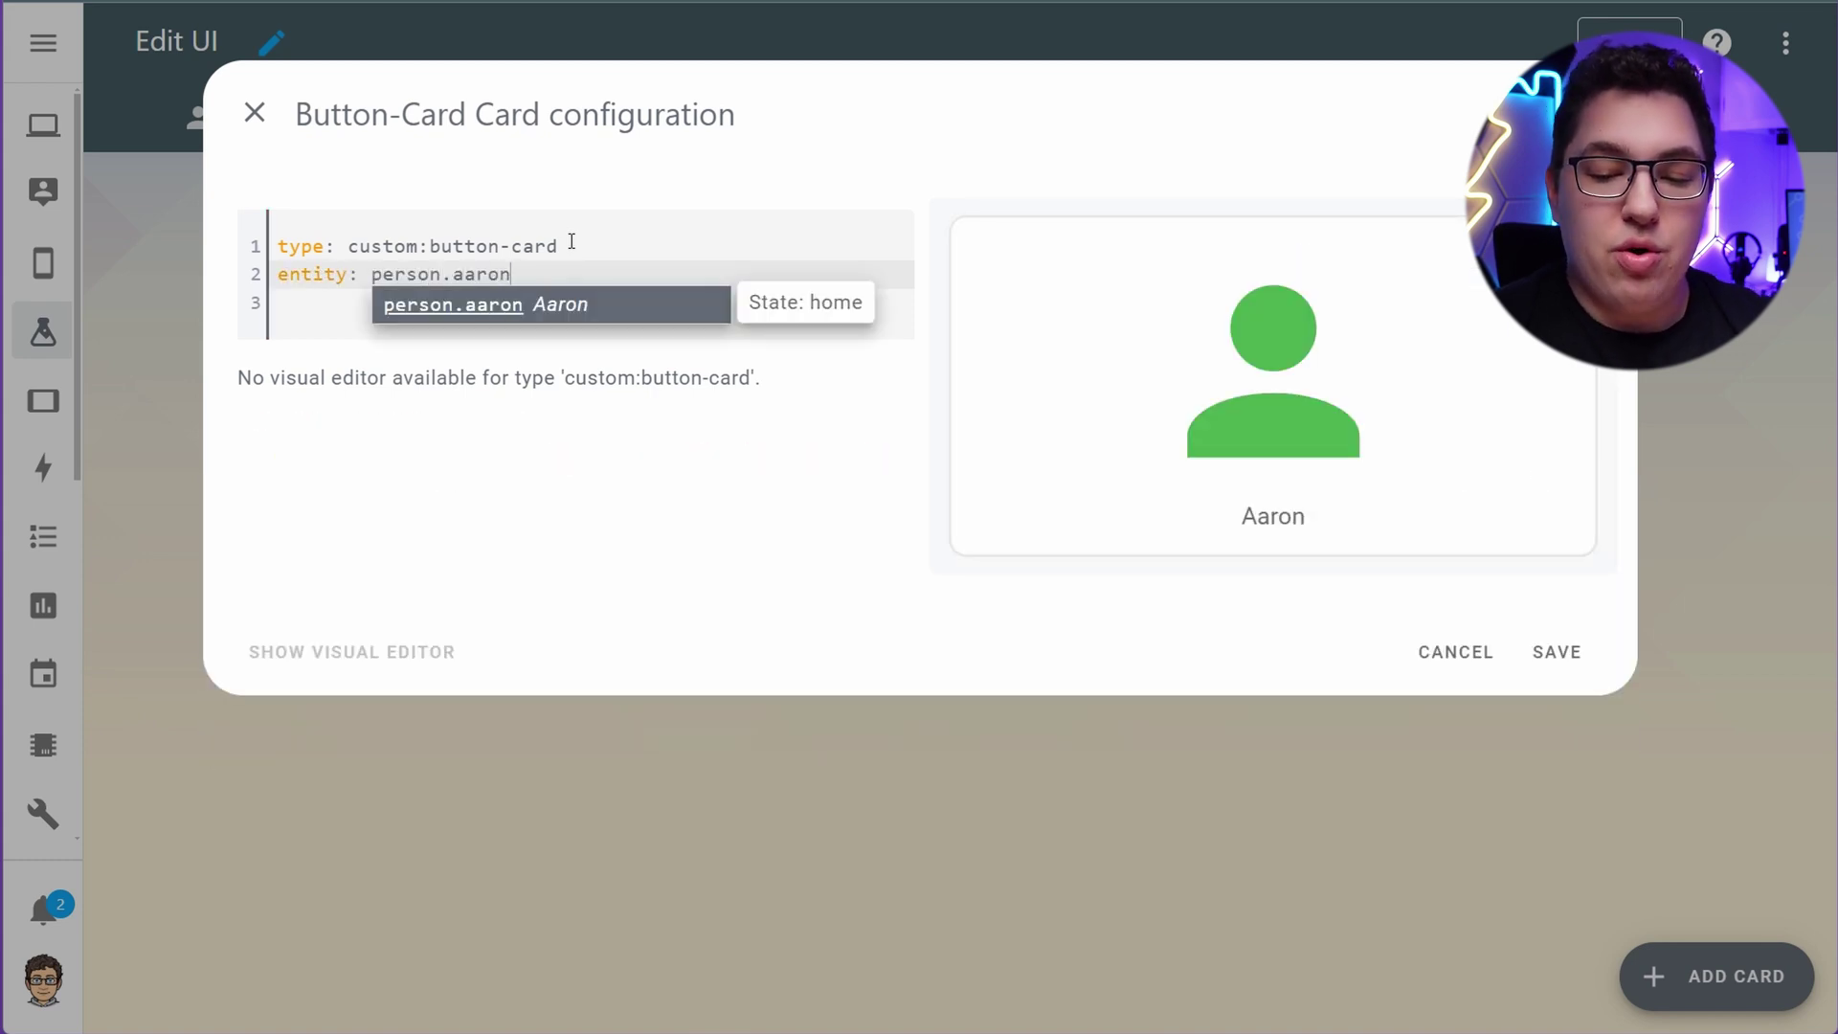
pyautogui.press('Escape')
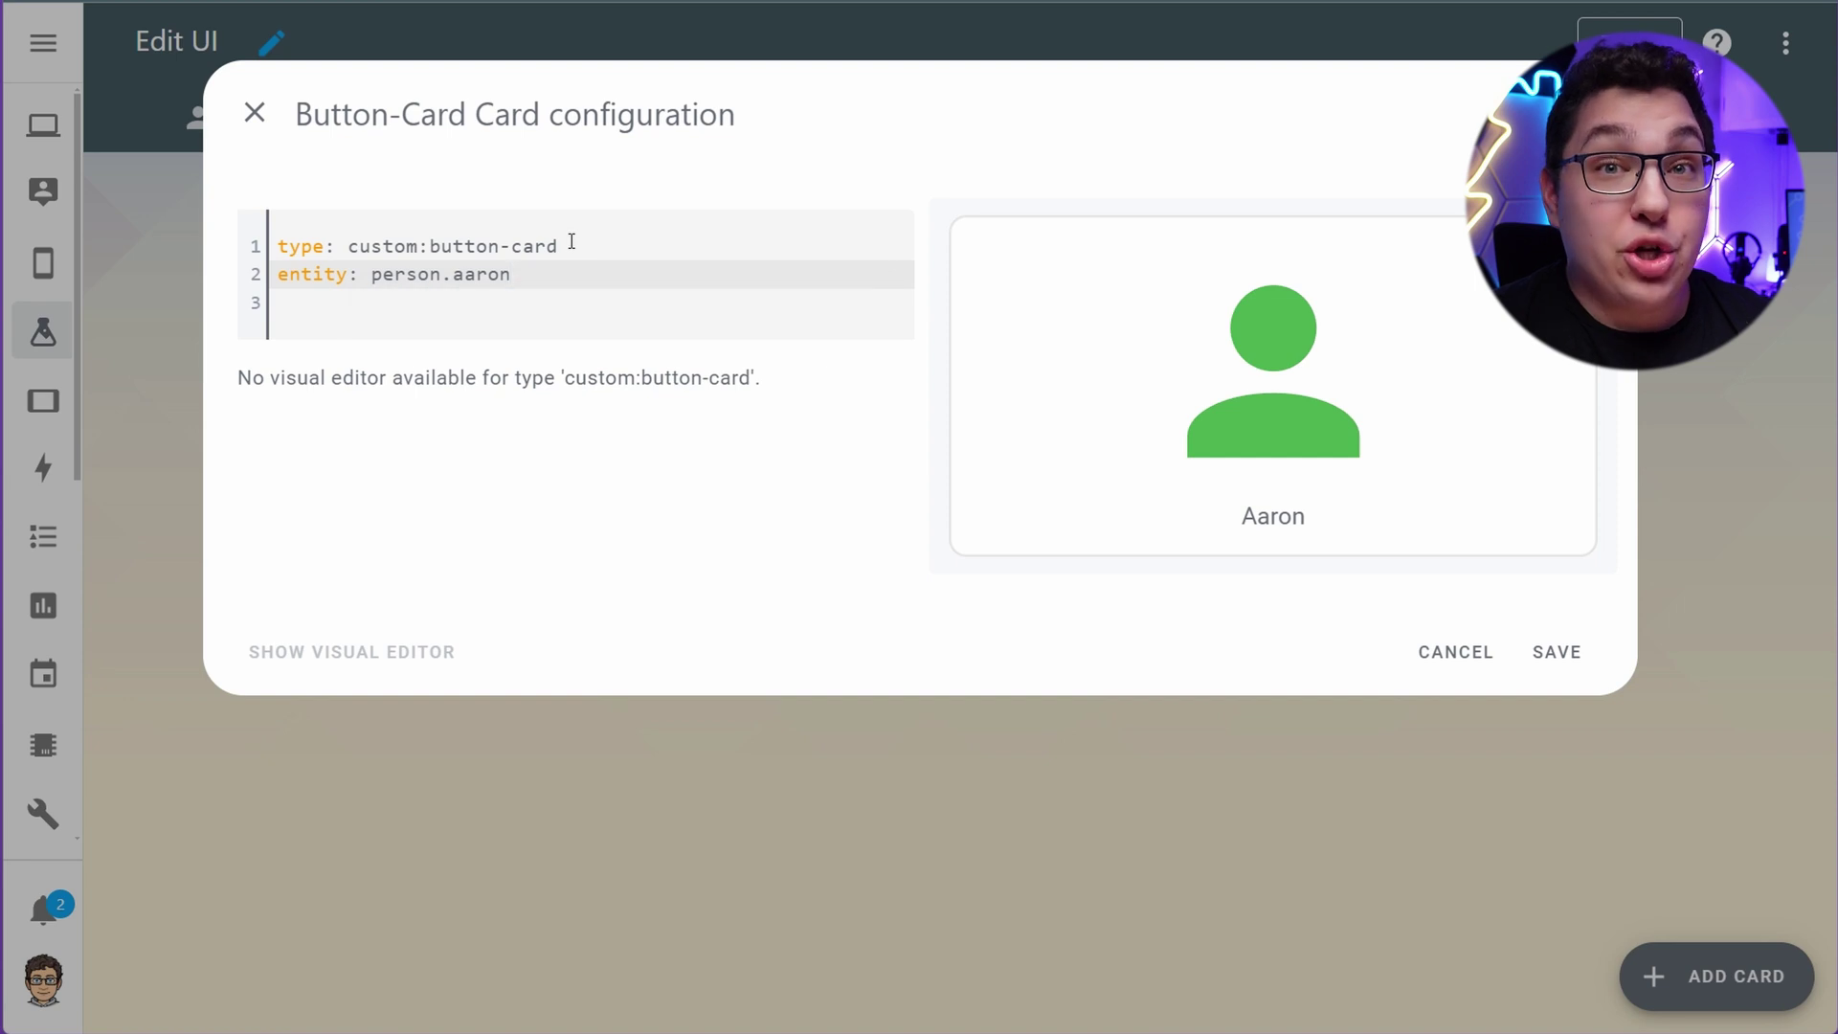
pyautogui.press('Return')
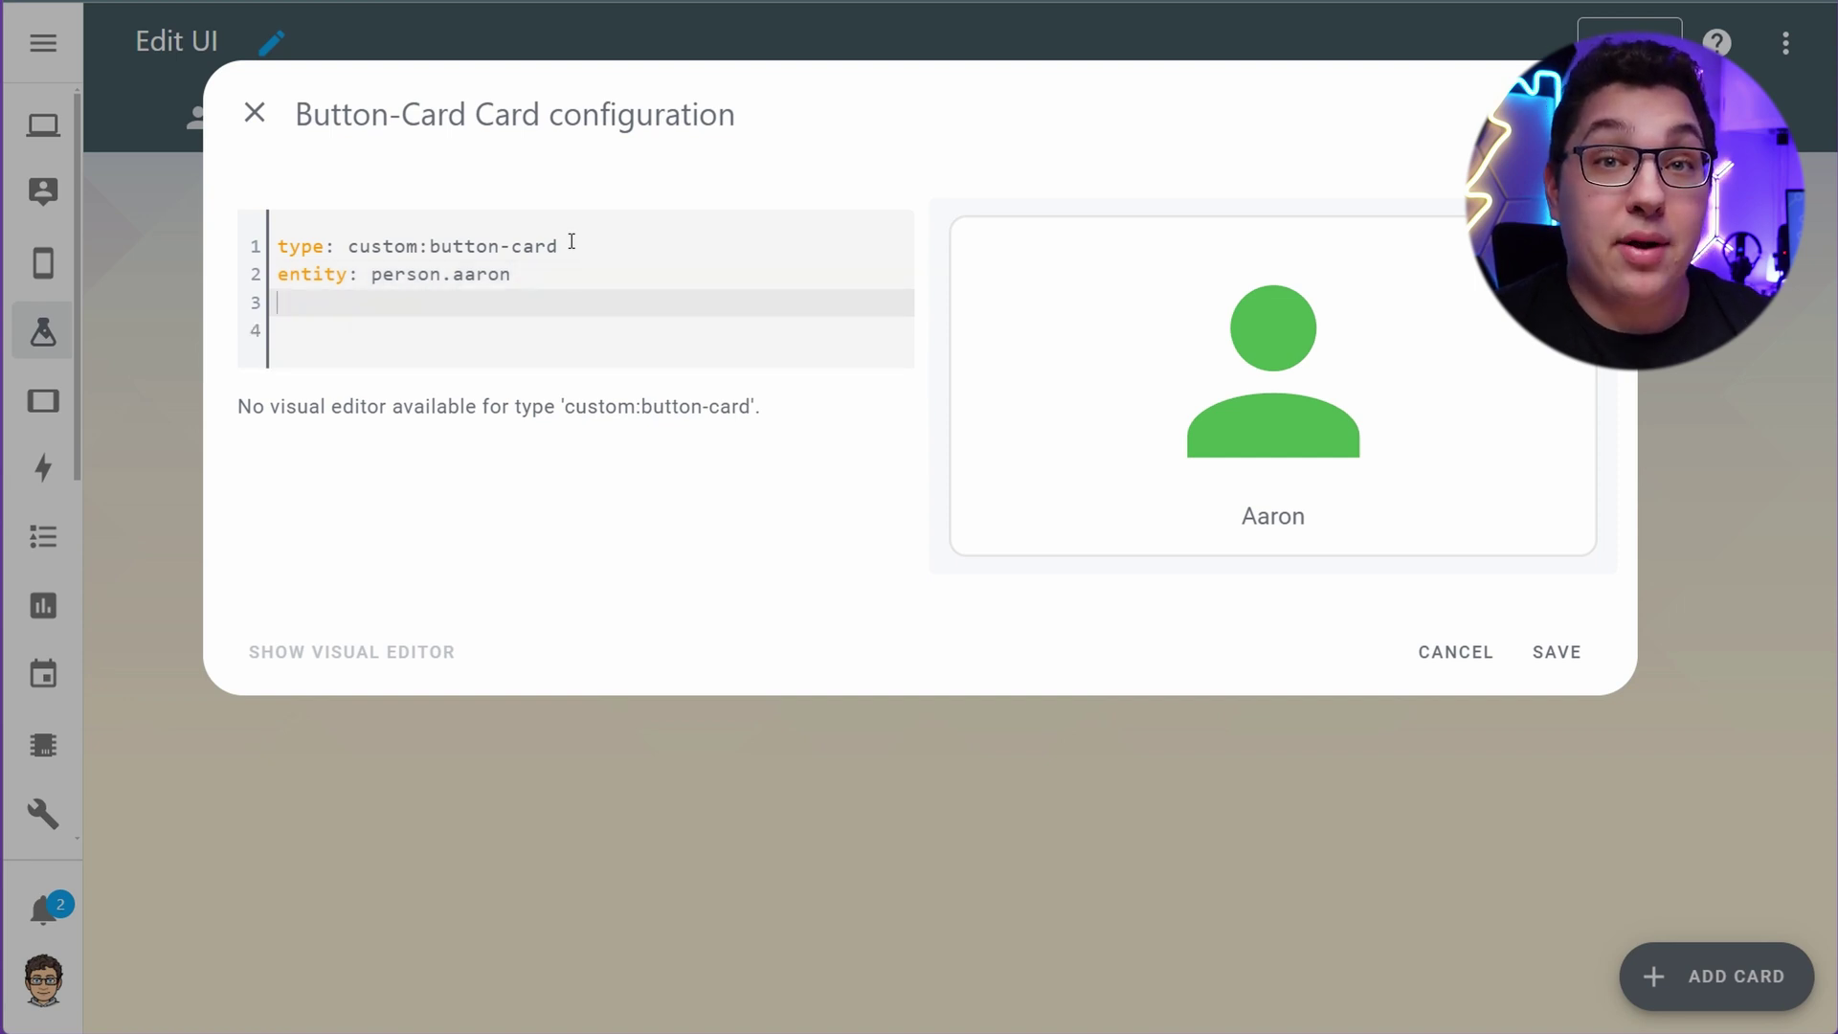
pyautogui.write('aspect_ratio: 4/1')
pyautogui.press('BackSpace')
pyautogui.write('4')
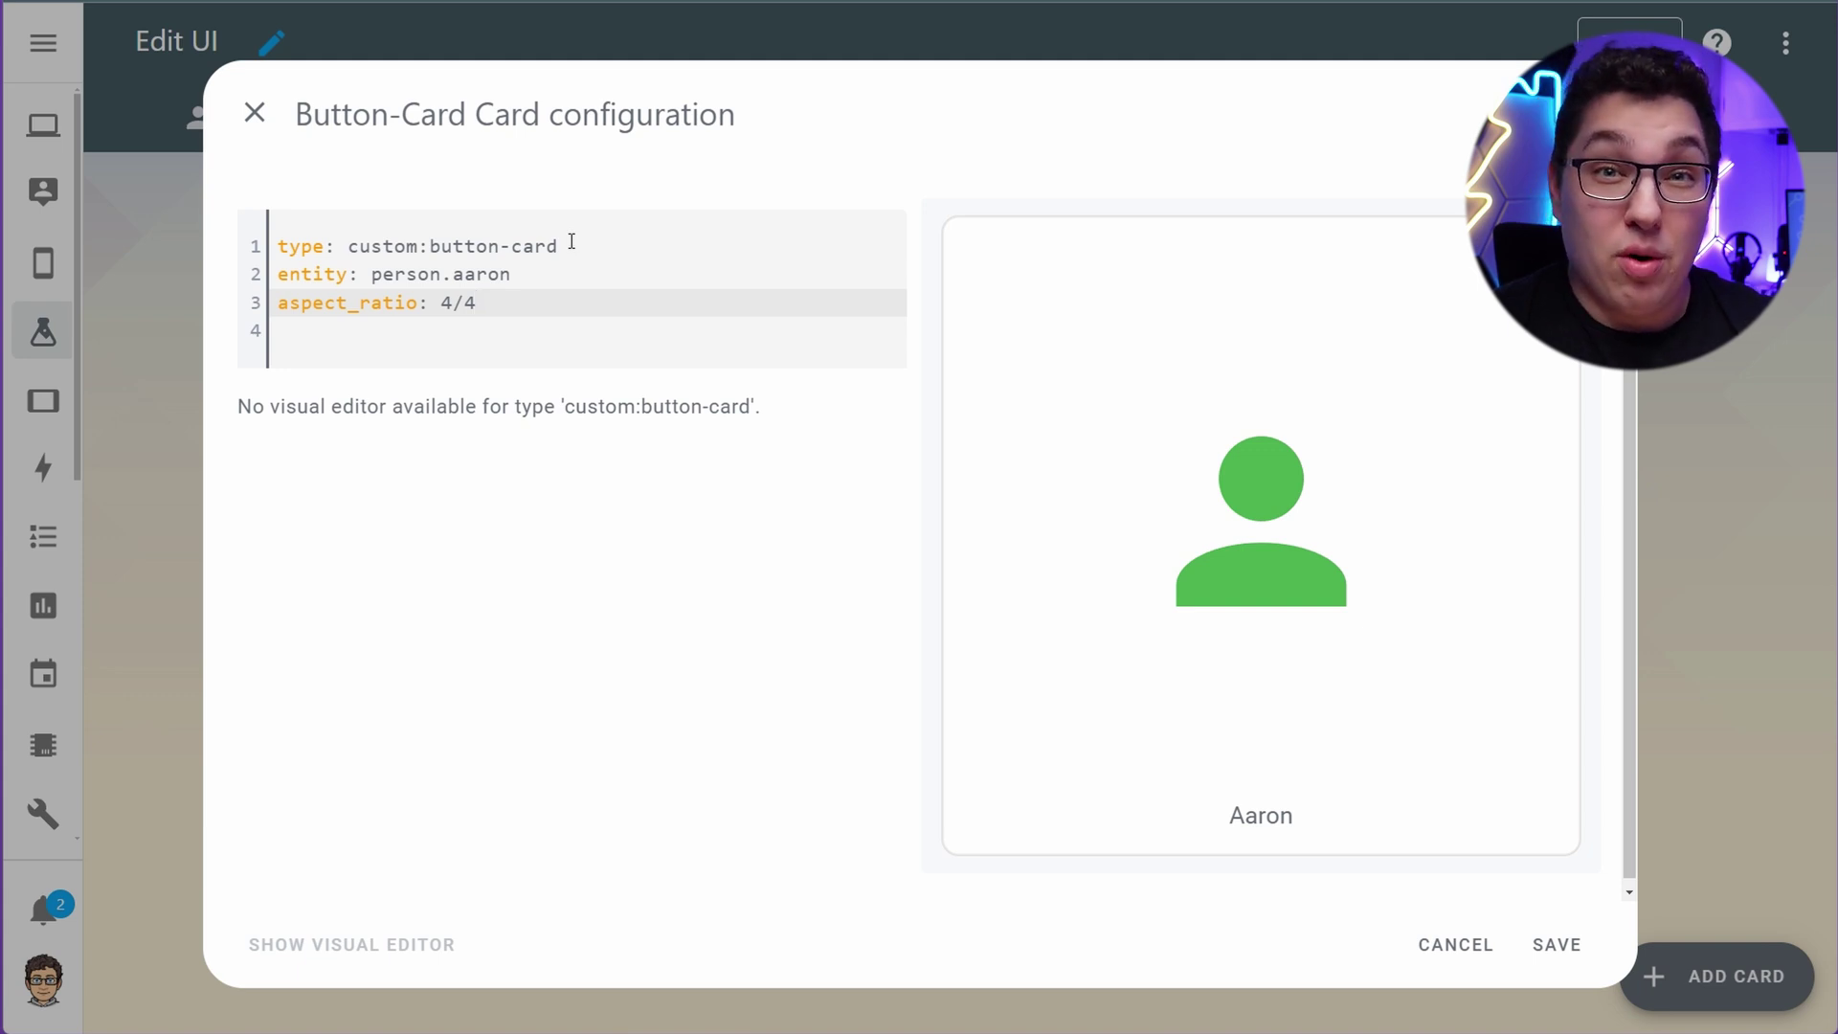
pyautogui.press('BackSpace')
pyautogui.write('2')
pyautogui.press('BackSpace')
pyautogui.write('1')
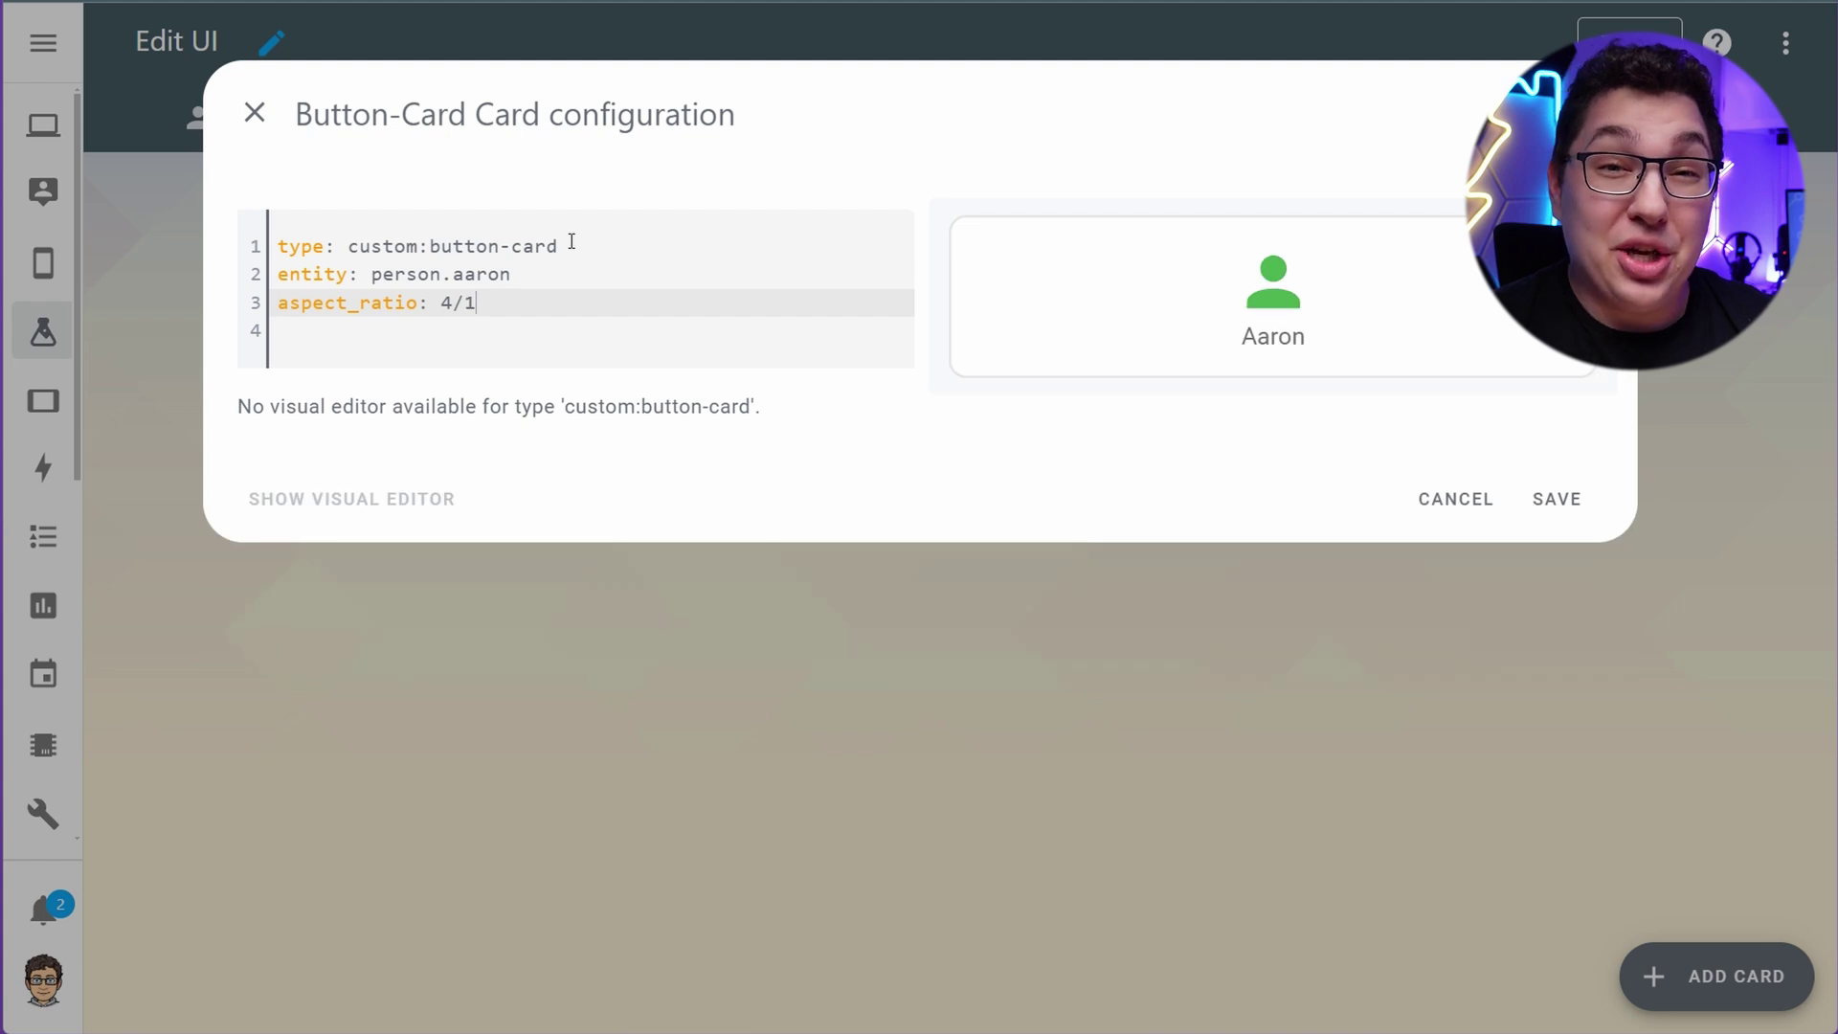
pyautogui.press('BackSpace')
pyautogui.write('4')
# Paste the show_name and show_icon settings that hide the card's name and icon
pyautogui.click(309, 332)
pyautogui.write('show_name: false show_icon: false')
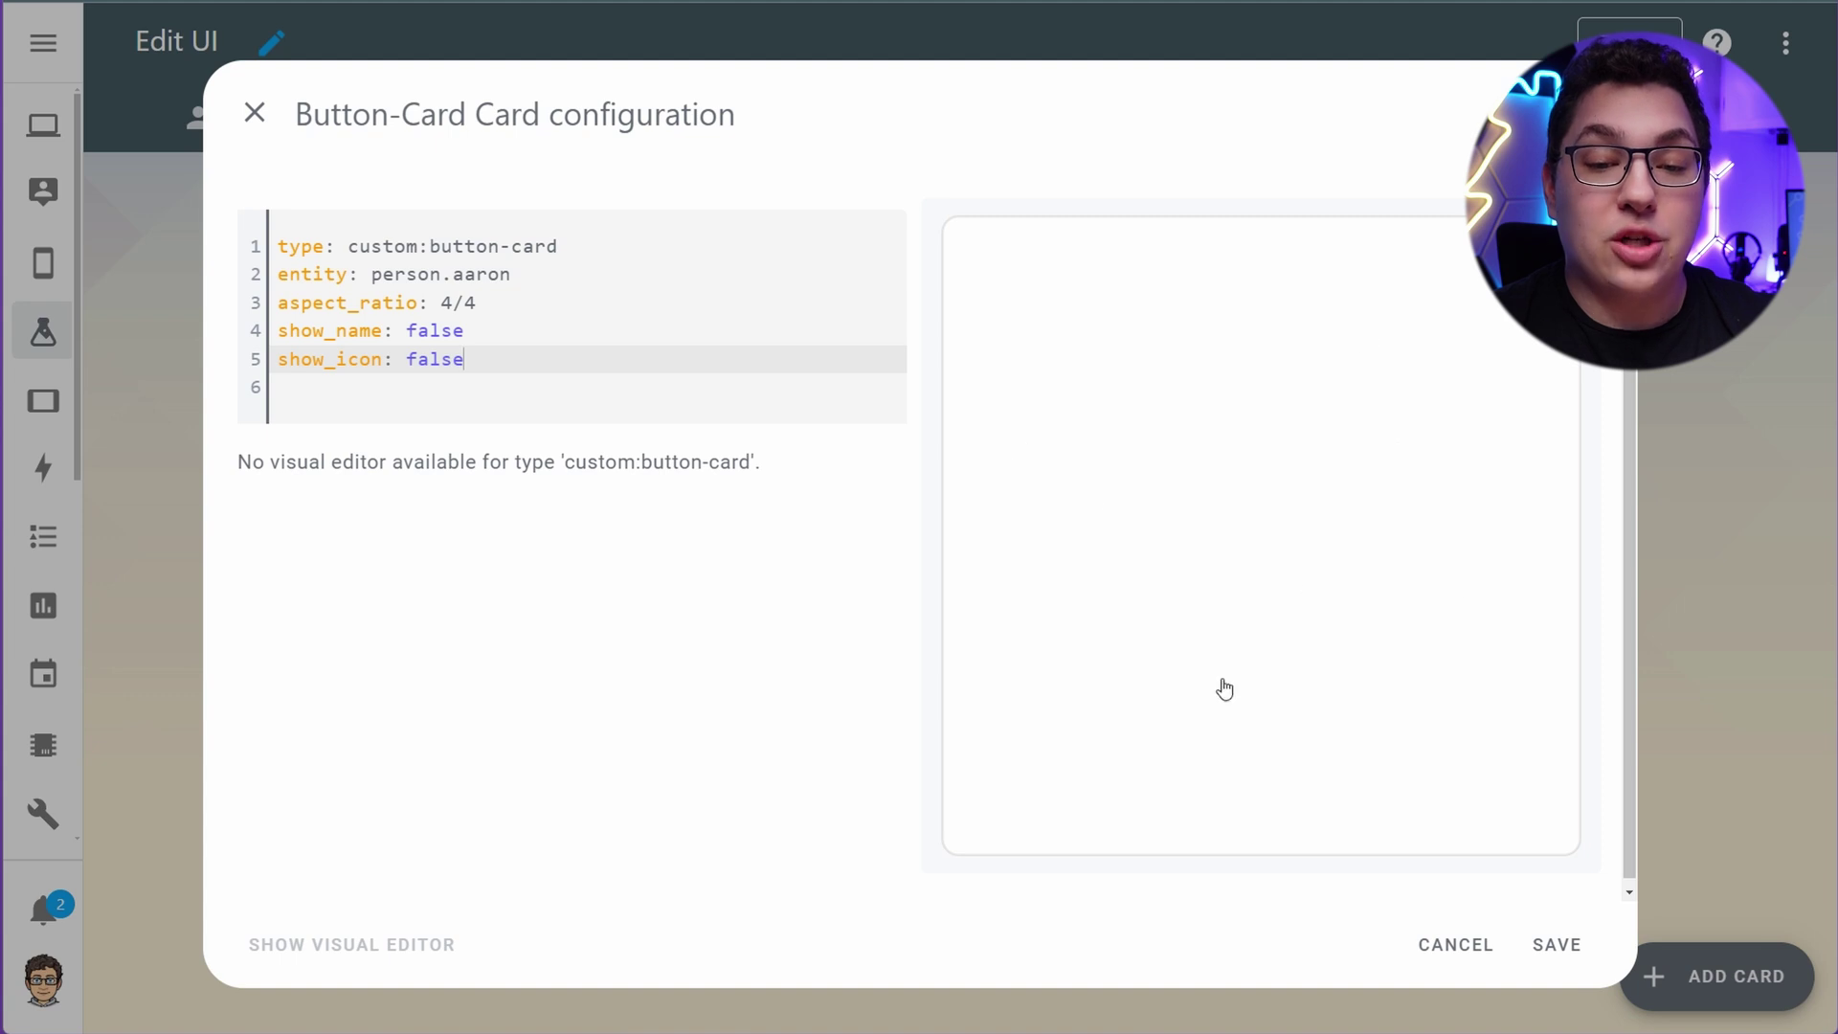
pyautogui.moveTo(466, 360); pyautogui.dragTo(278, 331)
pyautogui.hotkey('ctrl', 'c')
pyautogui.press('BackSpace')
pyautogui.hotkey('ctrl', 'v')
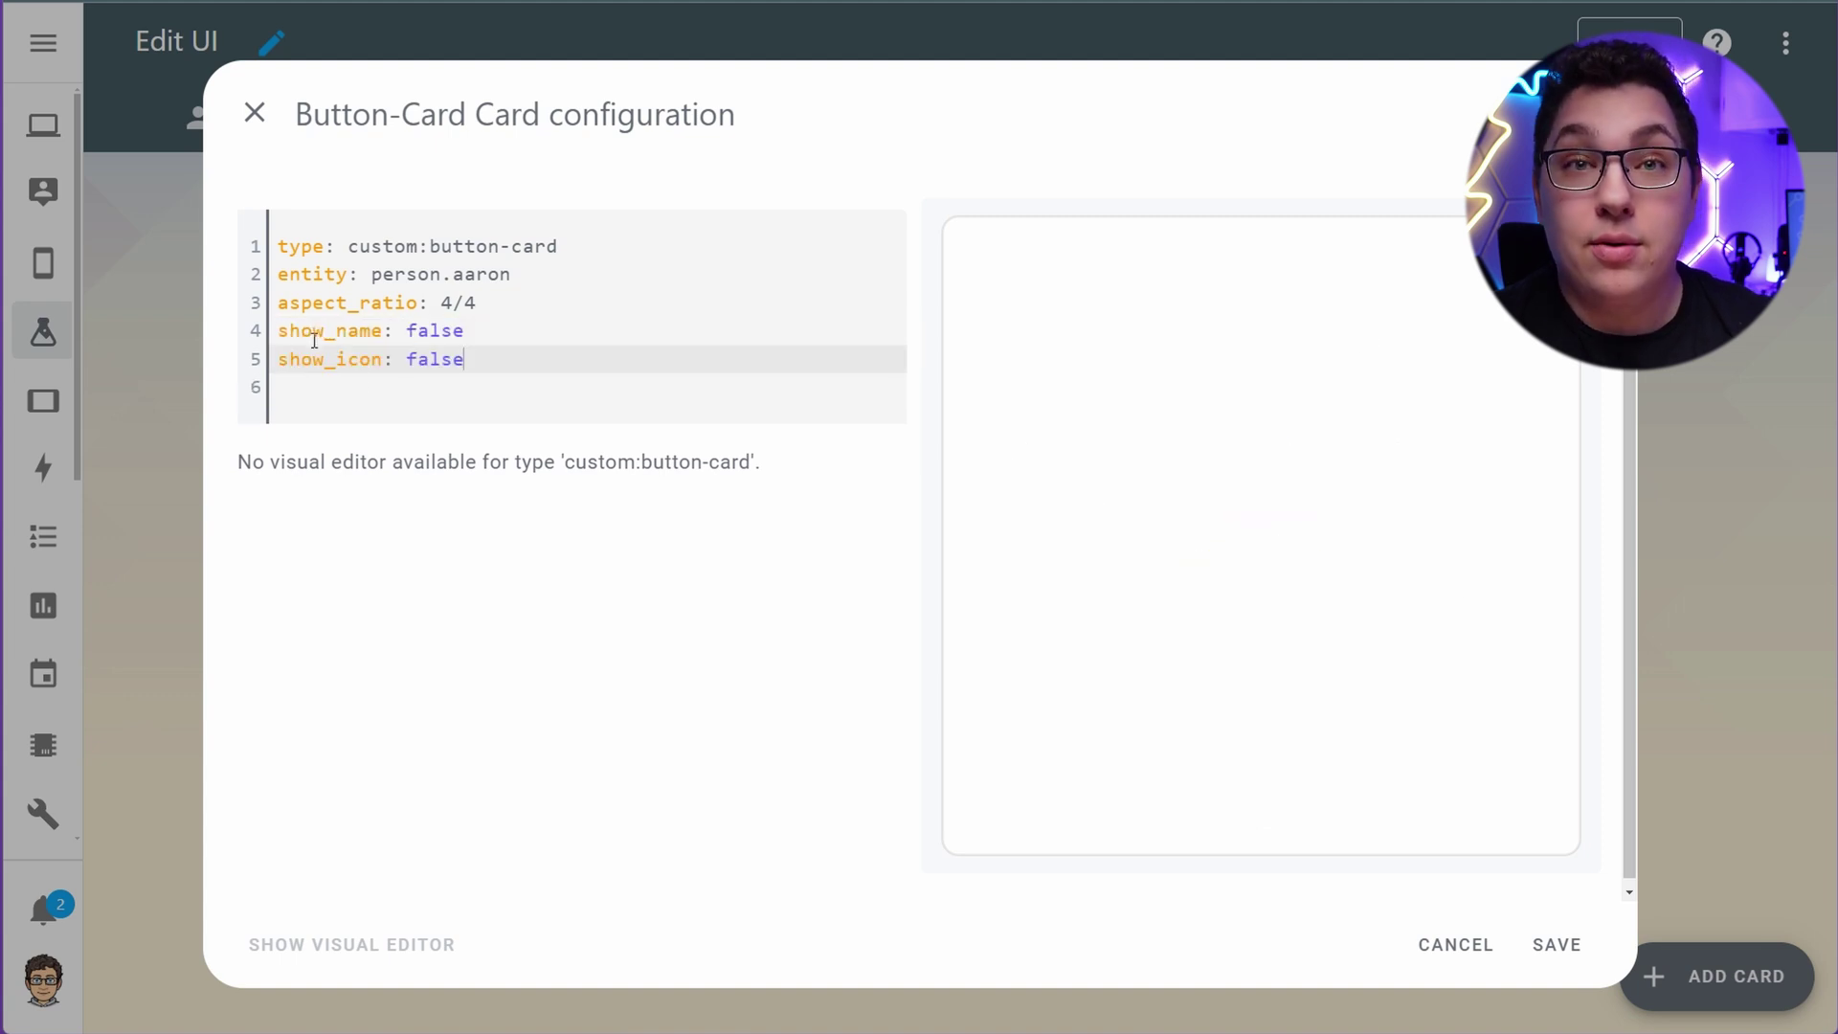
pyautogui.press('Return')
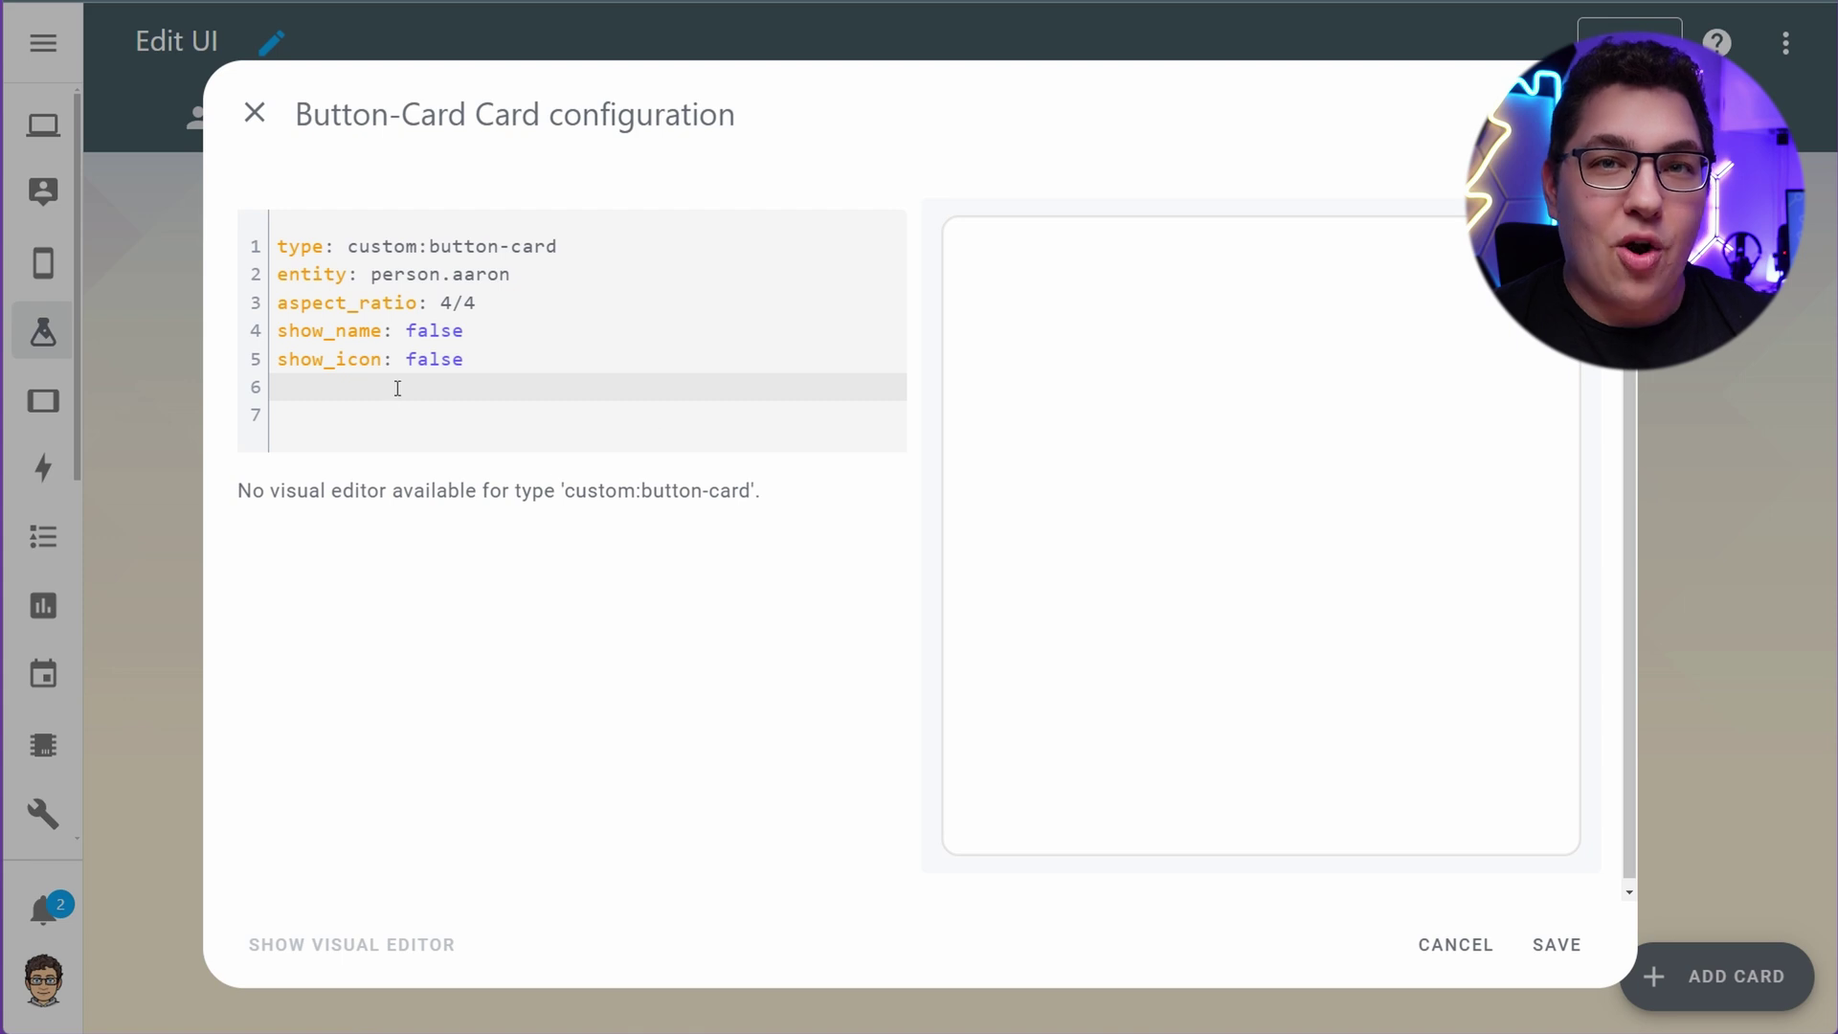
# Add a styles > card section containing '- padding: 4%'
pyautogui.write('styles:')
pyautogui.press('Return')
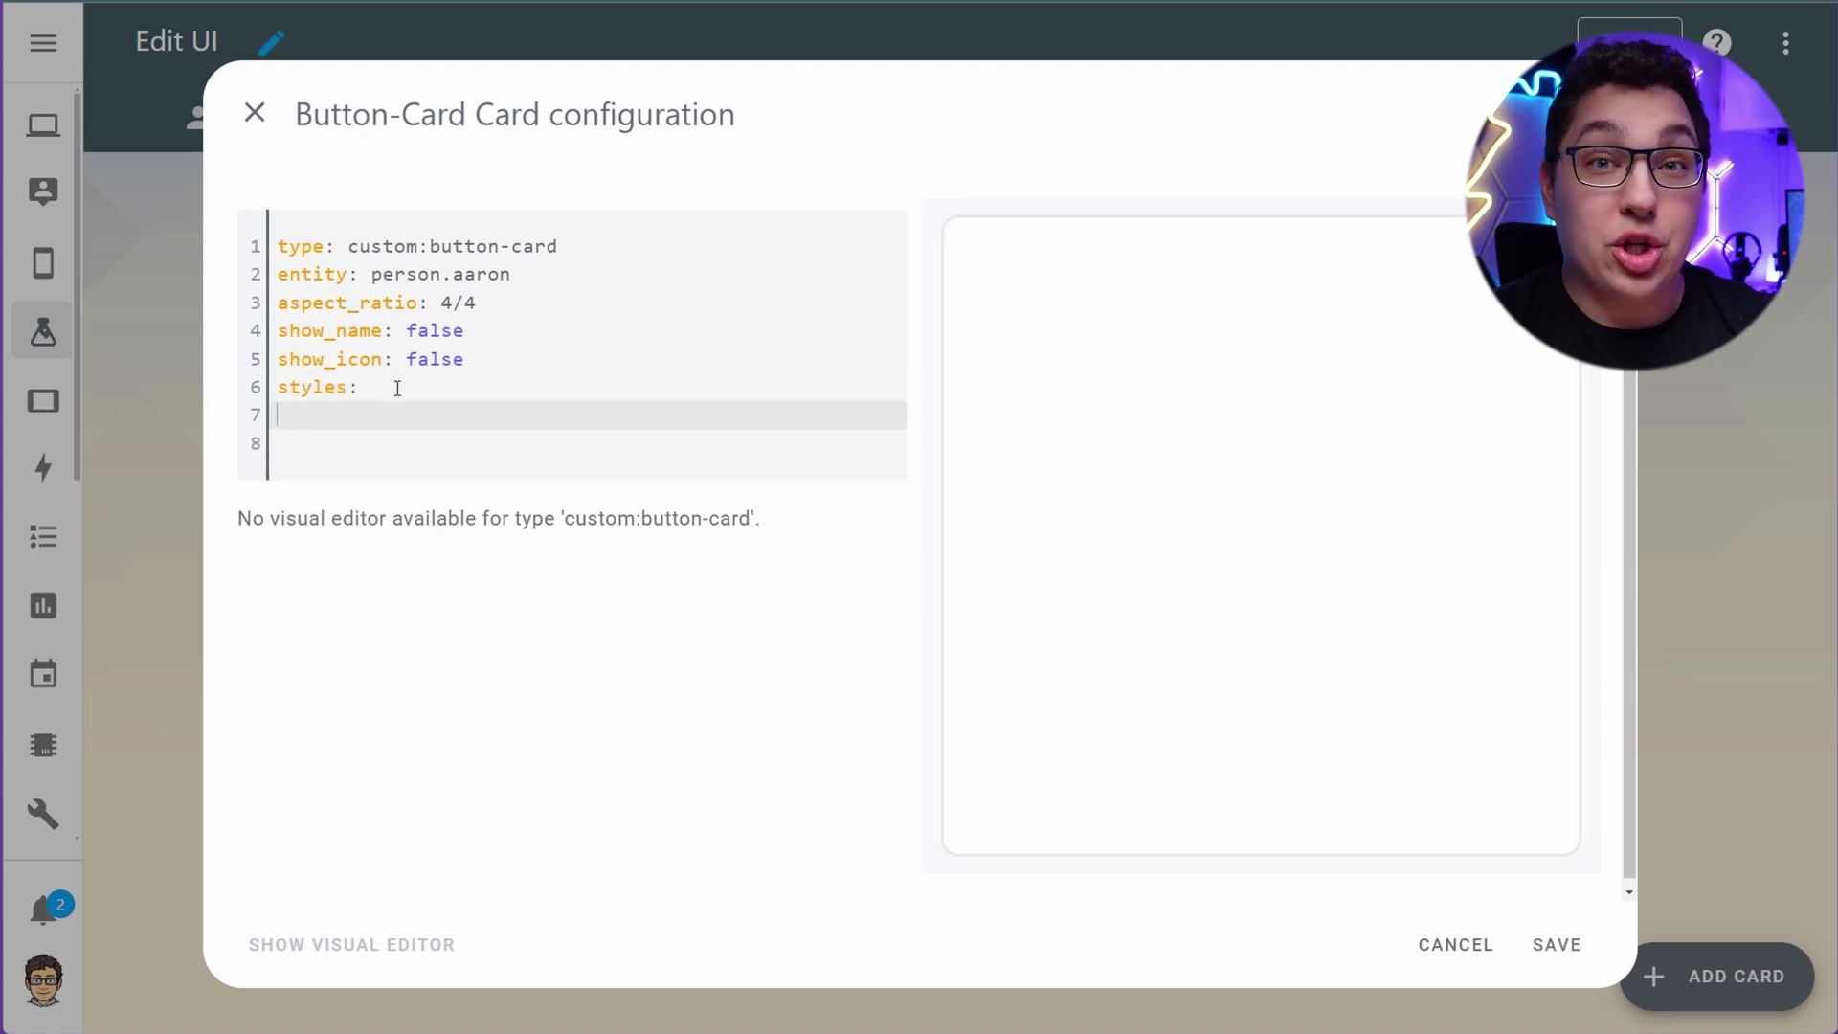
pyautogui.write('card:')
pyautogui.press('Return')
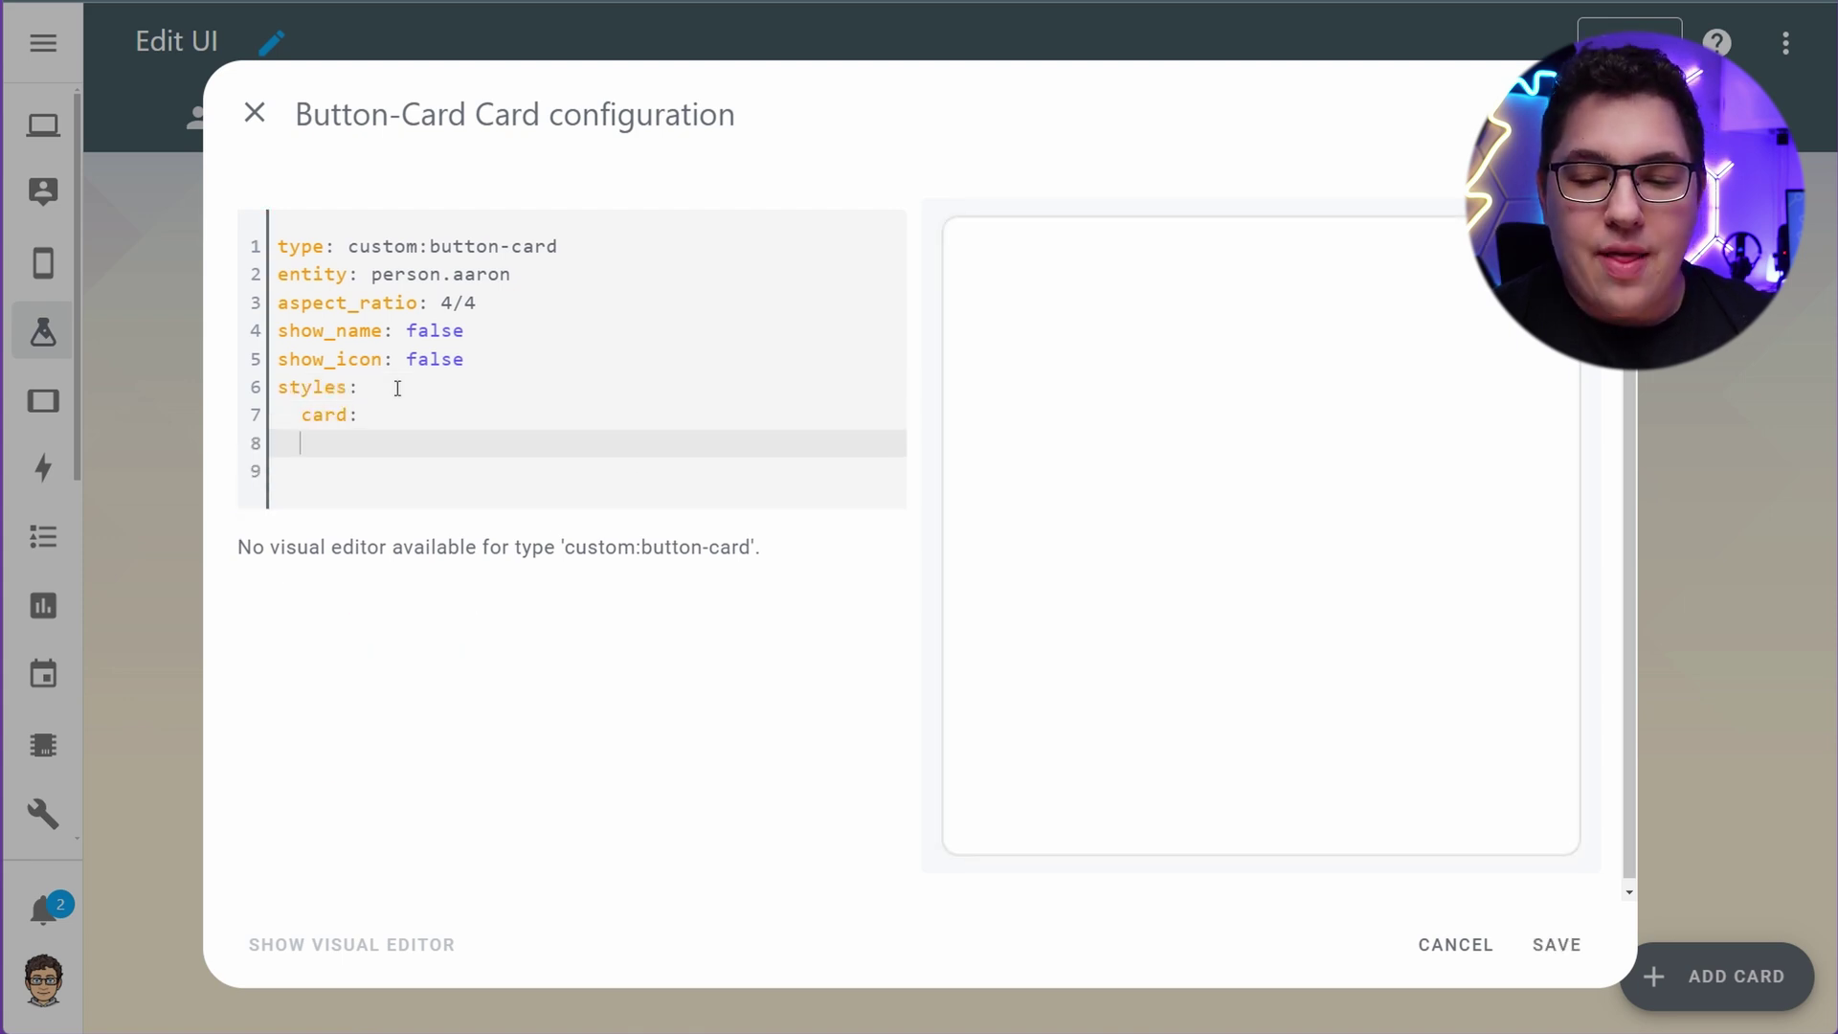
pyautogui.write('custom')
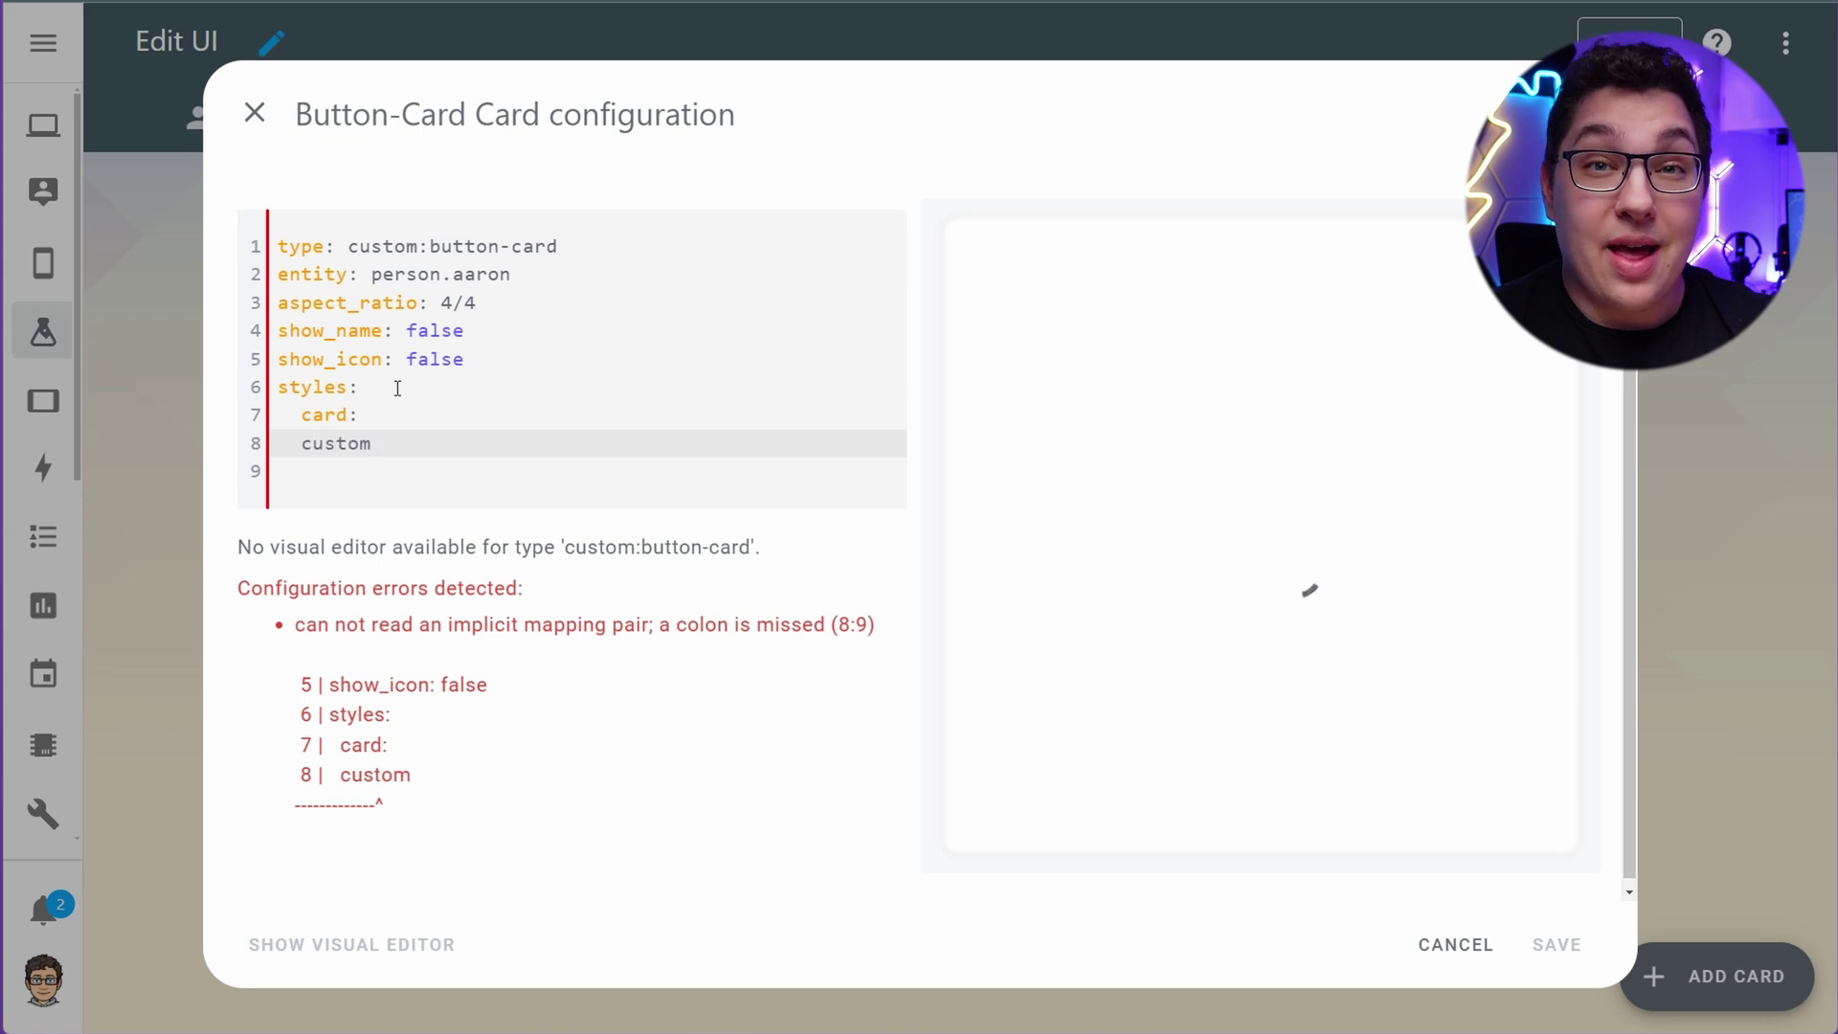
pyautogui.write('_fields:')
pyautogui.press('Up')
pyautogui.press('End')
pyautogui.press('Return')
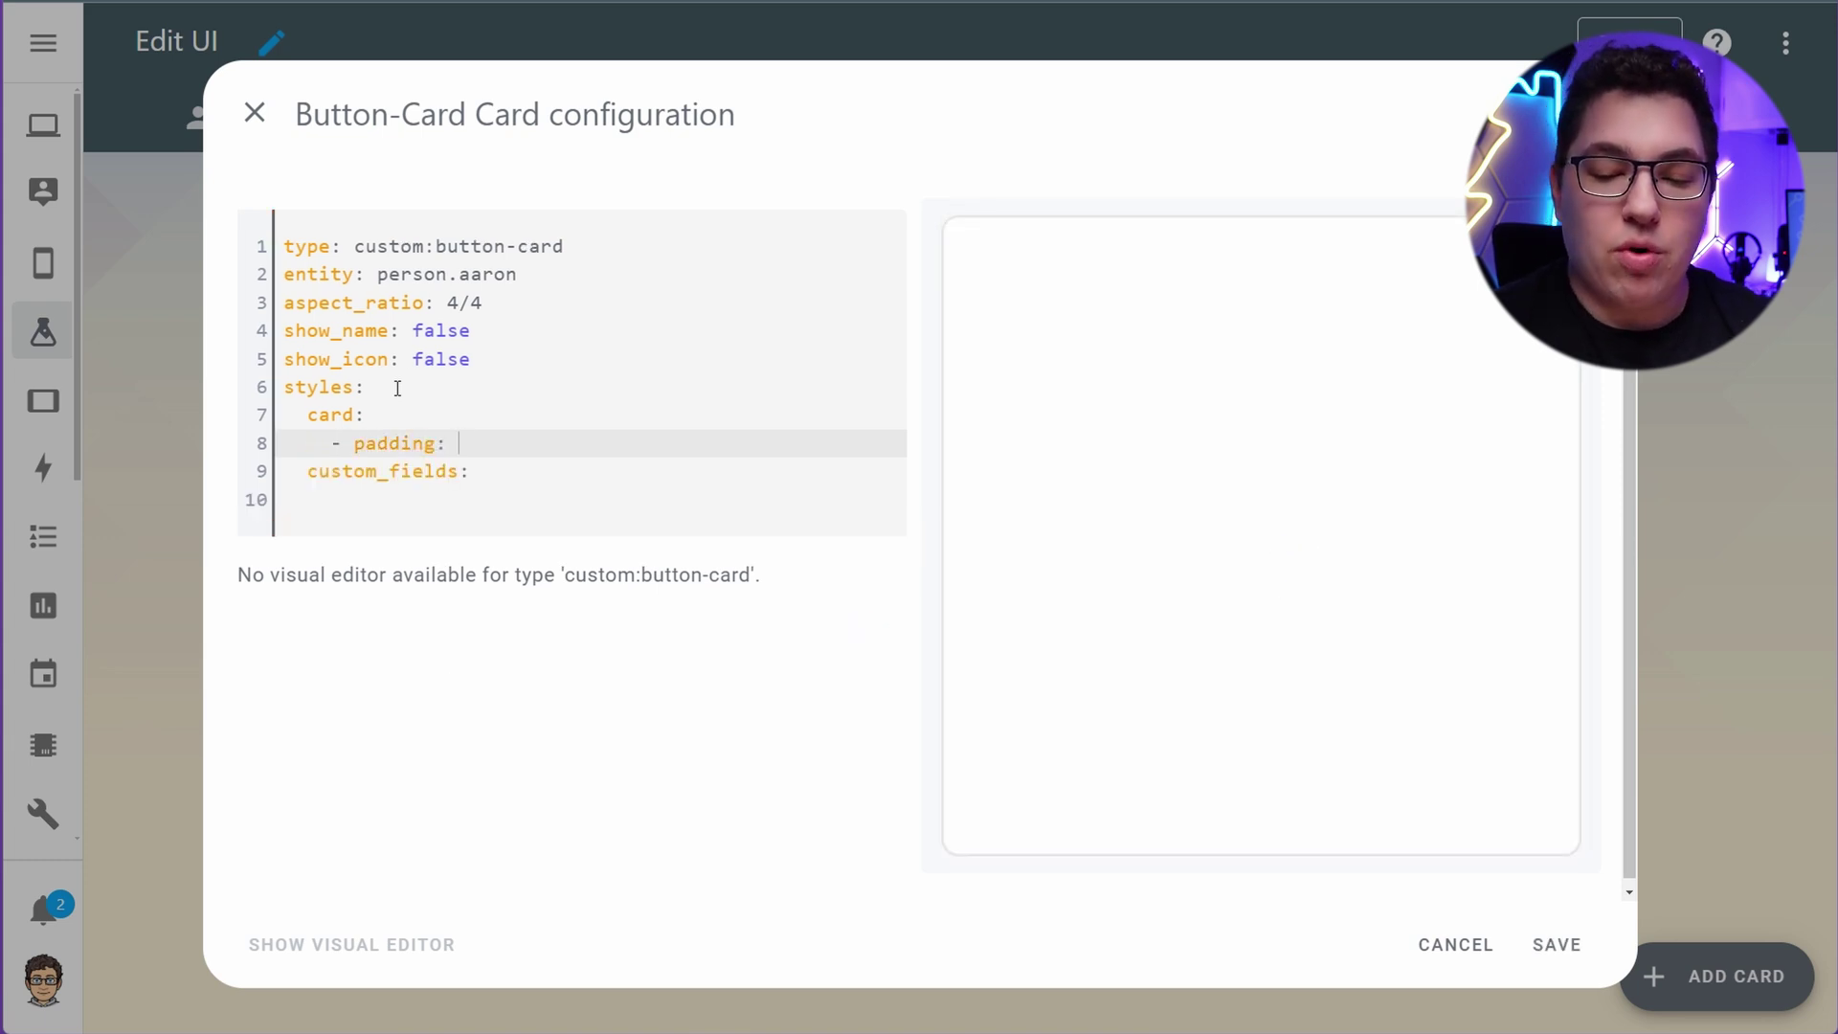
pyautogui.write('- padding: 4%')
# Paste the Spotify-dependent background-image template, then go to the Bitmoji account page
pyautogui.press('Return')
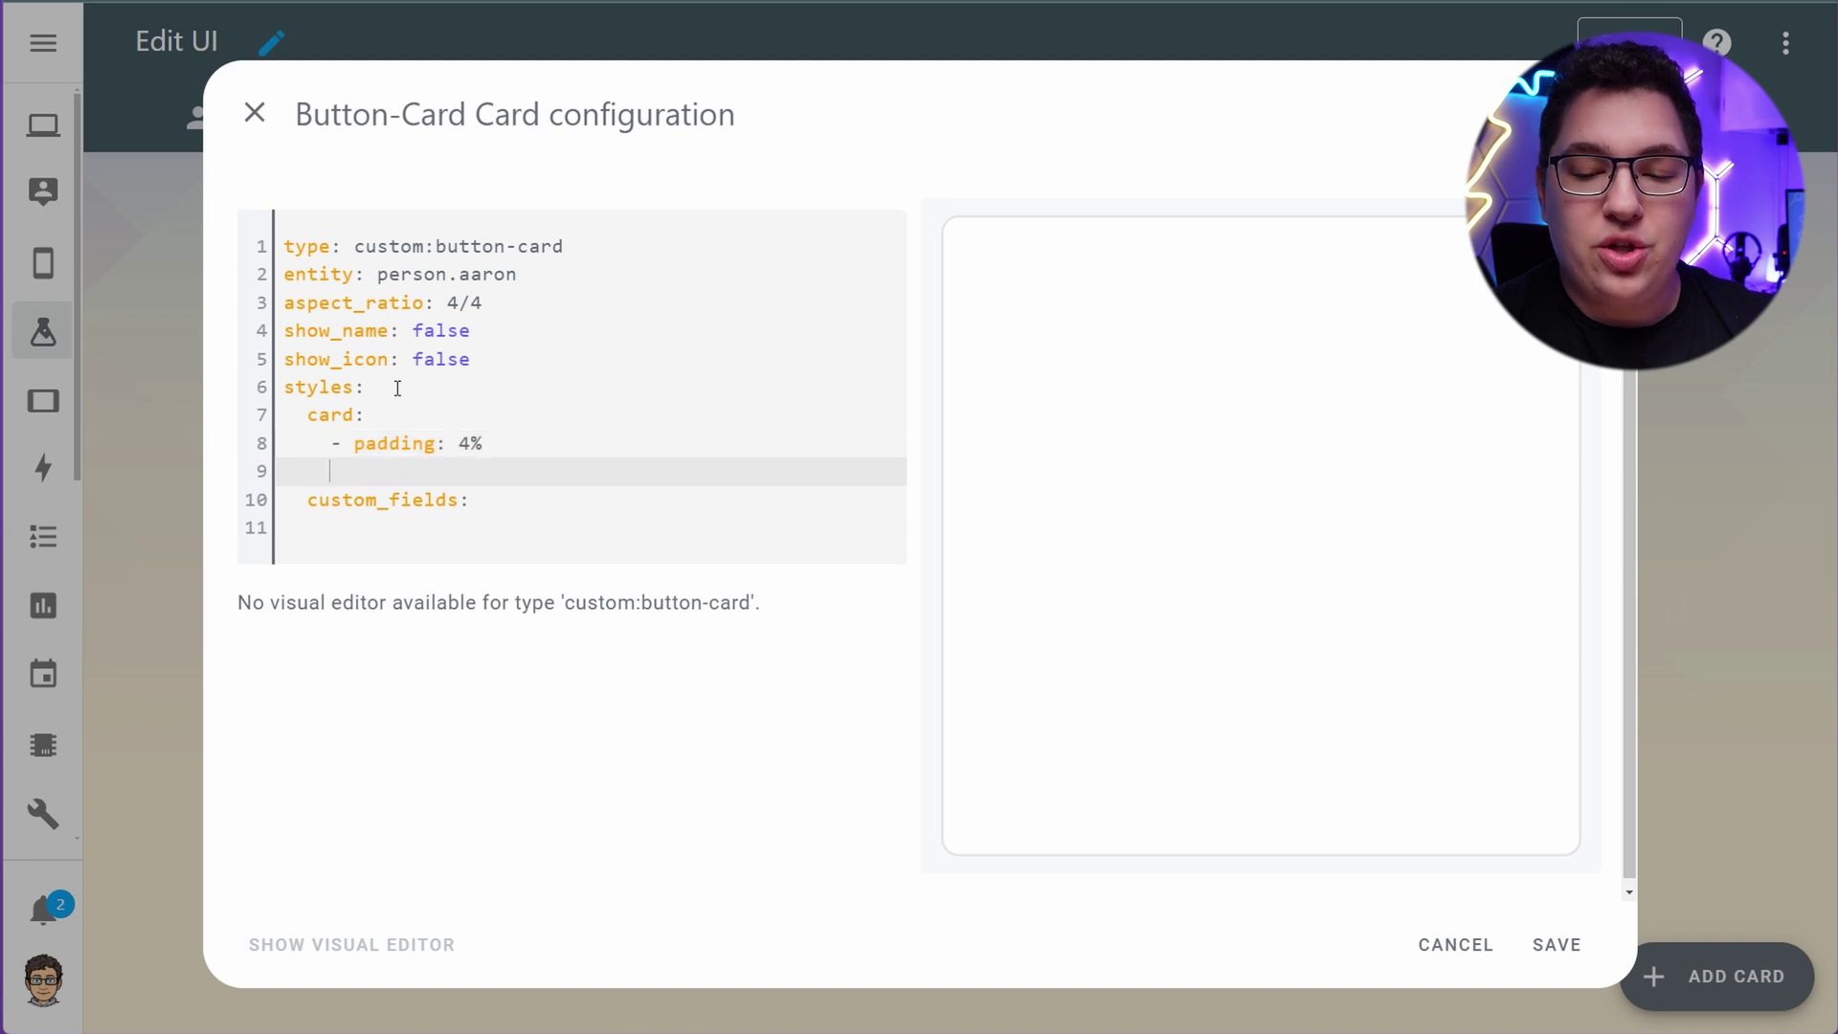
pyautogui.hotkey('ctrl', 'v')
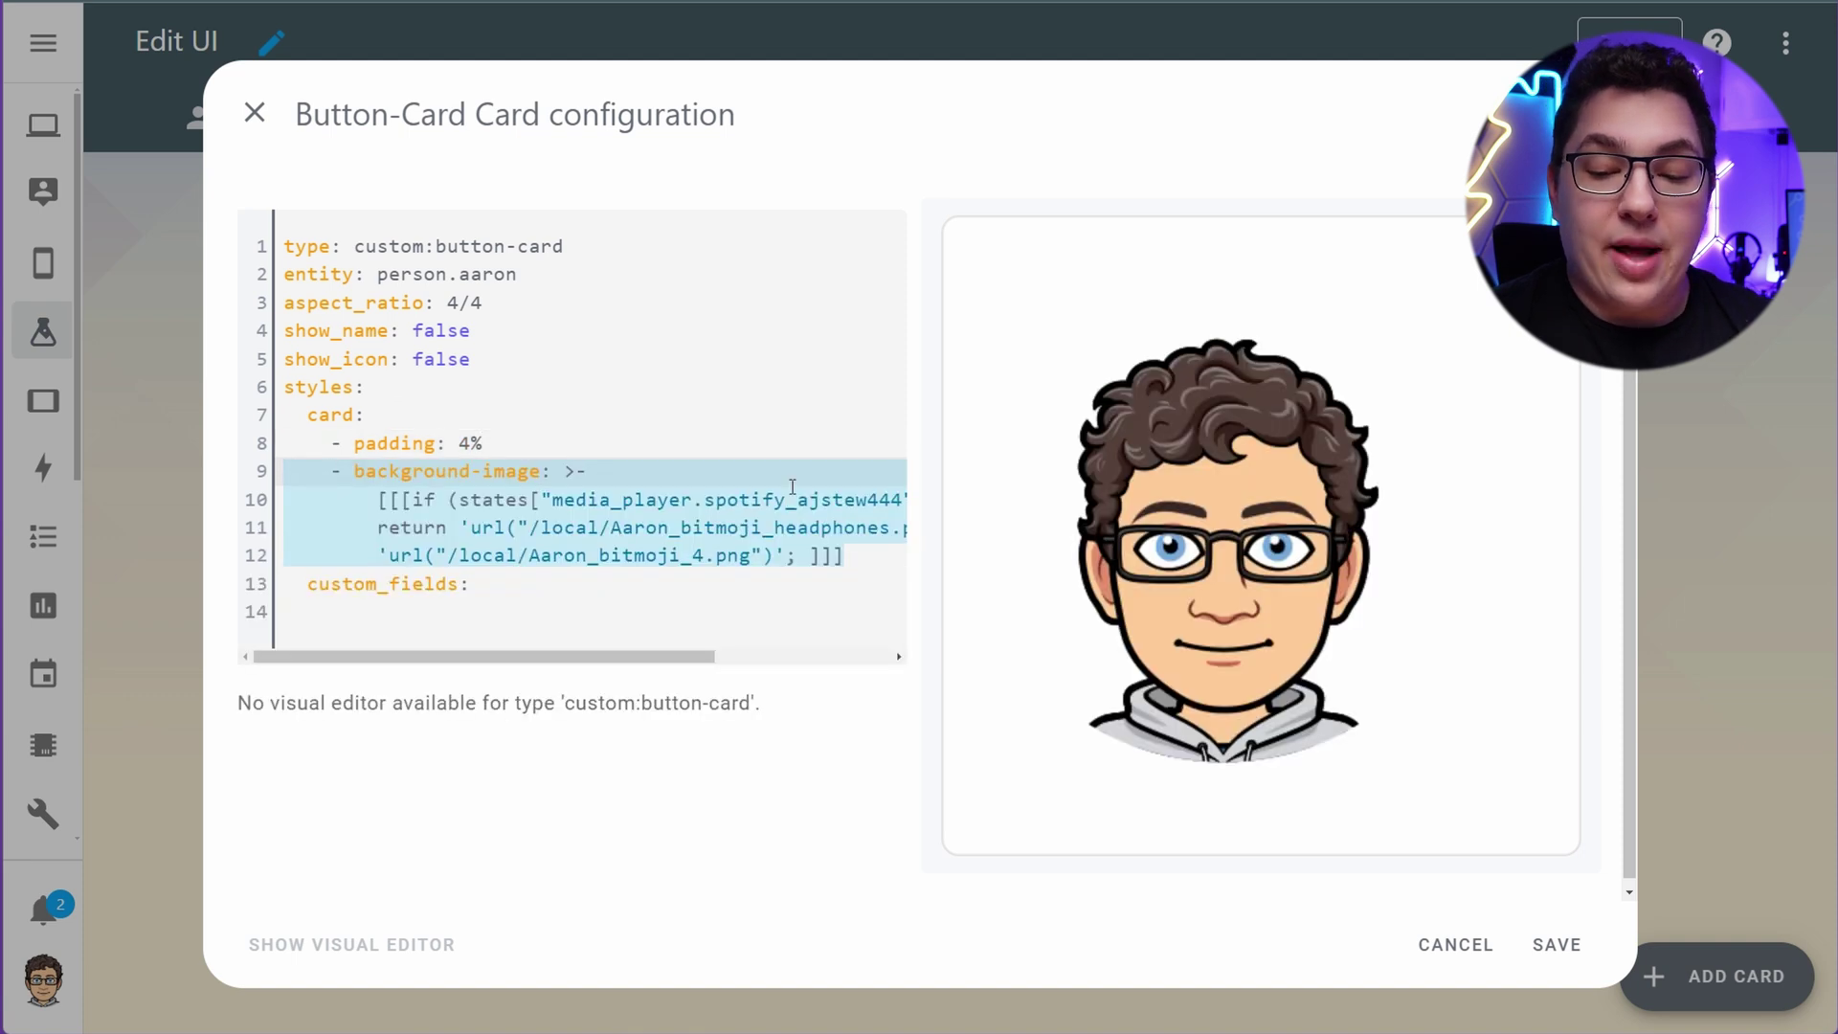
pyautogui.click(612, 475)
pyautogui.hscroll(3, 664, 650)
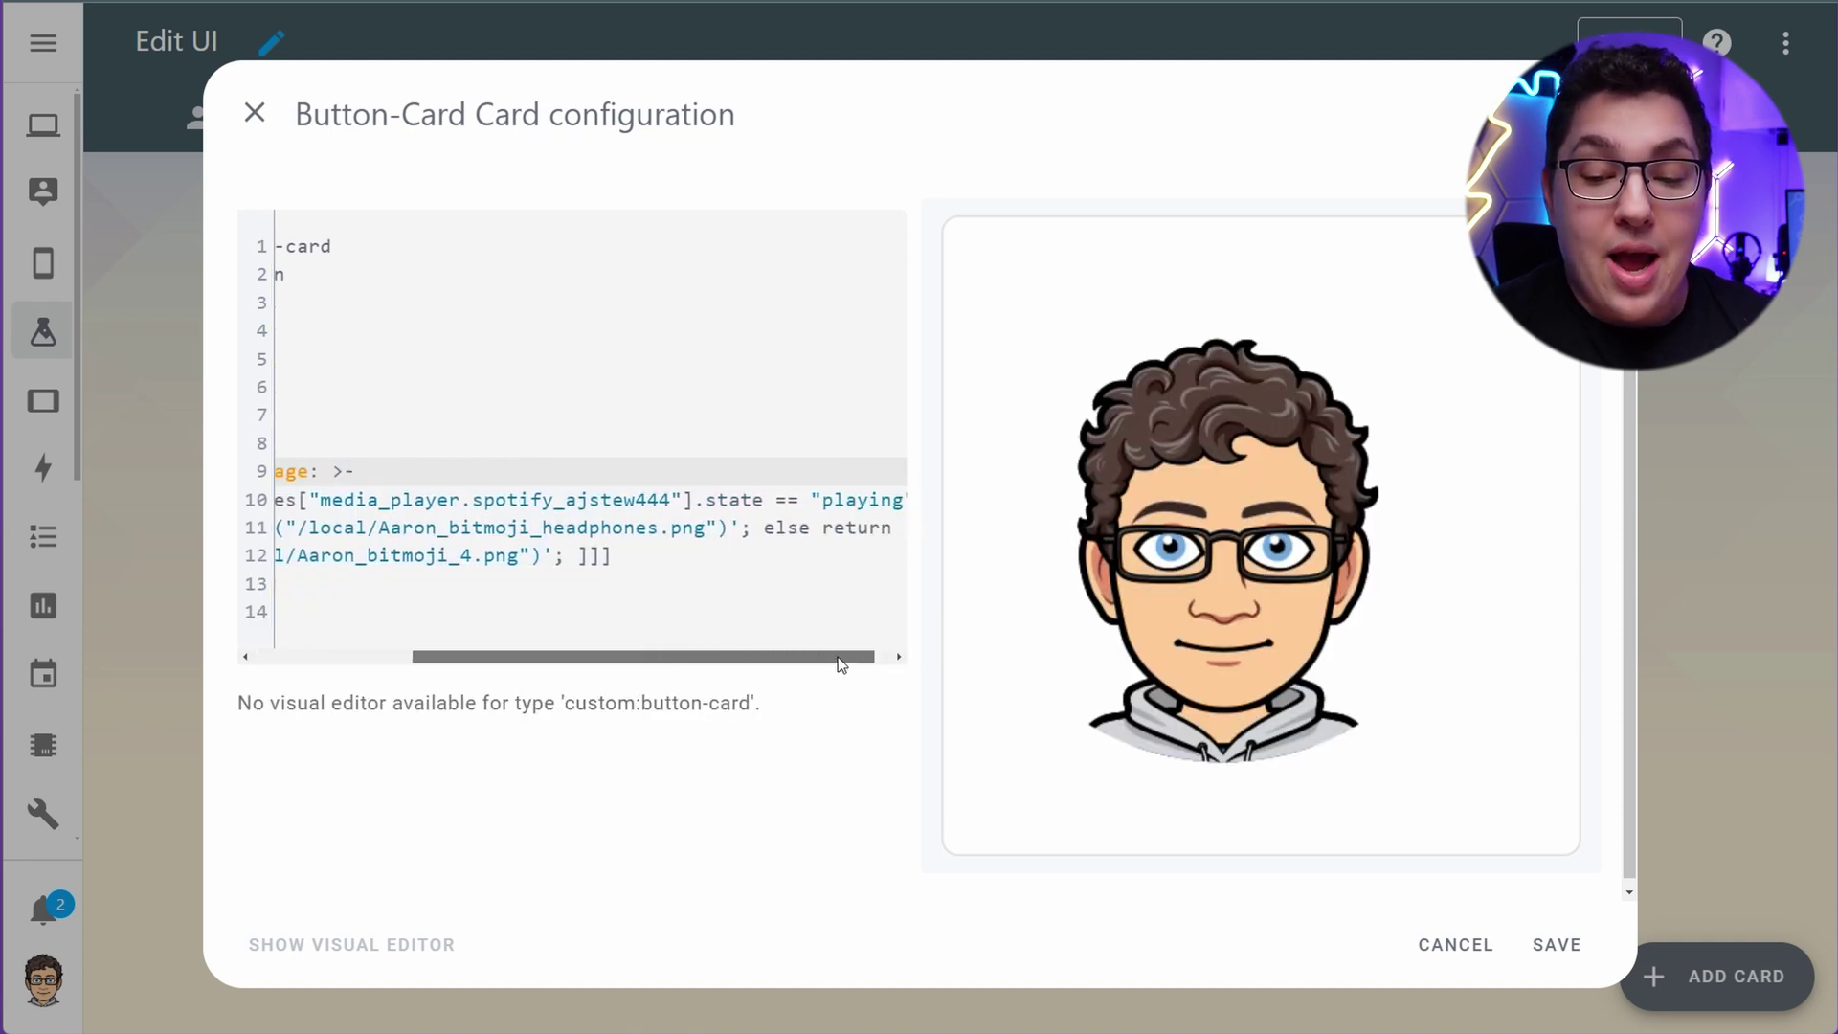
pyautogui.hscroll(-3, 664, 645)
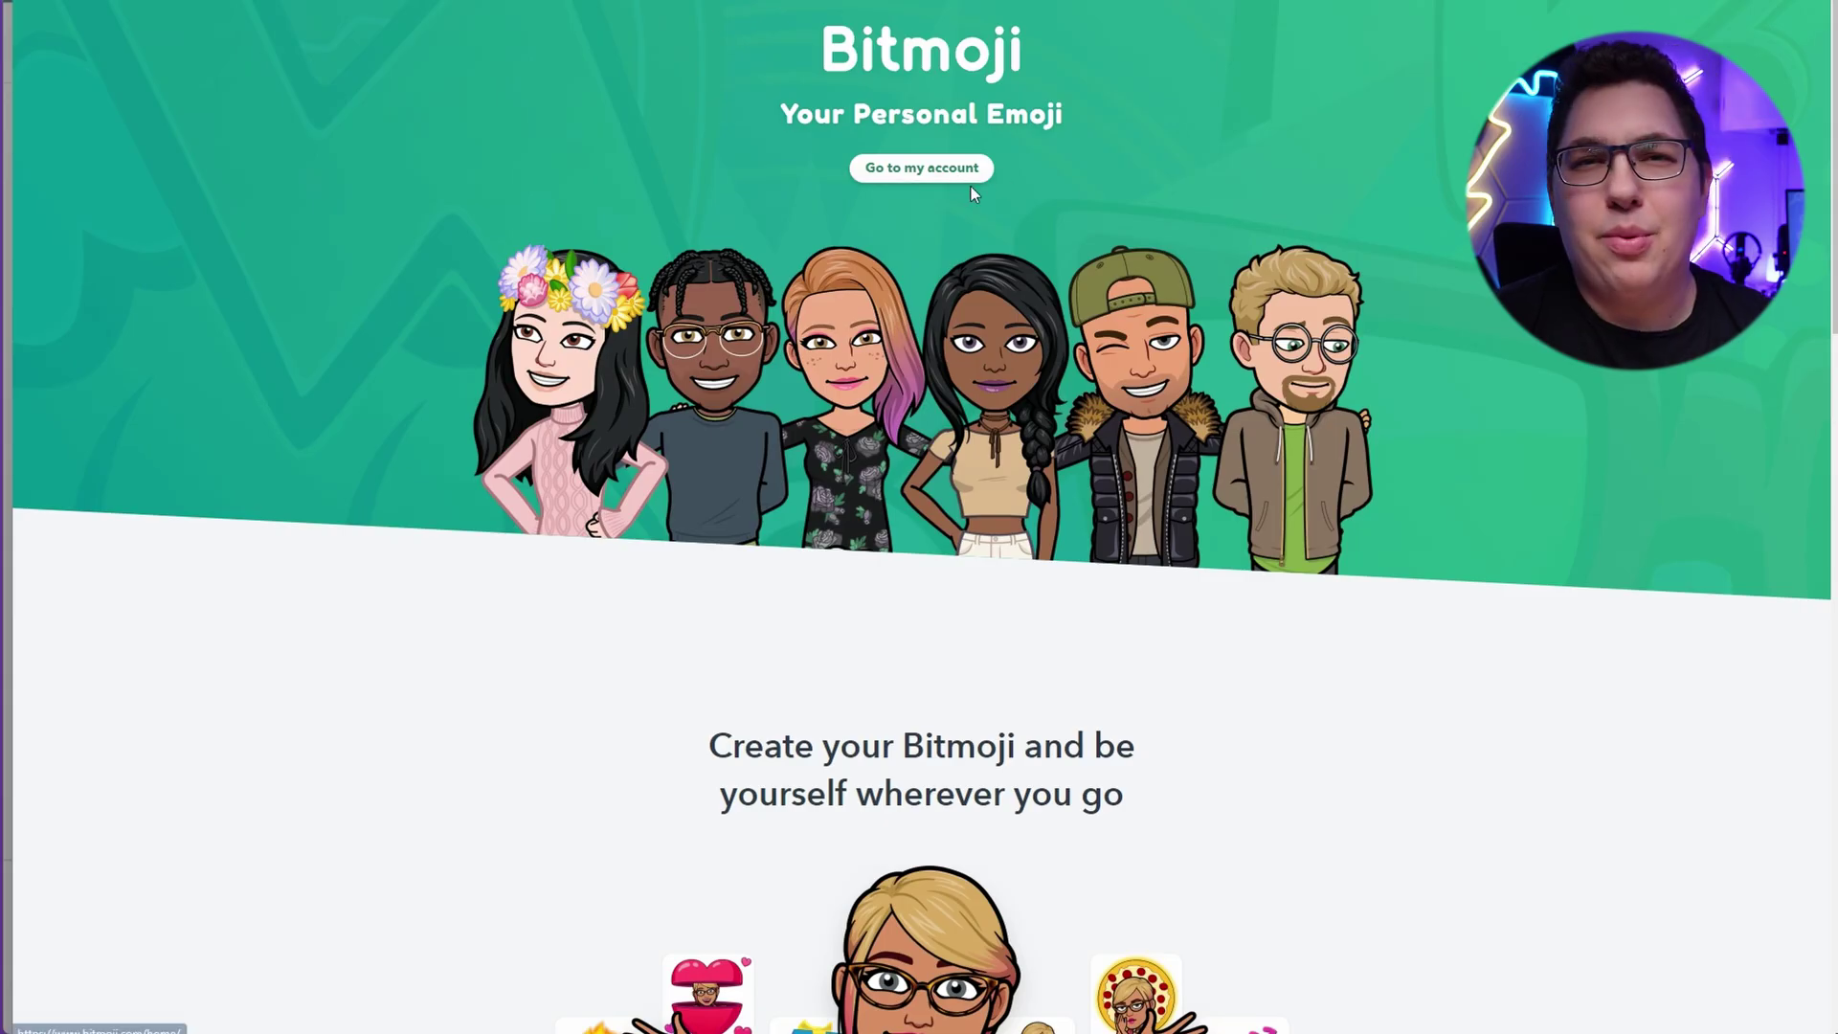
pyautogui.click(967, 174)
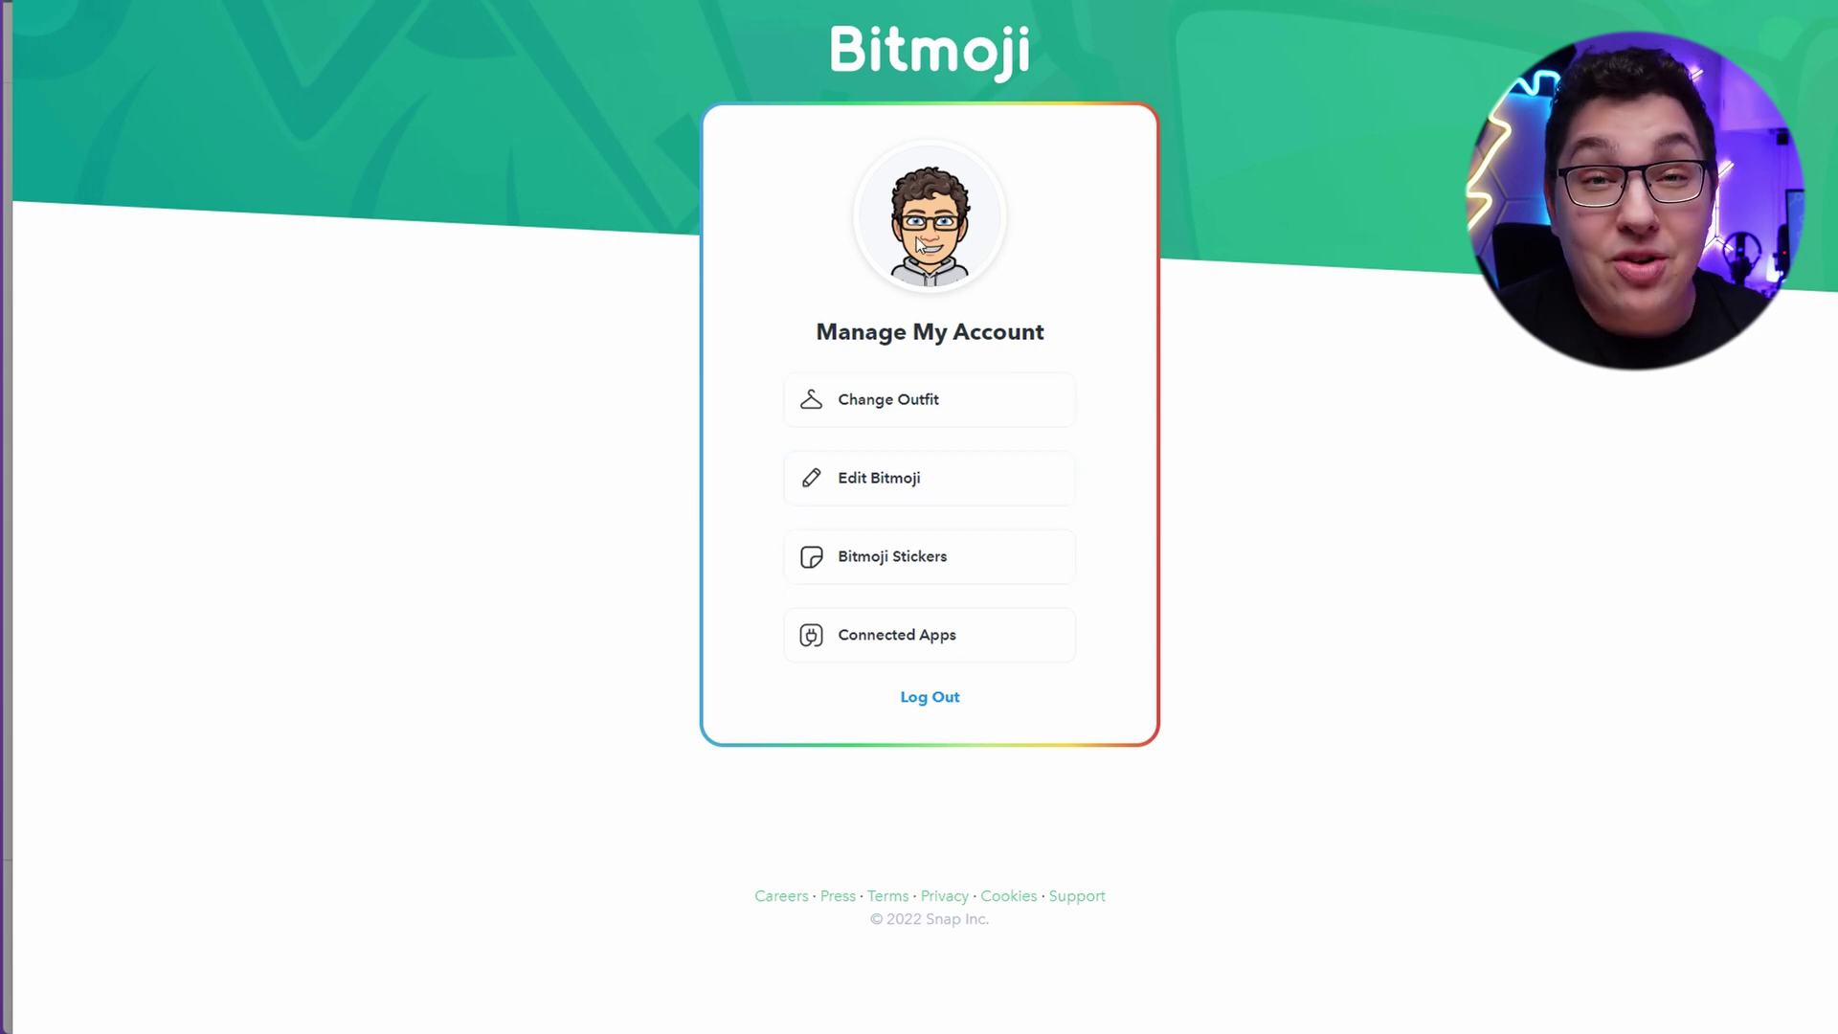
# Search the avatar's stickers for 'smile' and open one sticker's download options
pyautogui.click(902, 404)
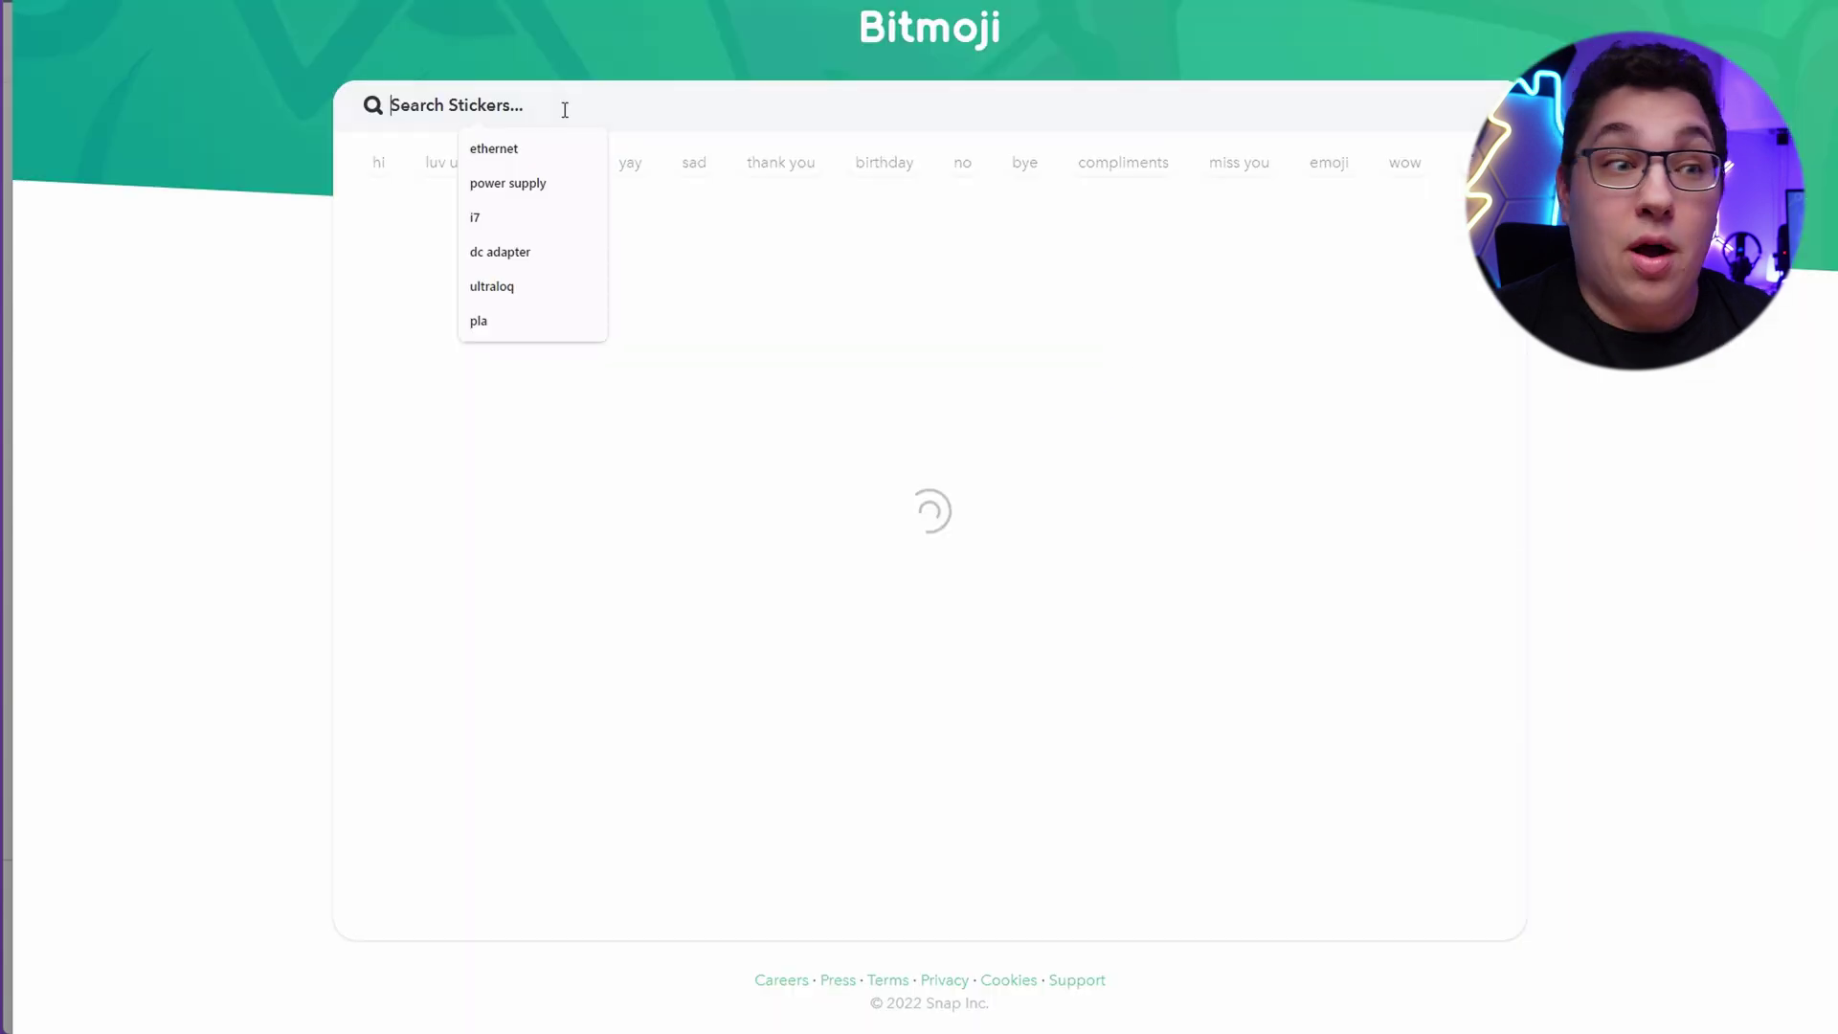
pyautogui.write('smile')
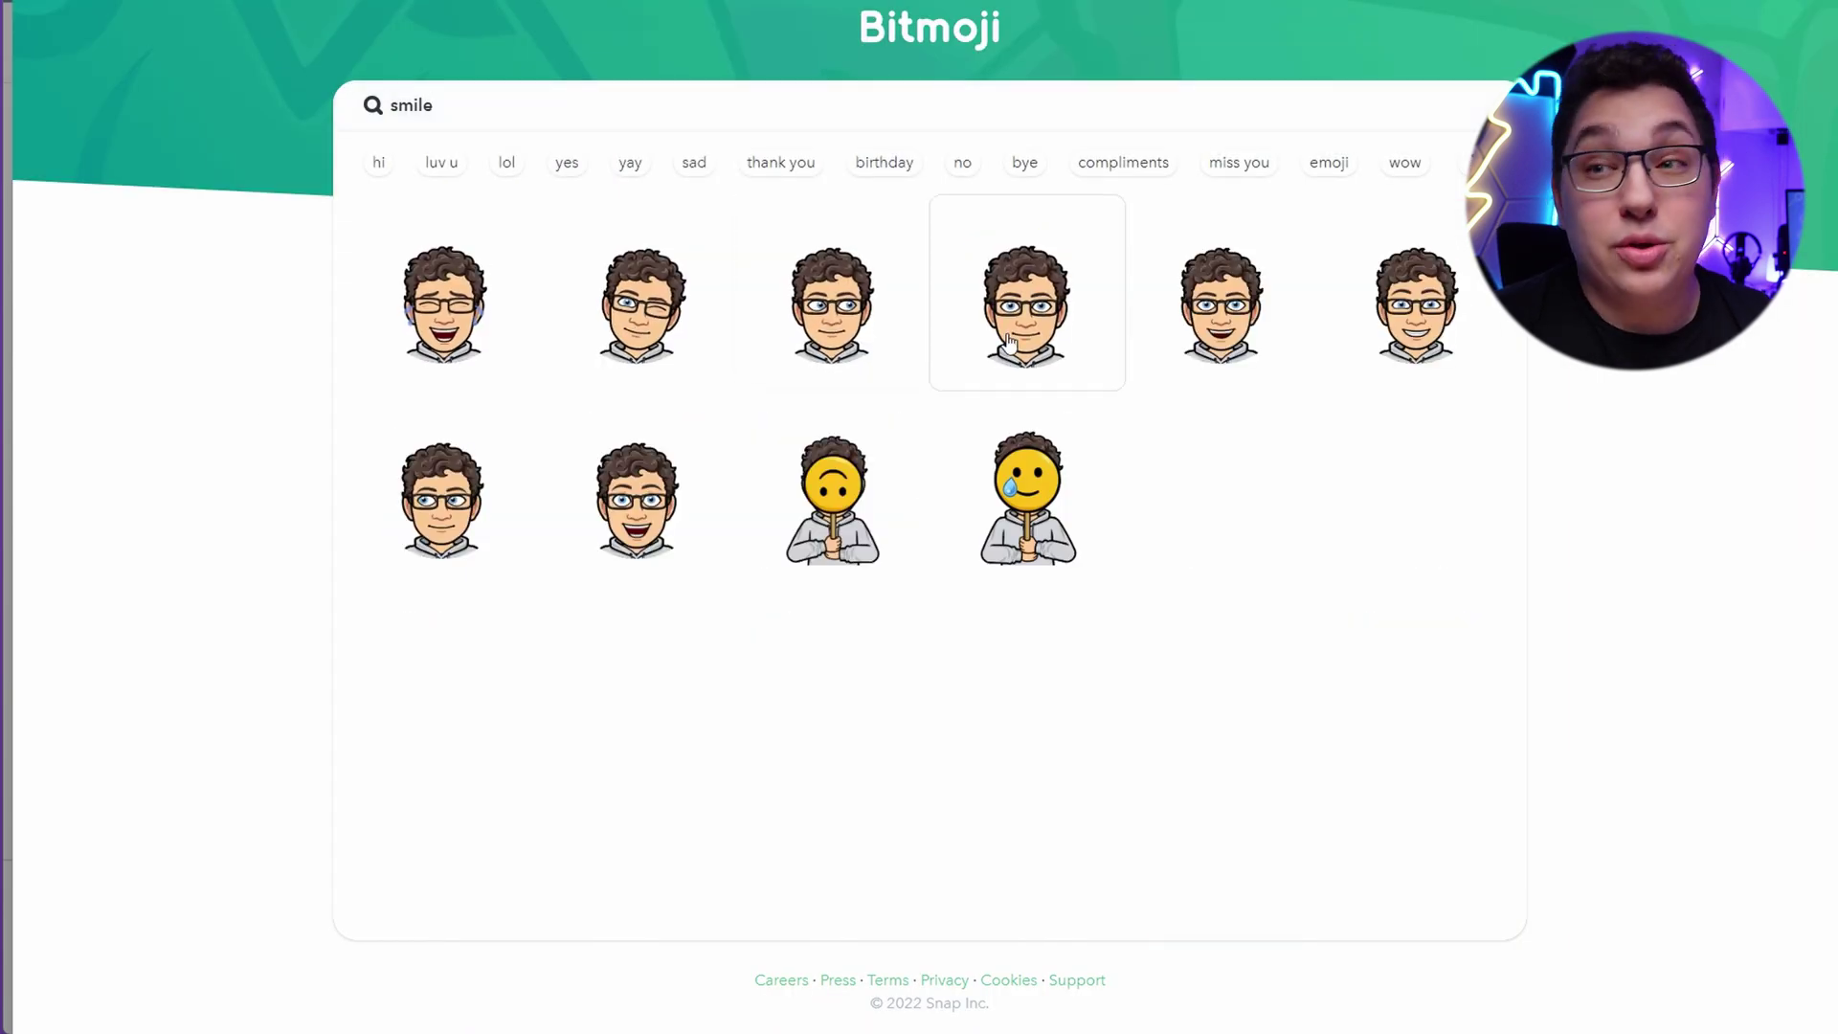
pyautogui.click(1063, 355)
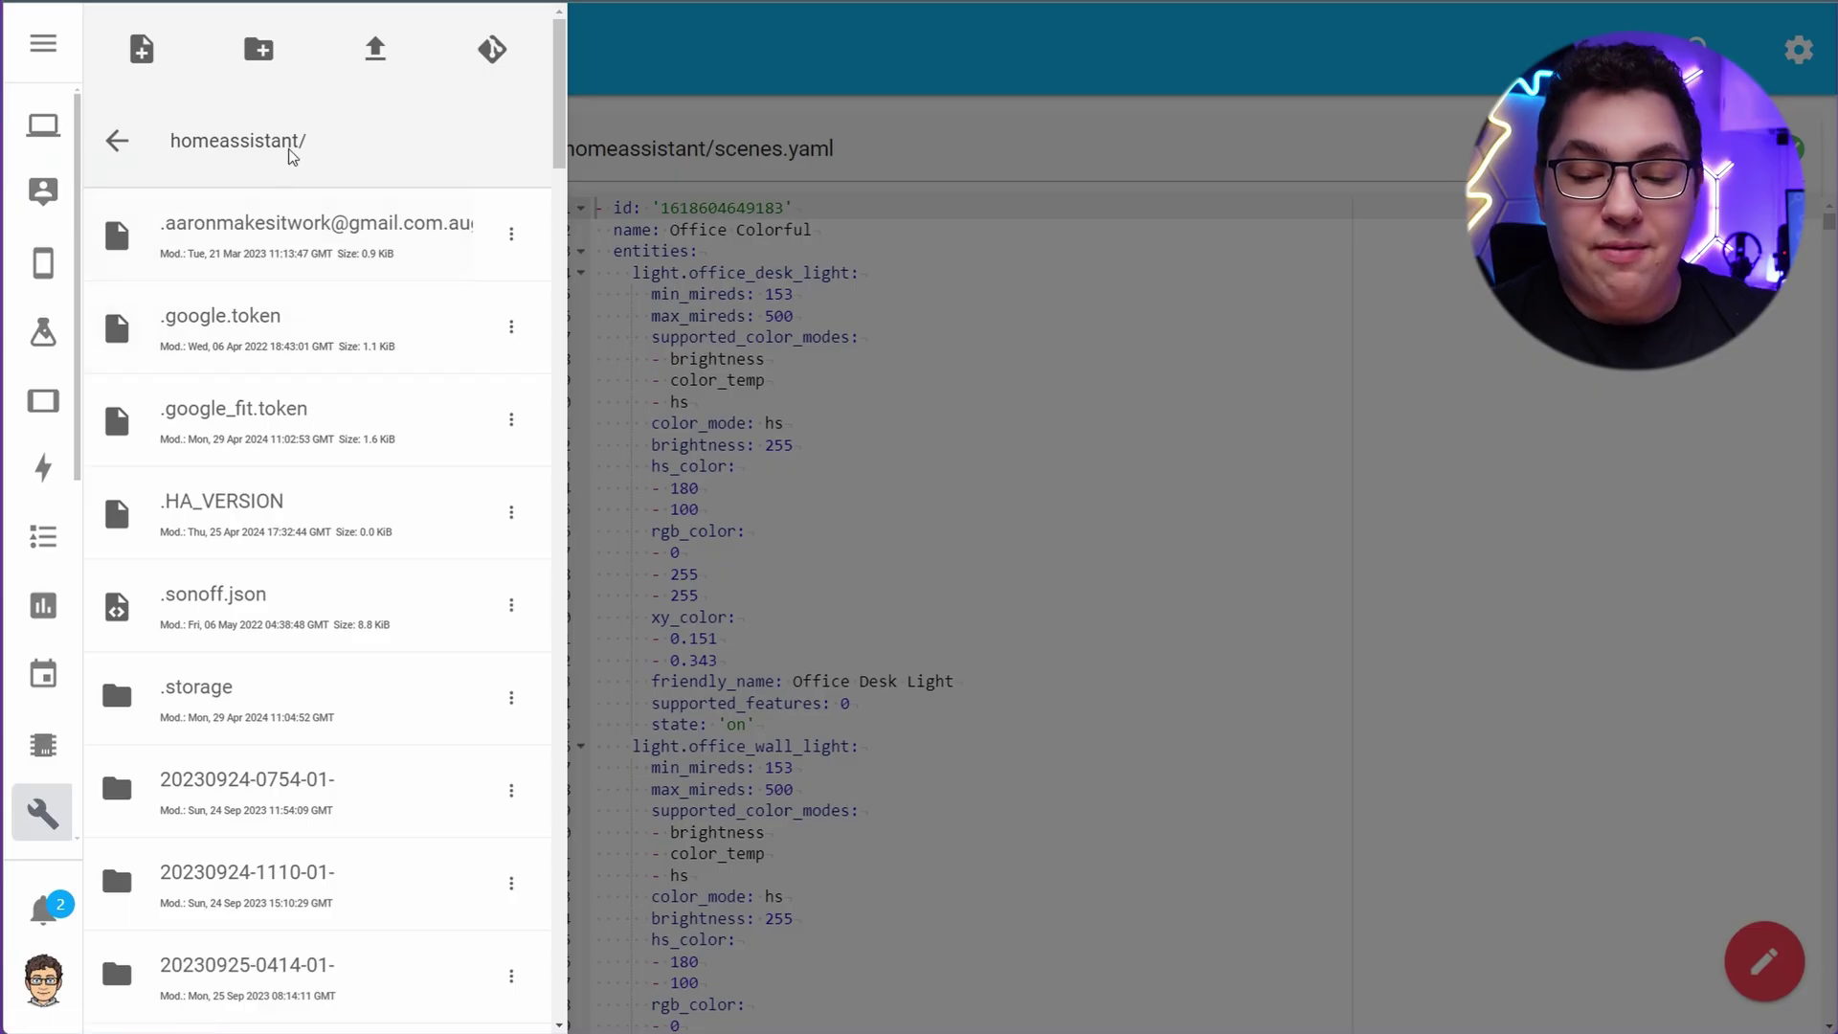
# Open the www folder, preview the headphones bitmoji PNG, and go back to homeassistant/
pyautogui.scroll(-10, 367, 593)
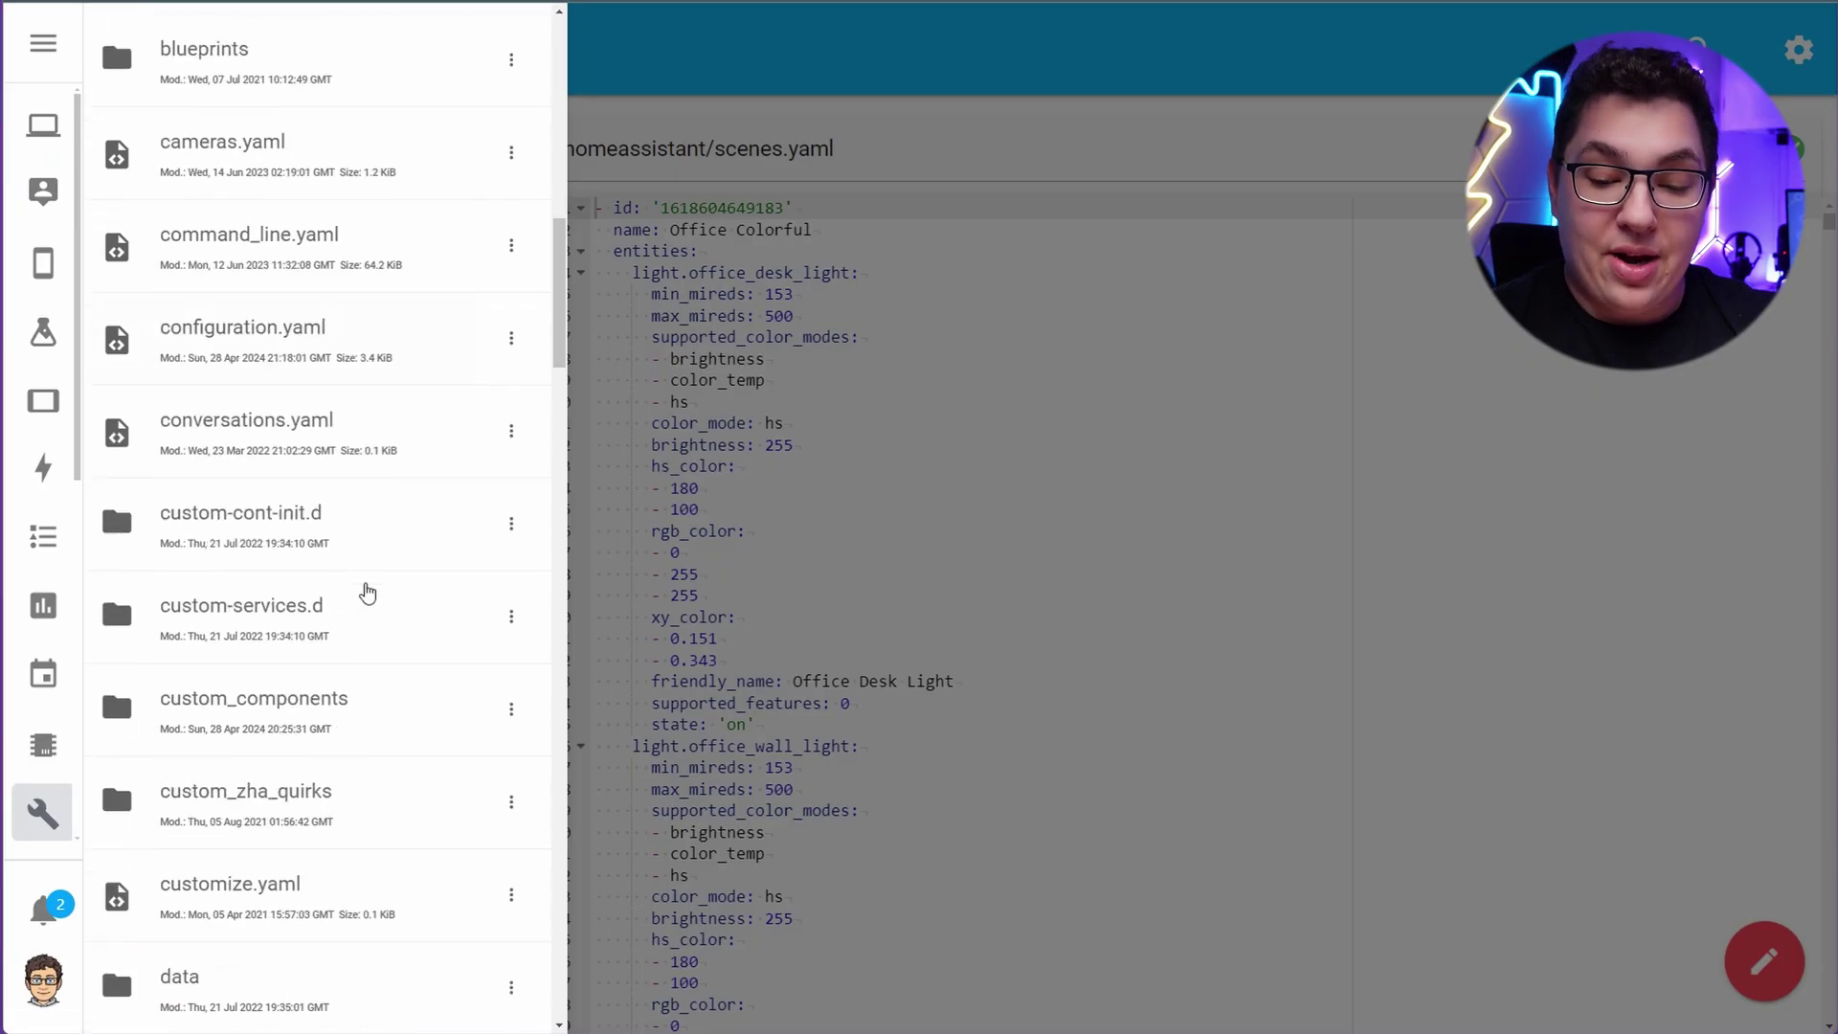
pyautogui.scroll(-15, 366, 593)
pyautogui.click(216, 383)
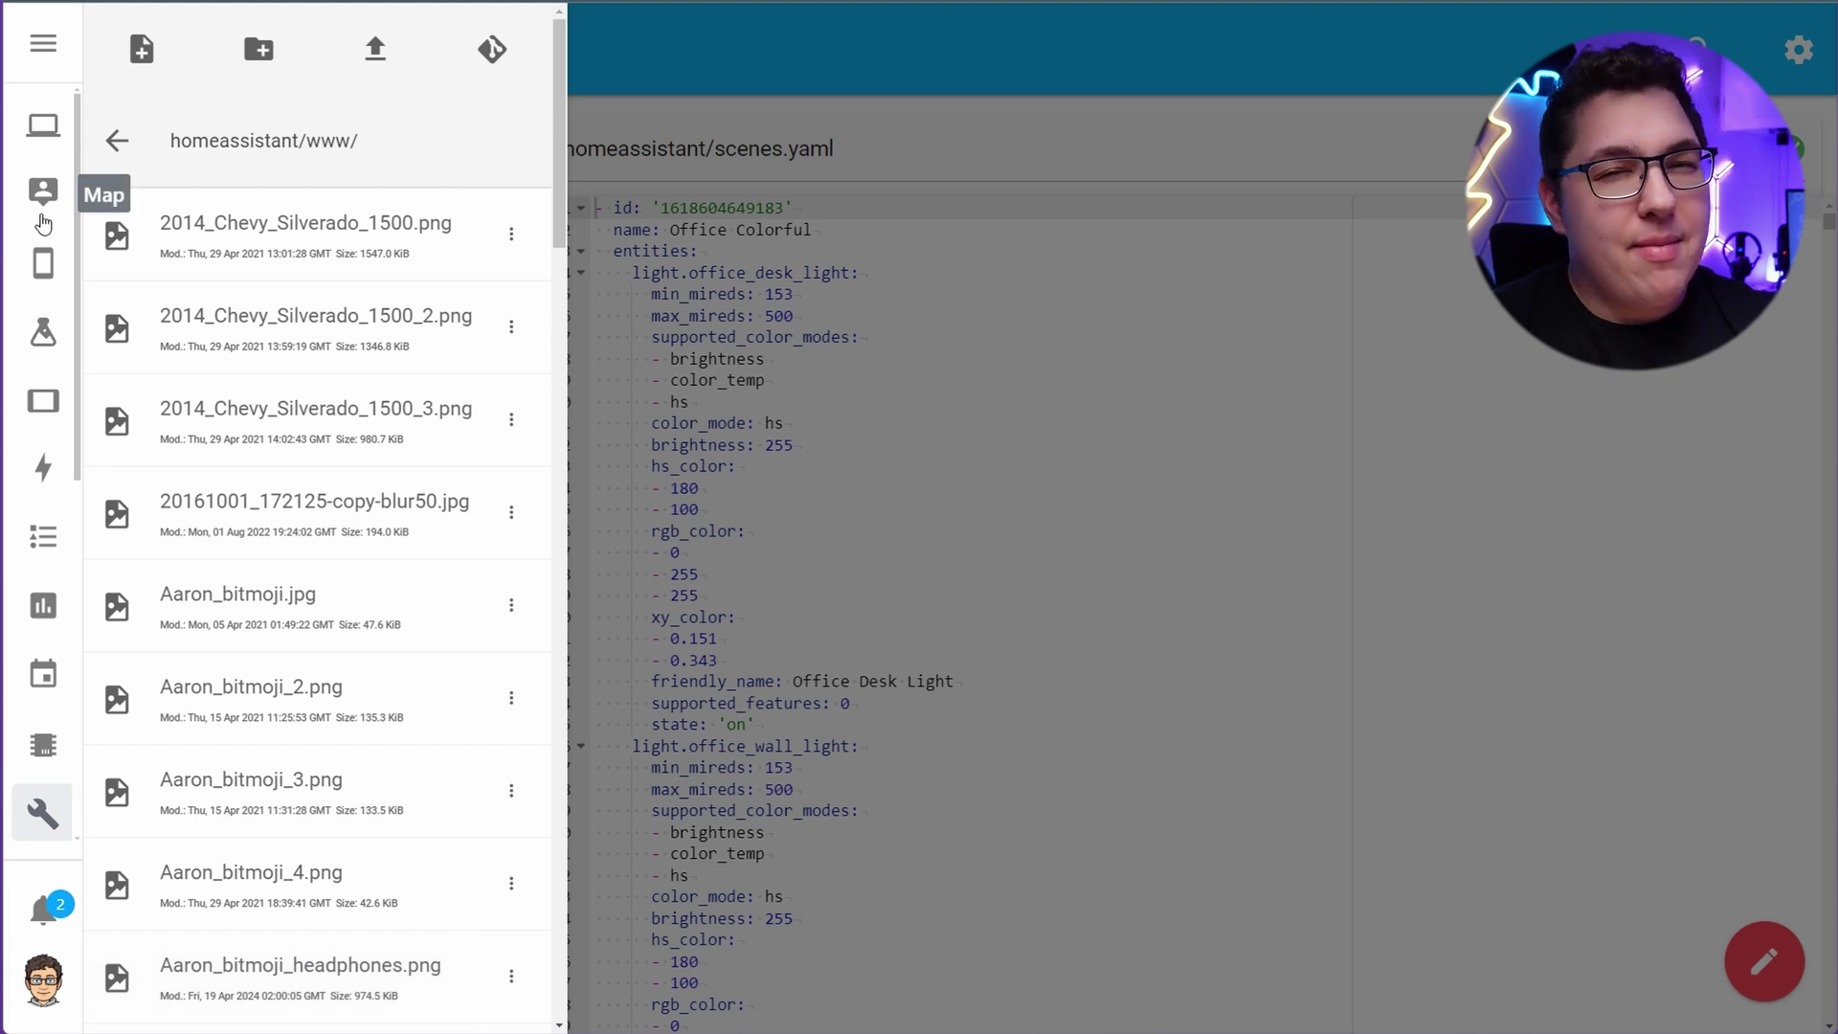
pyautogui.scroll(-3, 374, 775)
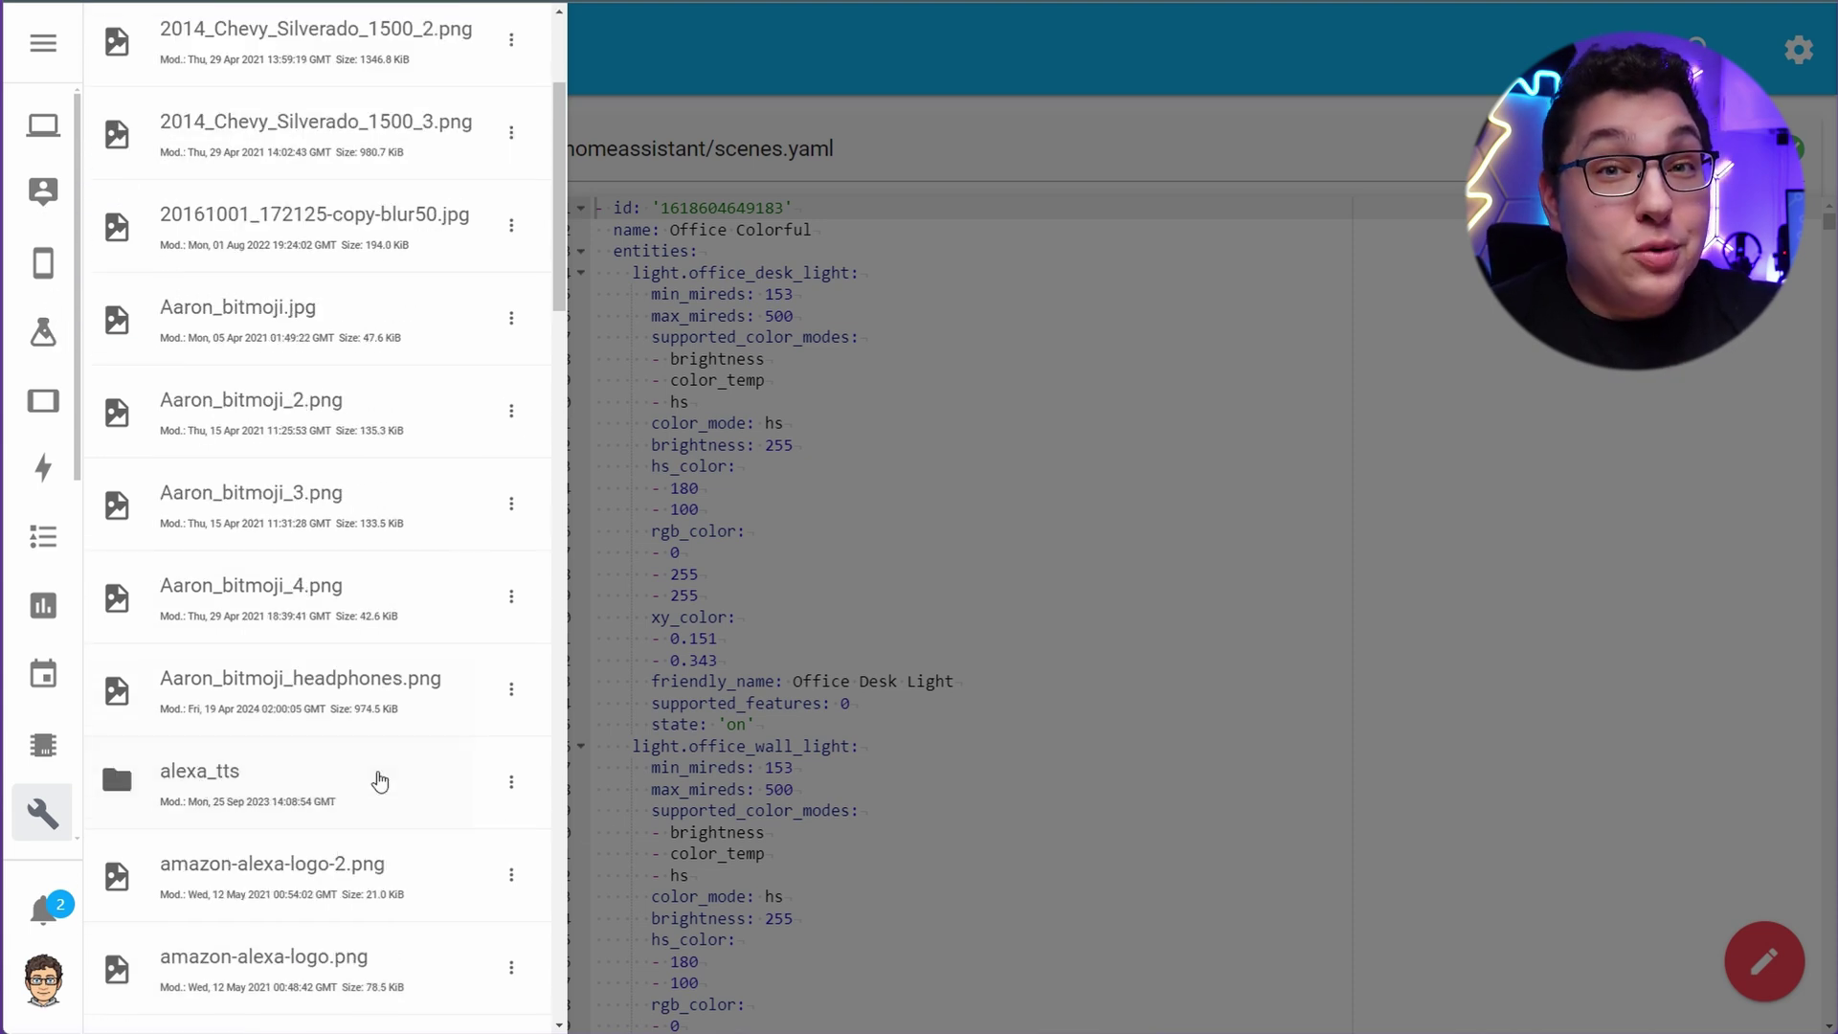
pyautogui.click(361, 702)
pyautogui.scroll(-5, 1026, 393)
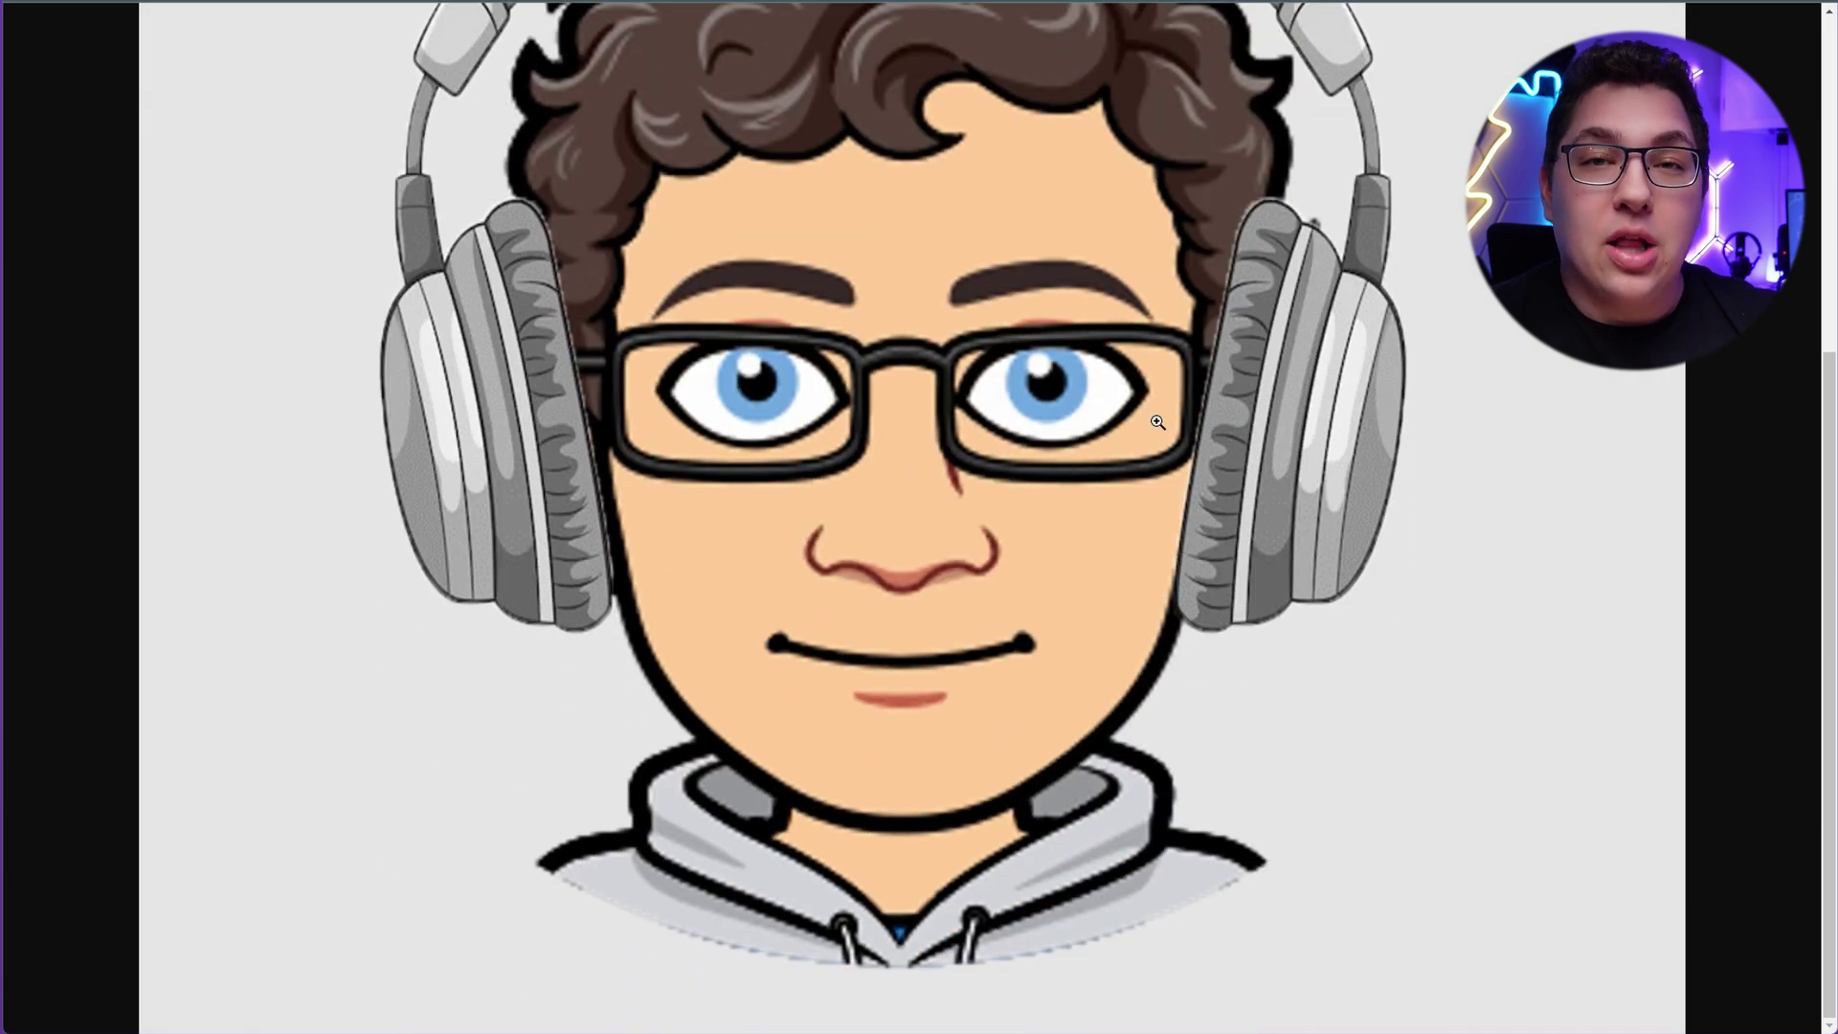
pyautogui.scroll(3, 1072, 421)
pyautogui.scroll(-1, 1133, 444)
pyautogui.scroll(3, 1134, 444)
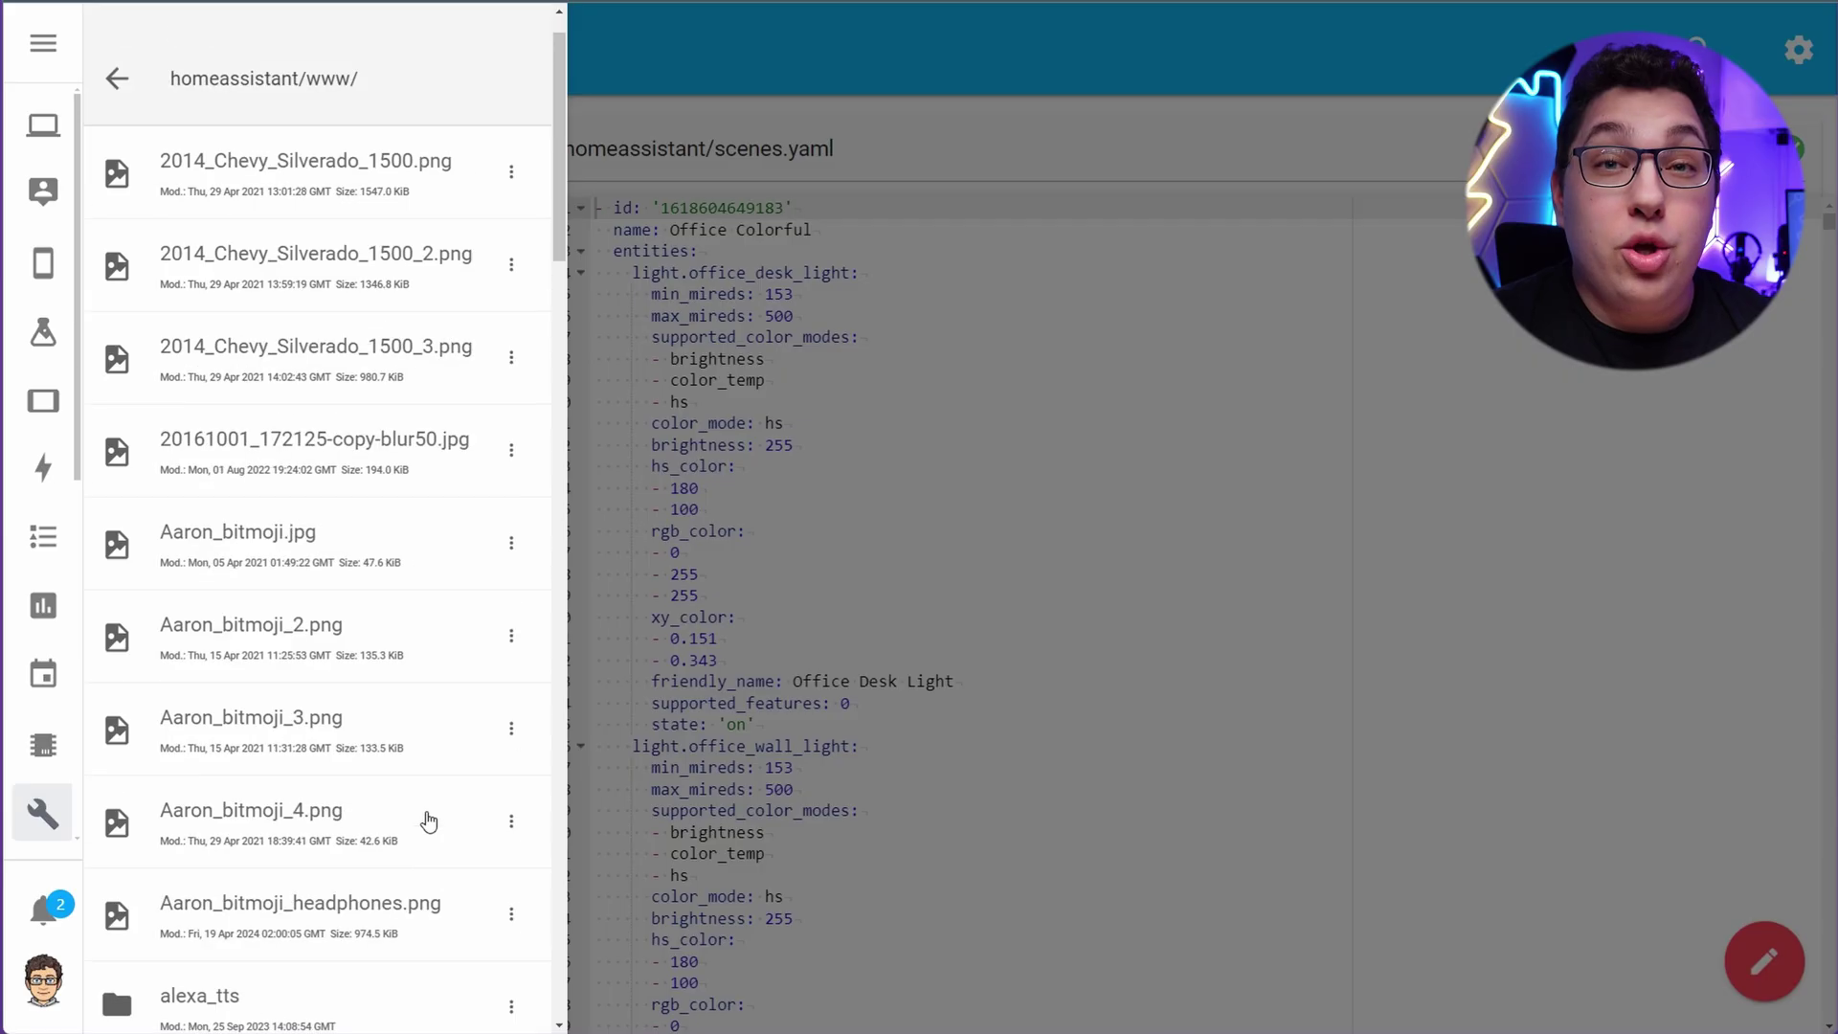
pyautogui.scroll(1, 421, 820)
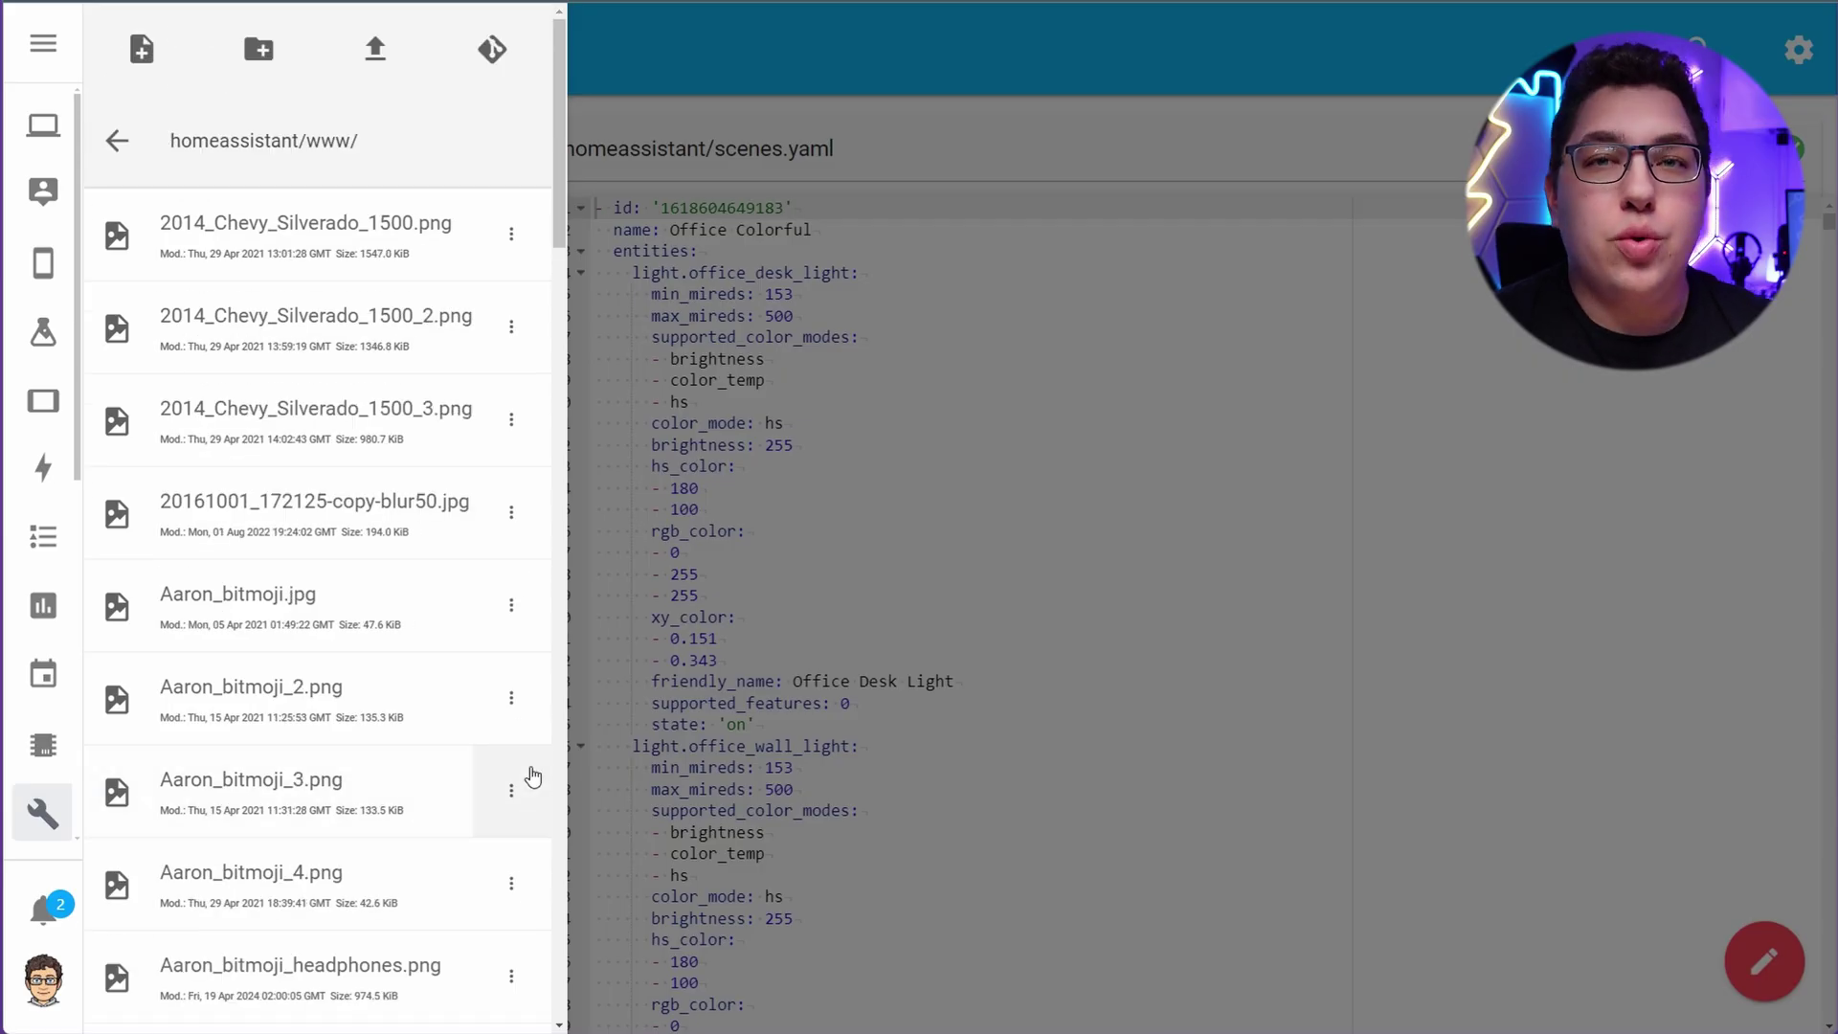
pyautogui.scroll(-3, 507, 785)
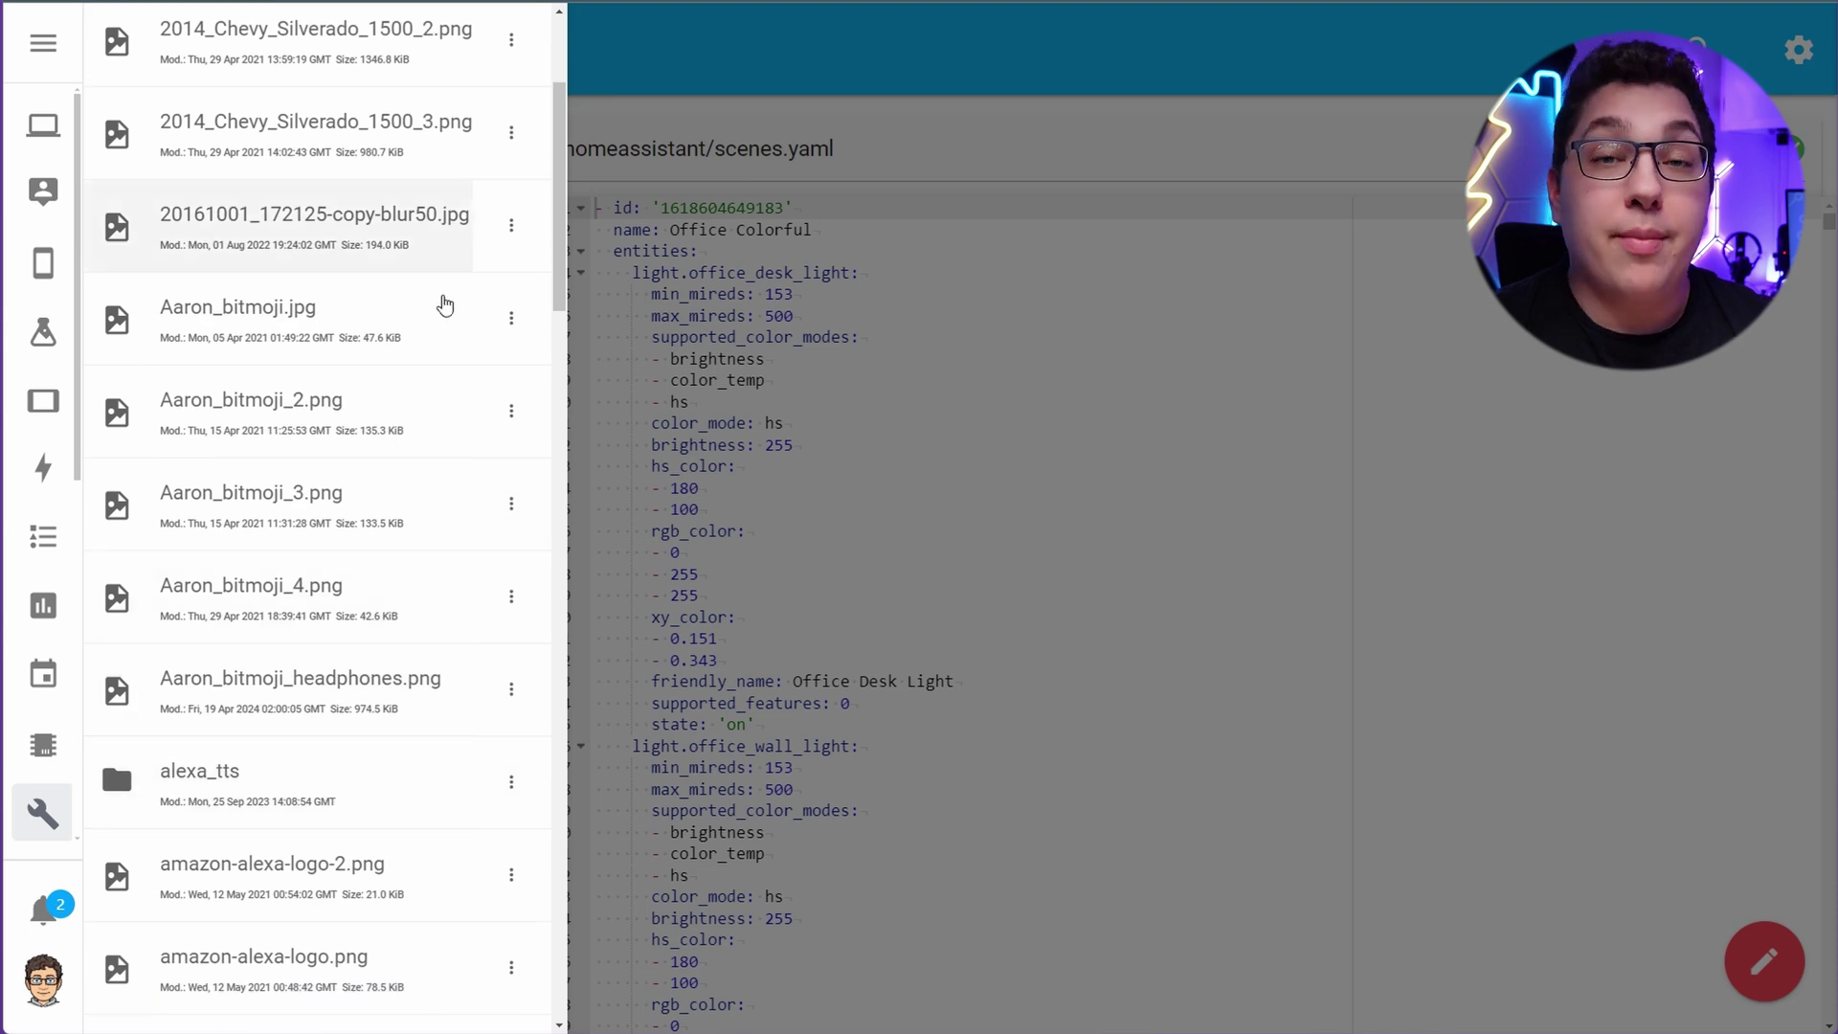
pyautogui.scroll(3, 411, 277)
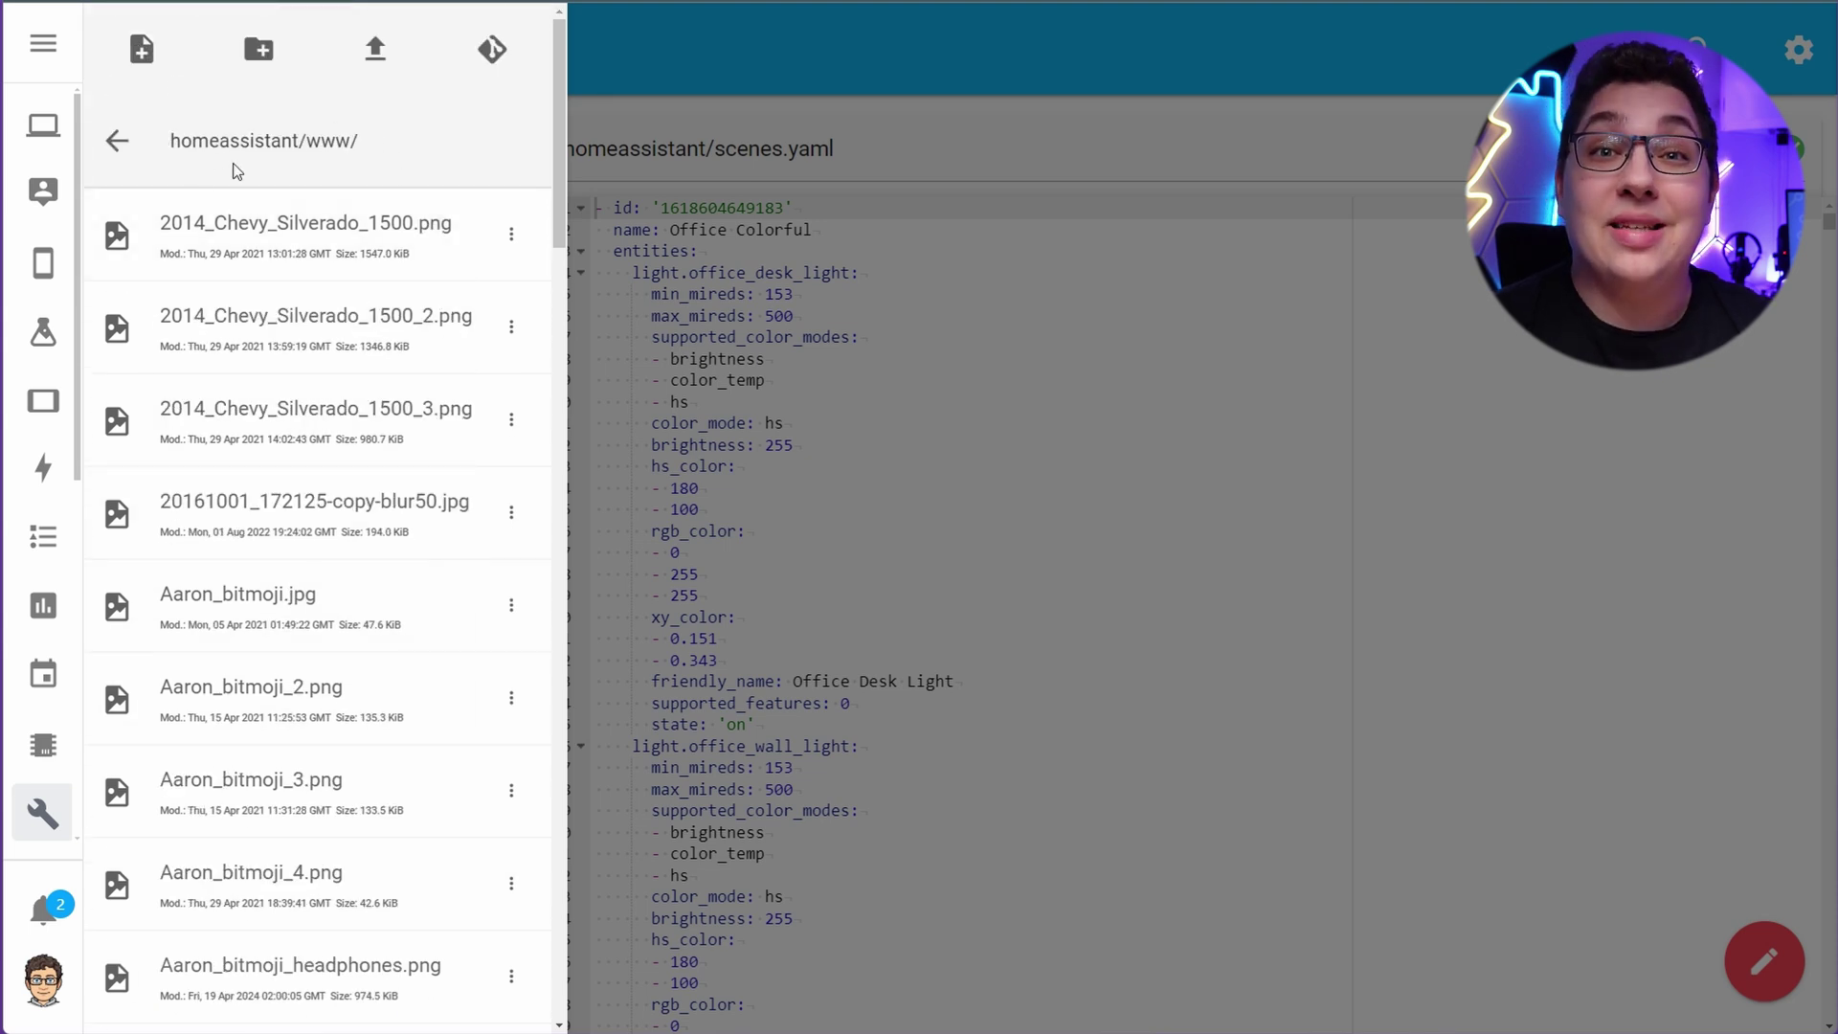
pyautogui.click(118, 140)
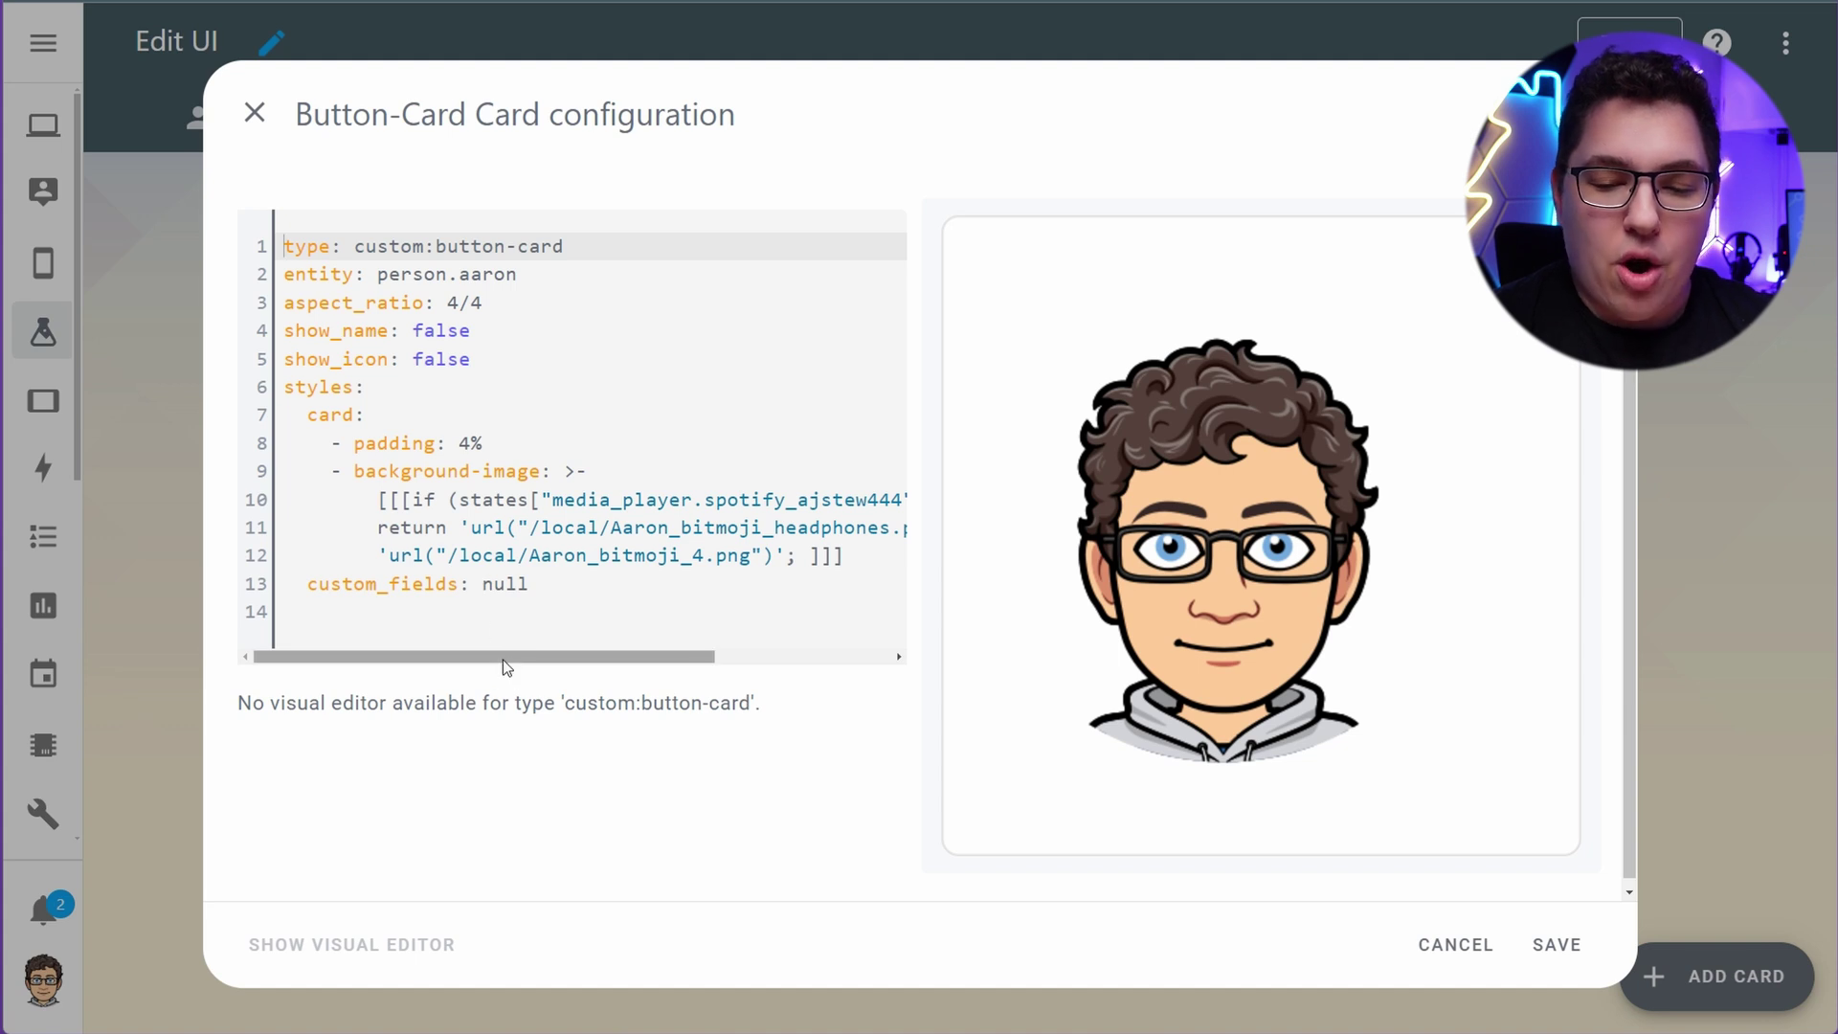
# Inspect the template's Spotify entity and the /local headphones and default Bitmoji image paths
pyautogui.moveTo(503, 658); pyautogui.dragTo(558, 659)
pyautogui.moveTo(380, 503); pyautogui.dragTo(567, 500)
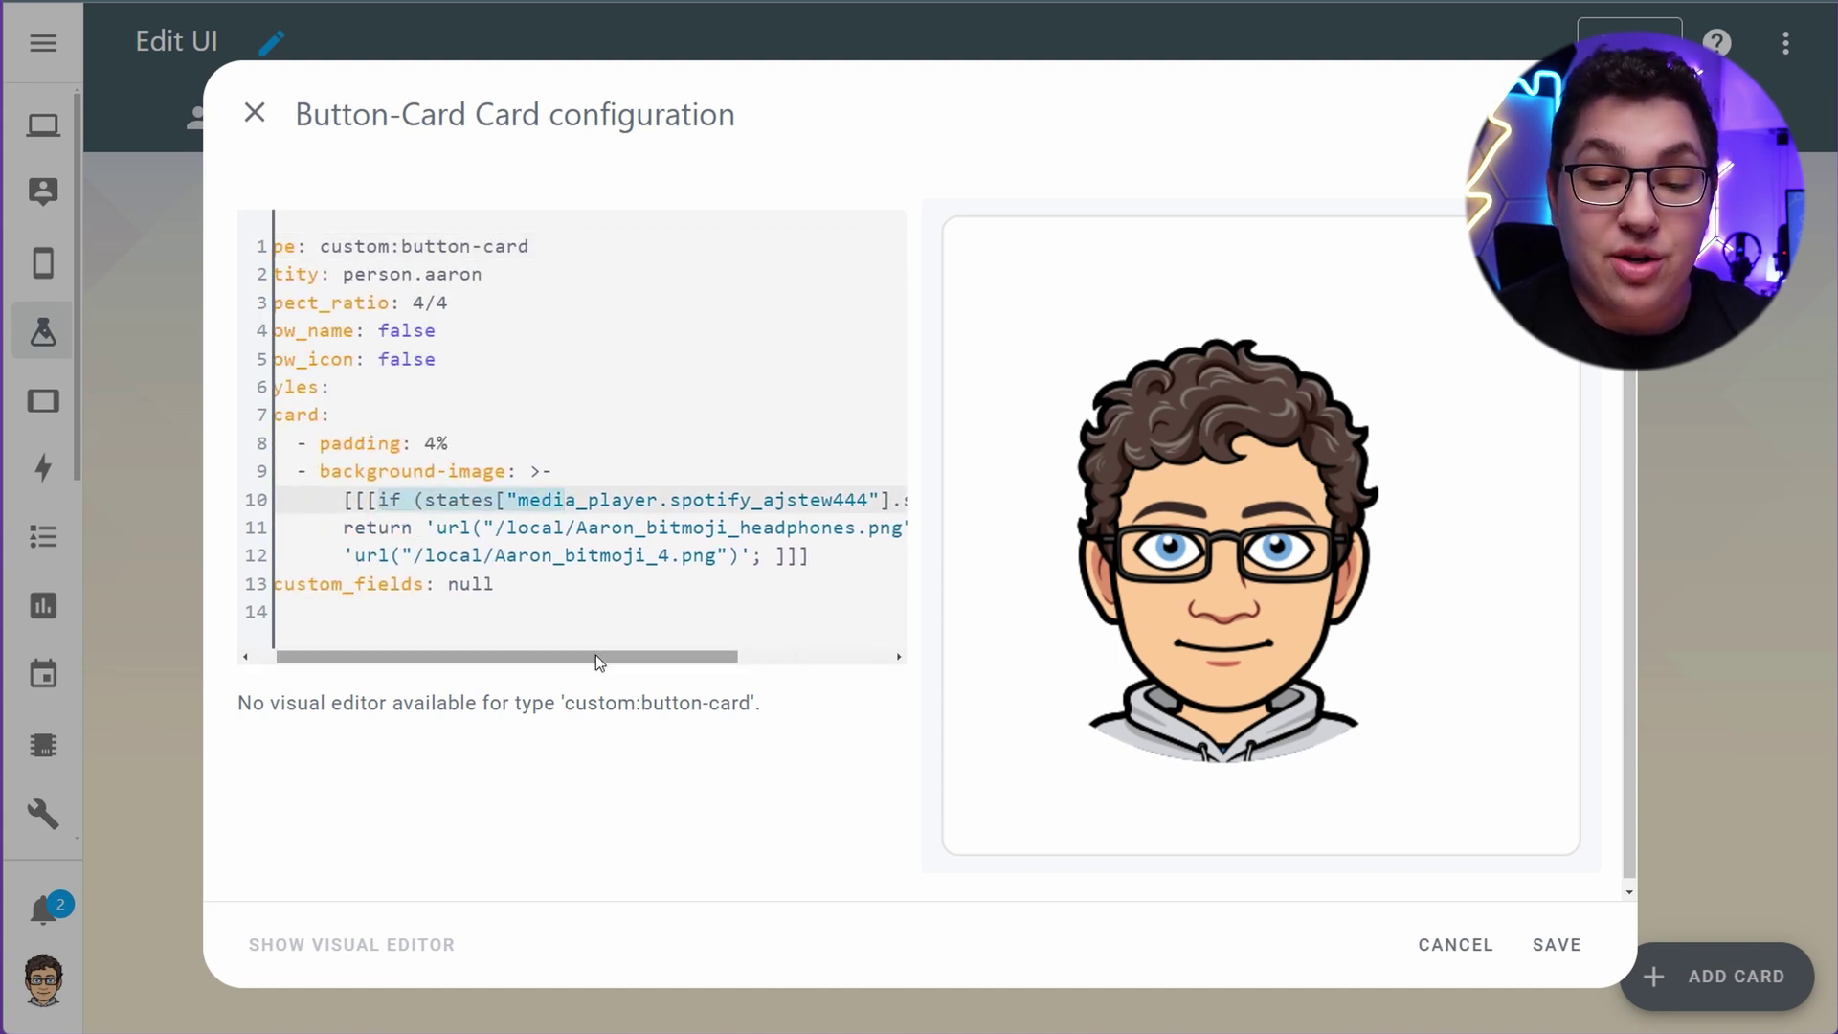
pyautogui.moveTo(600, 658); pyautogui.dragTo(705, 660)
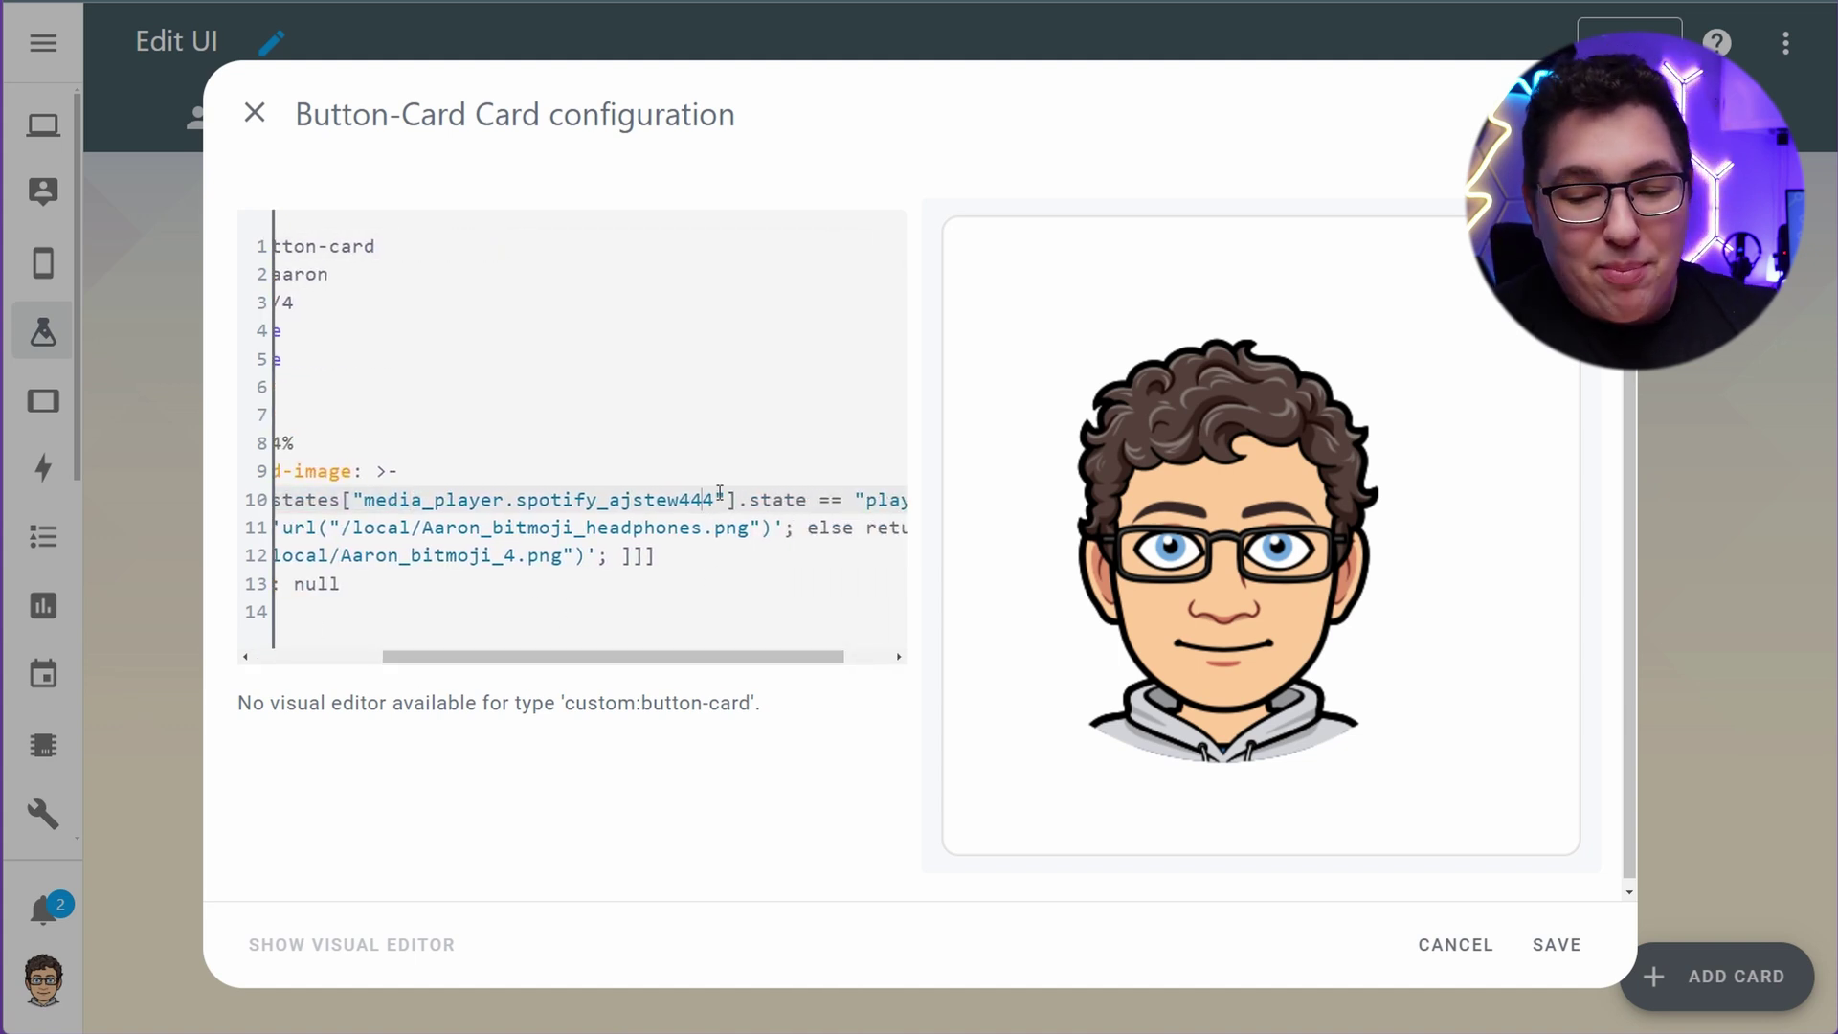
pyautogui.doubleClick(654, 499)
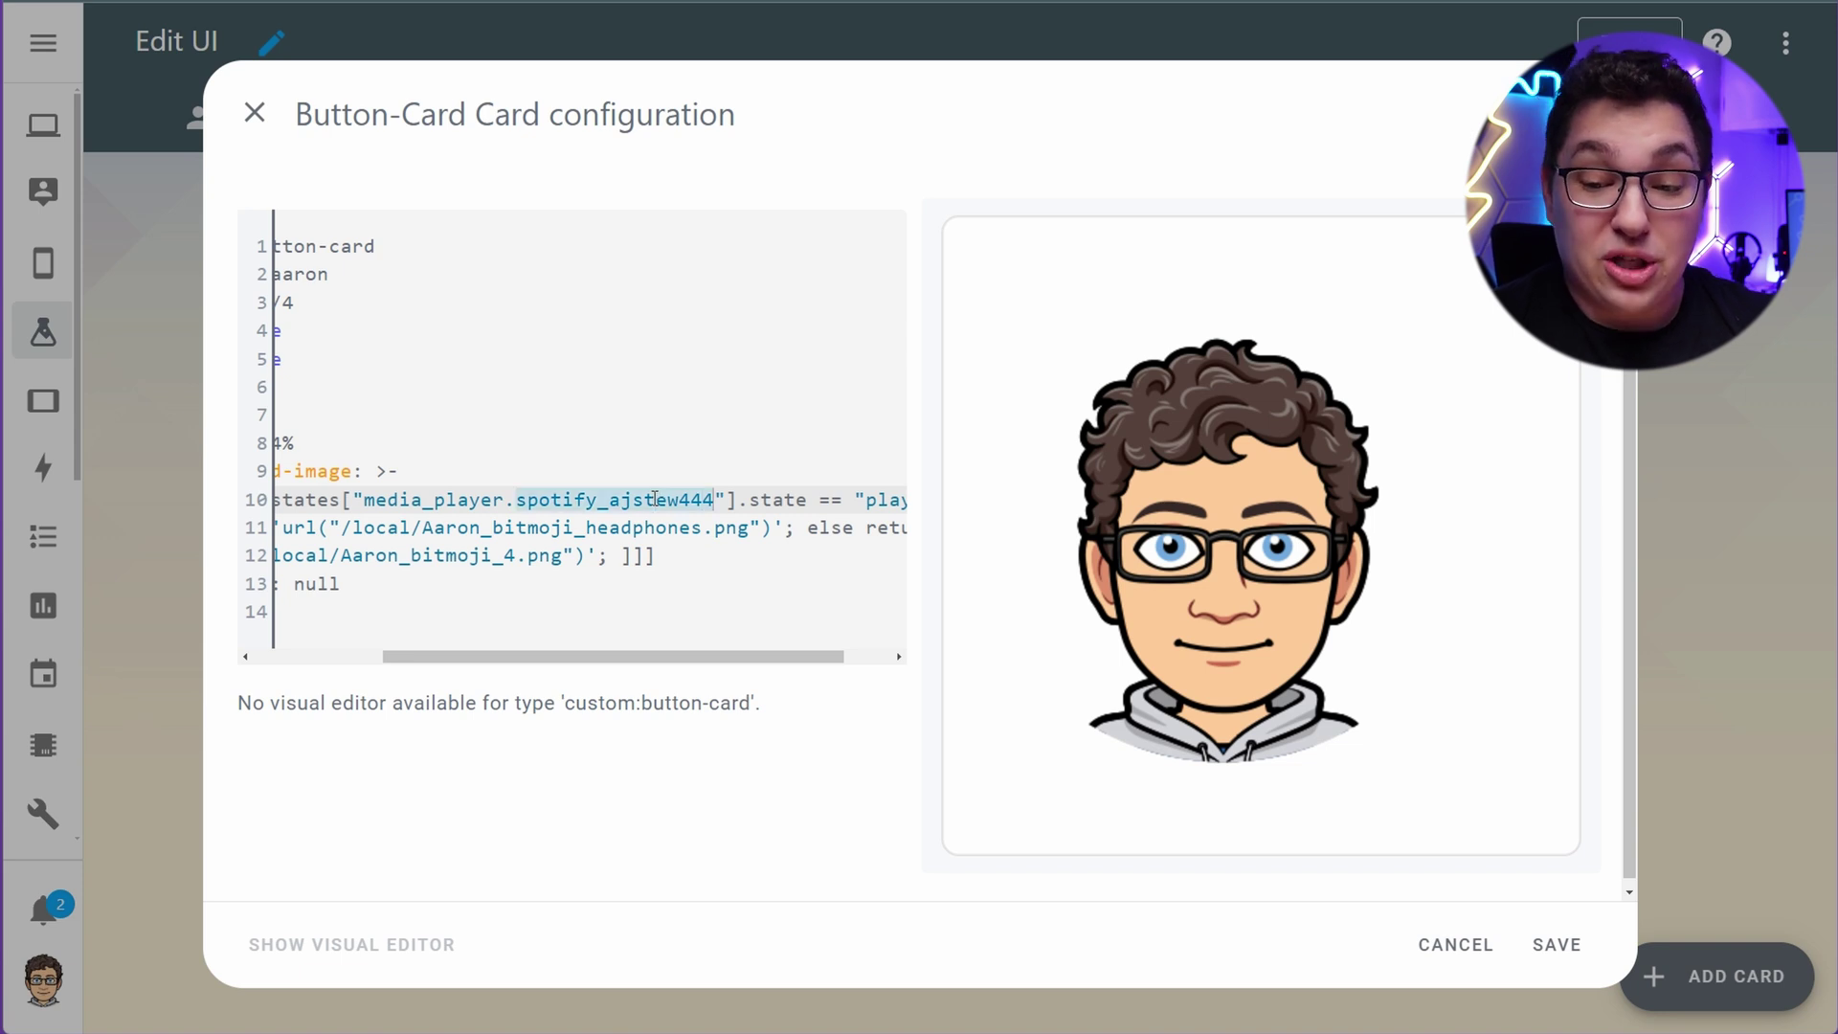
pyautogui.click(678, 494)
pyautogui.moveTo(619, 656); pyautogui.dragTo(475, 657)
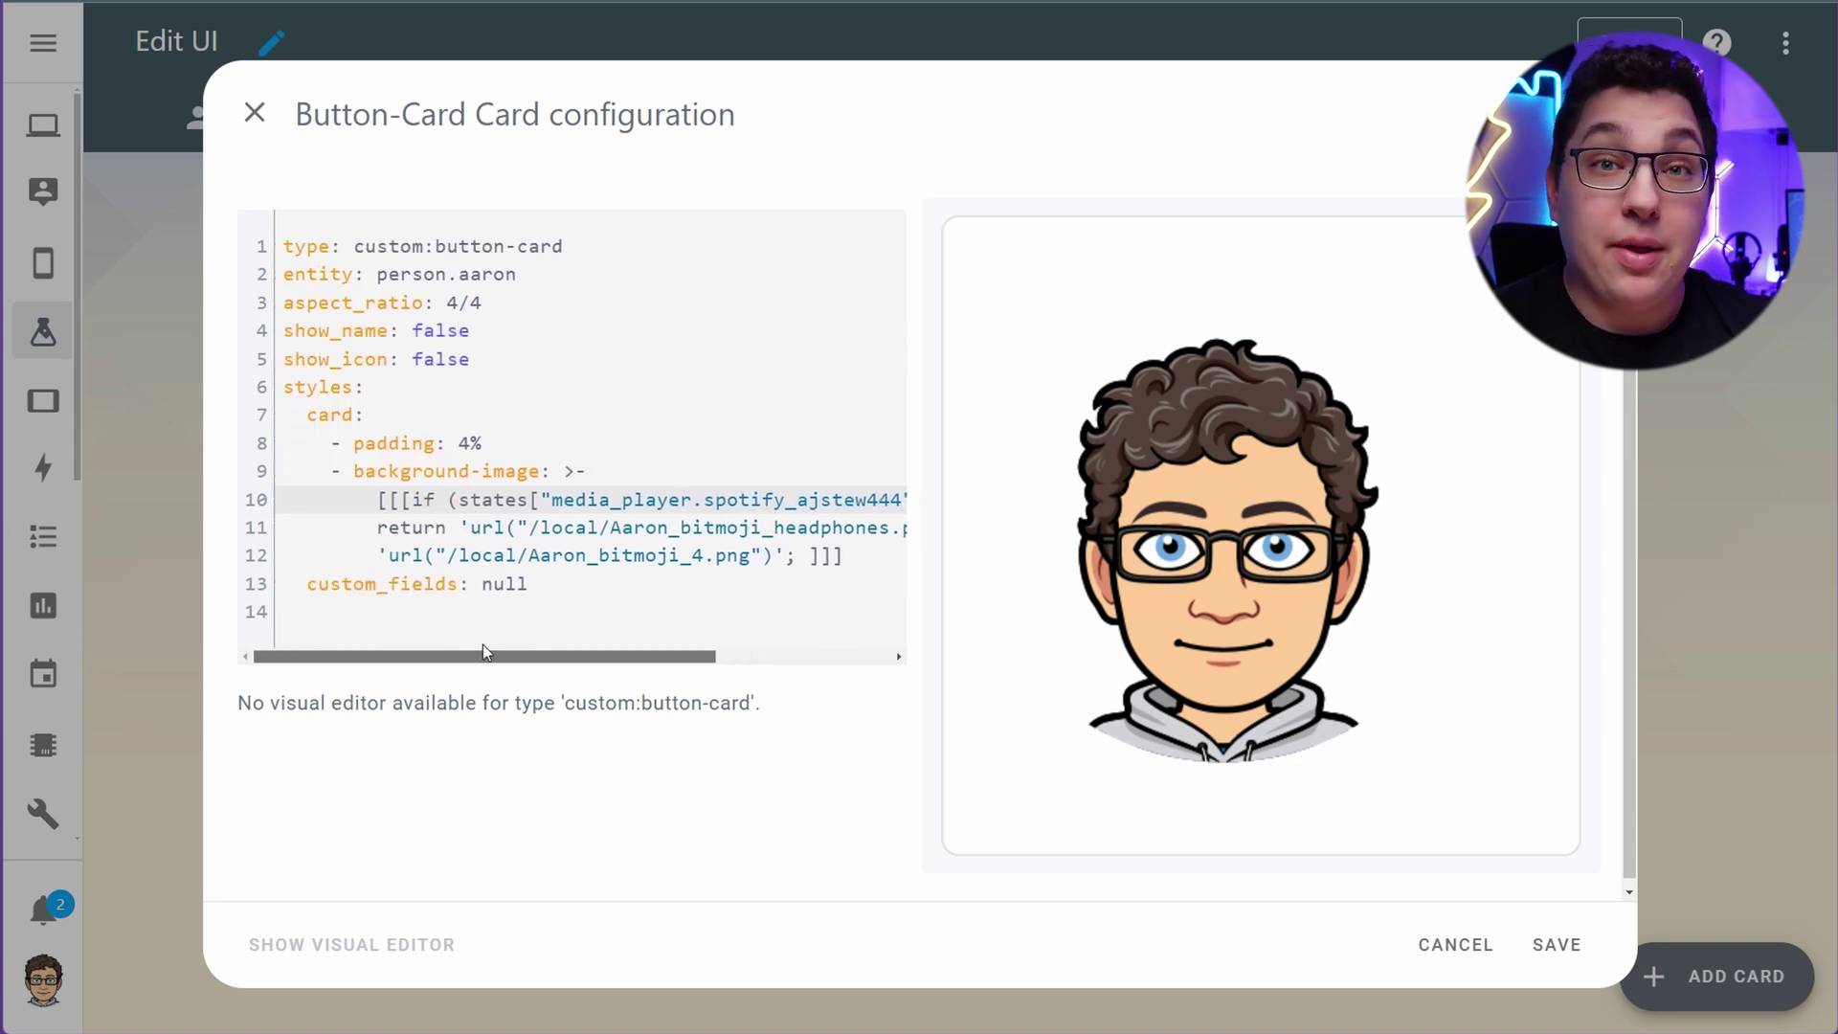
pyautogui.moveTo(483, 647); pyautogui.dragTo(612, 658)
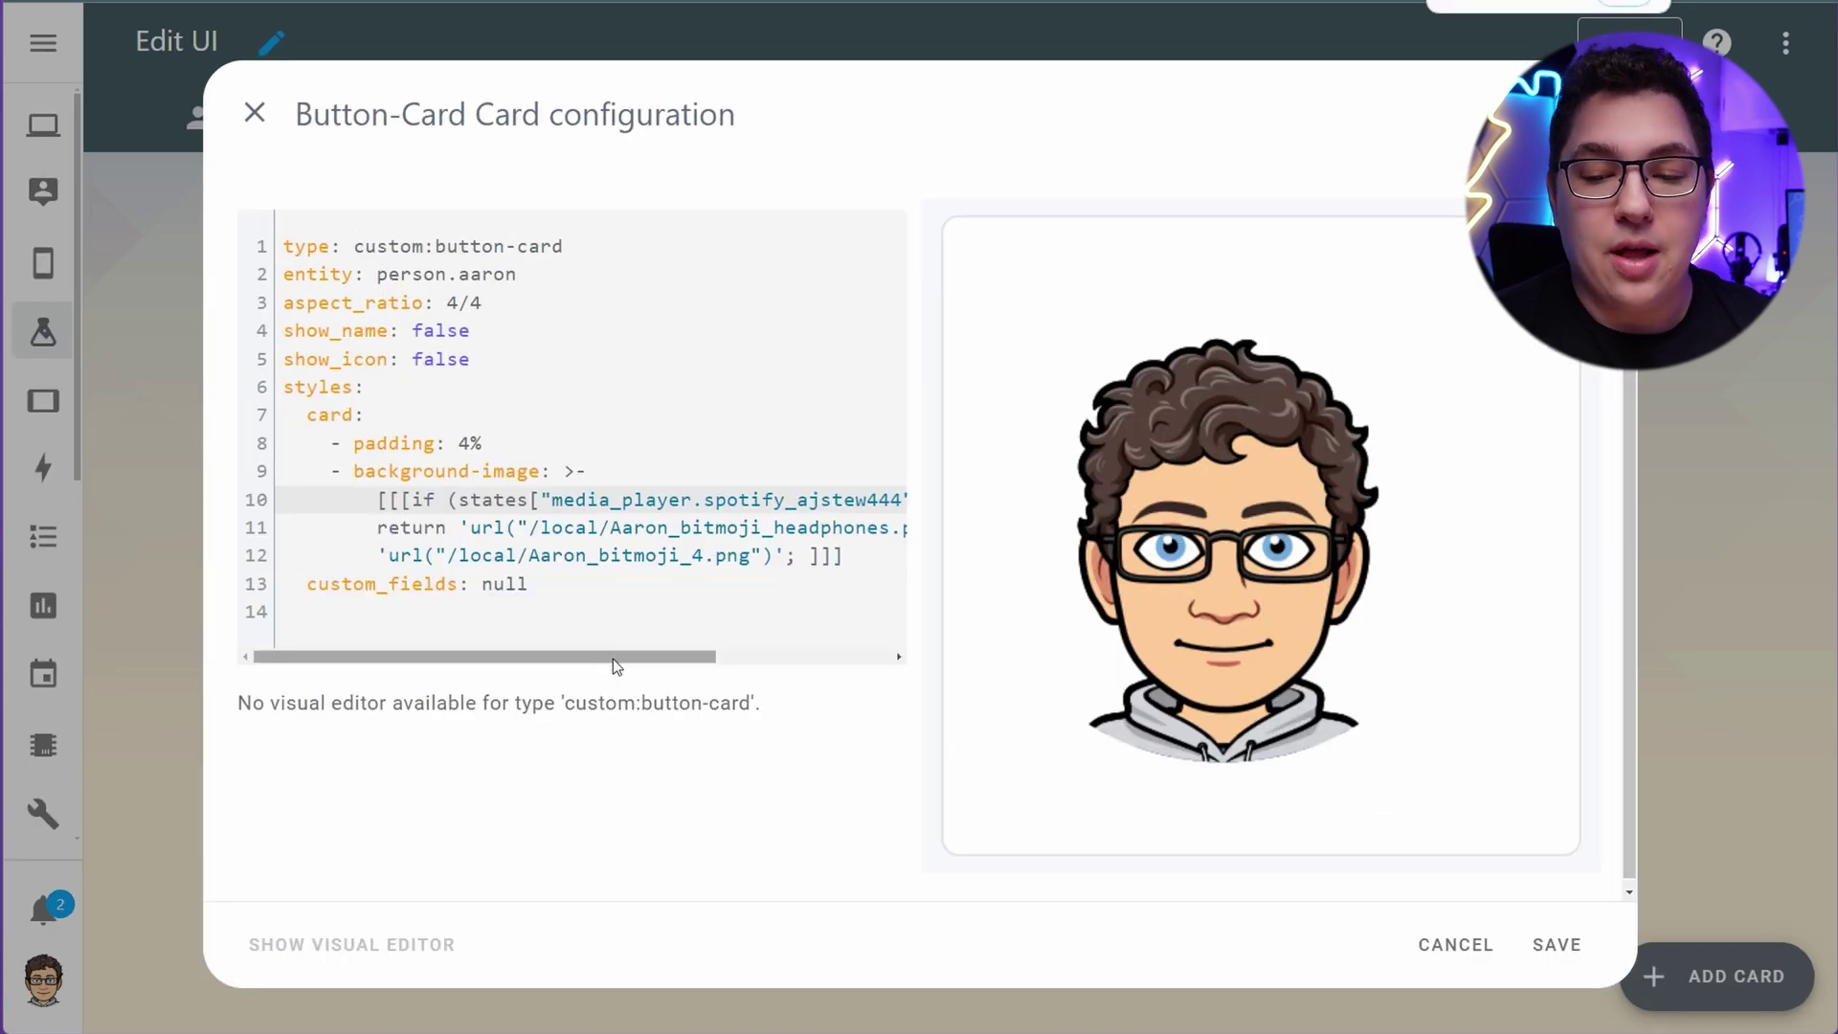
pyautogui.moveTo(666, 552); pyautogui.dragTo(789, 569)
pyautogui.moveTo(764, 681); pyautogui.dragTo(632, 670)
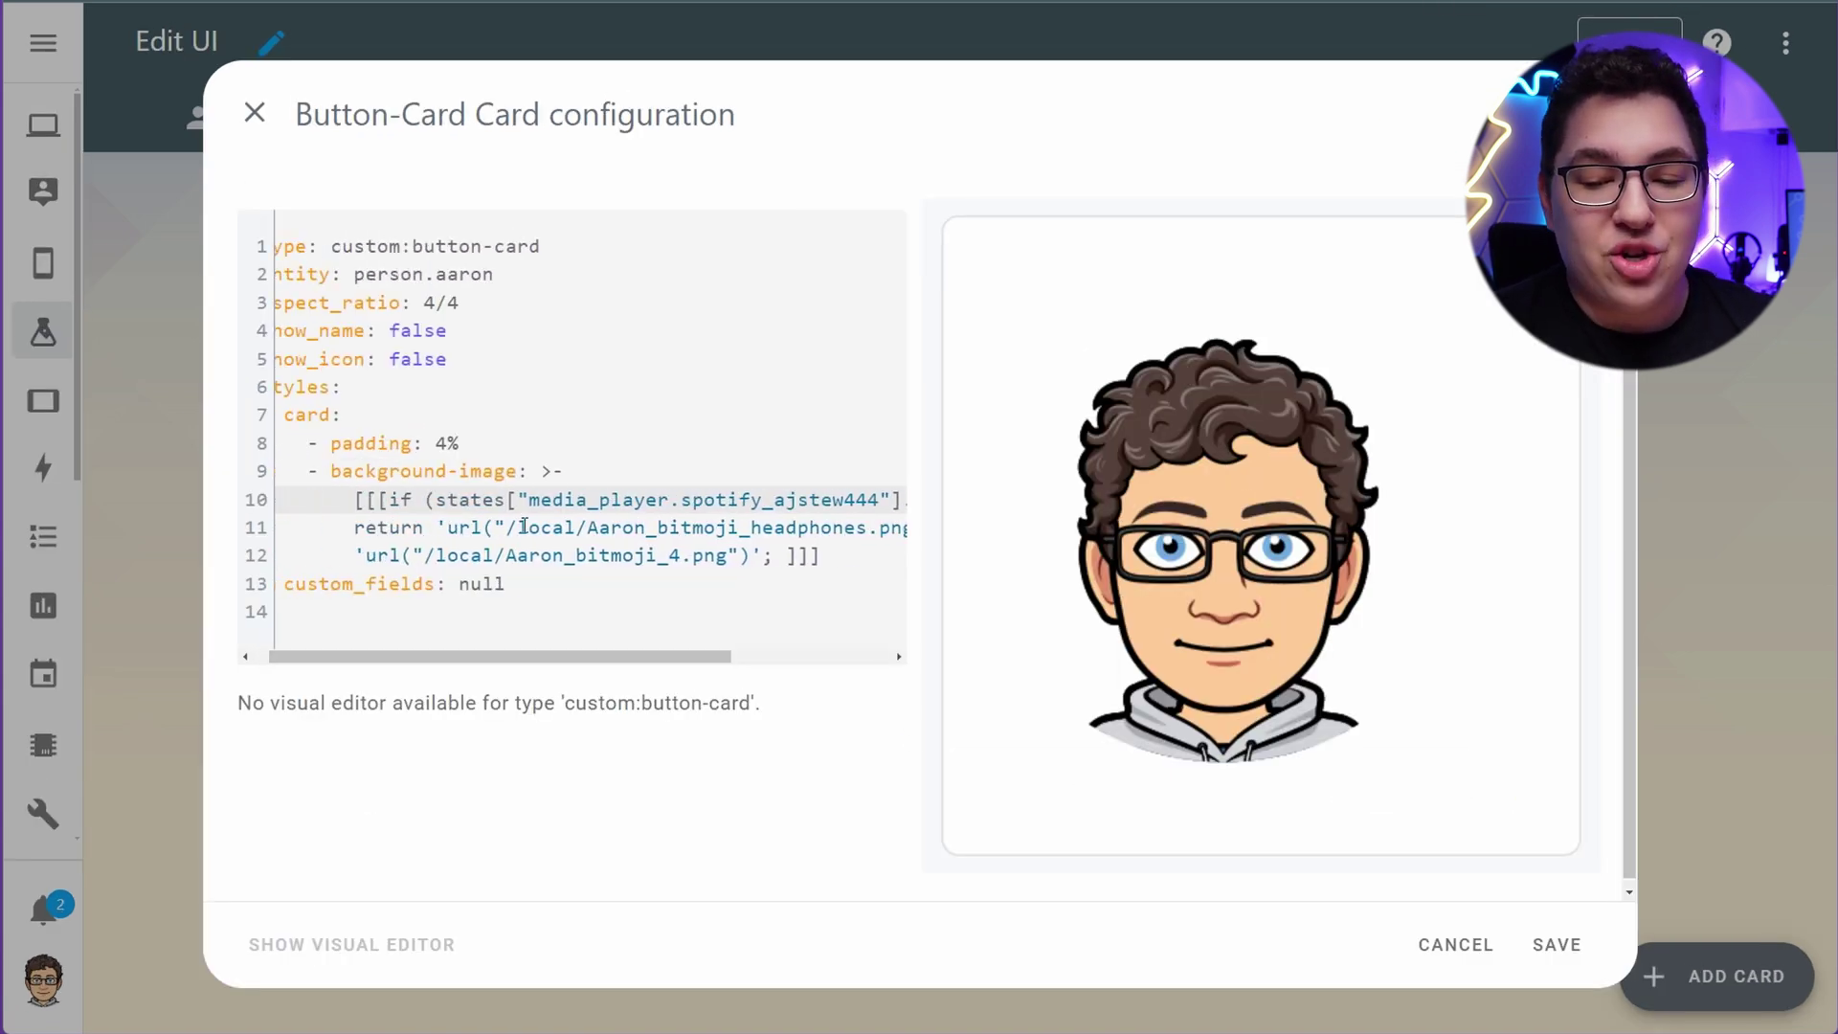
pyautogui.moveTo(503, 529); pyautogui.dragTo(894, 533)
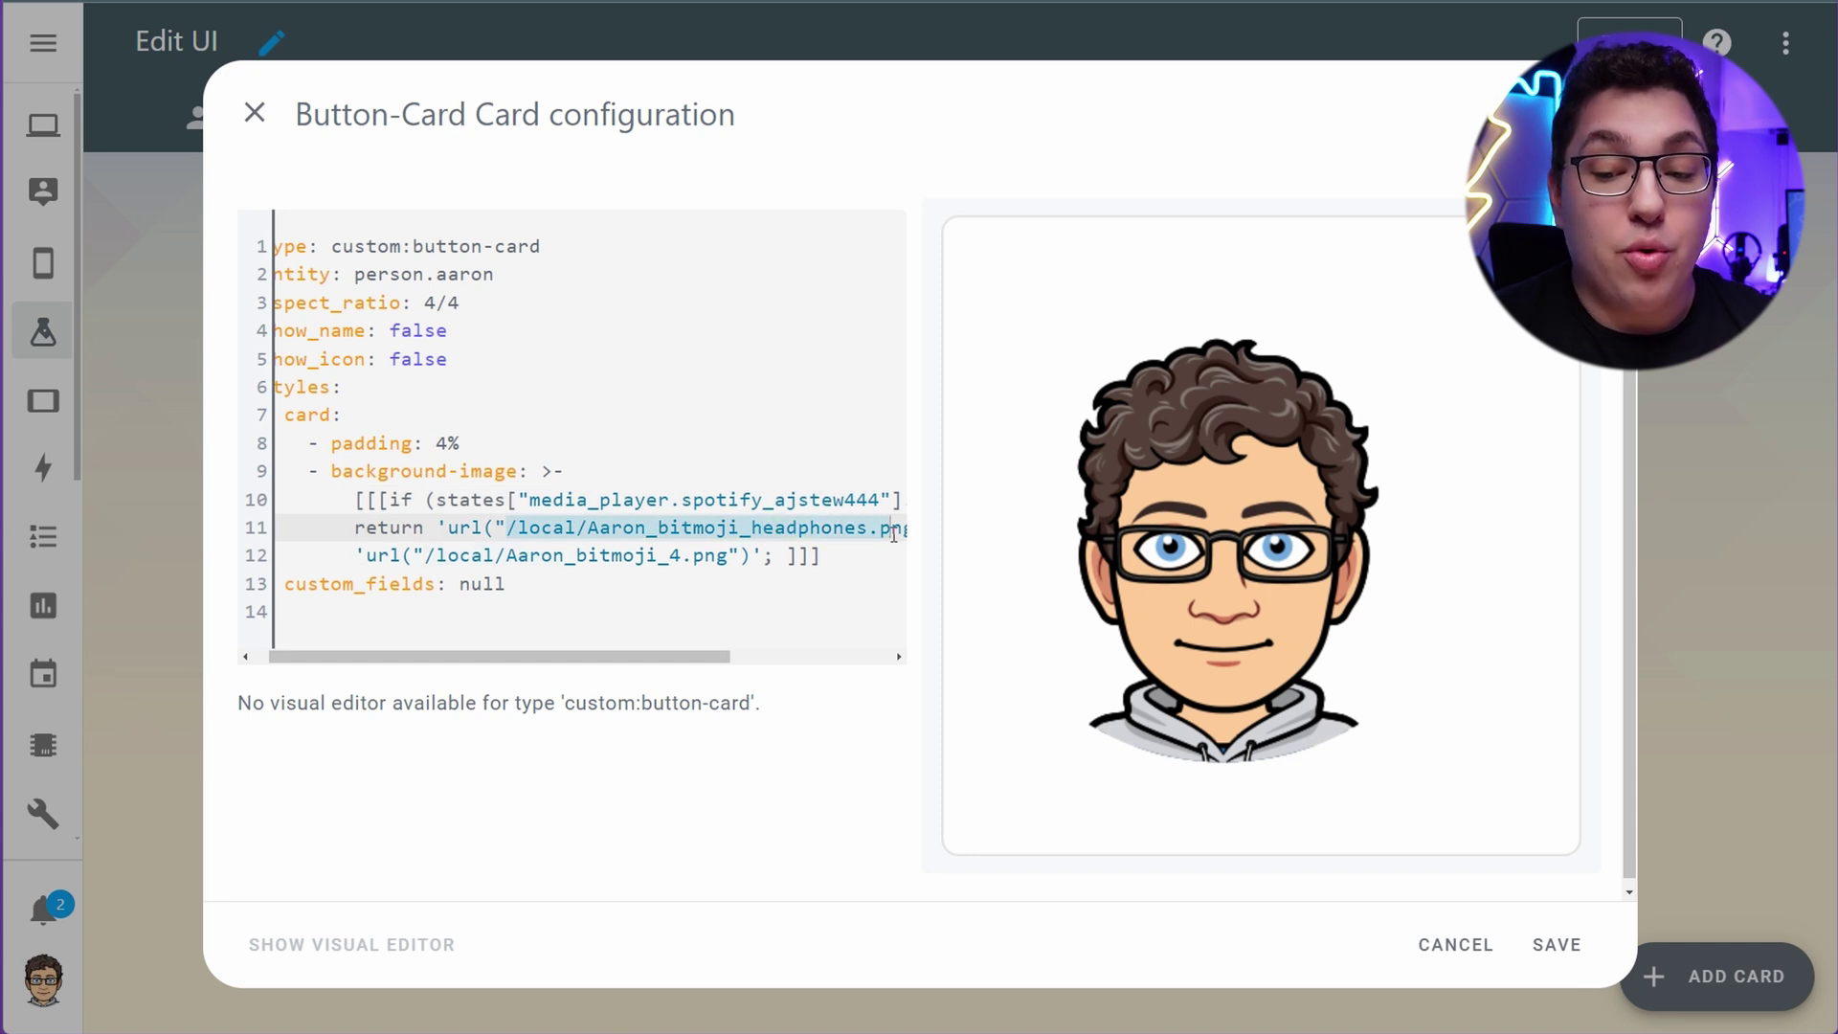
pyautogui.click(541, 527)
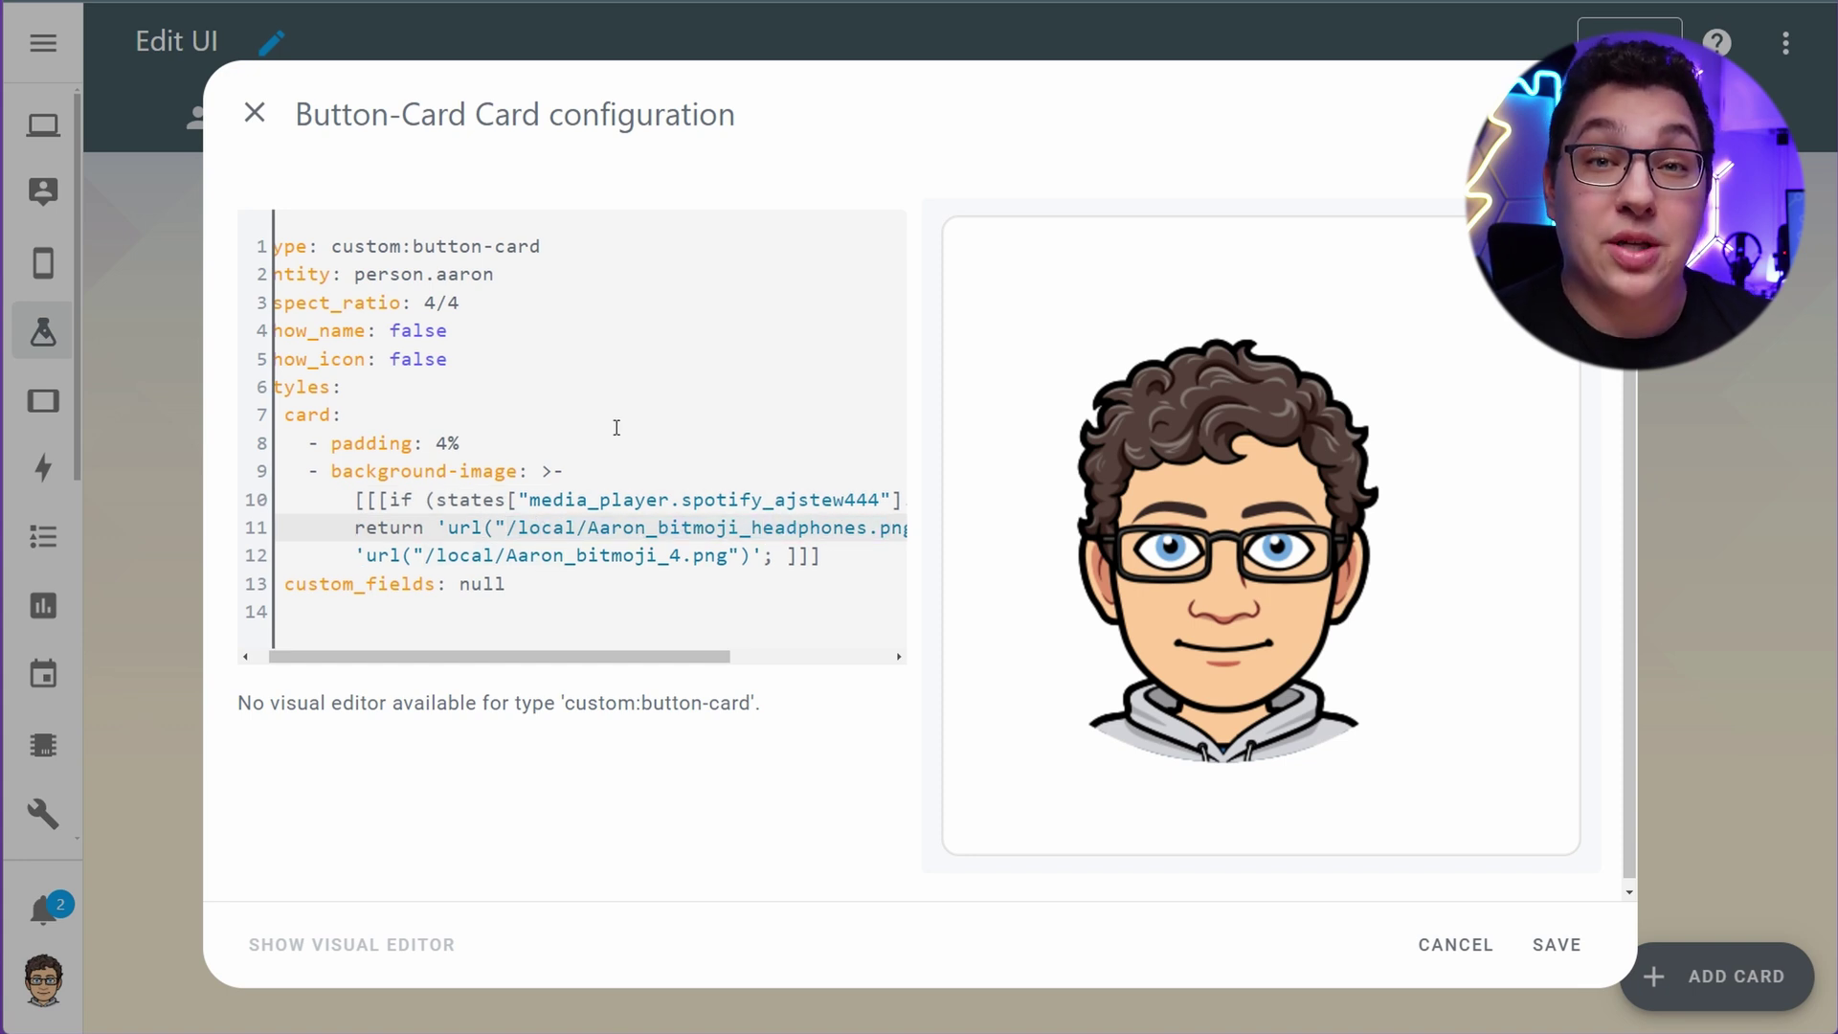
pyautogui.click(841, 551)
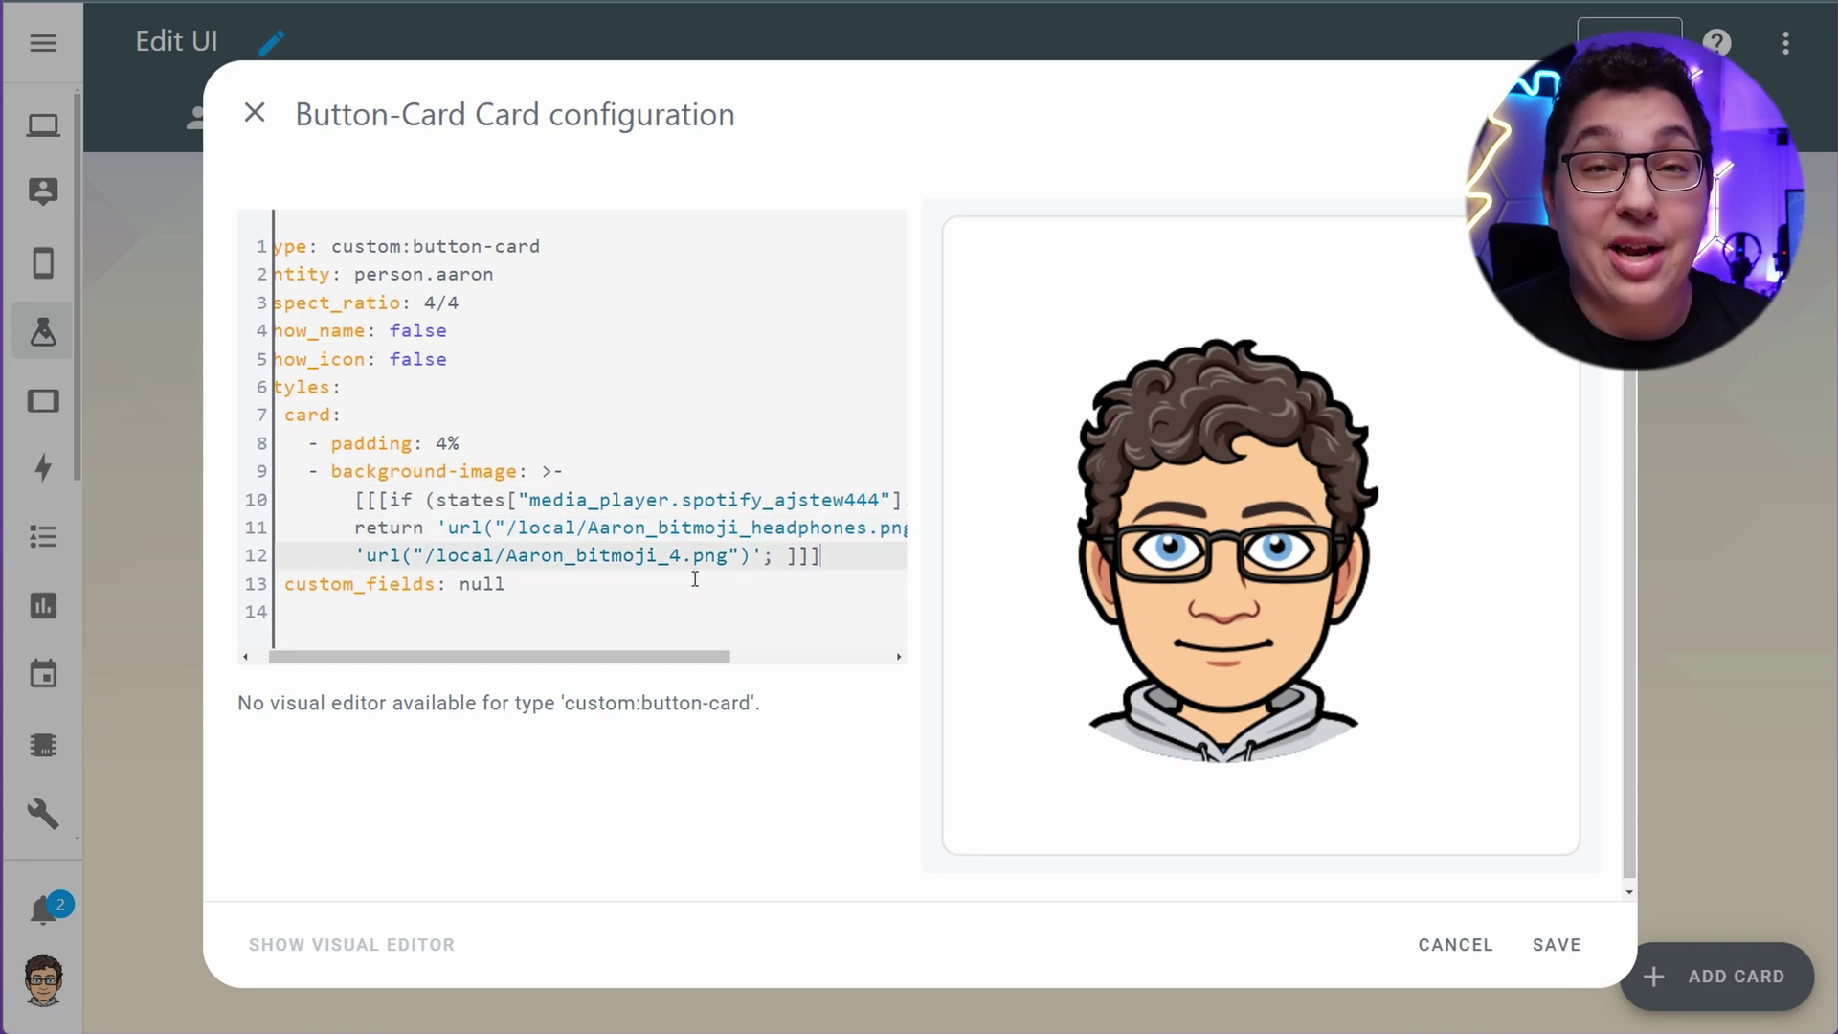
# Paste background-size: 90% under the card styles, briefly trying 20%
pyautogui.hotkey('ctrl', 'z')
pyautogui.press('capslock')
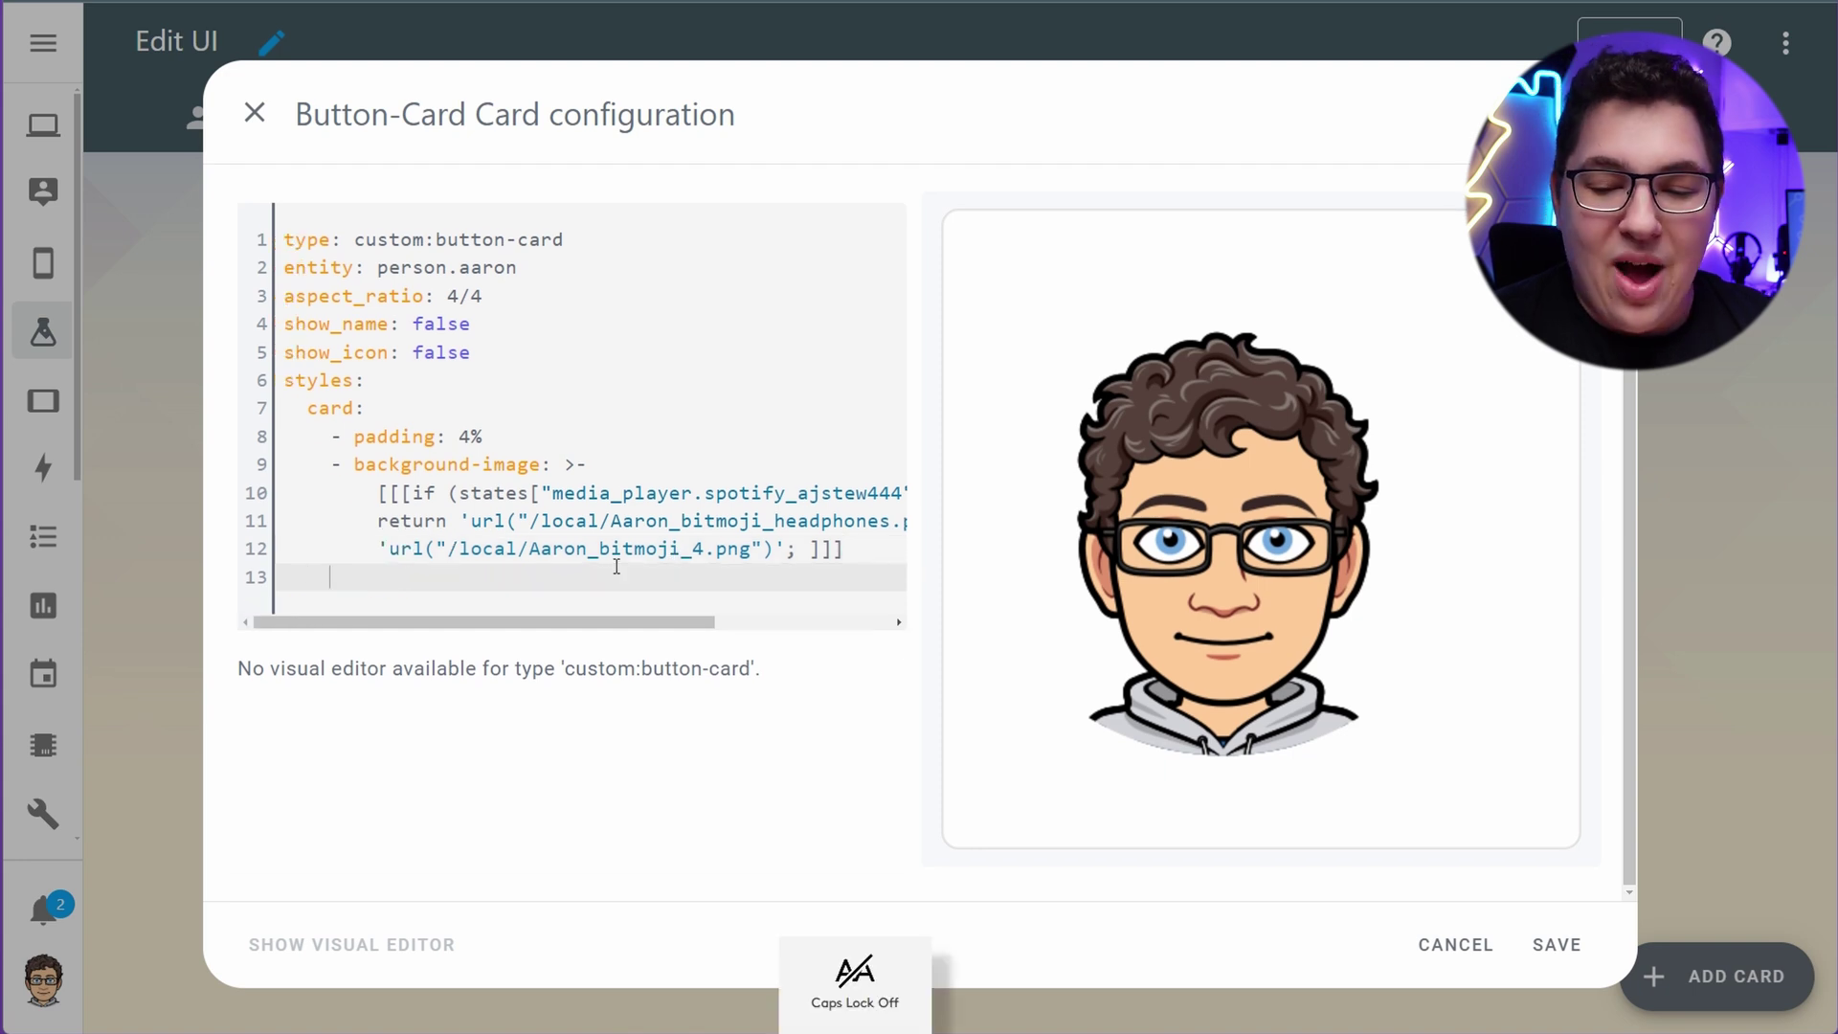
pyautogui.write('- background-size: 90%')
pyautogui.press('Return')
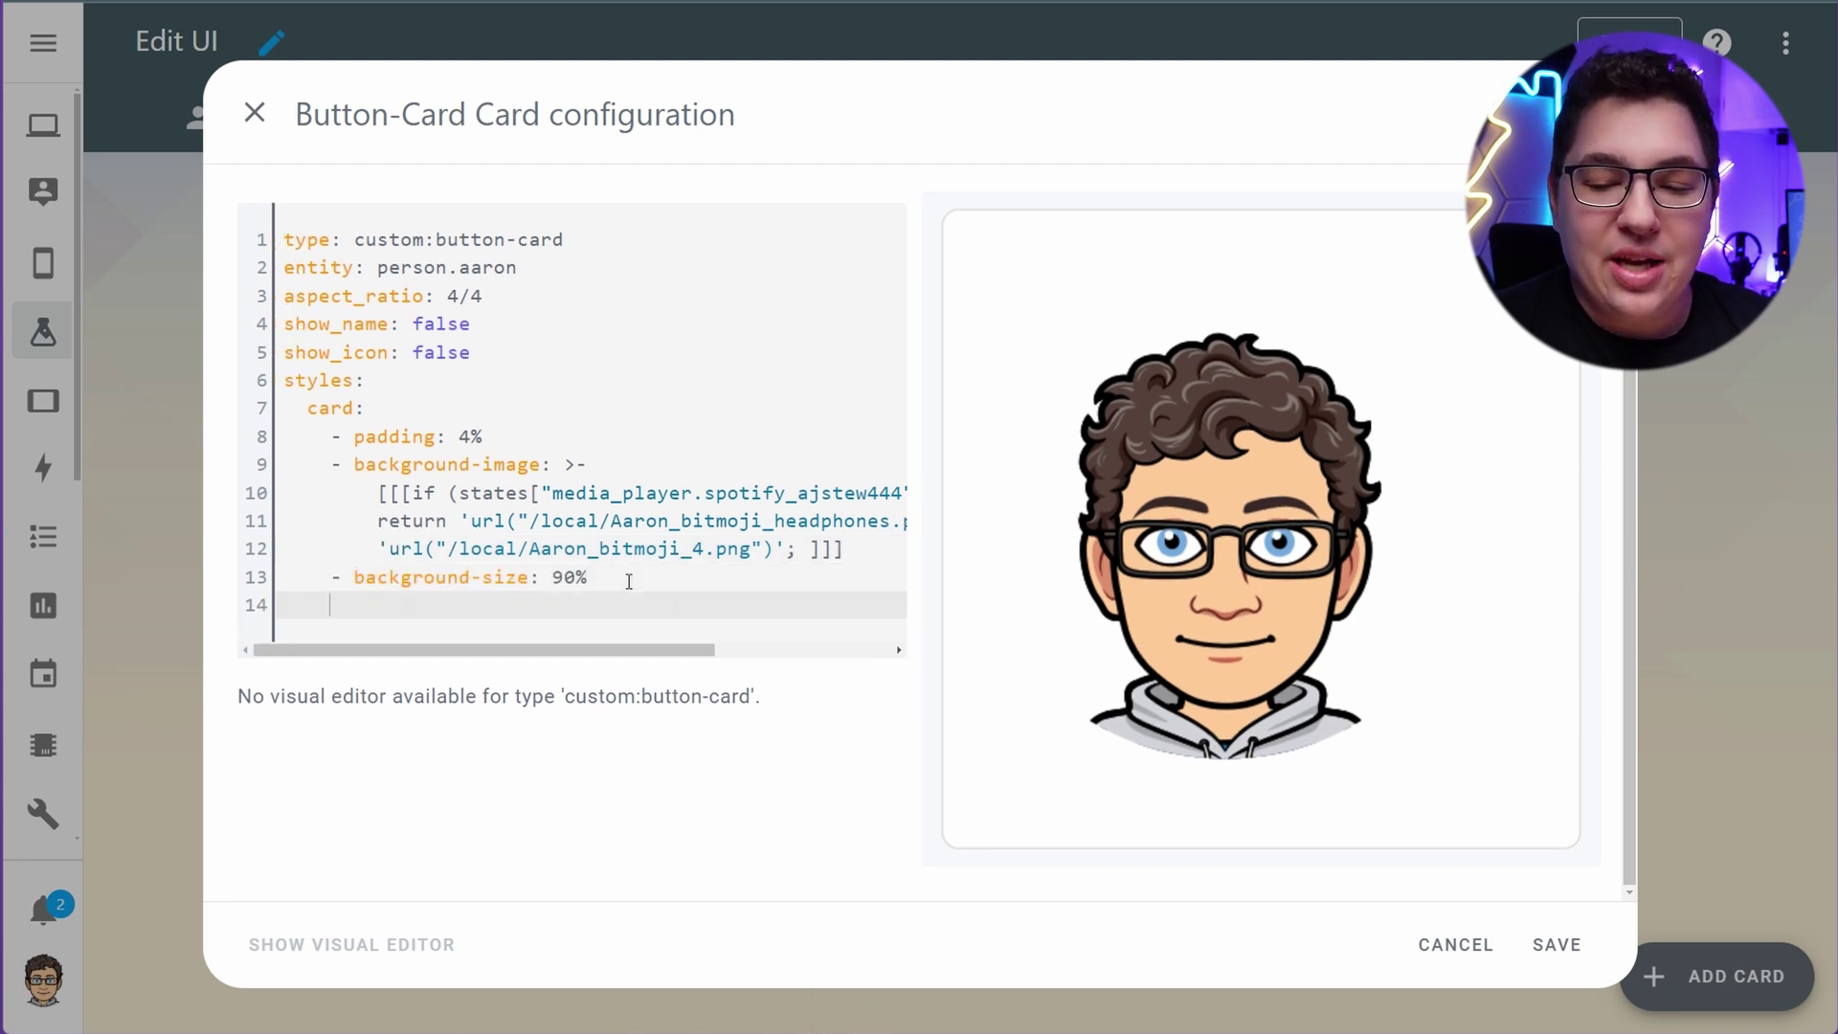
pyautogui.click(563, 577)
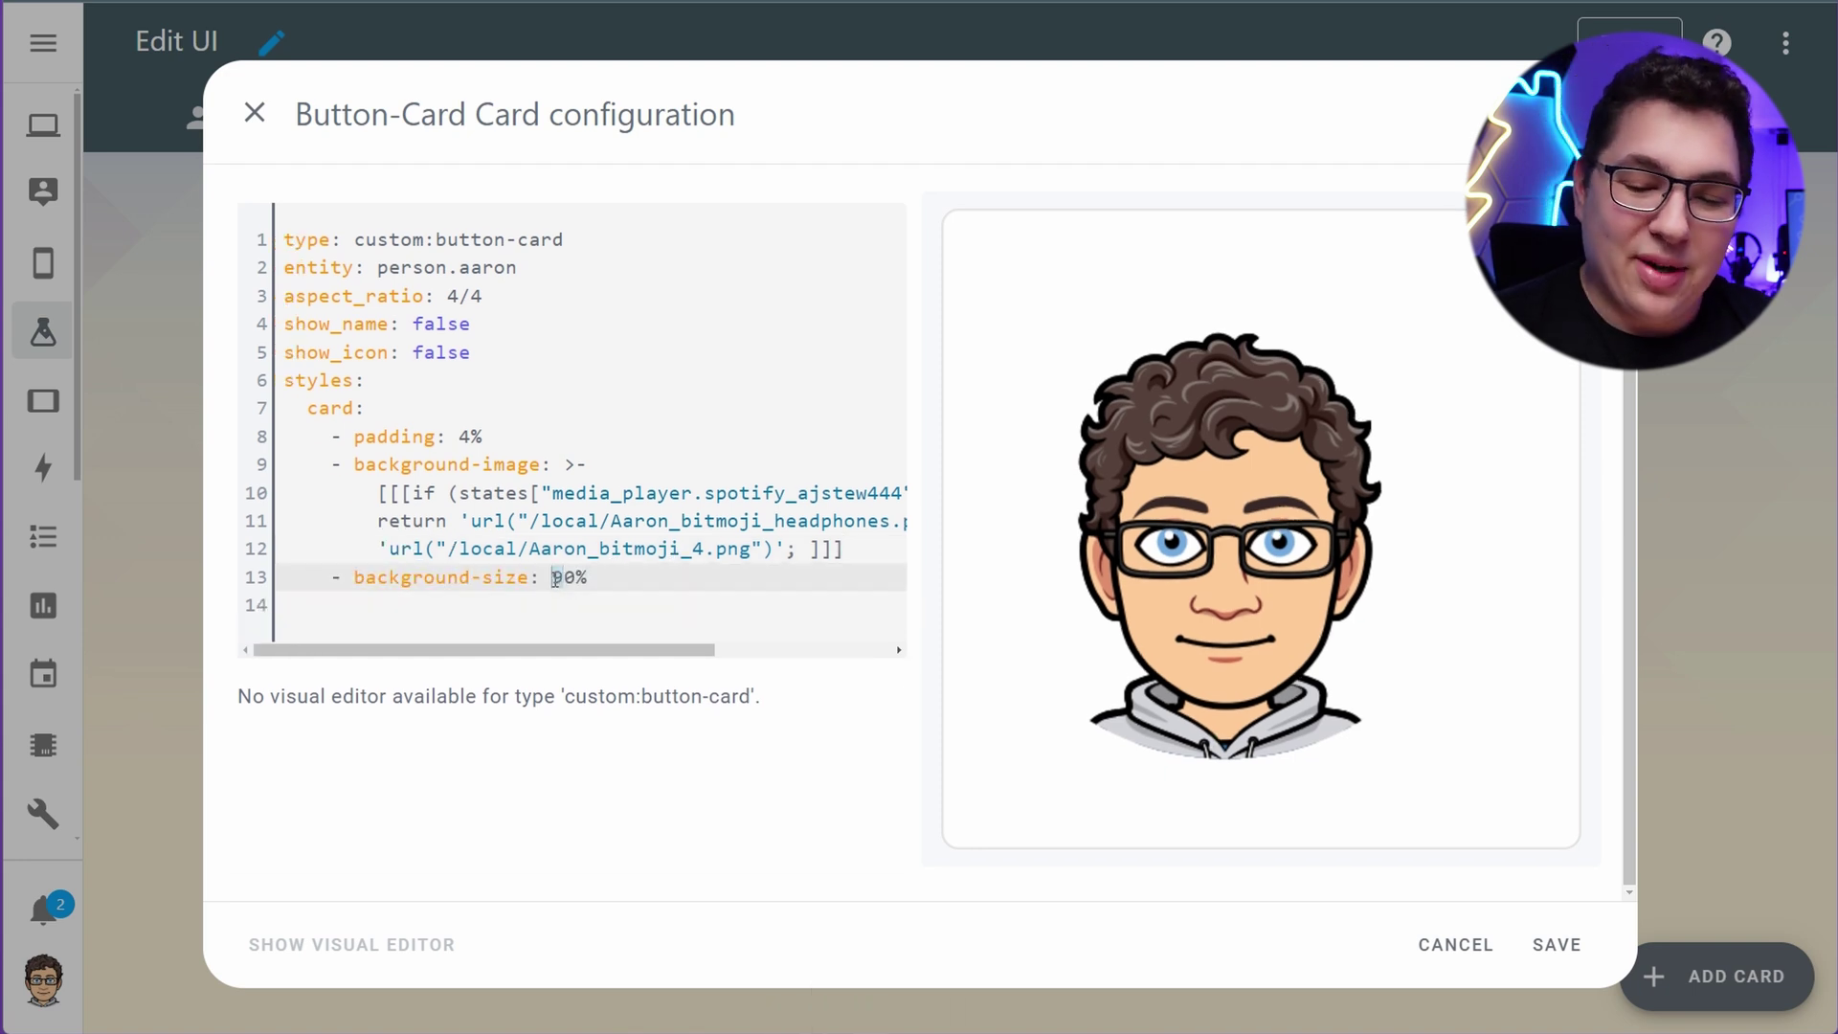
pyautogui.press('BackSpace')
pyautogui.write('2')
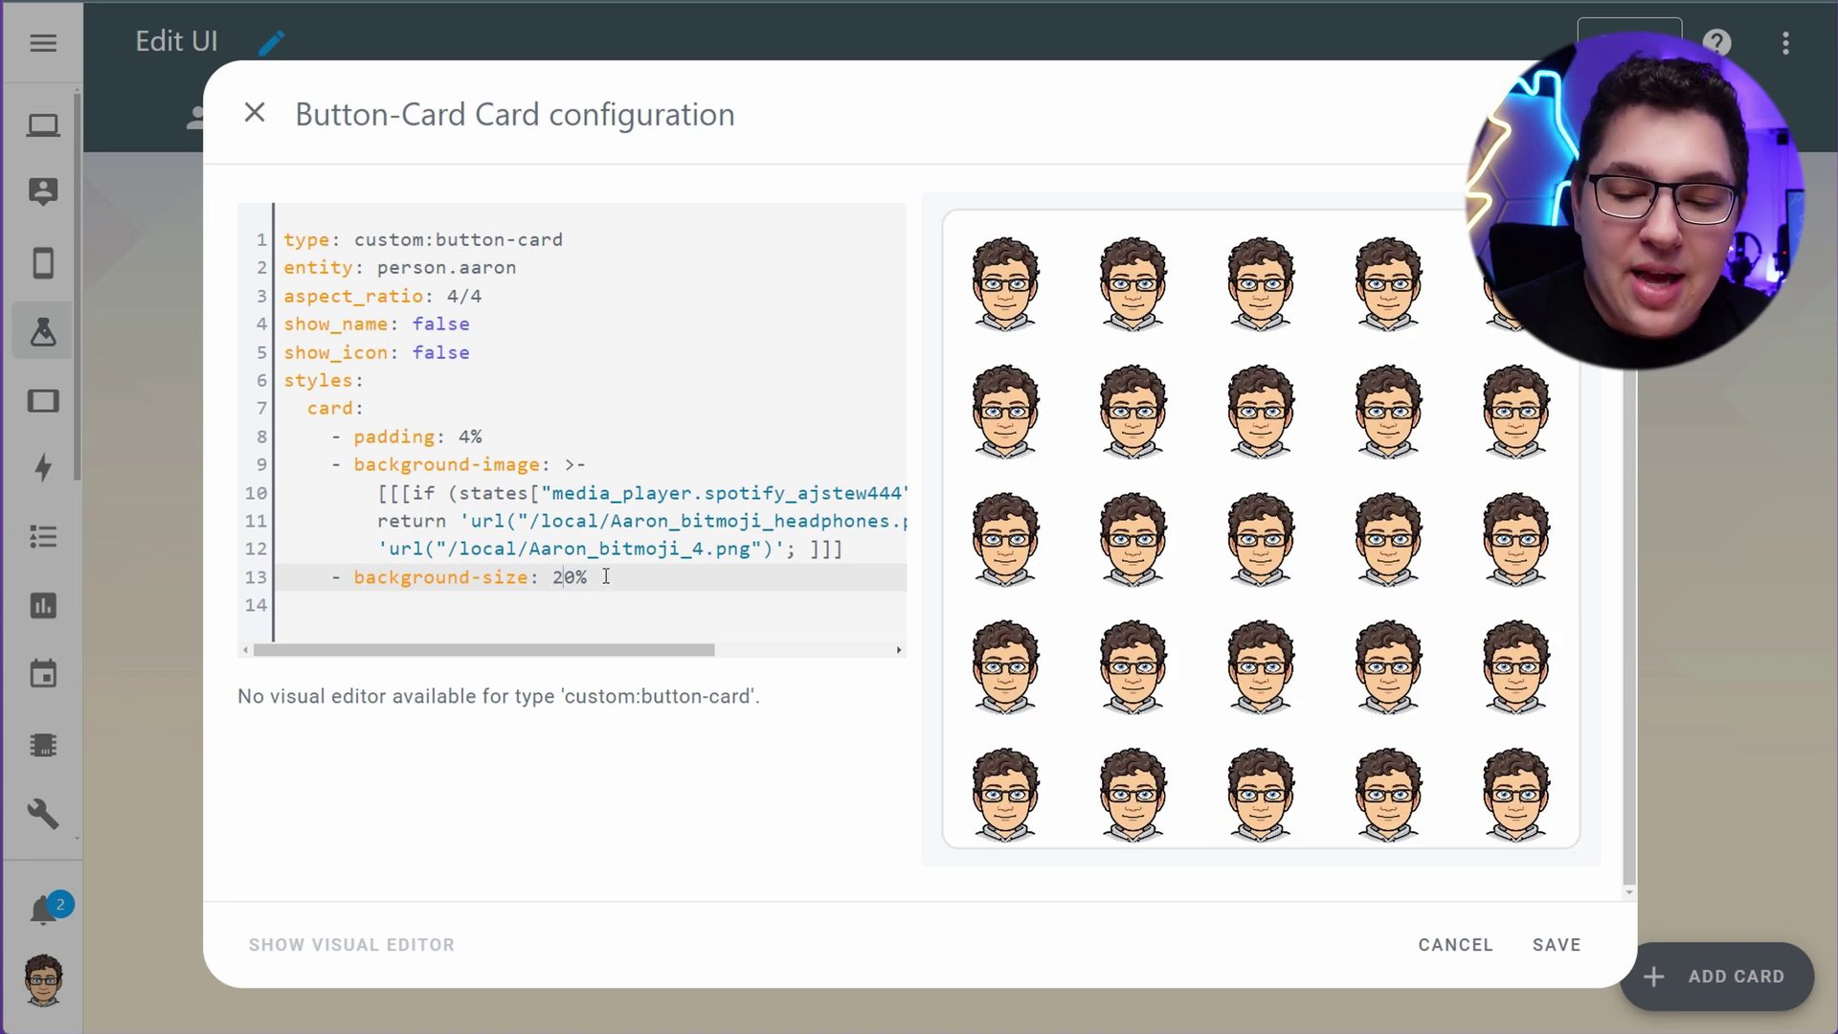
pyautogui.press('BackSpace')
pyautogui.write('9')
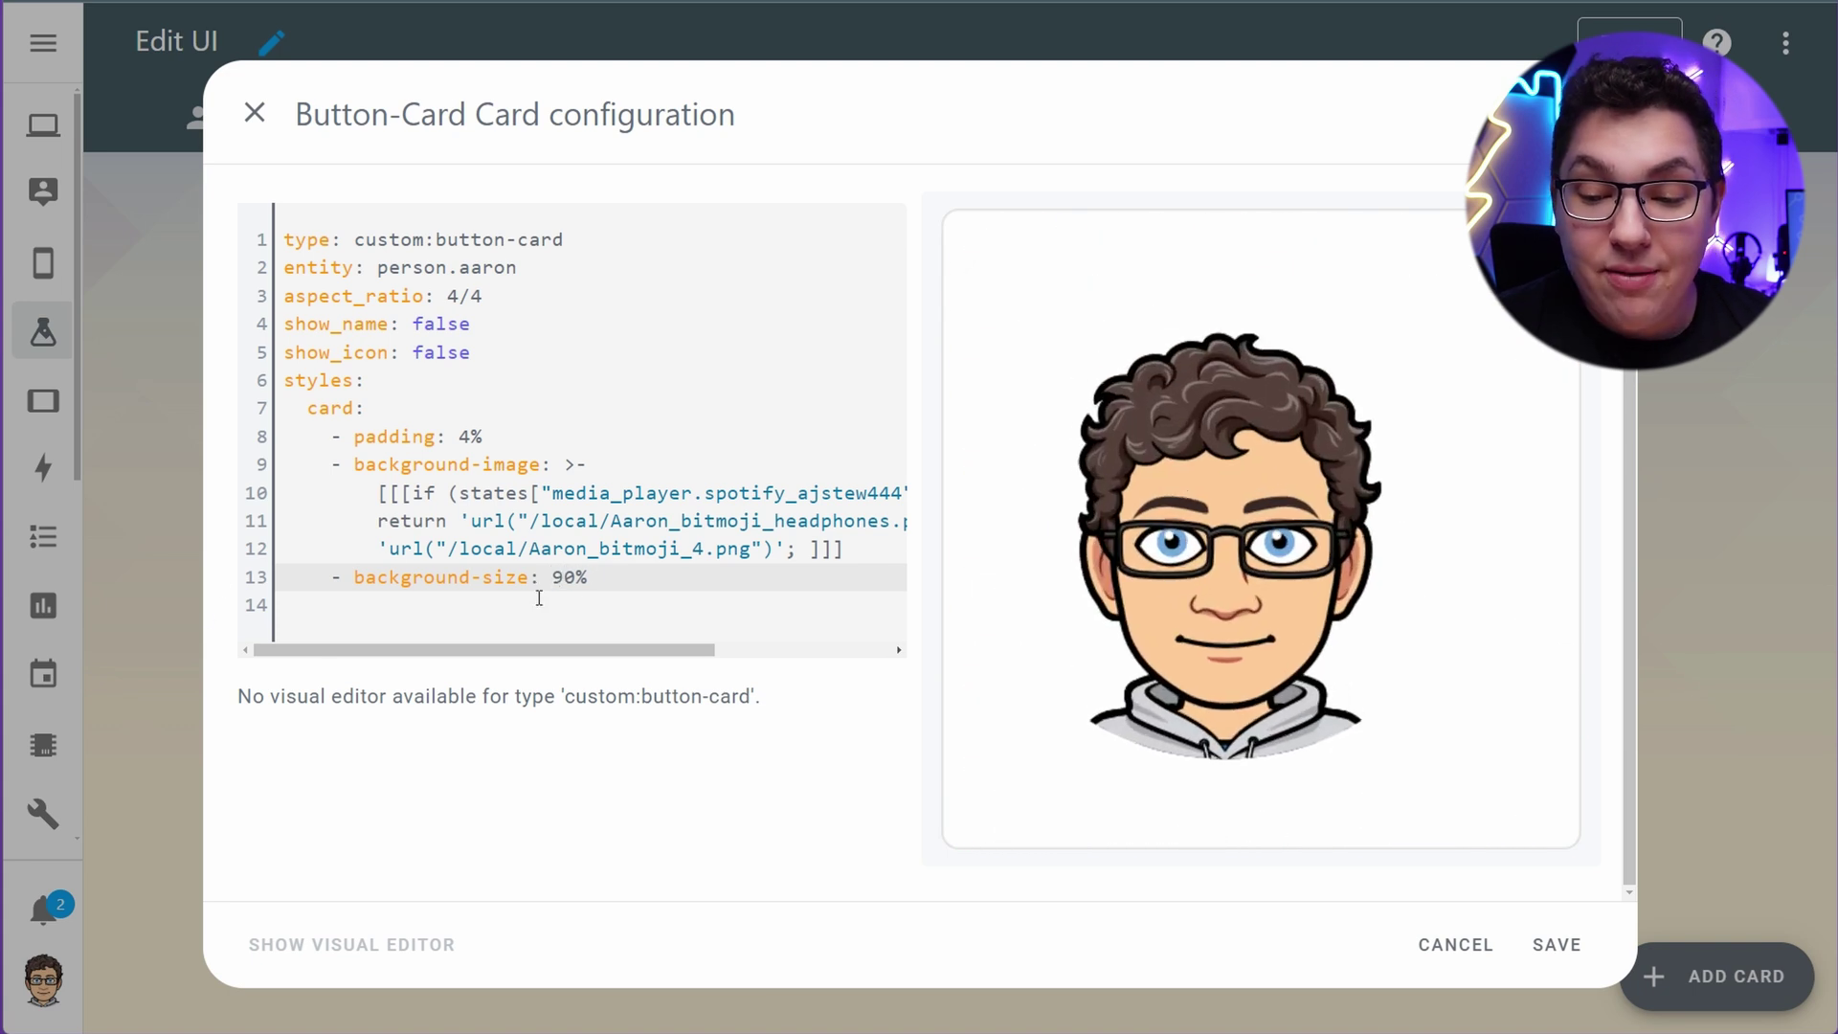
# Add background-repeat: no-repeat and recompare the 20% and 90% background sizes
pyautogui.click(537, 598)
pyautogui.write('- background-repeat: no-repeat')
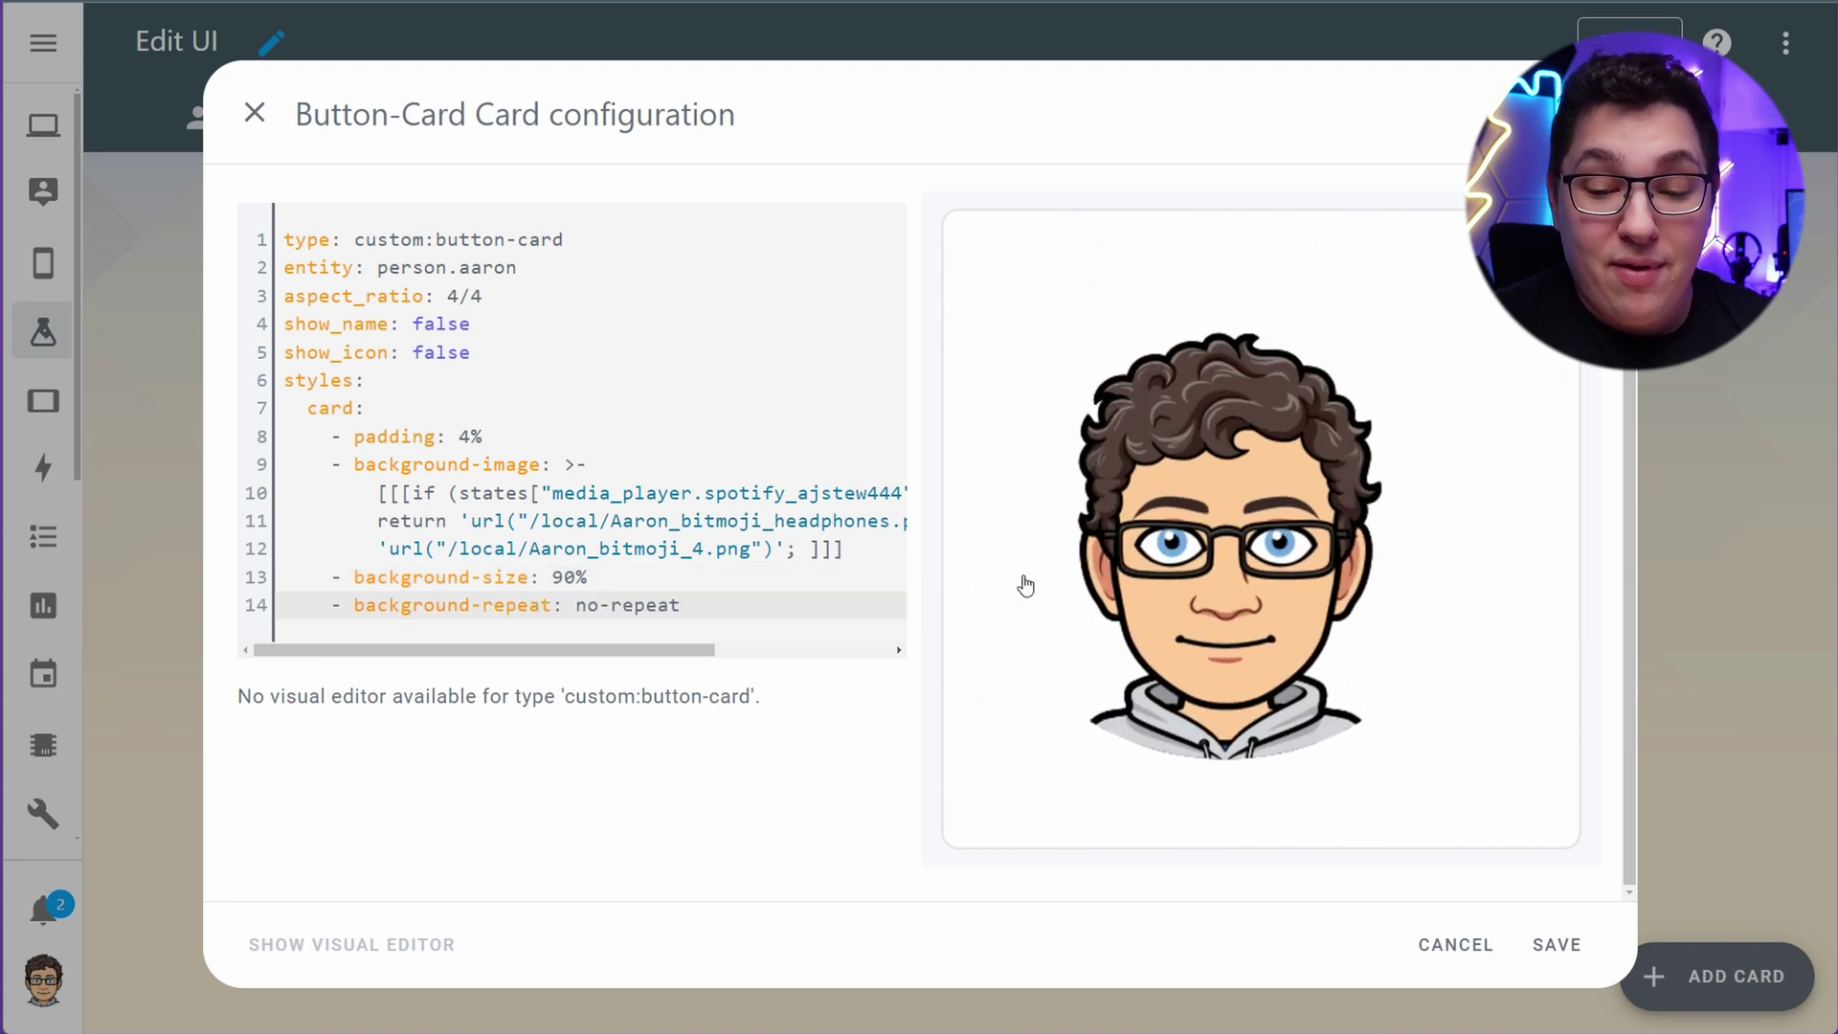
pyautogui.click(568, 576)
pyautogui.press('BackSpace')
pyautogui.write('2')
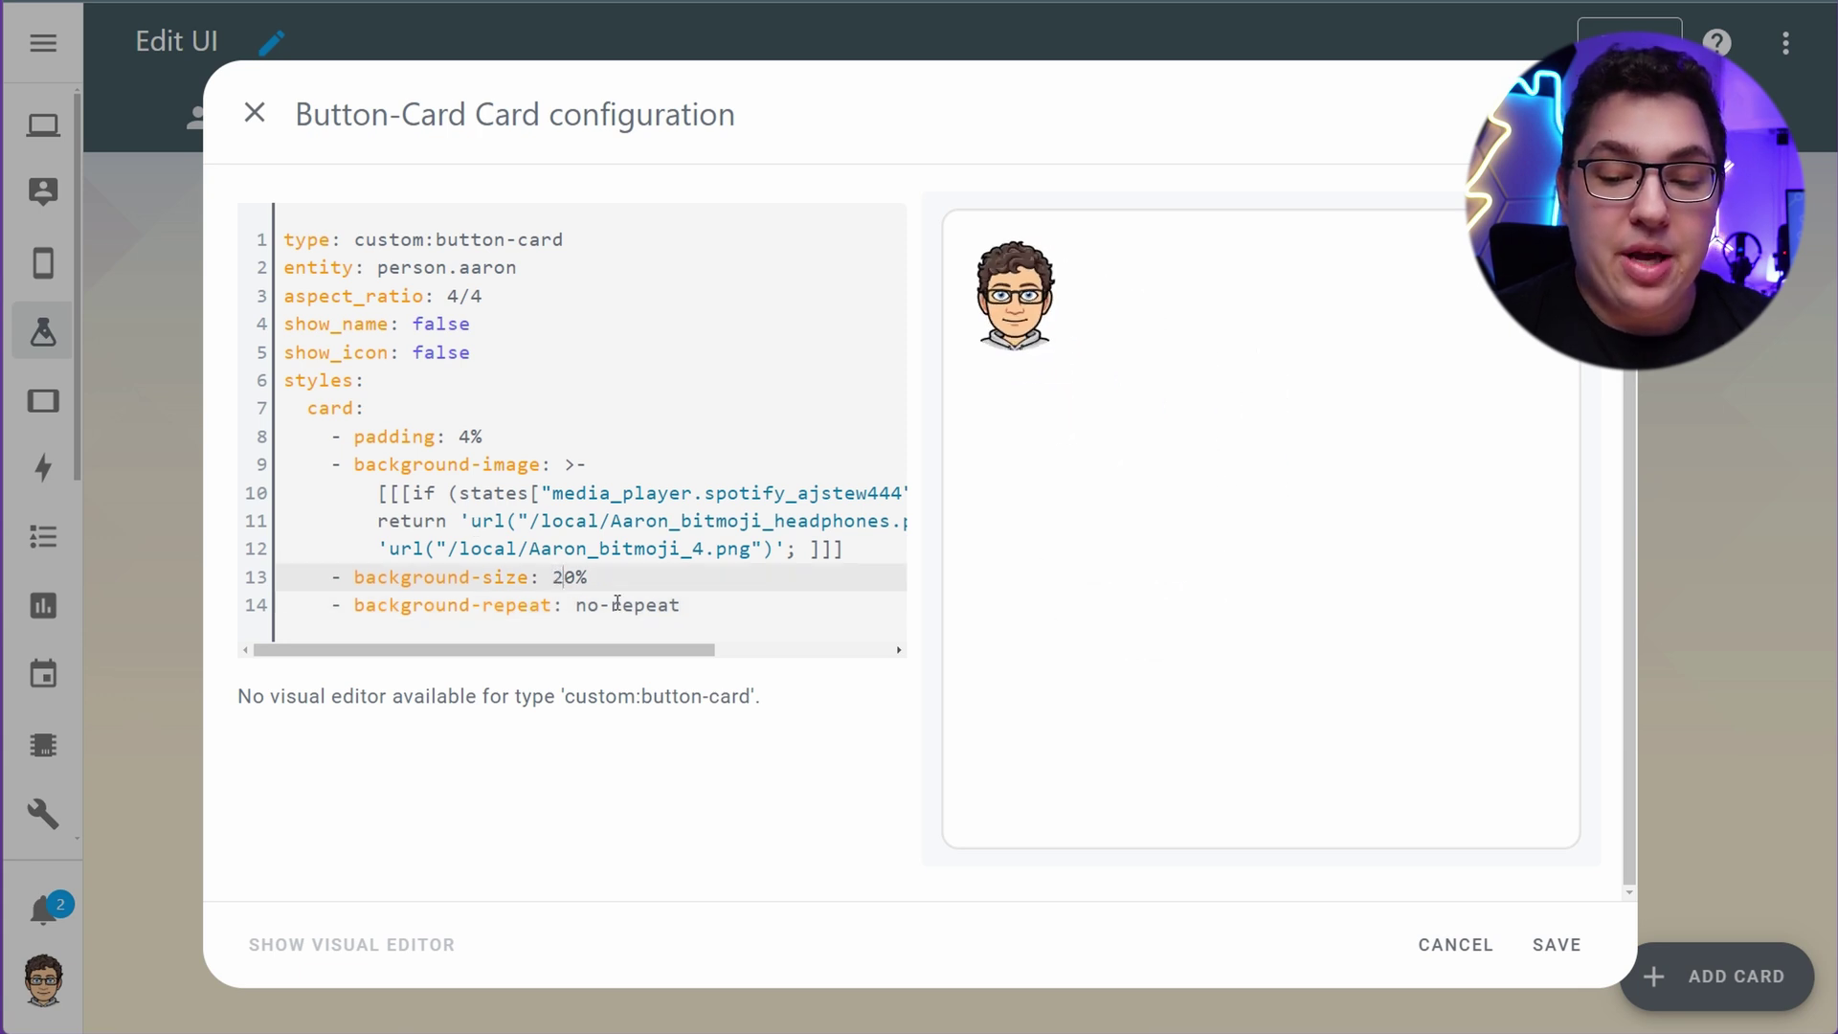
pyautogui.press('BackSpace')
pyautogui.write('9')
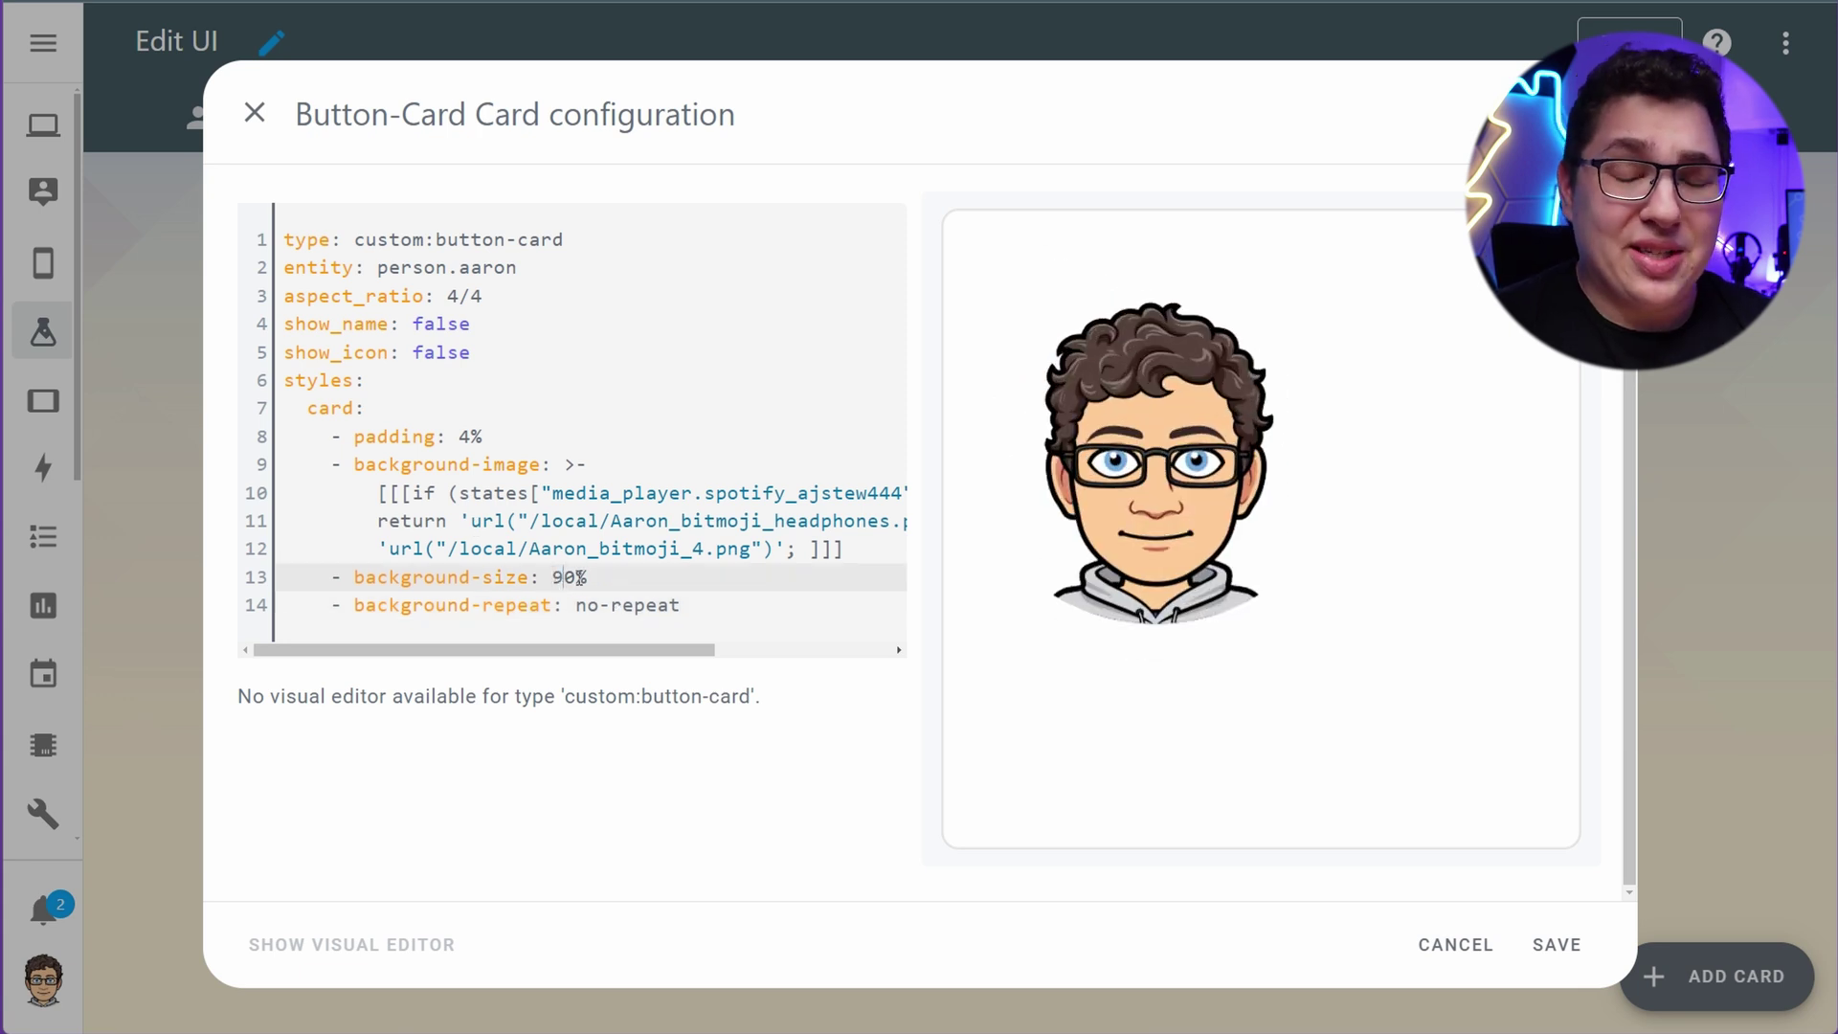
# Add background-position: top center and '--keep-background': 'true'
pyautogui.click(681, 612)
pyautogui.press('Return')
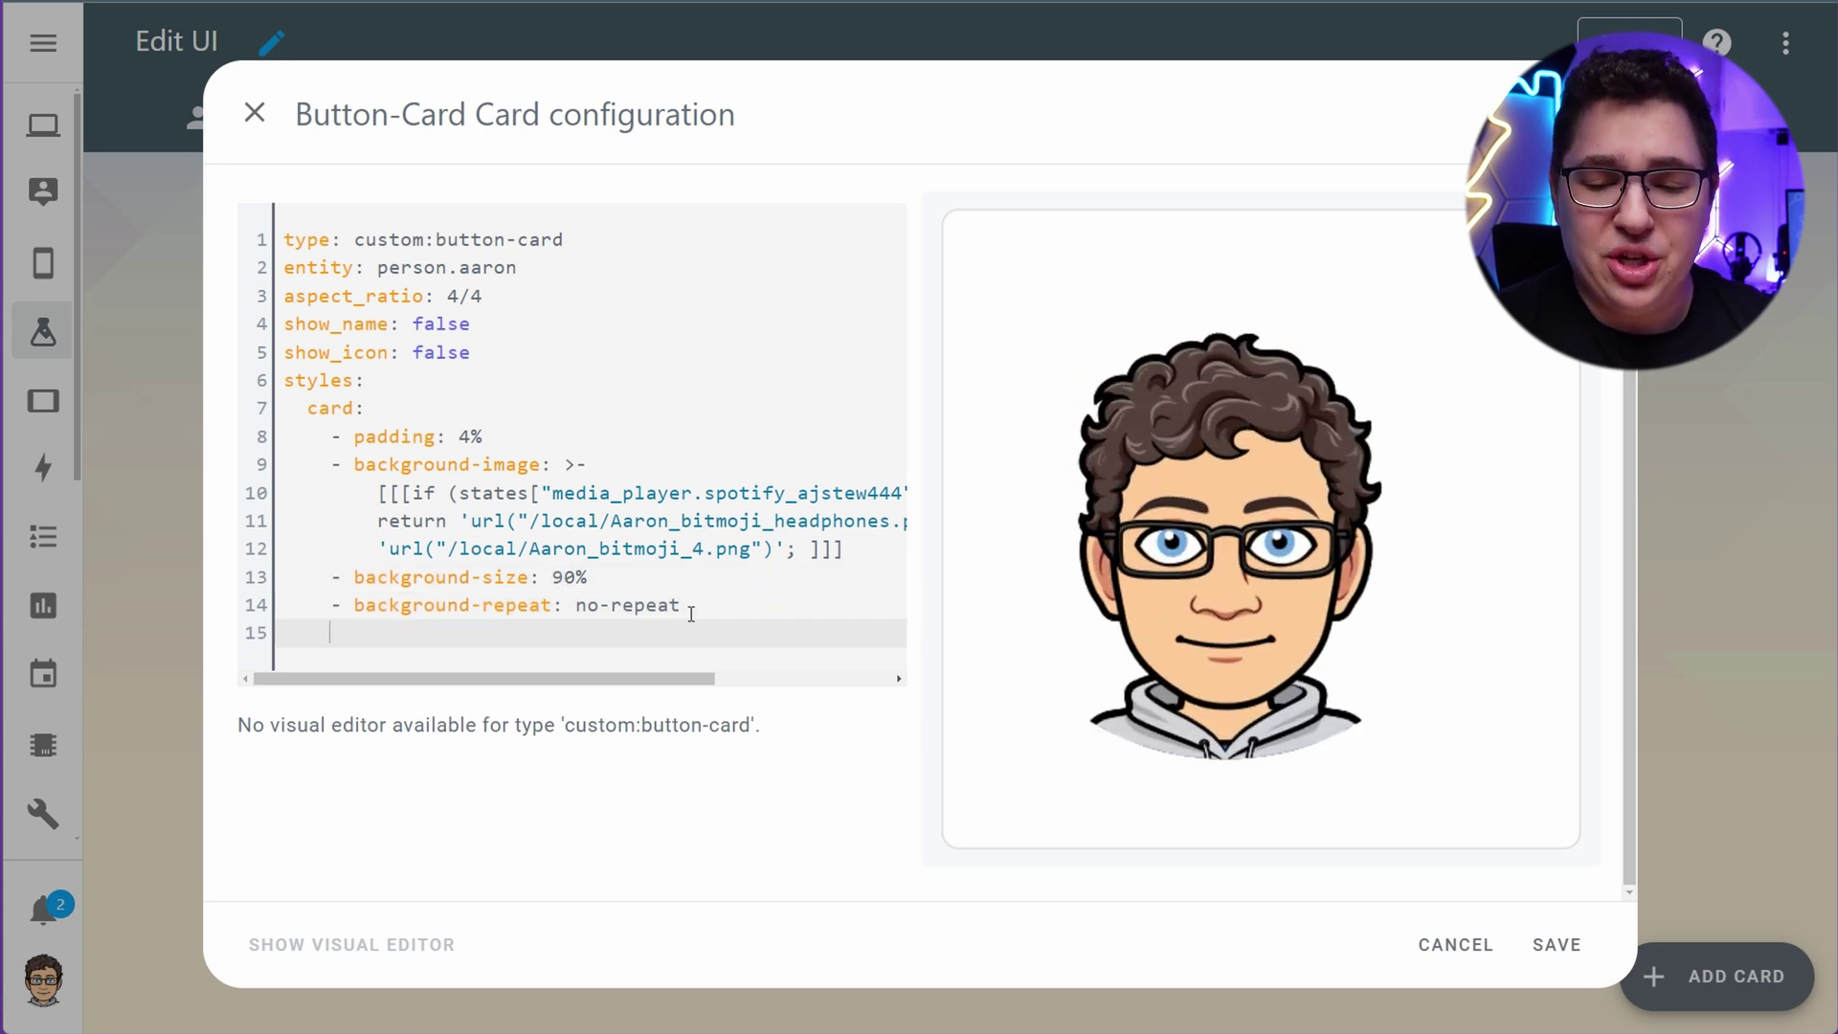
pyautogui.write('- background-position: top center')
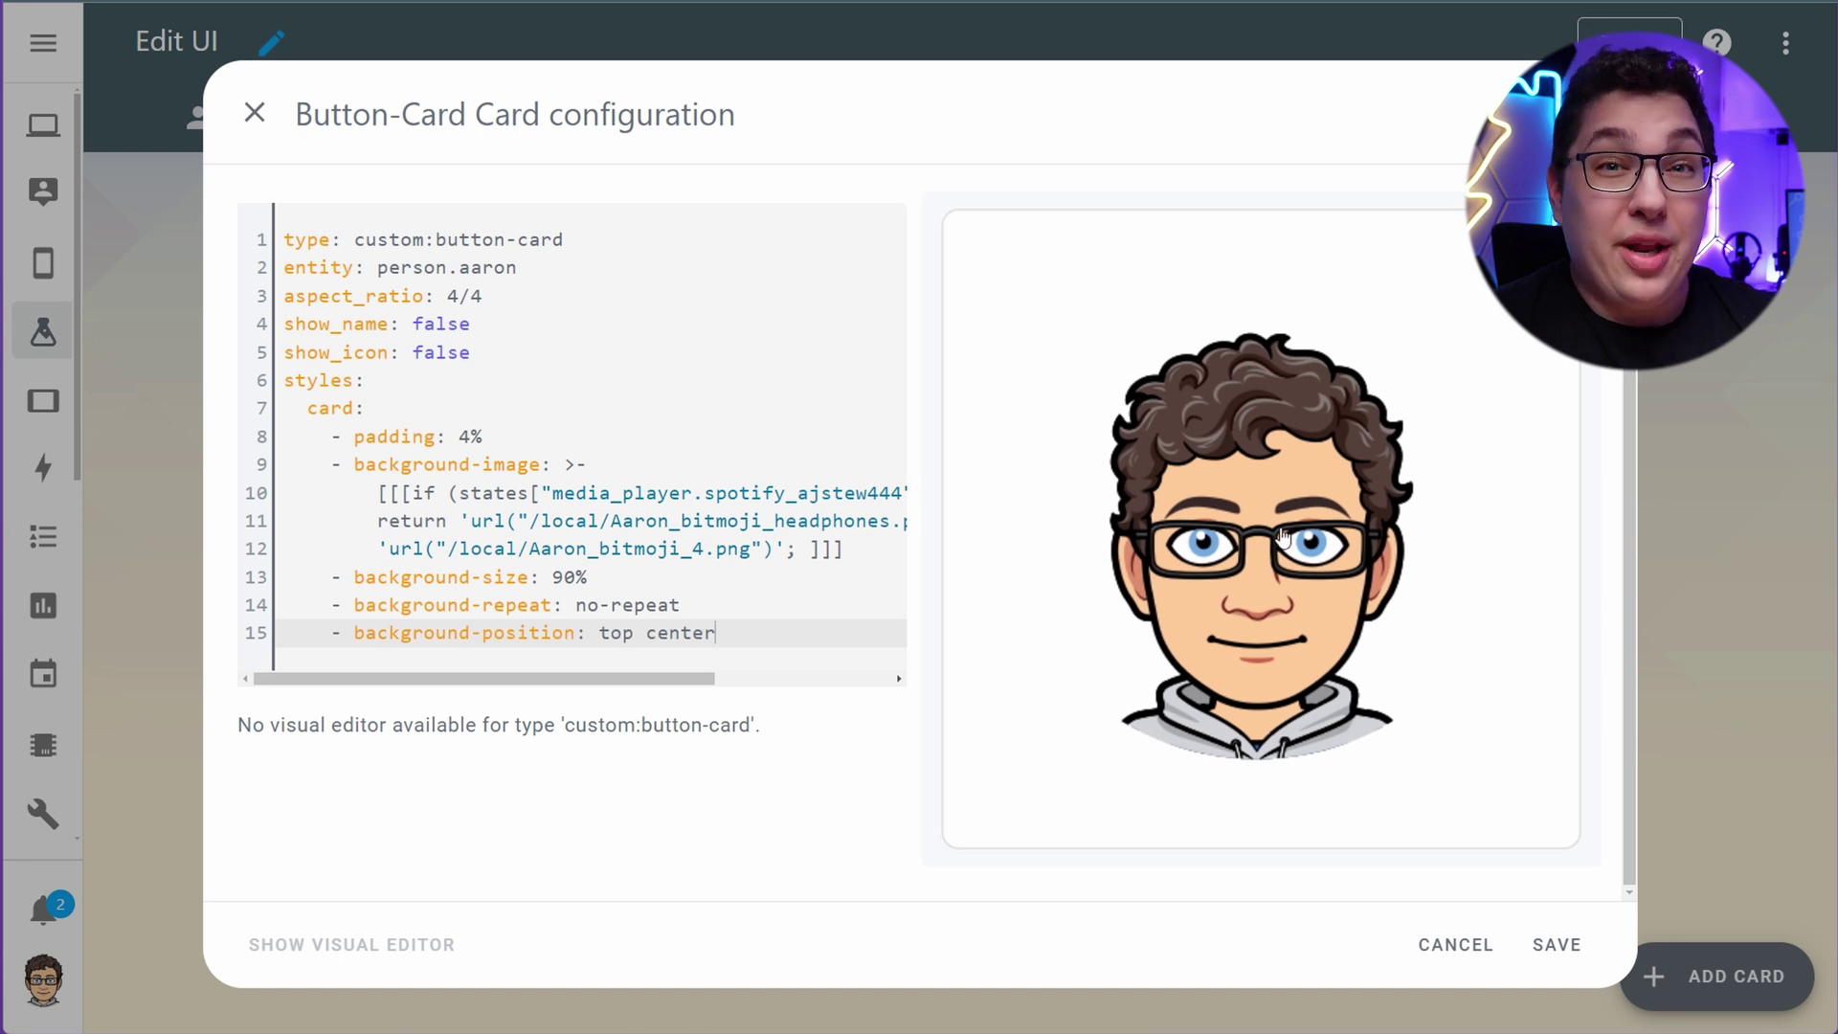
pyautogui.press('Return')
pyautogui.write("- '--keep-background': 'true'")
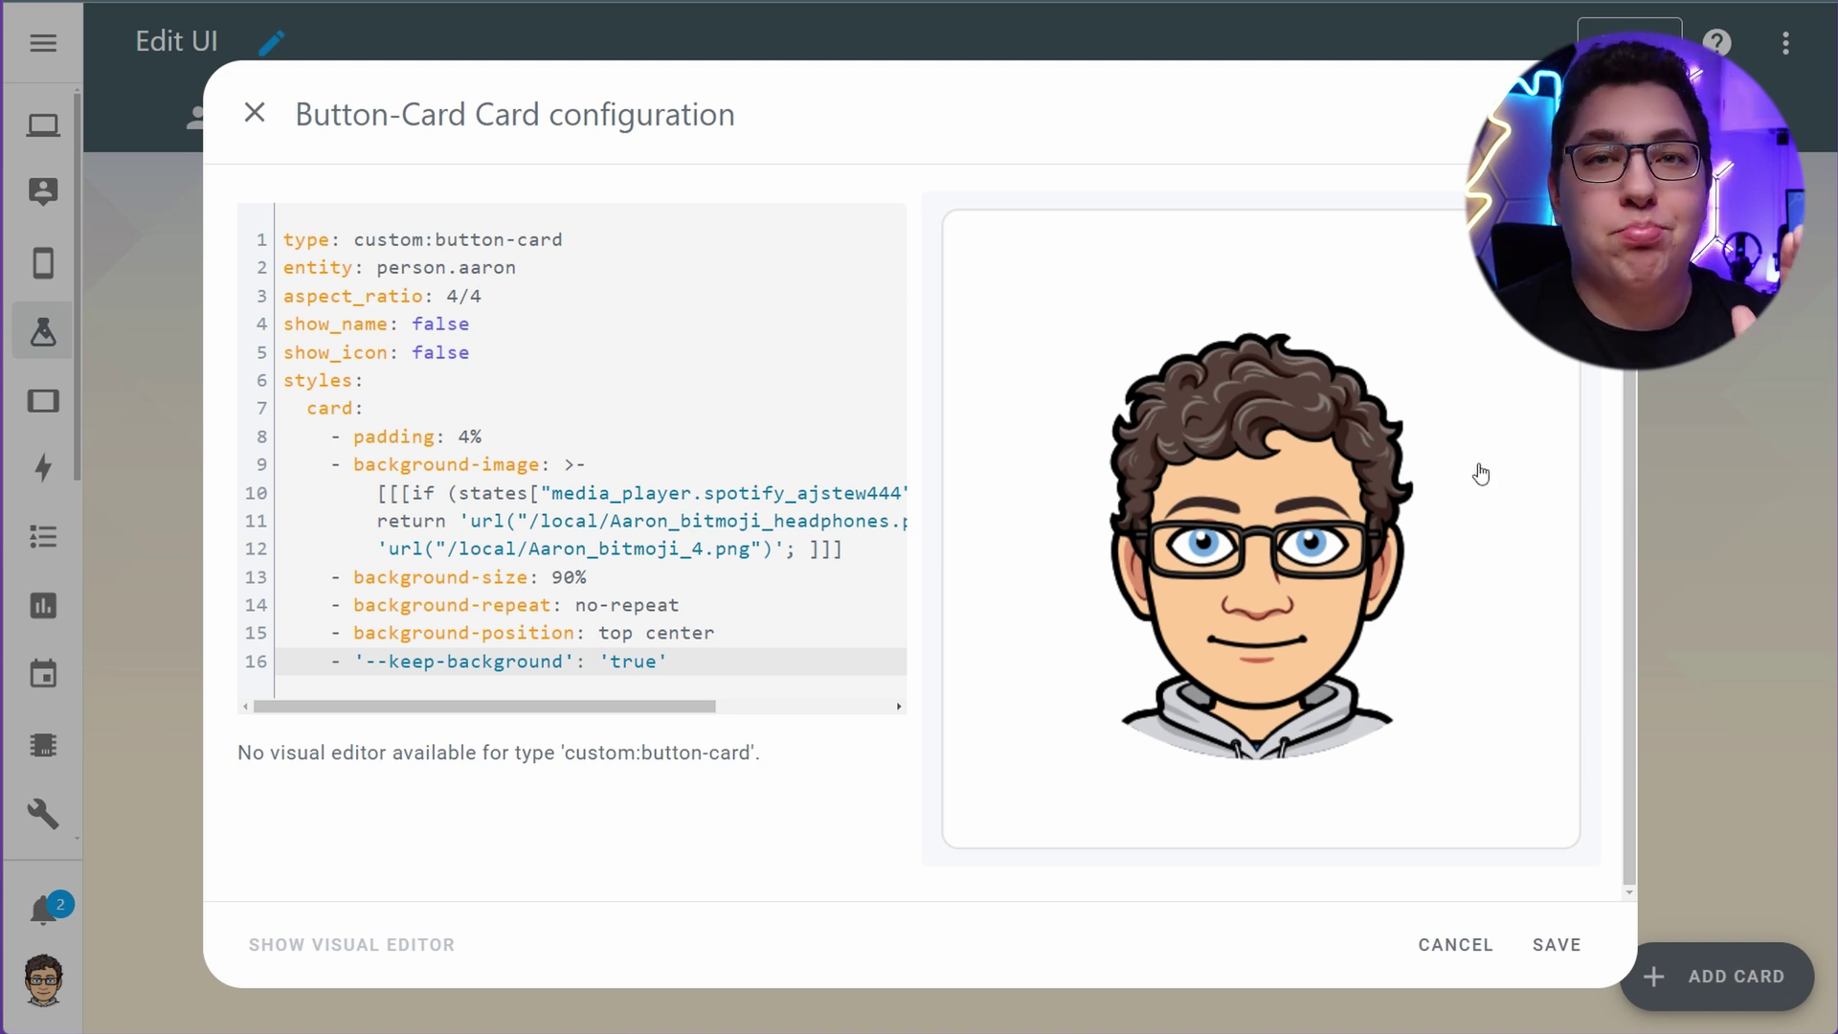
pyautogui.click(552, 496)
pyautogui.click(771, 646)
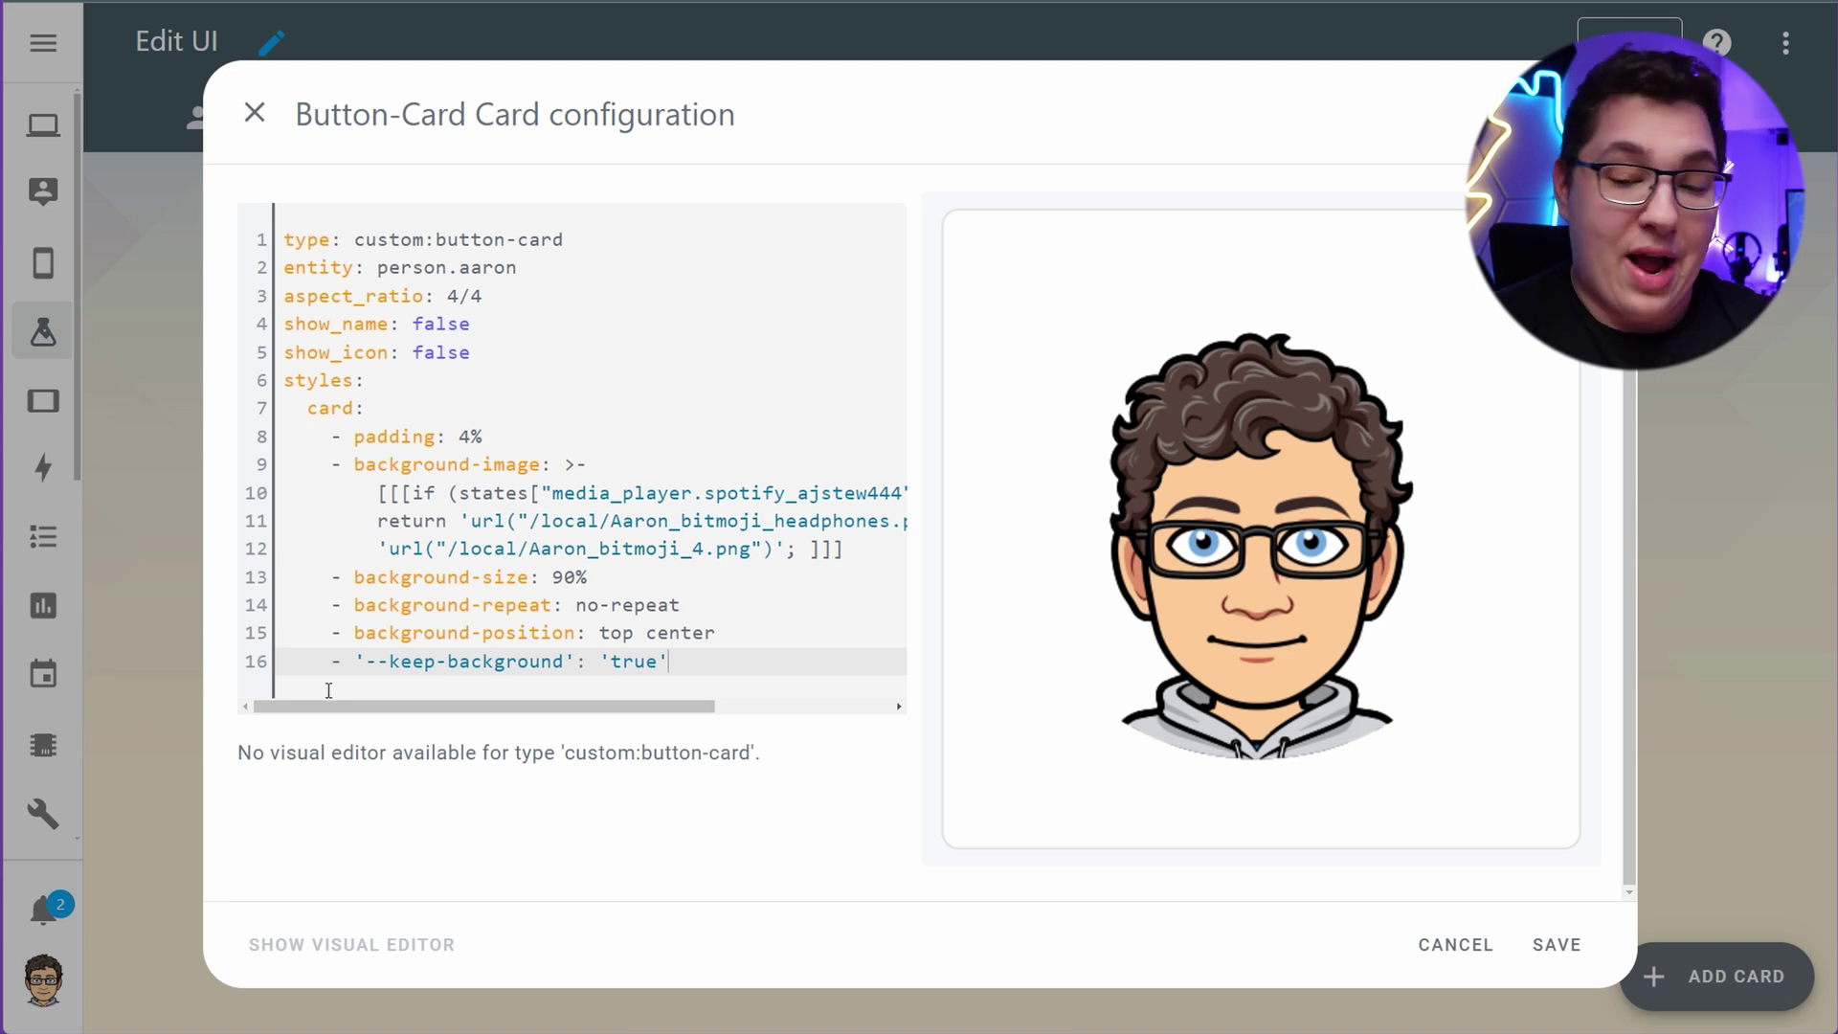
# Add a custom_fields section with a location entry to the card
pyautogui.press('Return')
pyautogui.press('Return')
pyautogui.write('custom')
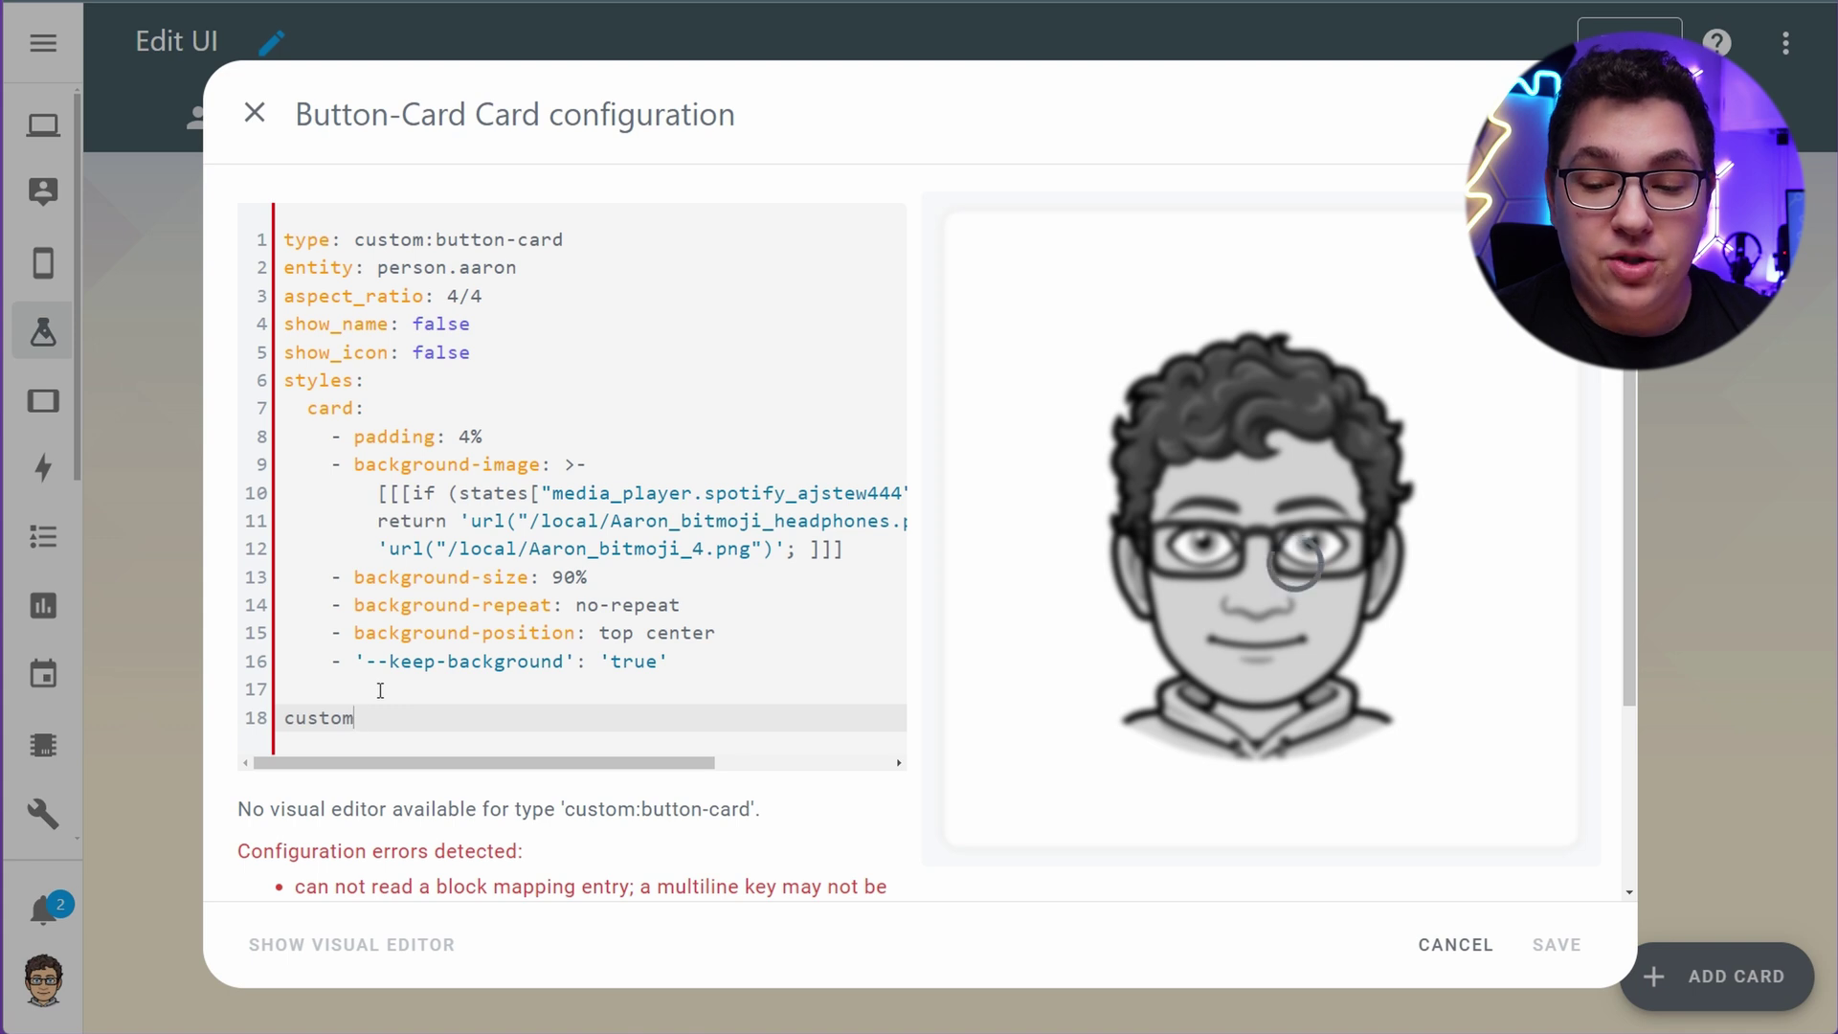
pyautogui.write('_fields:')
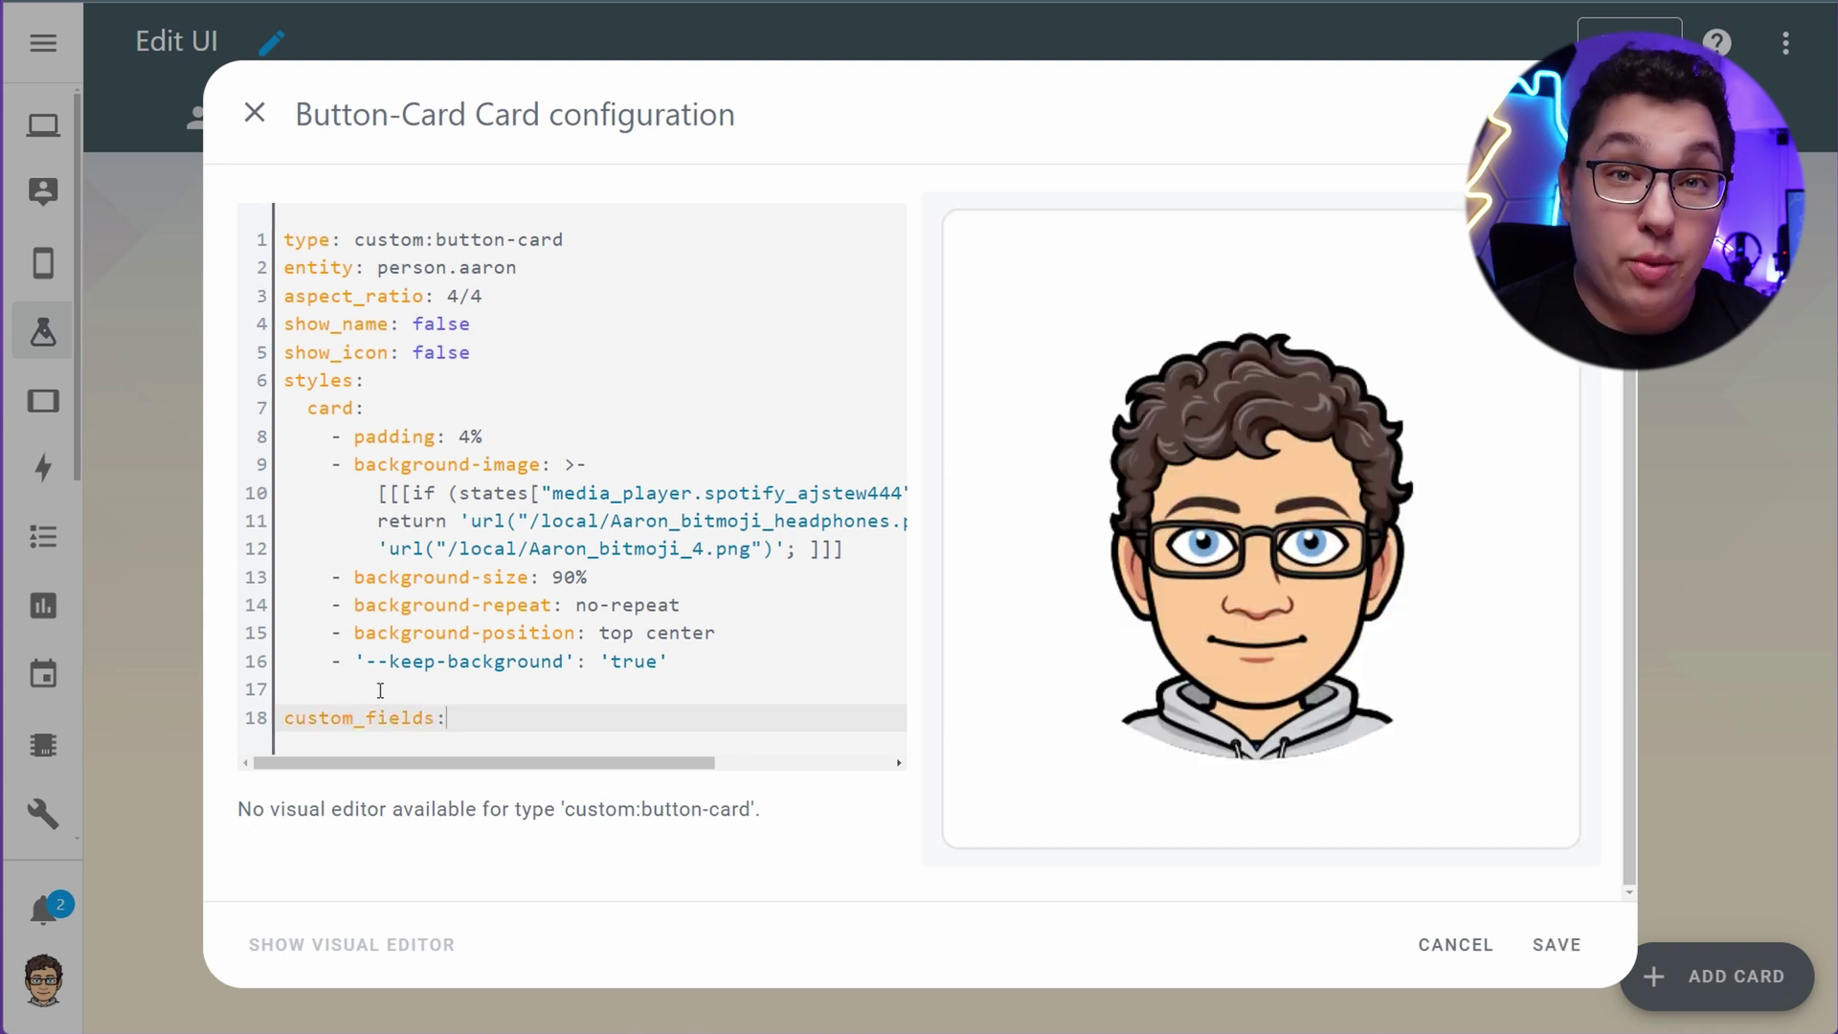
pyautogui.press('Return')
pyautogui.write('location:')
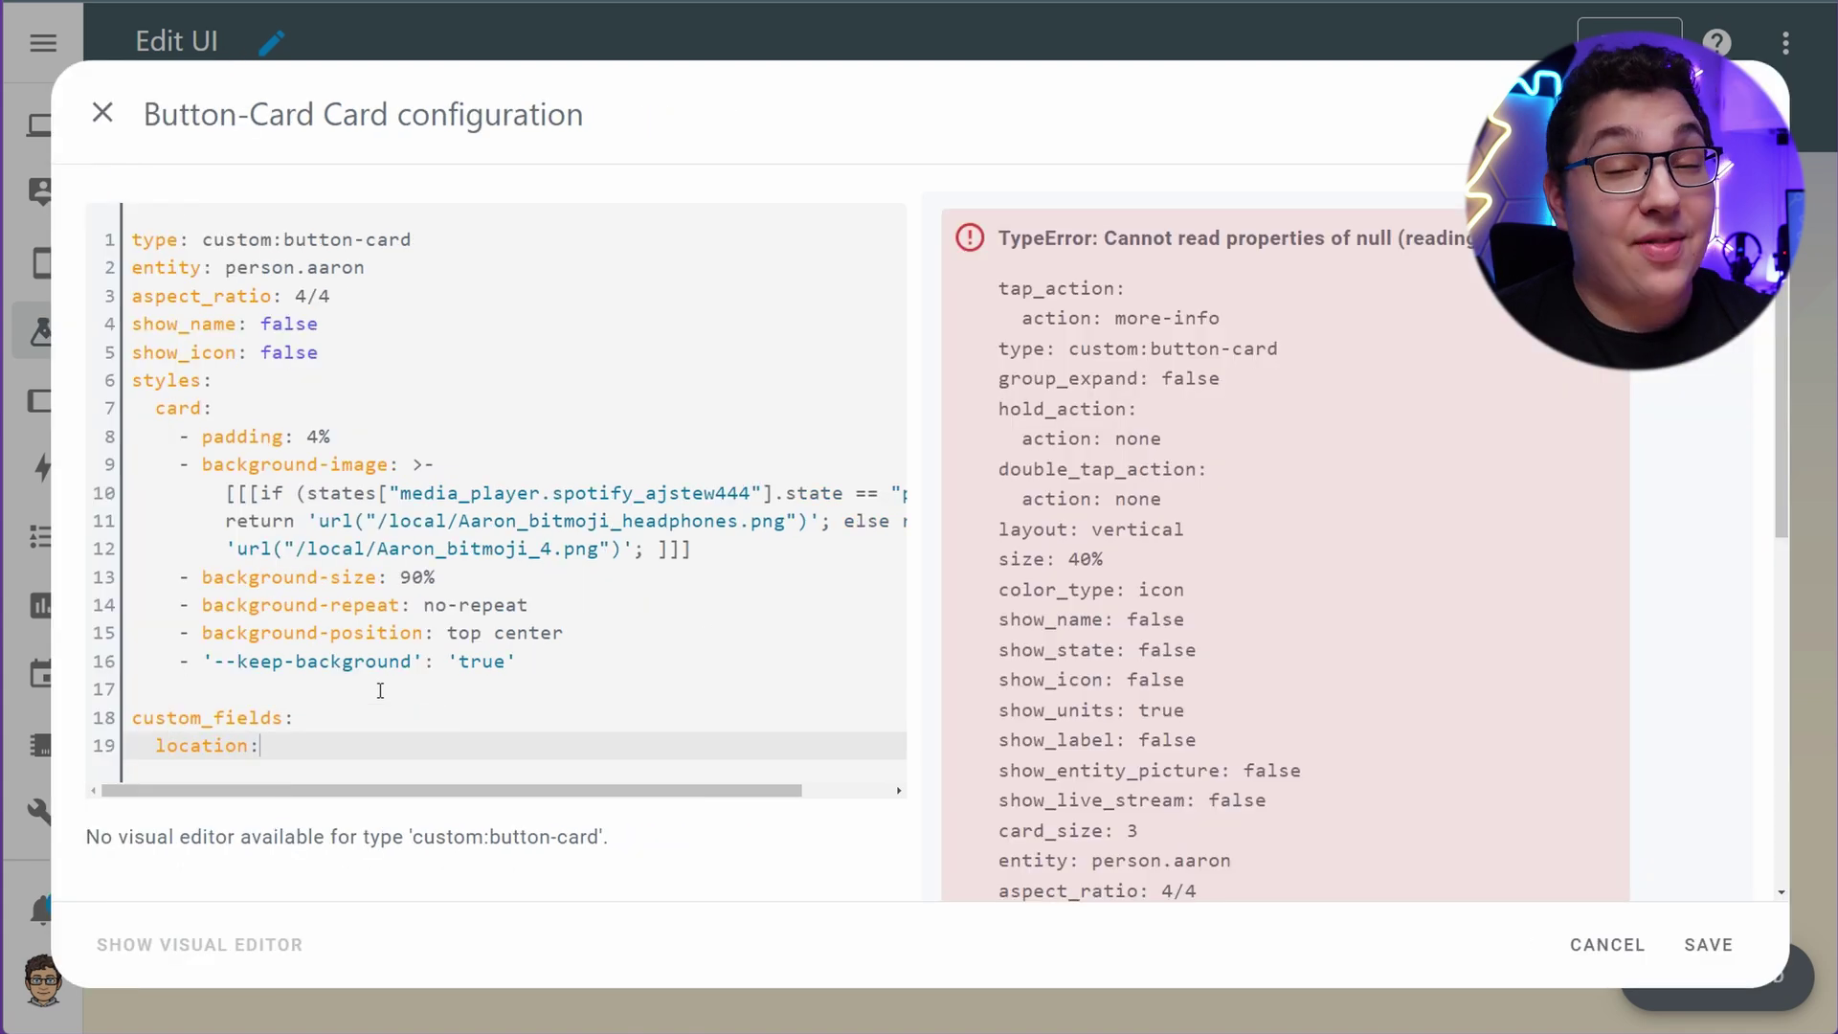
pyautogui.click(380, 690)
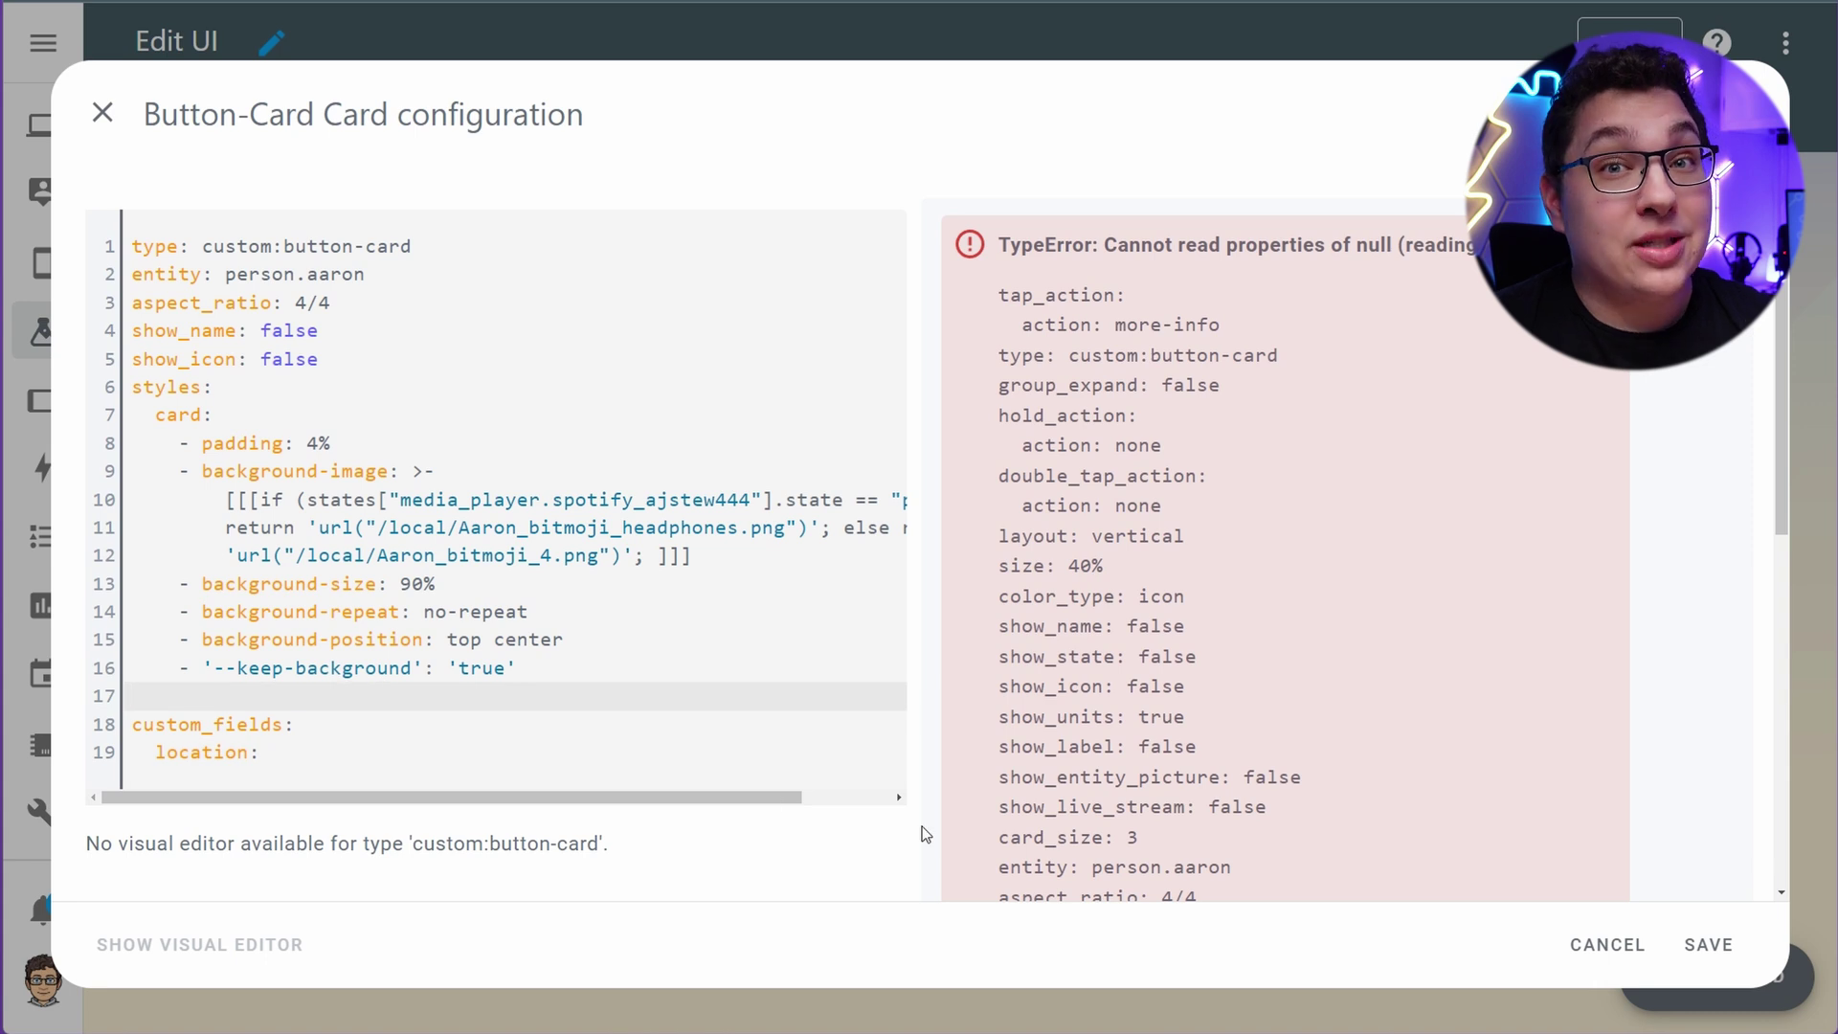
pyautogui.write('custom')
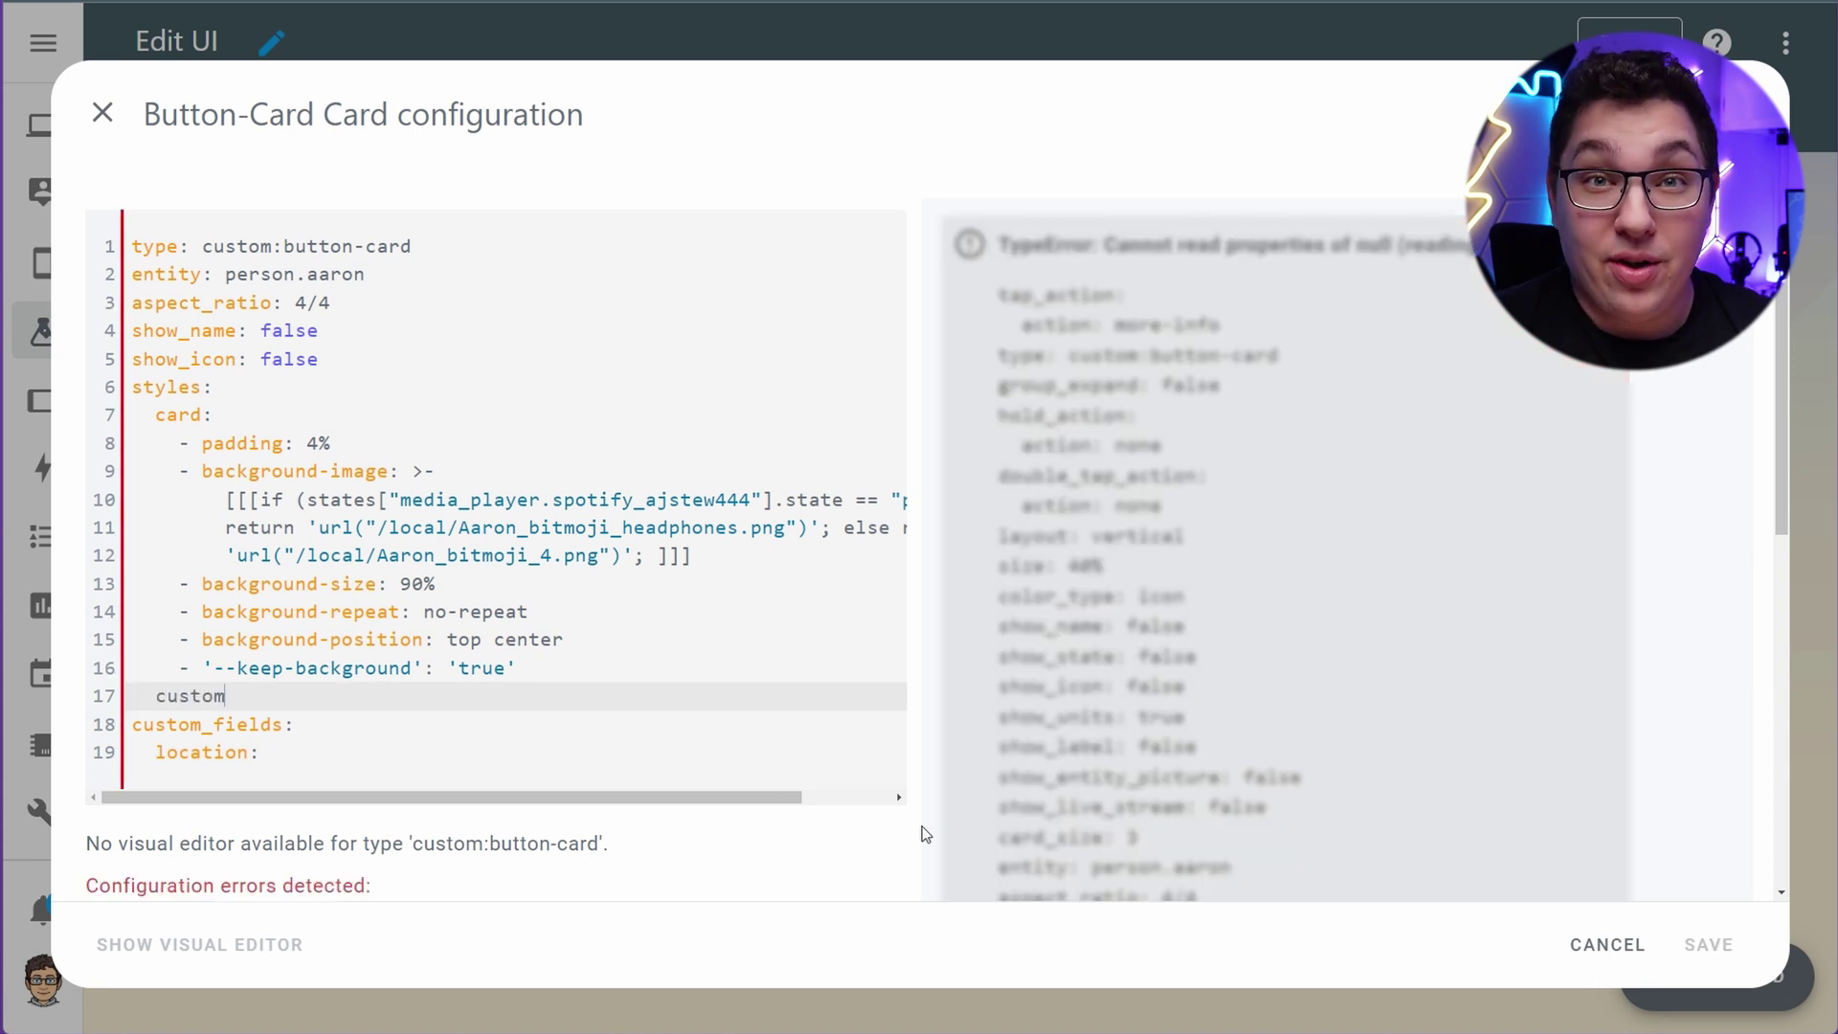
pyautogui.write('_fields:')
pyautogui.press('Return')
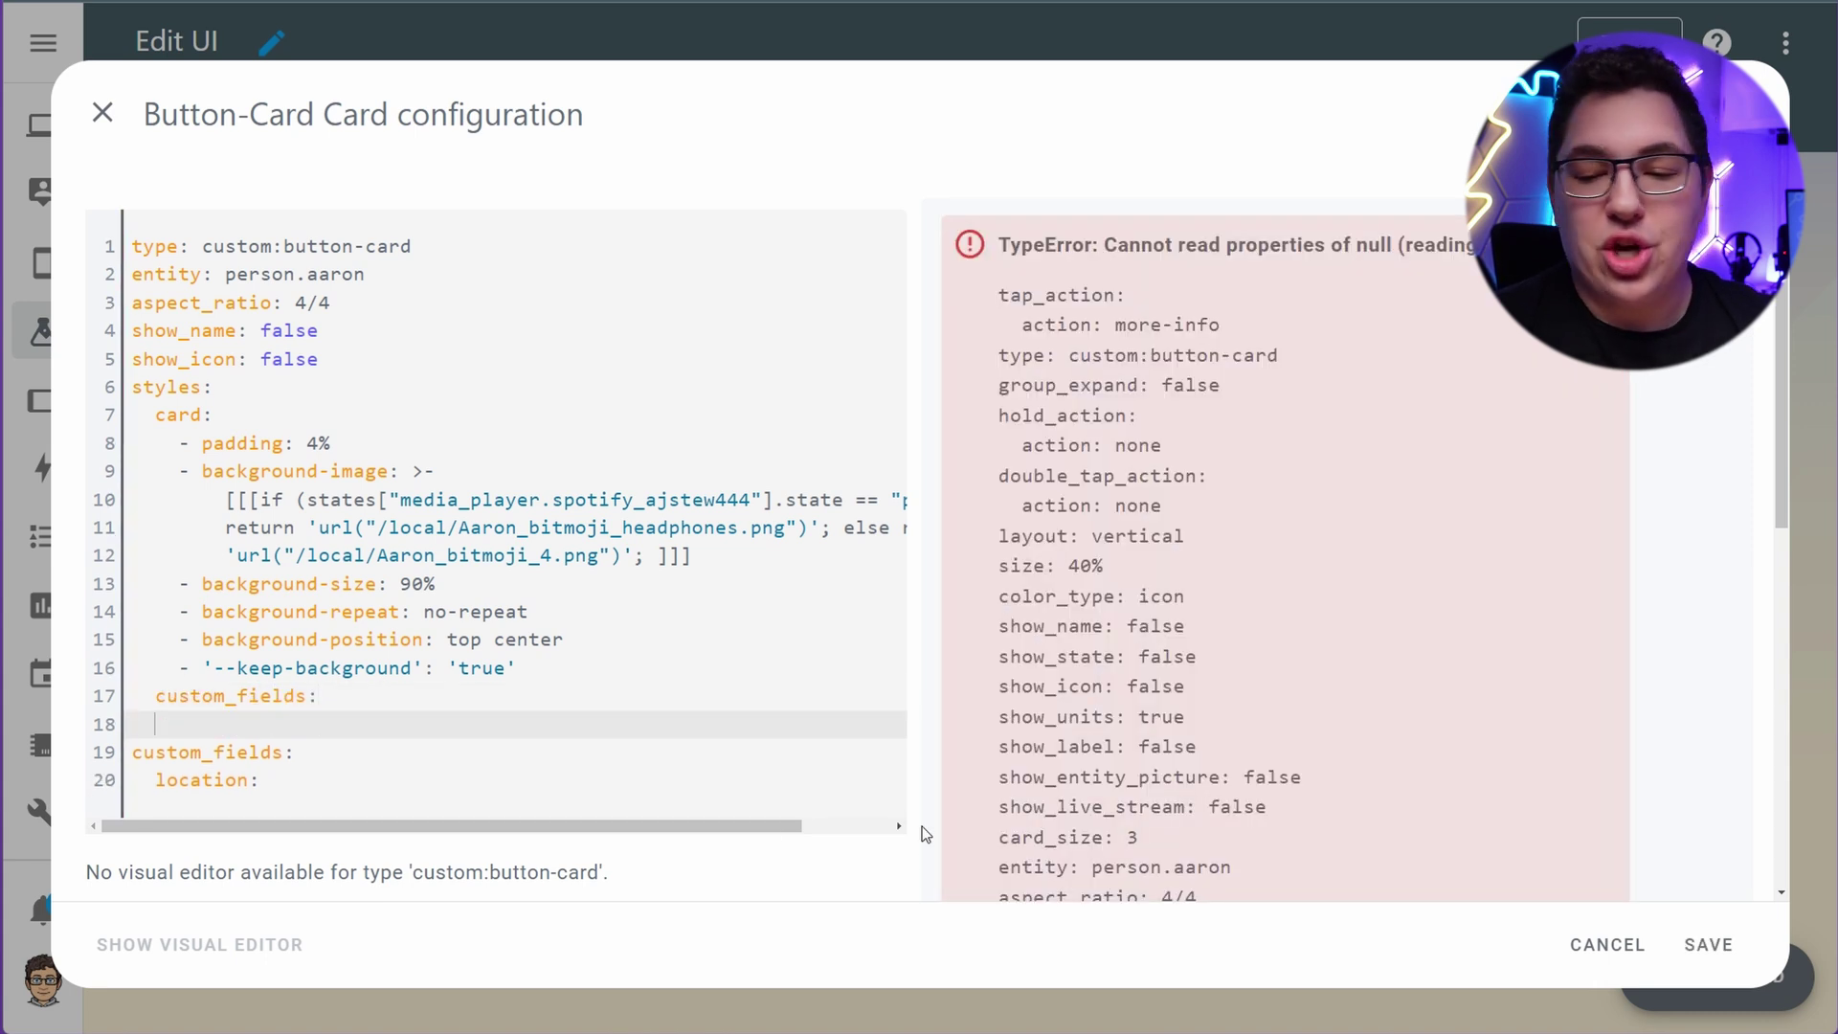
pyautogui.write('location:')
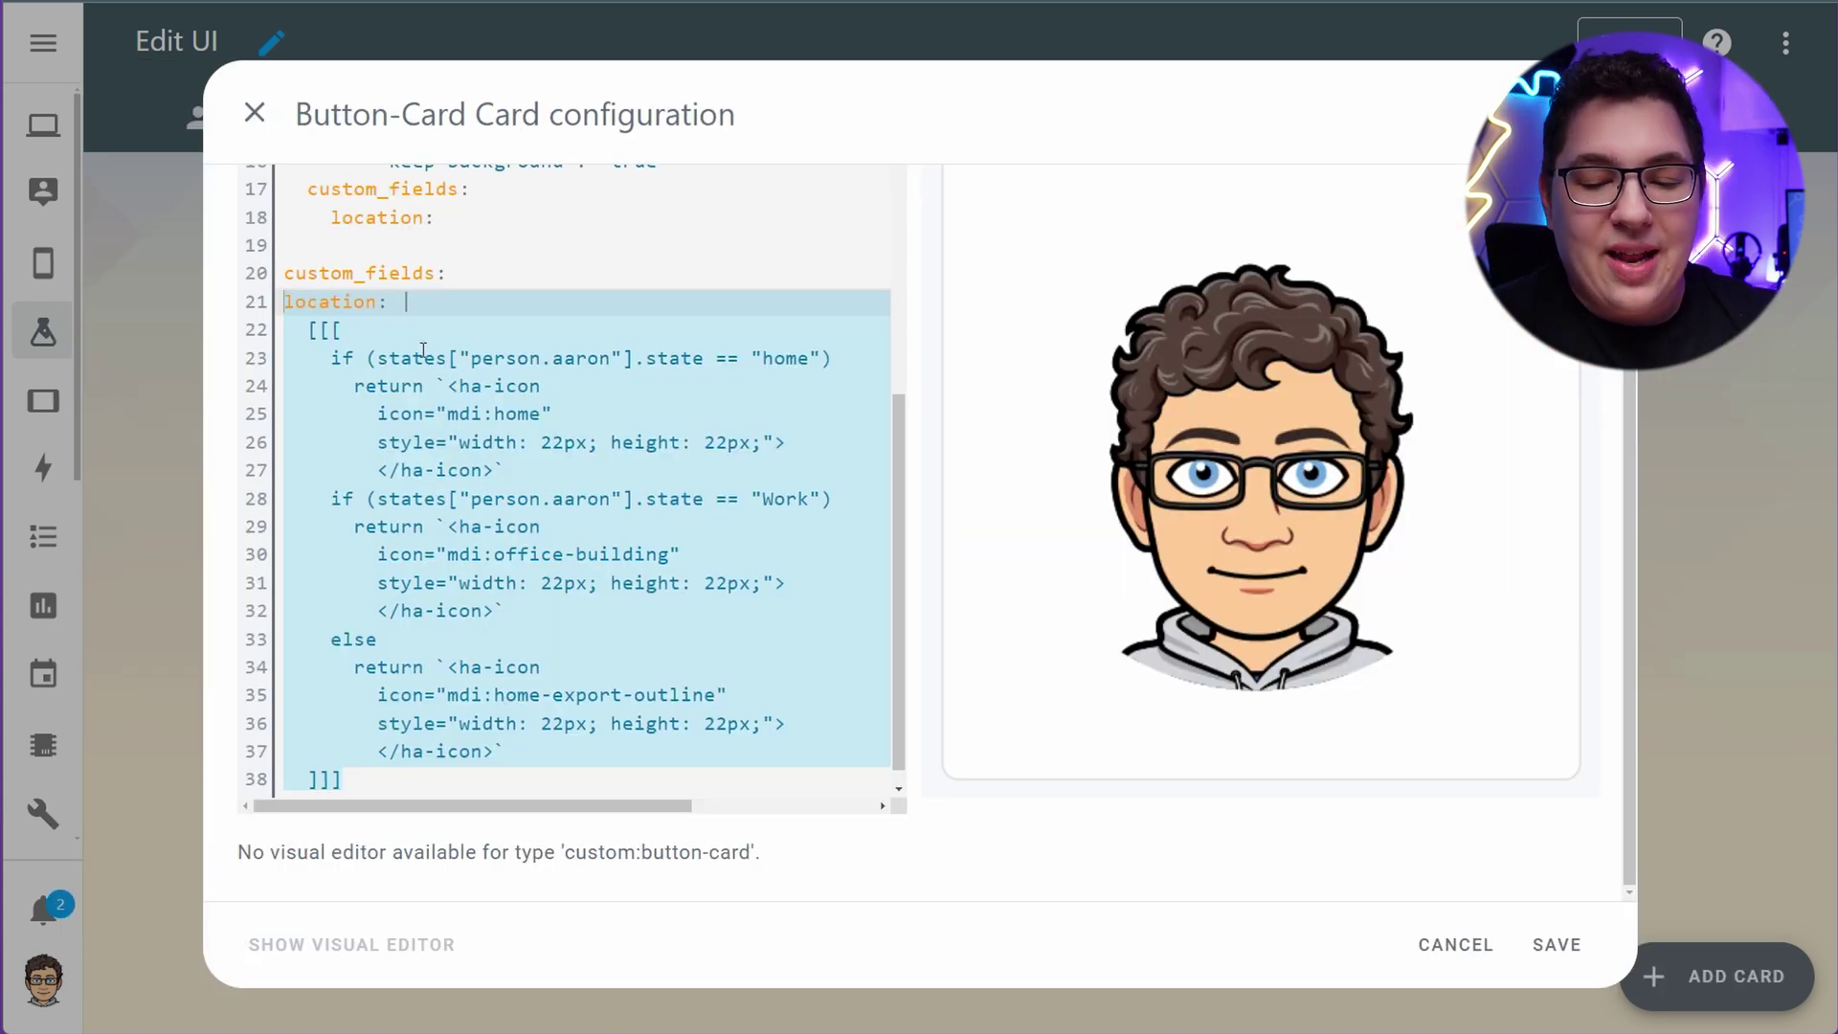
# Paste the location template returning mdi:home, mdi:office-building or mdi:home-export-outline at 22px
pyautogui.press('Right')
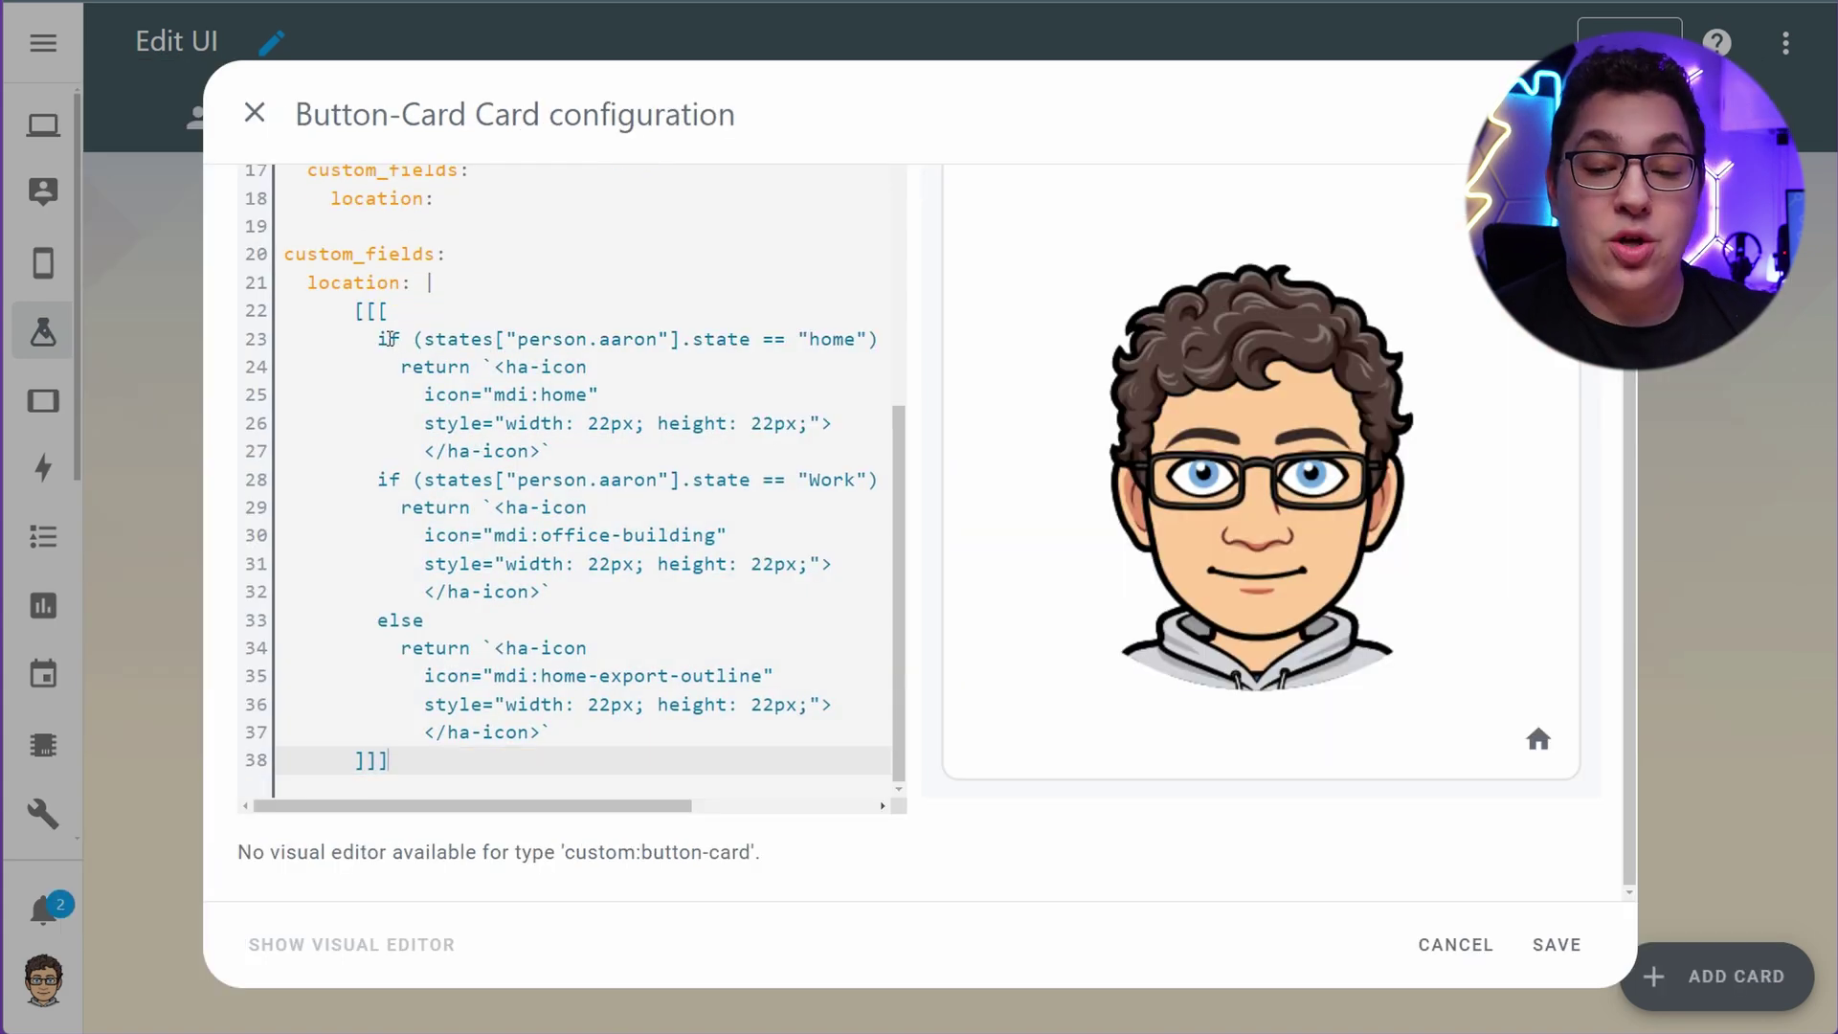
pyautogui.moveTo(377, 339); pyautogui.dragTo(877, 342)
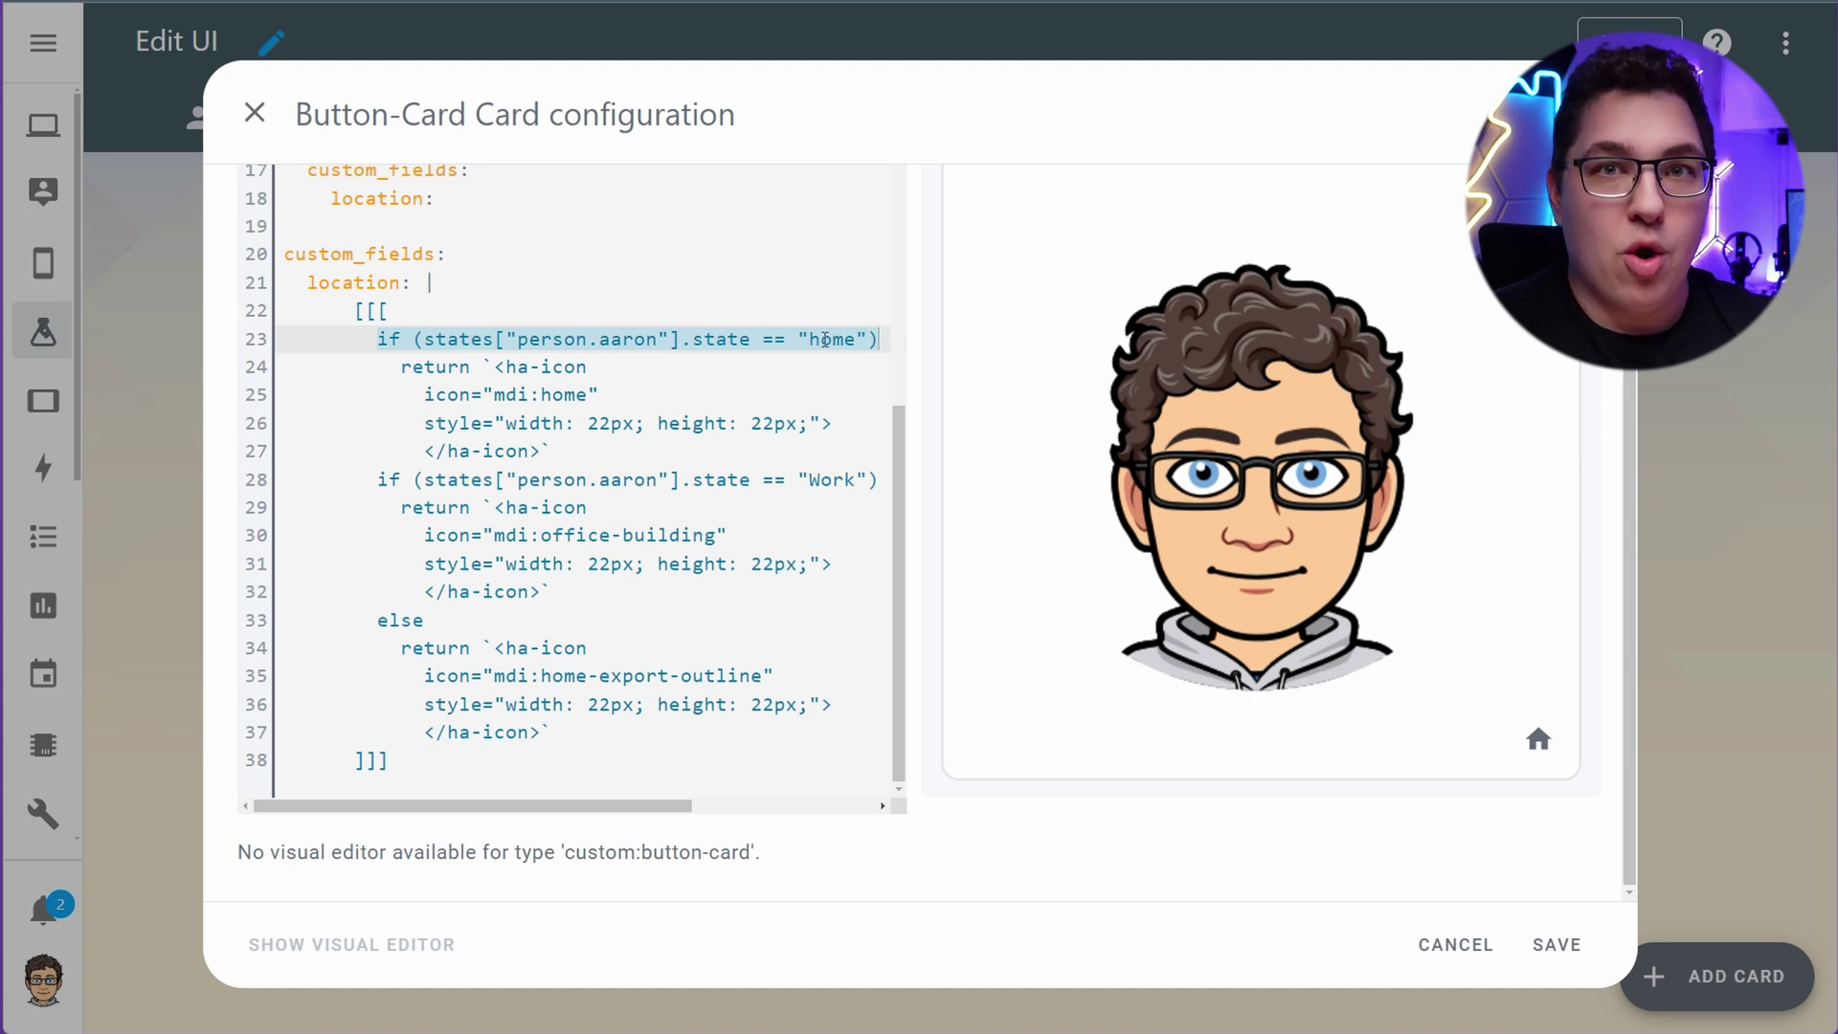
pyautogui.click(698, 394)
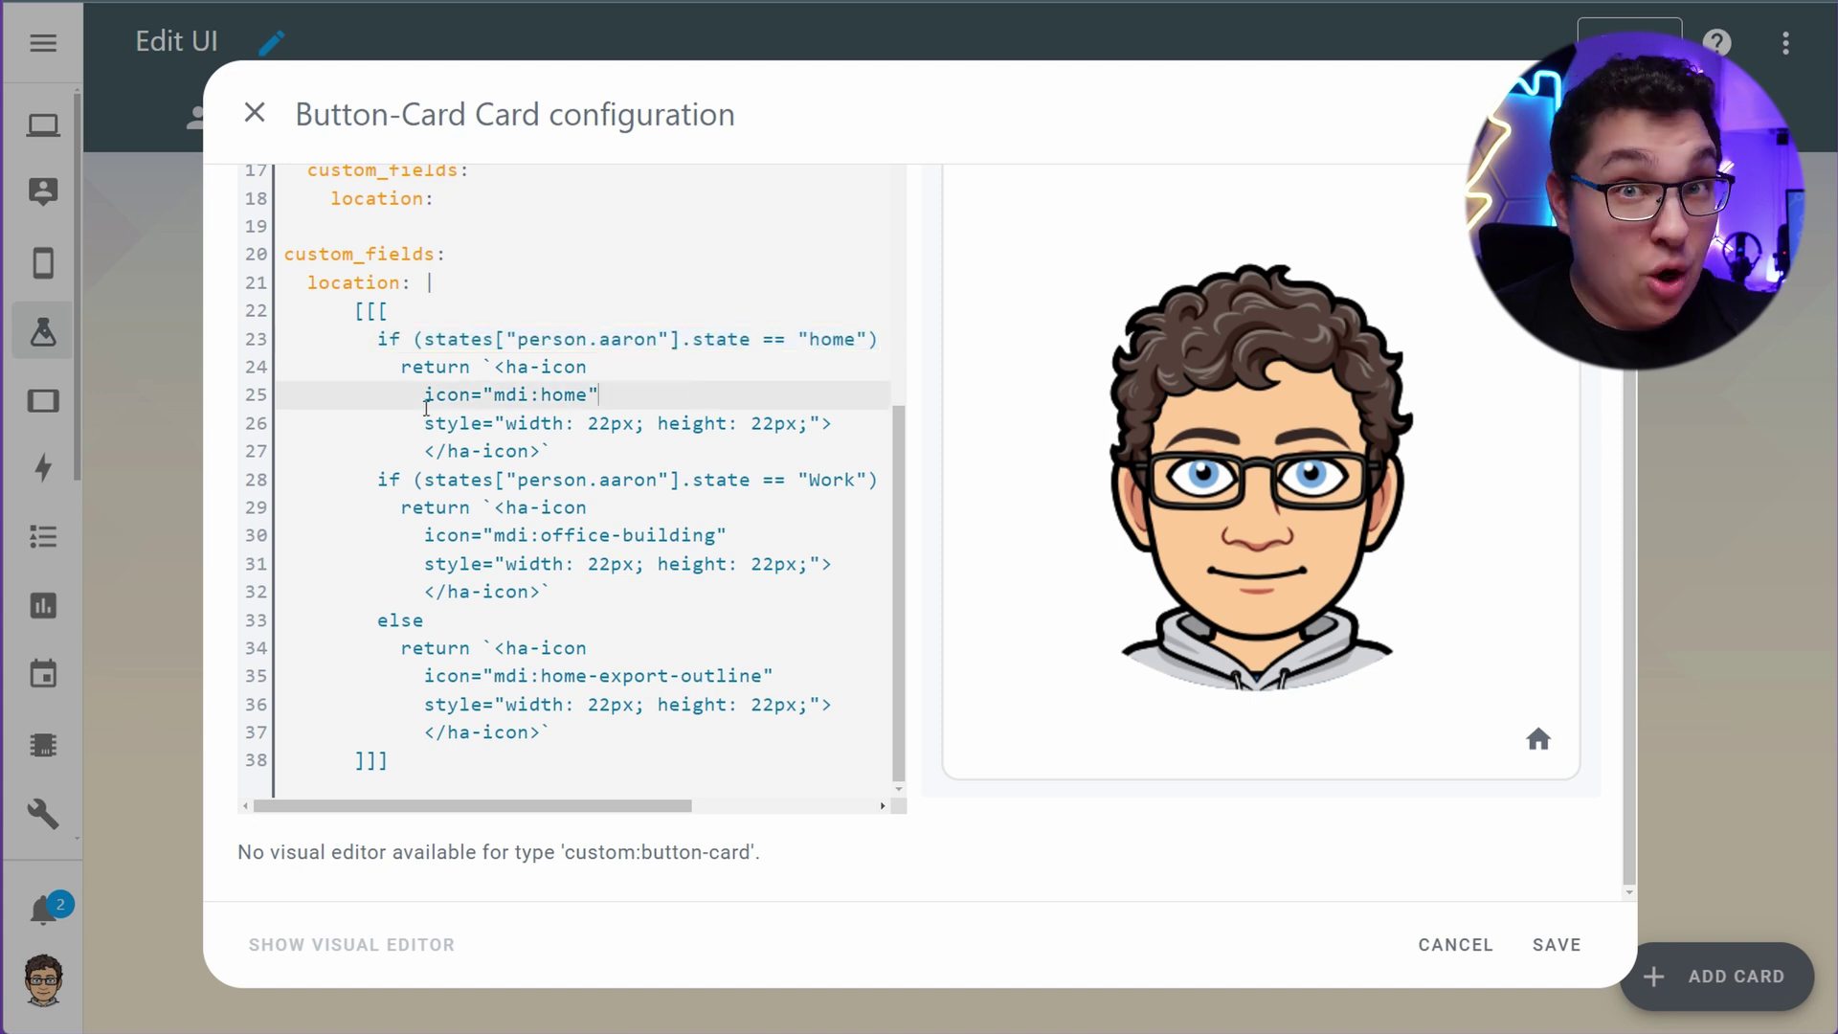
pyautogui.moveTo(428, 395); pyautogui.dragTo(624, 387)
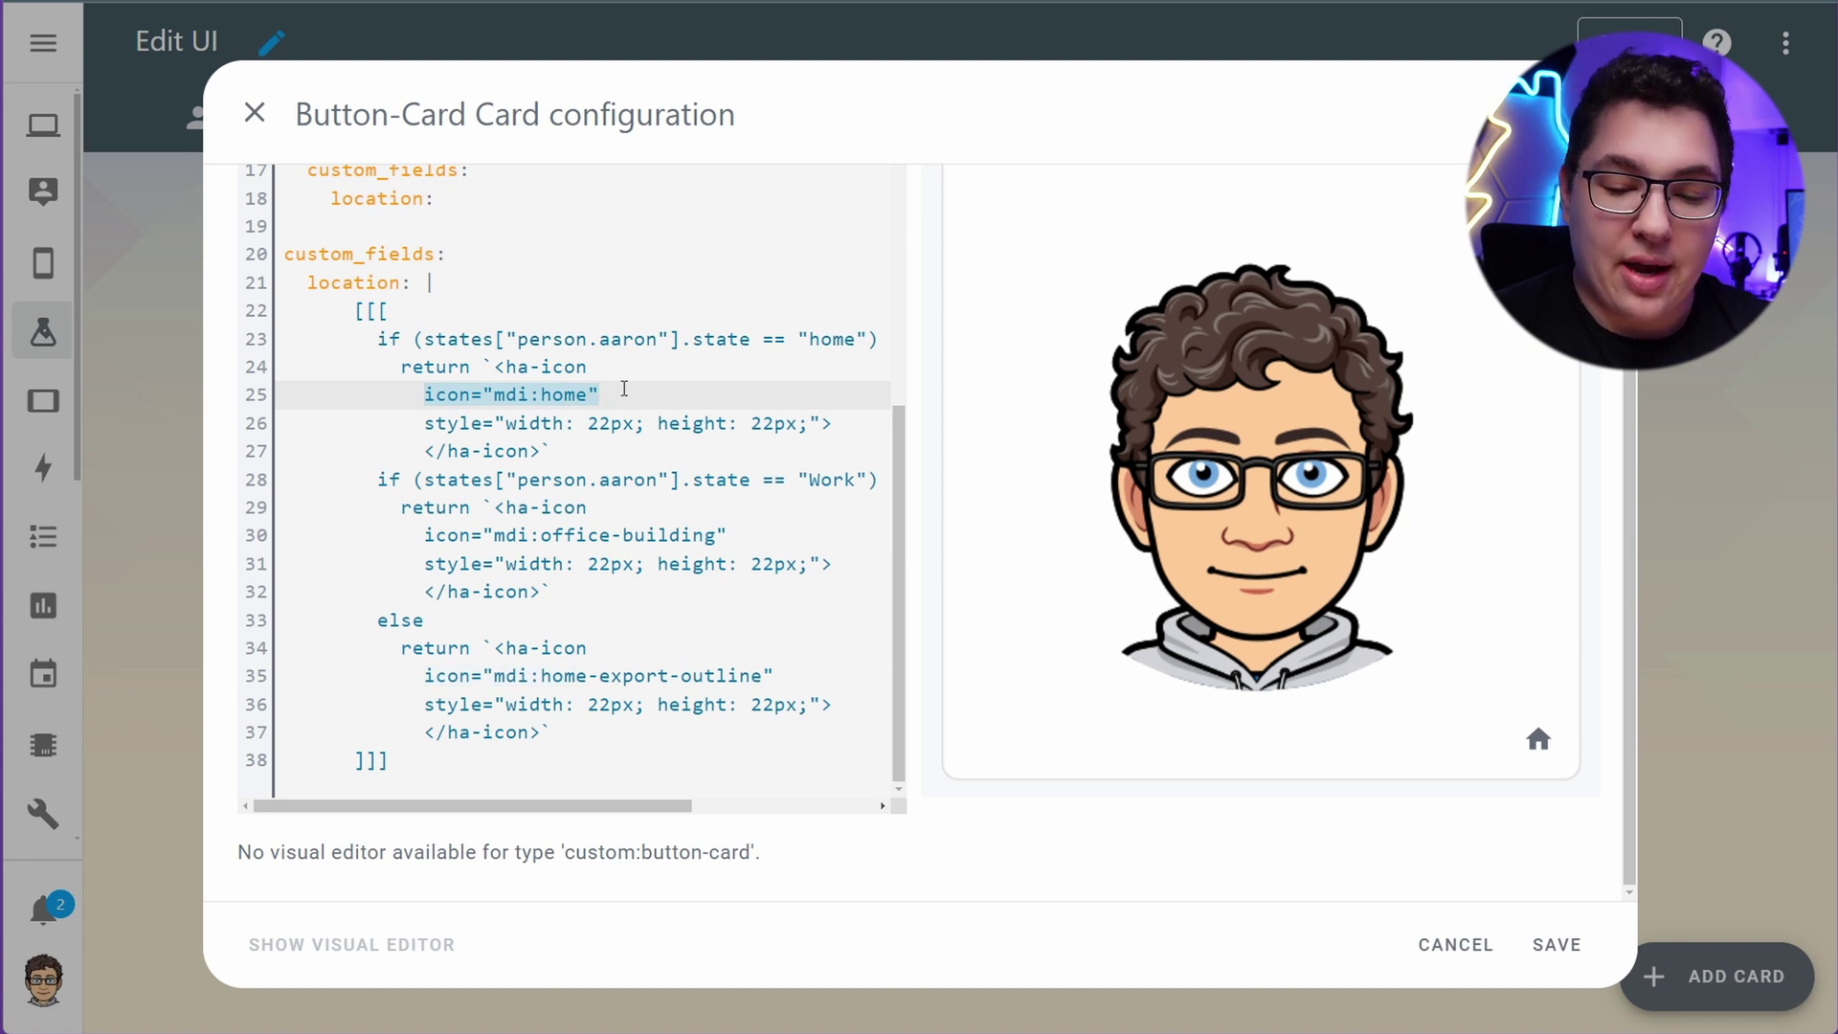
pyautogui.moveTo(427, 423); pyautogui.dragTo(809, 426)
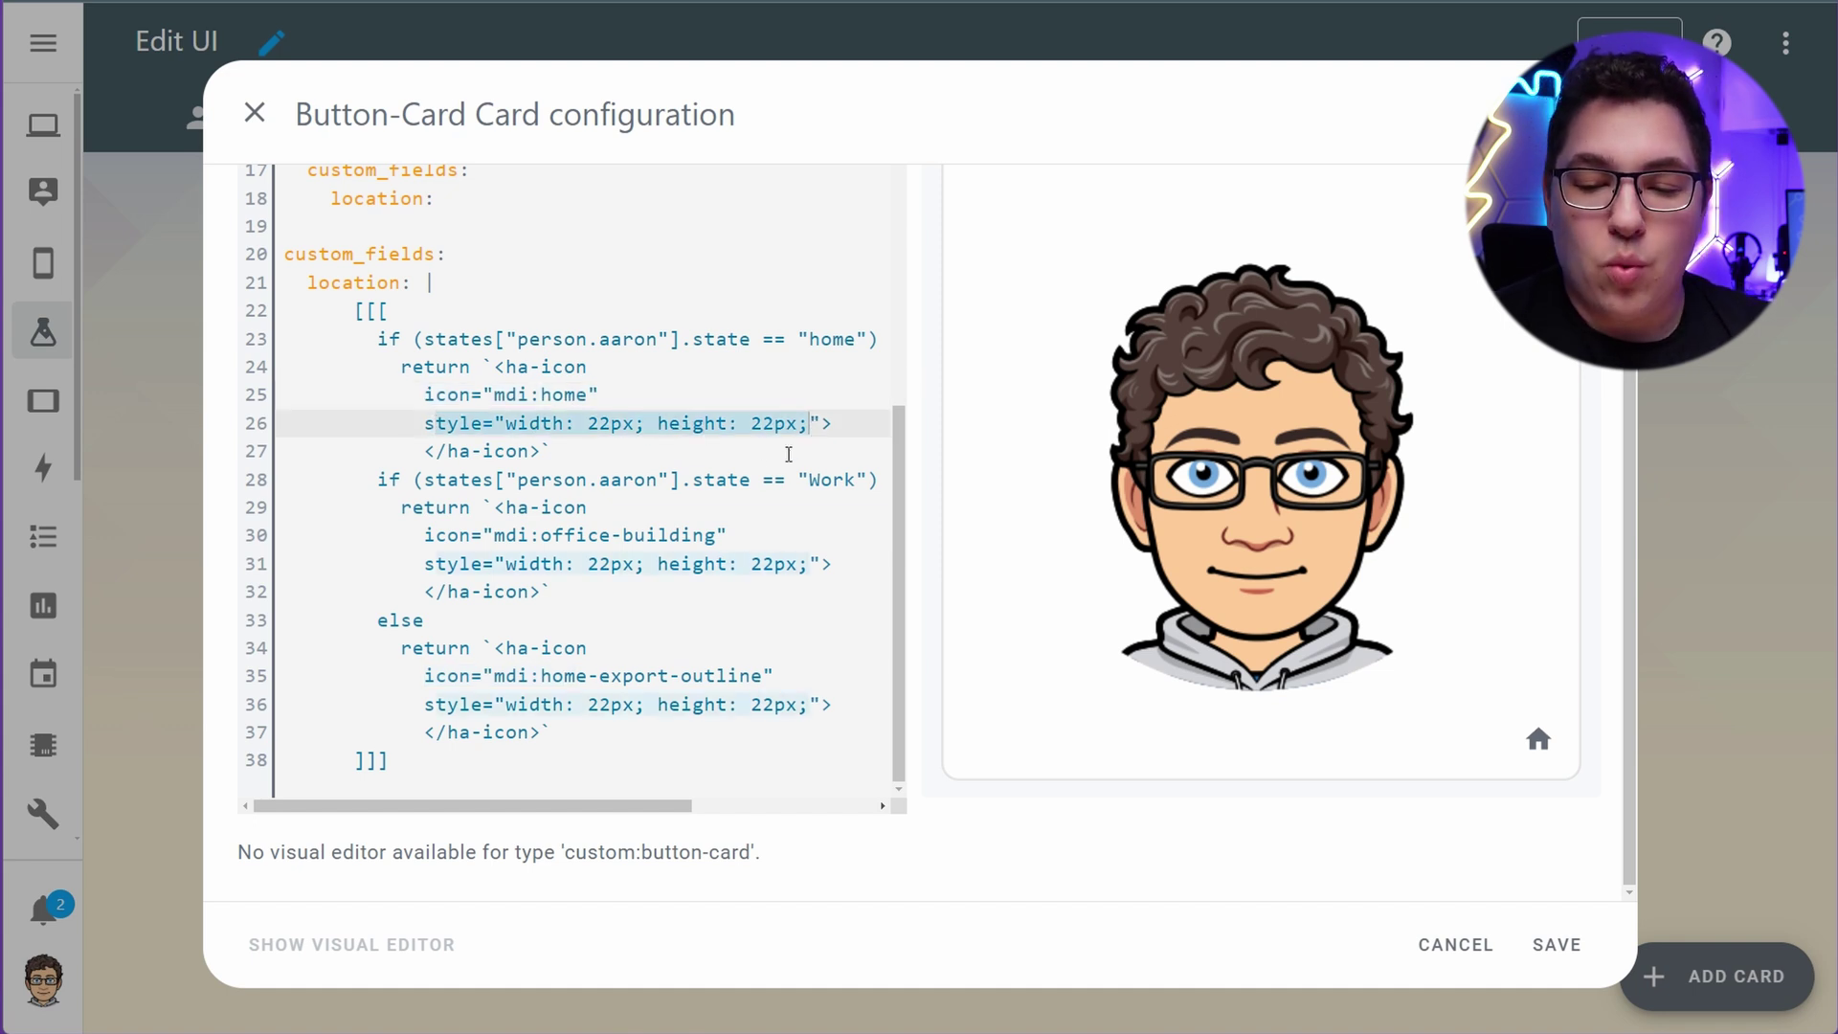
pyautogui.click(728, 482)
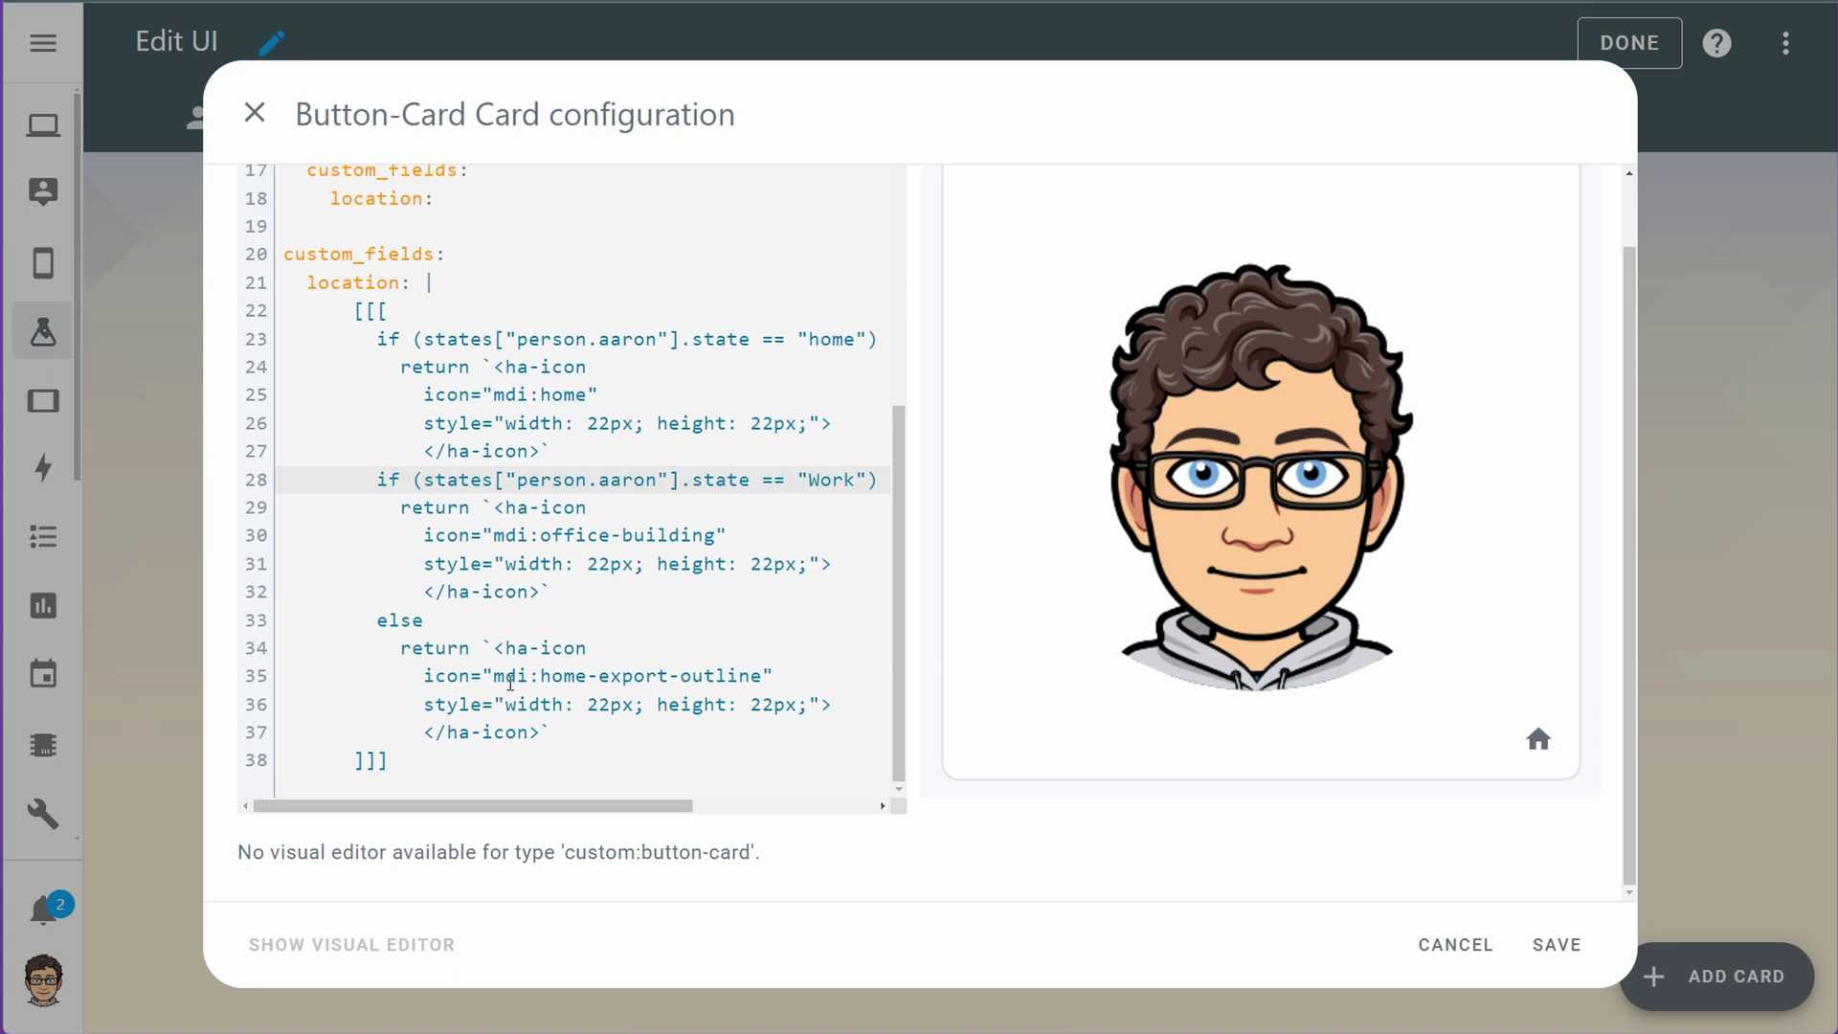
pyautogui.scroll(3, 511, 681)
pyautogui.click(443, 380)
pyautogui.press('Return')
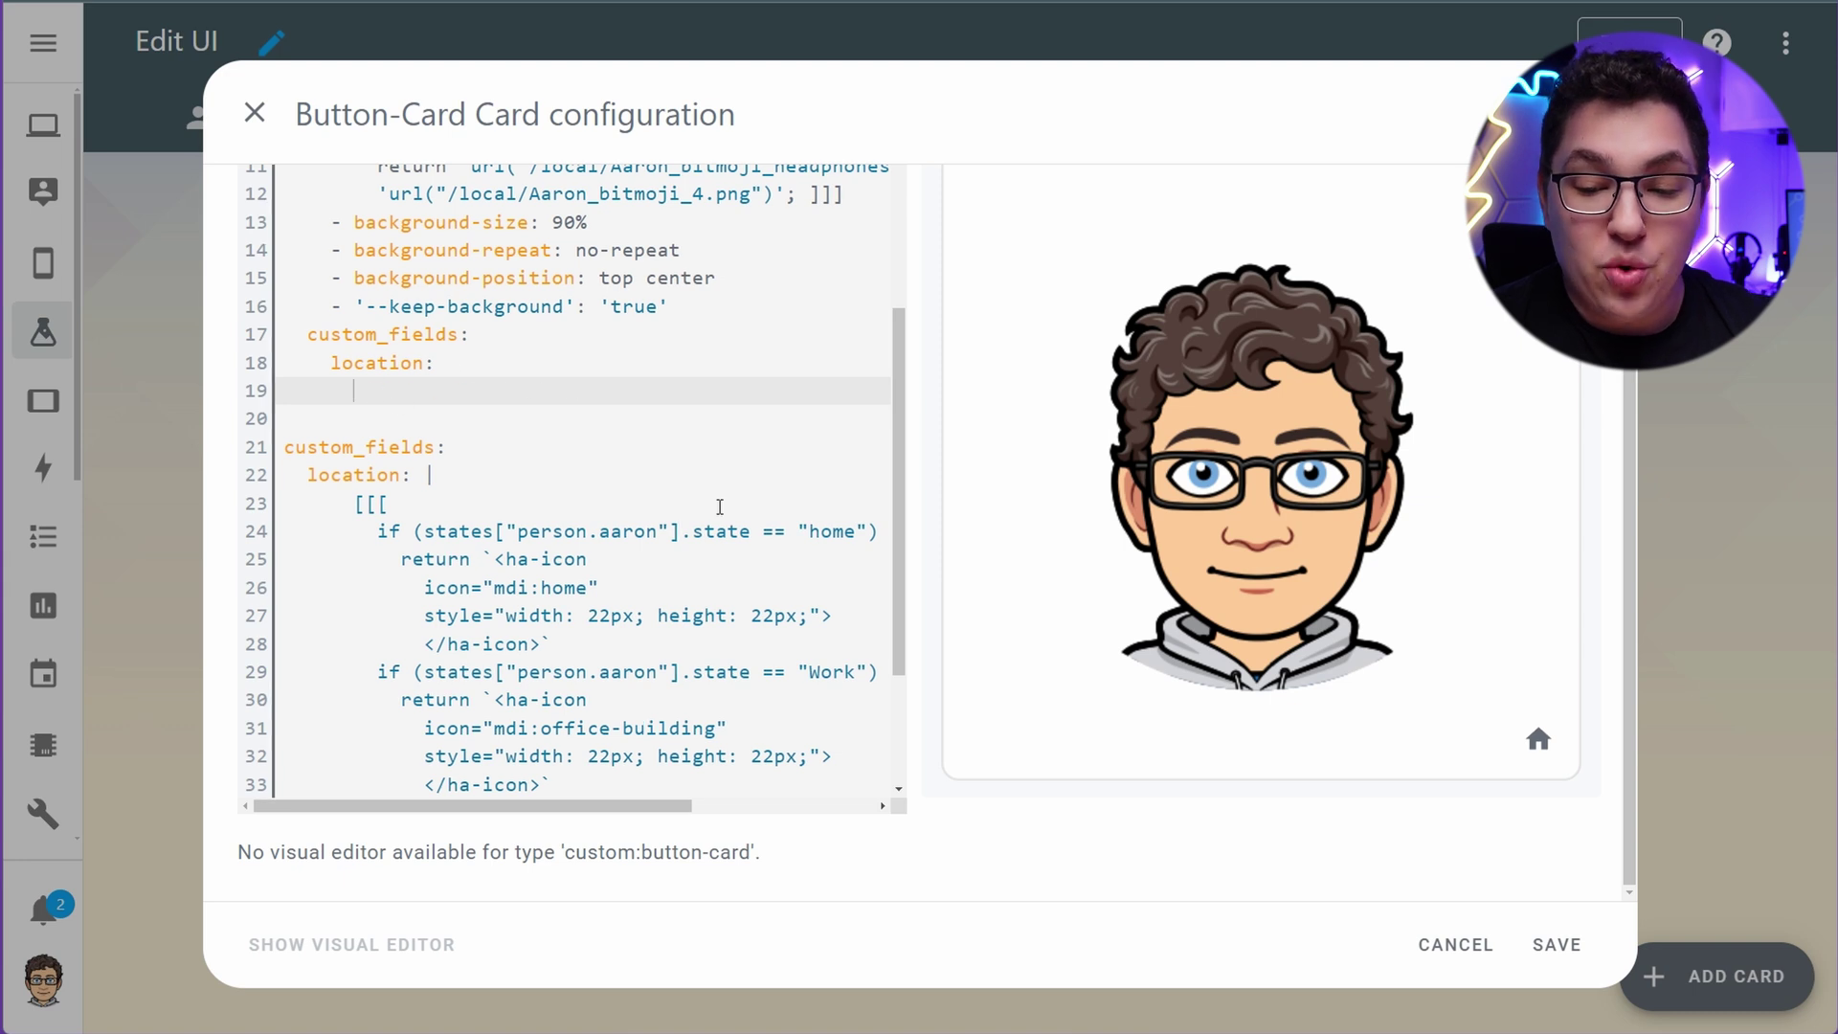
# Add position: absolute, left: 4% and top: 4% lines to the location field's styles
pyautogui.write('- position: absolute')
pyautogui.press('Return')
pyautogui.write('- left: 4%')
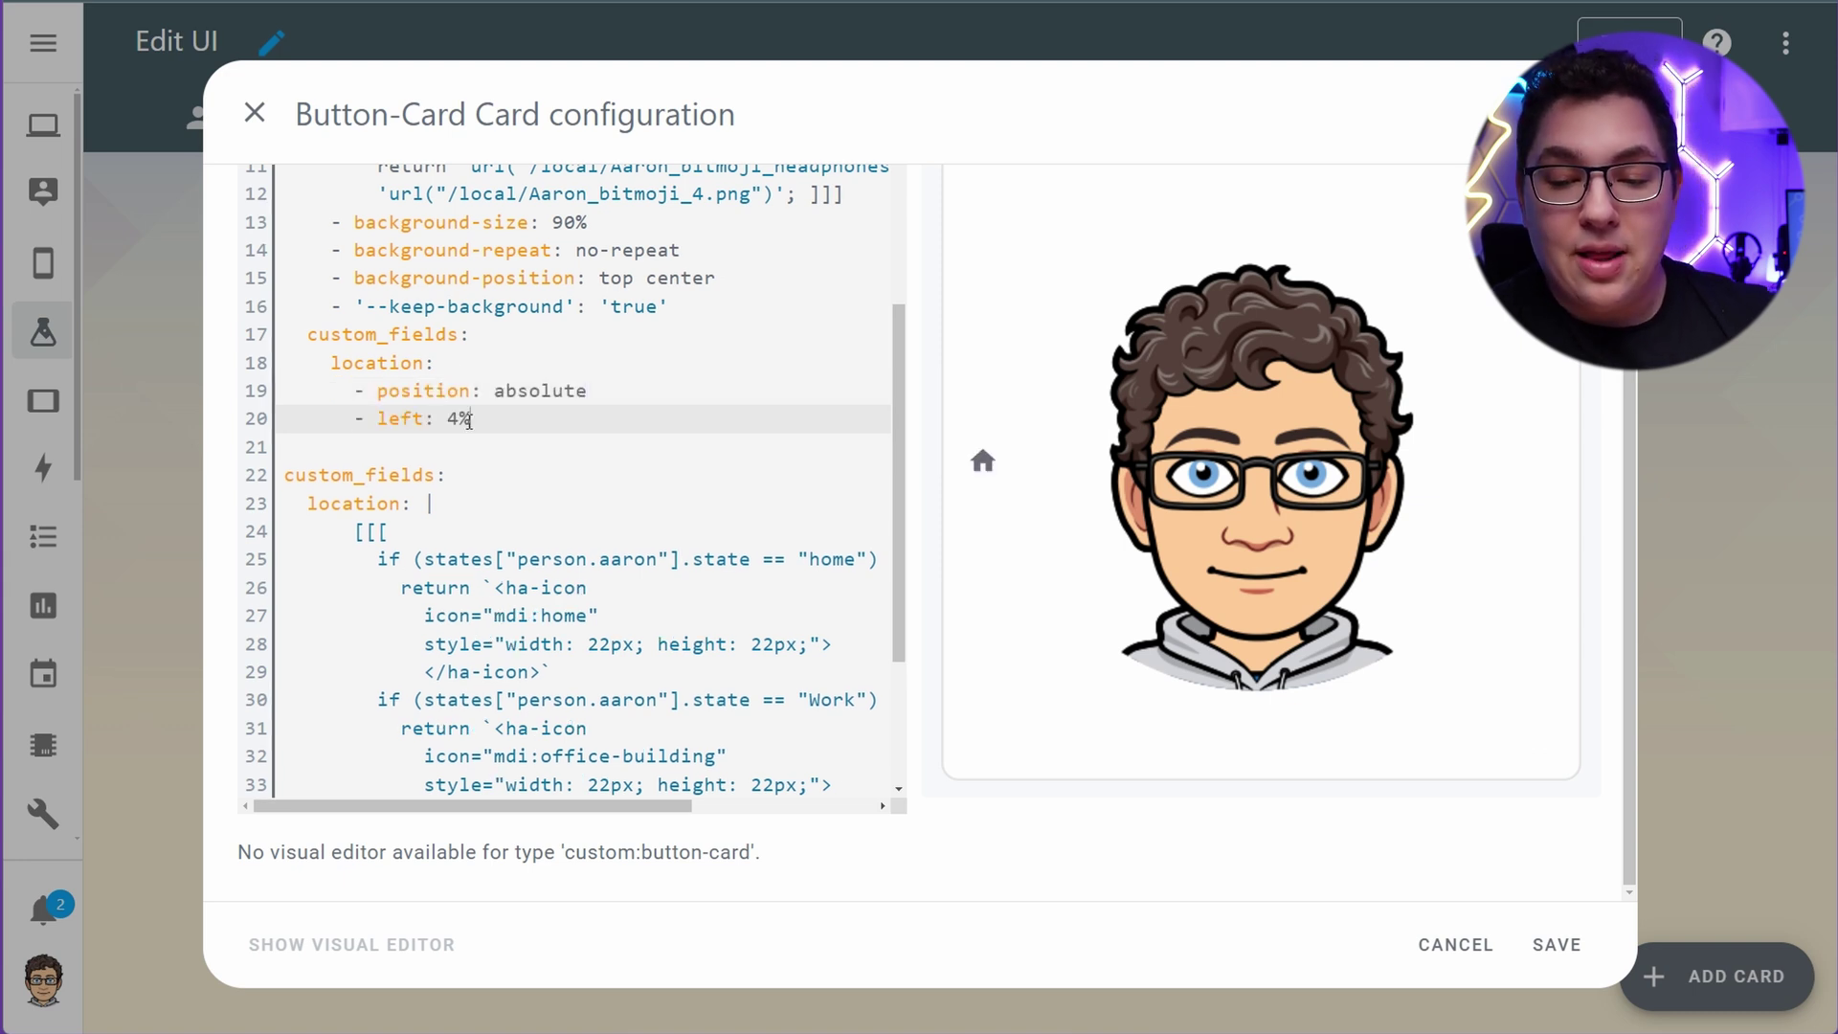
pyautogui.press('Return')
pyautogui.write('- top: 4&')
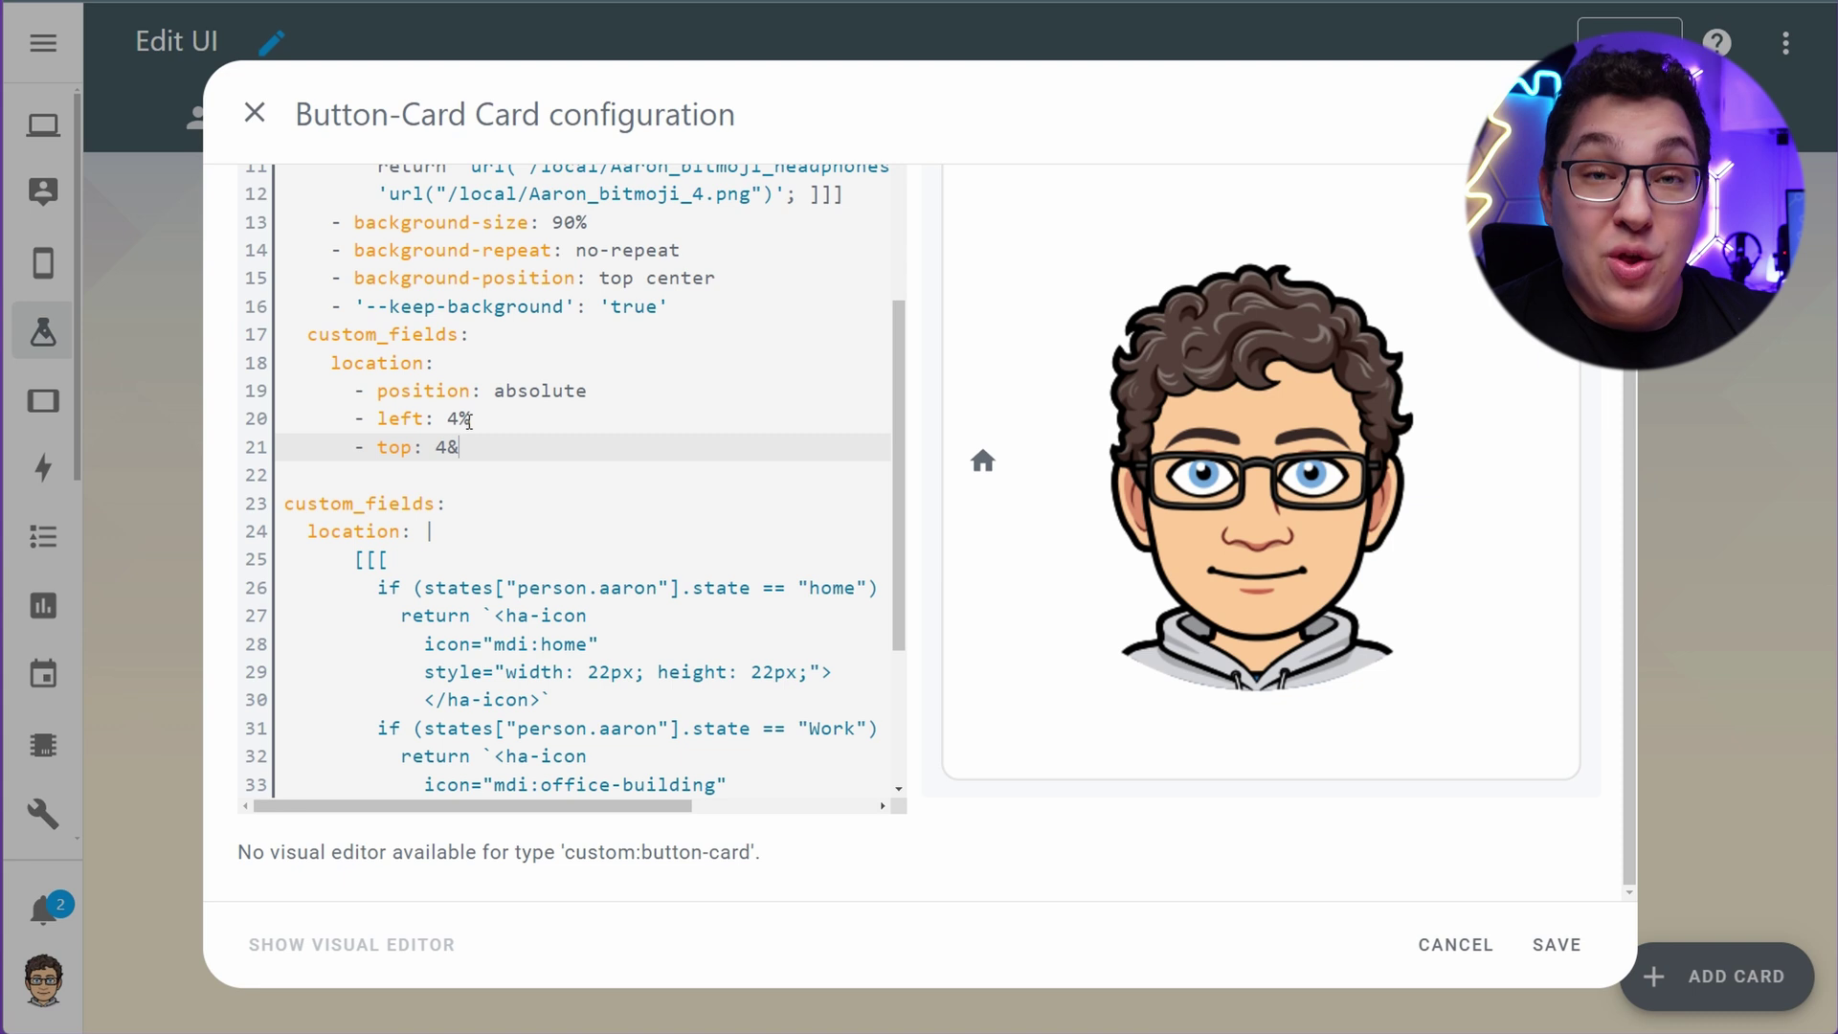
pyautogui.press('BackSpace')
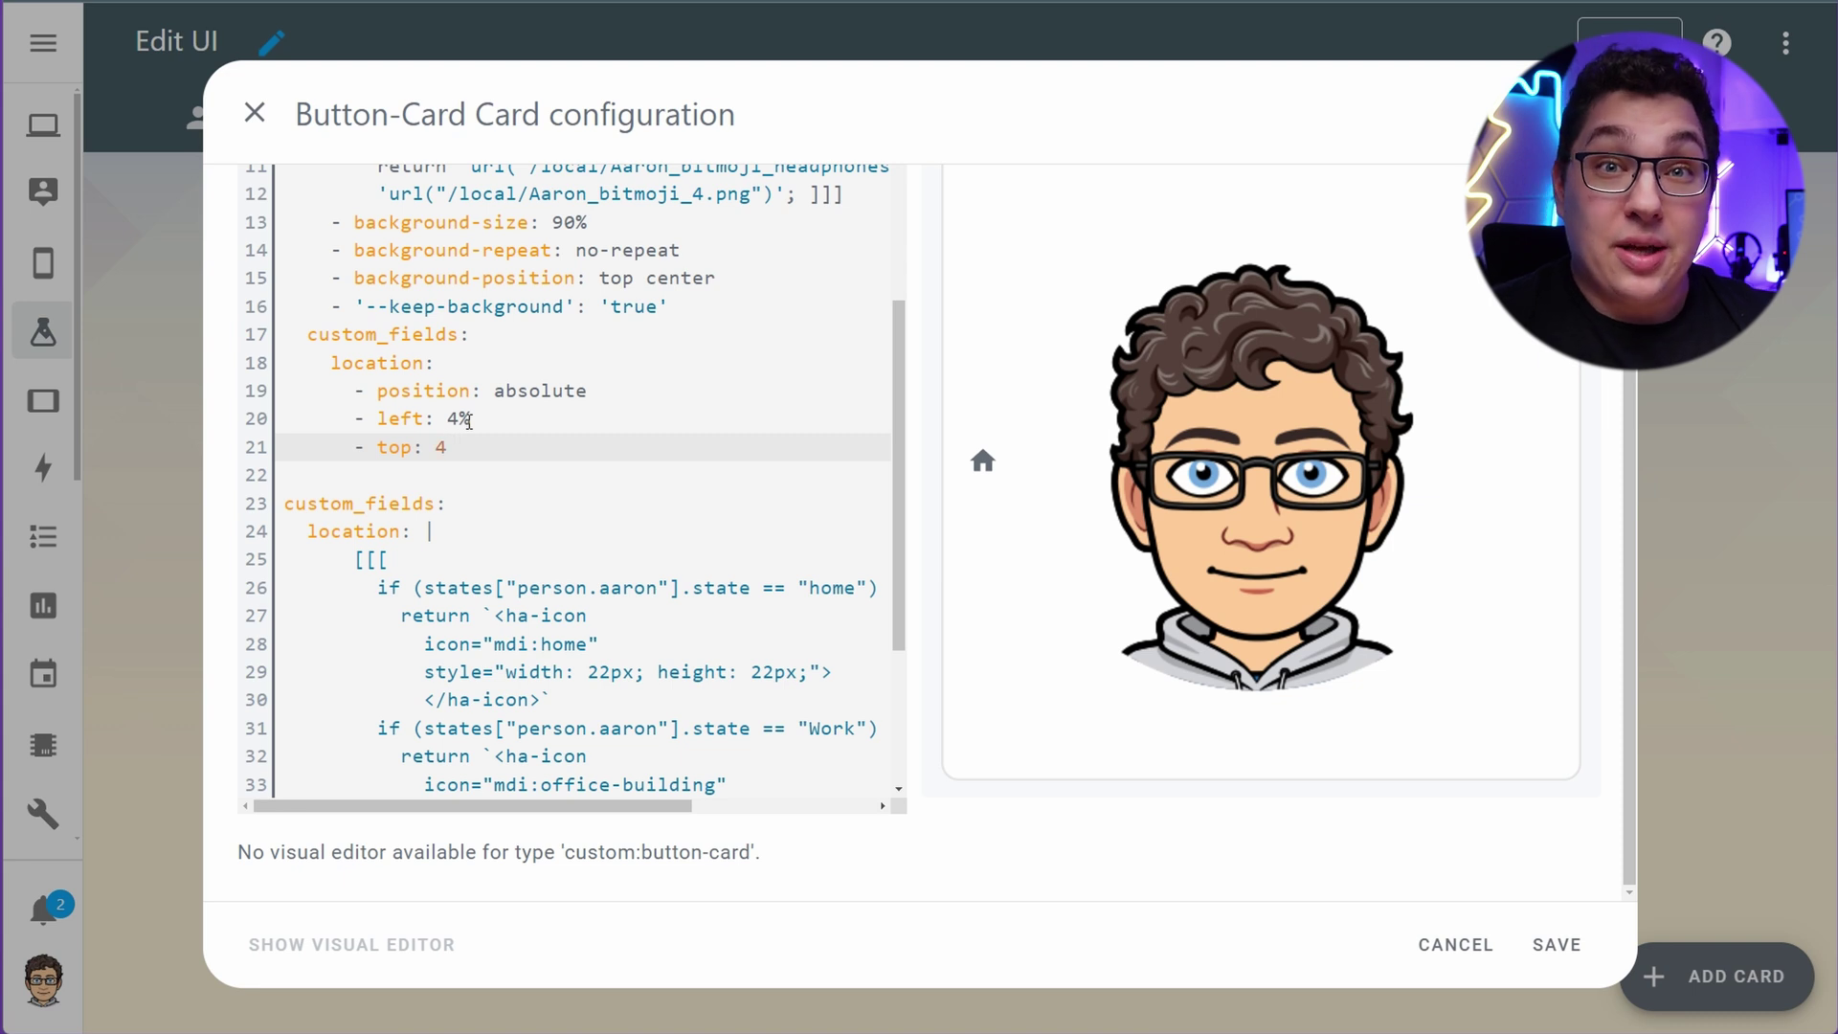
pyautogui.write('%')
pyautogui.press('Return')
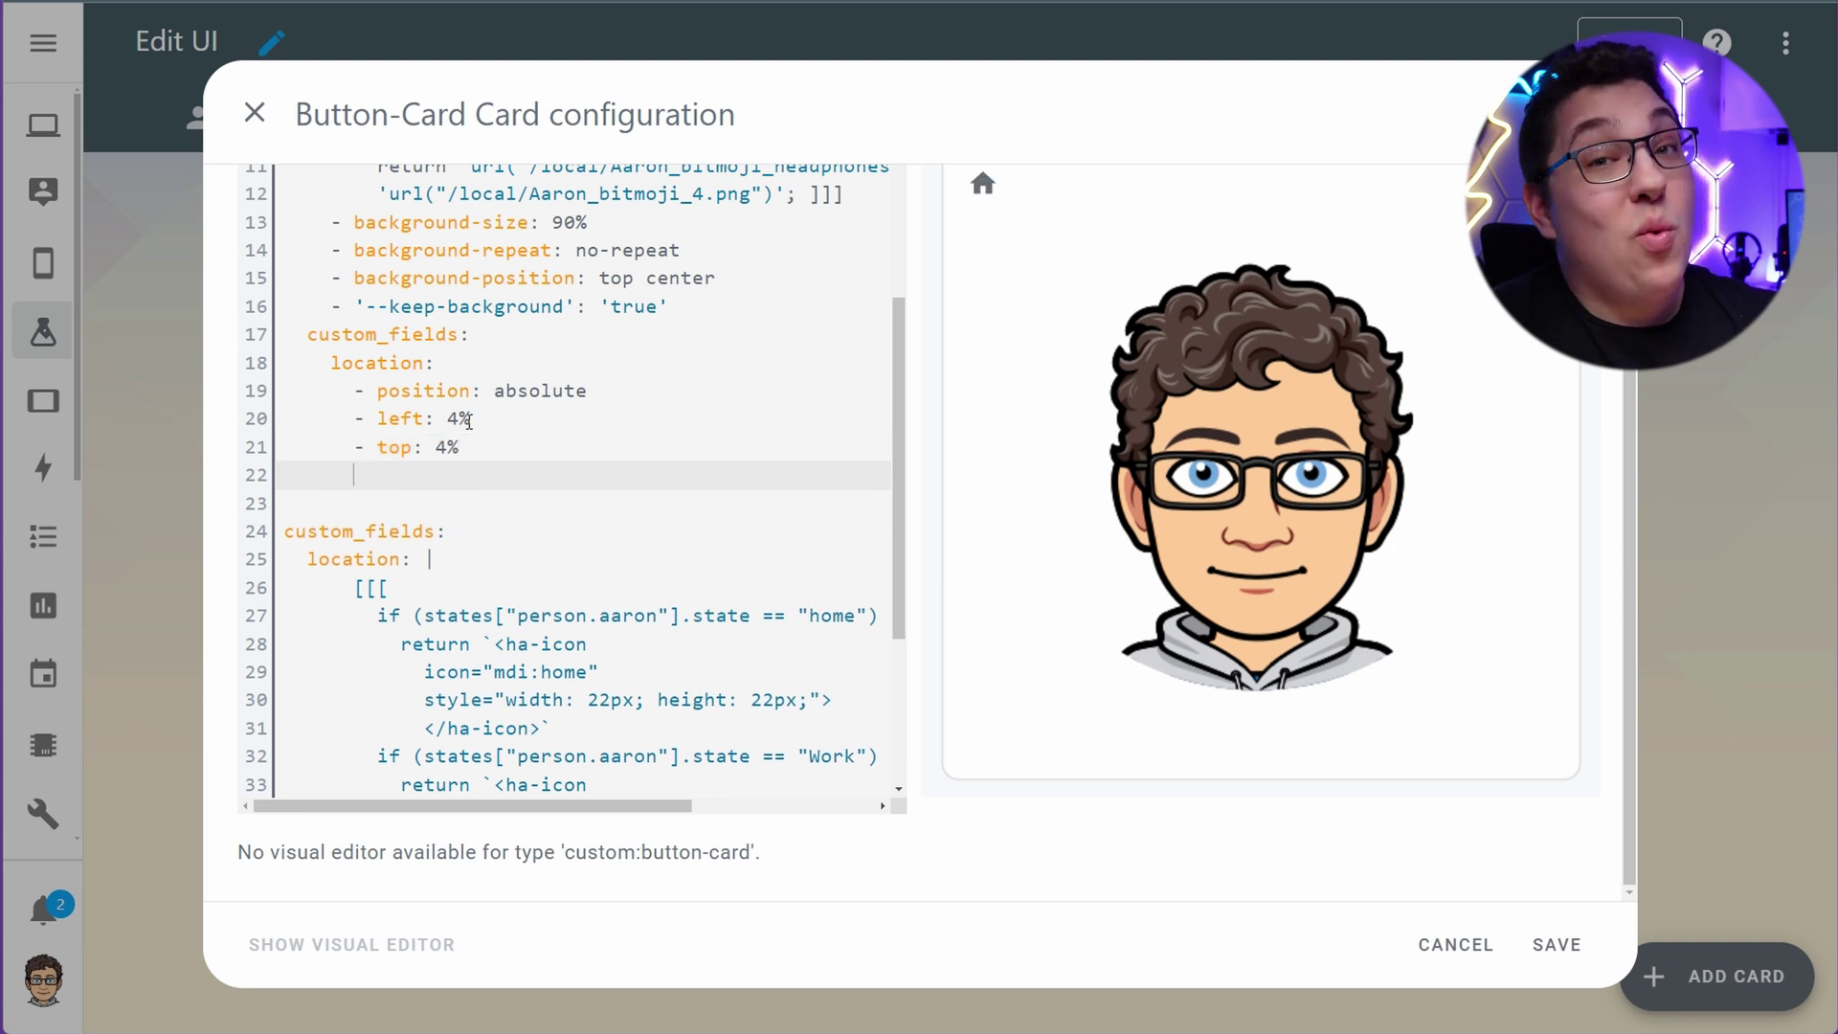
# Change the first offset to right: 4% and add a left: 4% line below it
pyautogui.doubleClick(393, 420)
pyautogui.write('r')
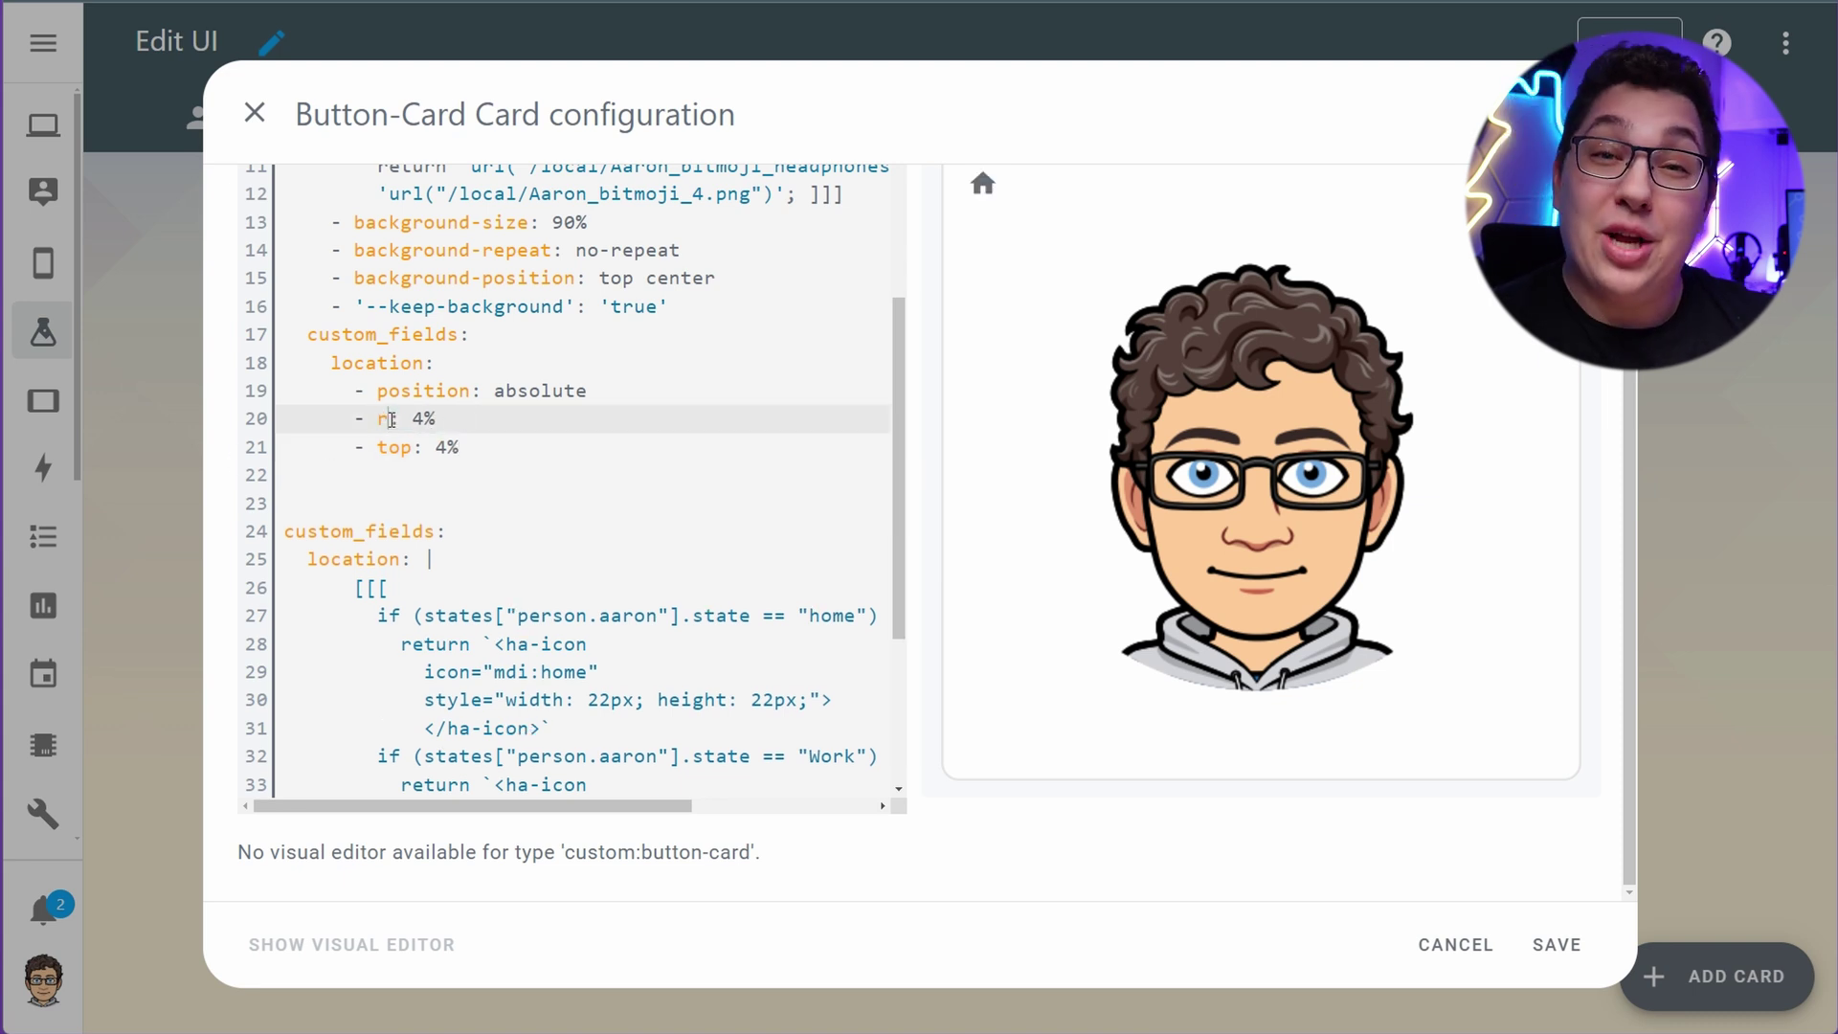
pyautogui.write('ight')
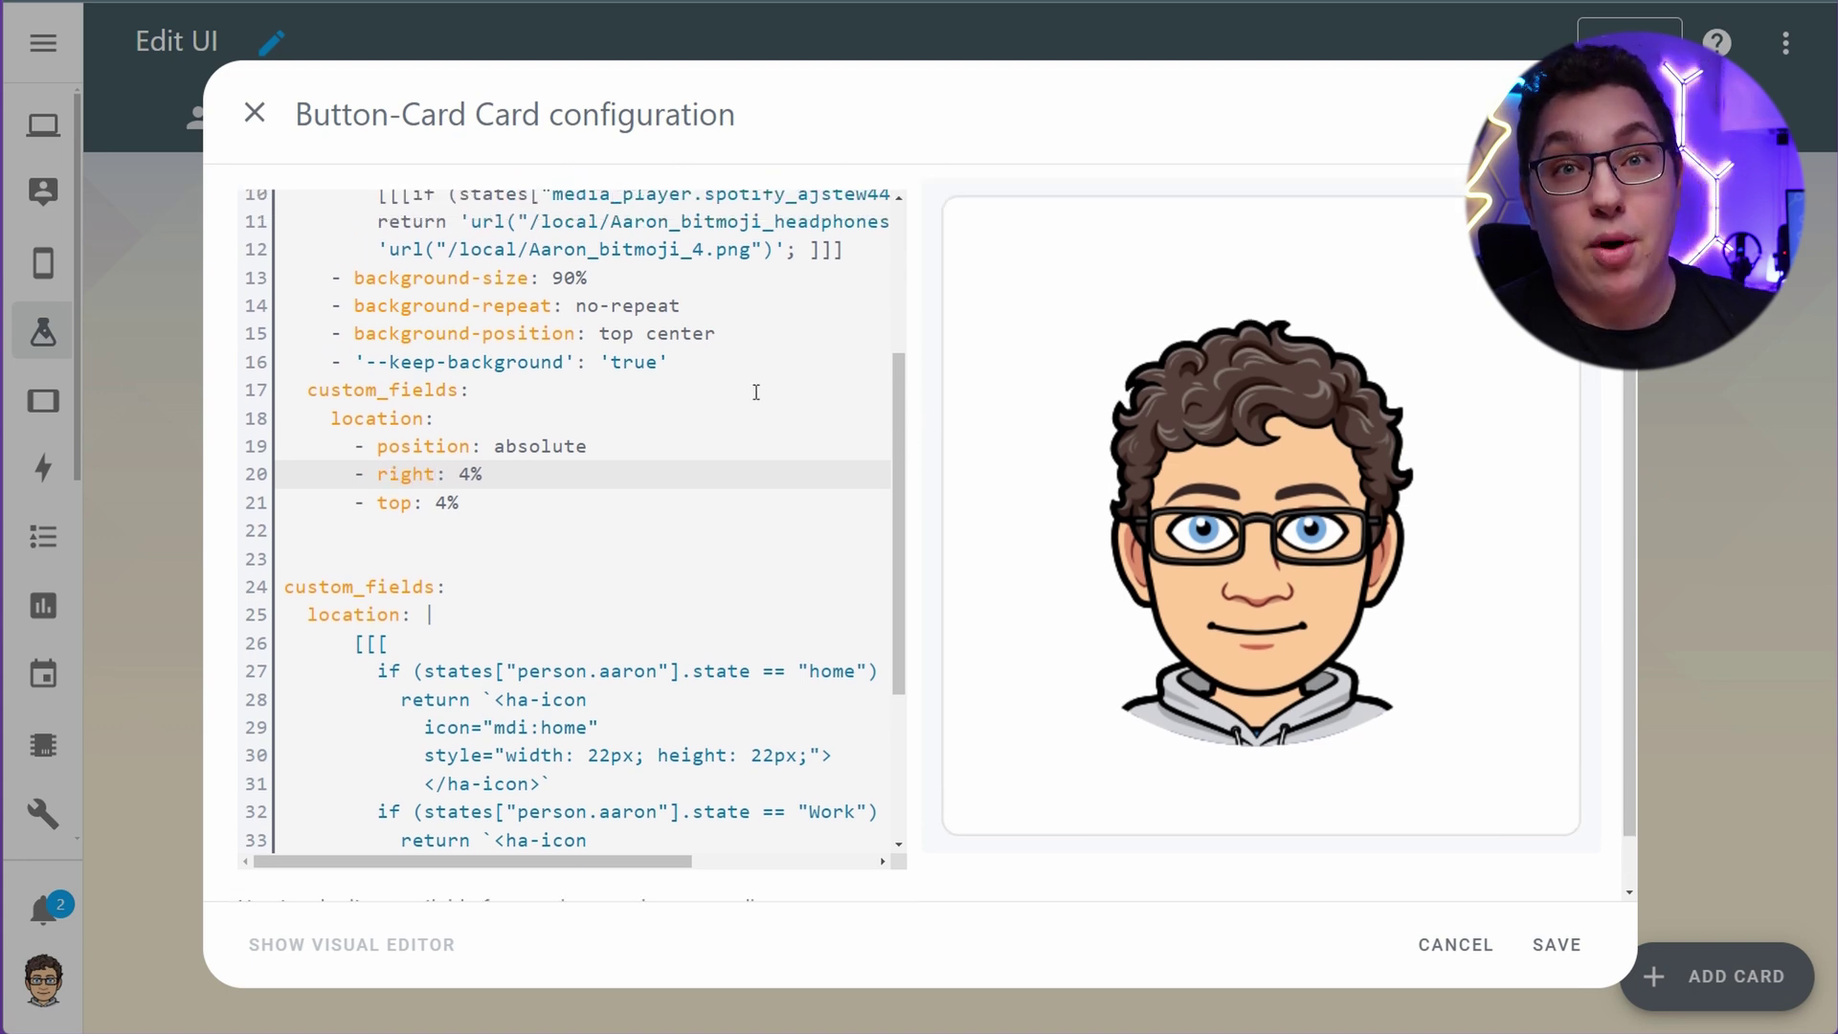
pyautogui.doubleClick(393, 447)
pyautogui.click(523, 424)
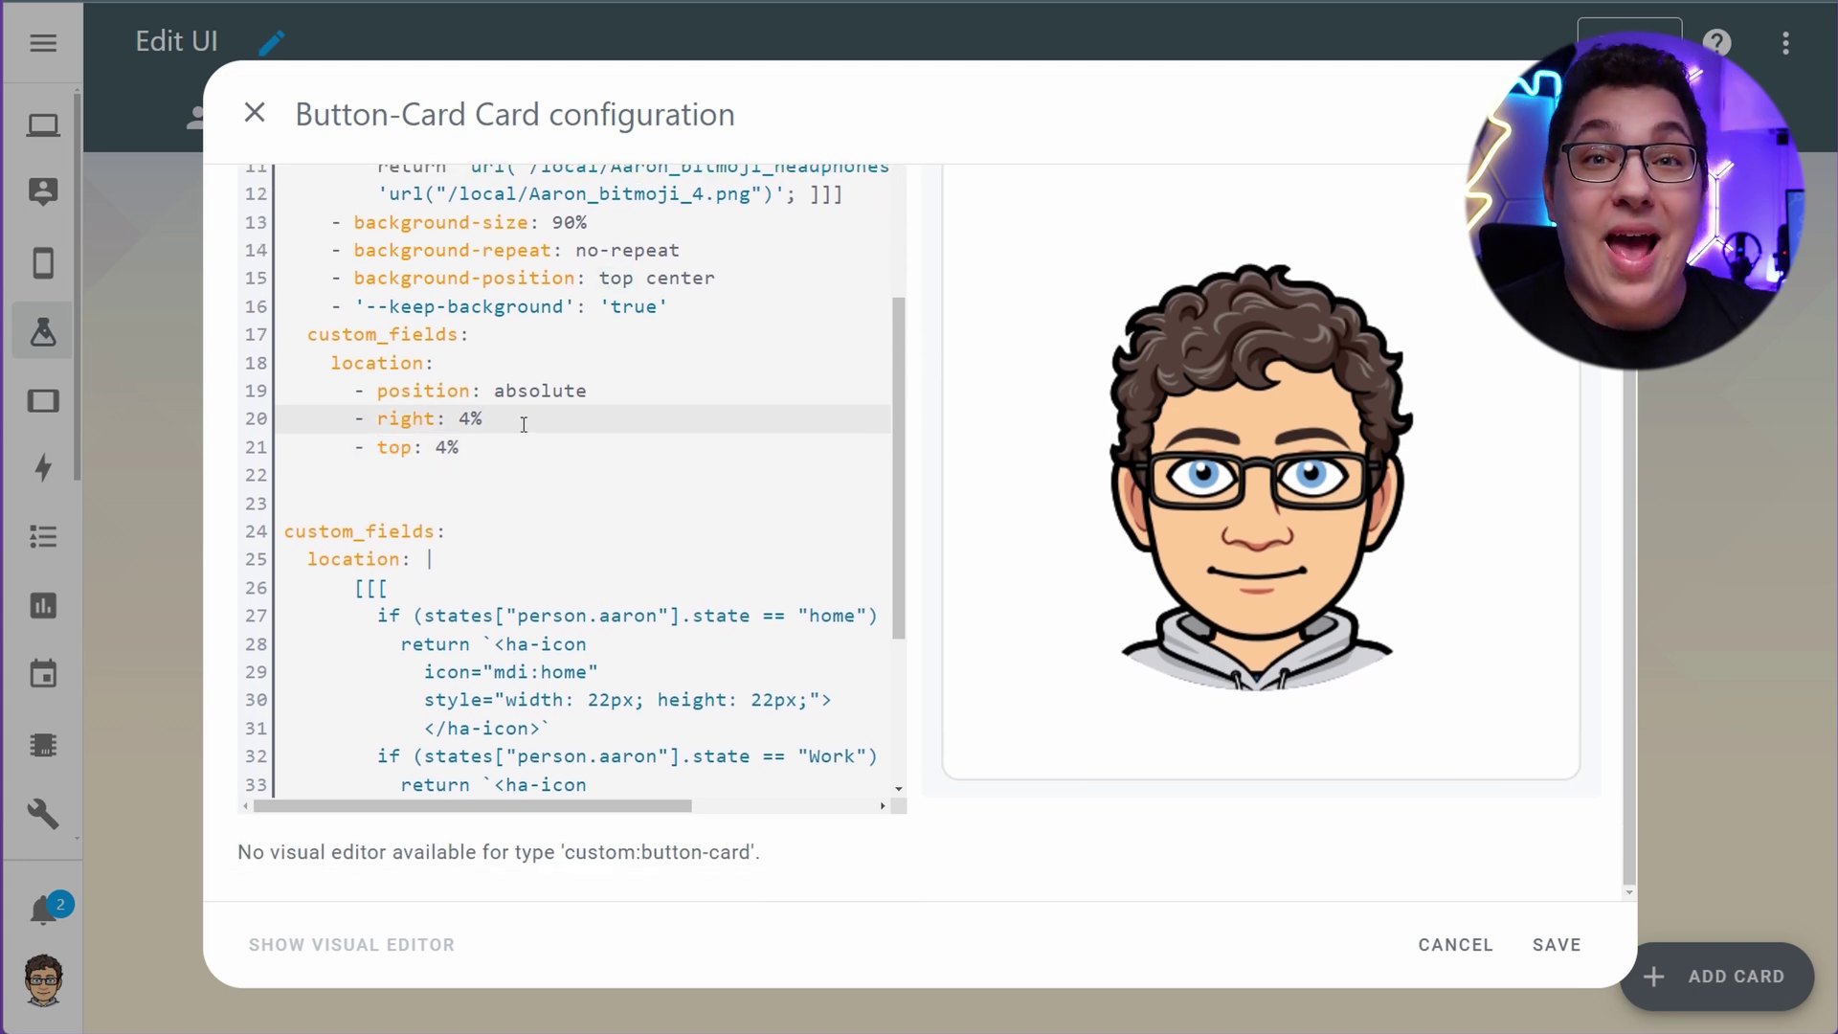
pyautogui.press('Return')
pyautogui.write('- left: 4%')
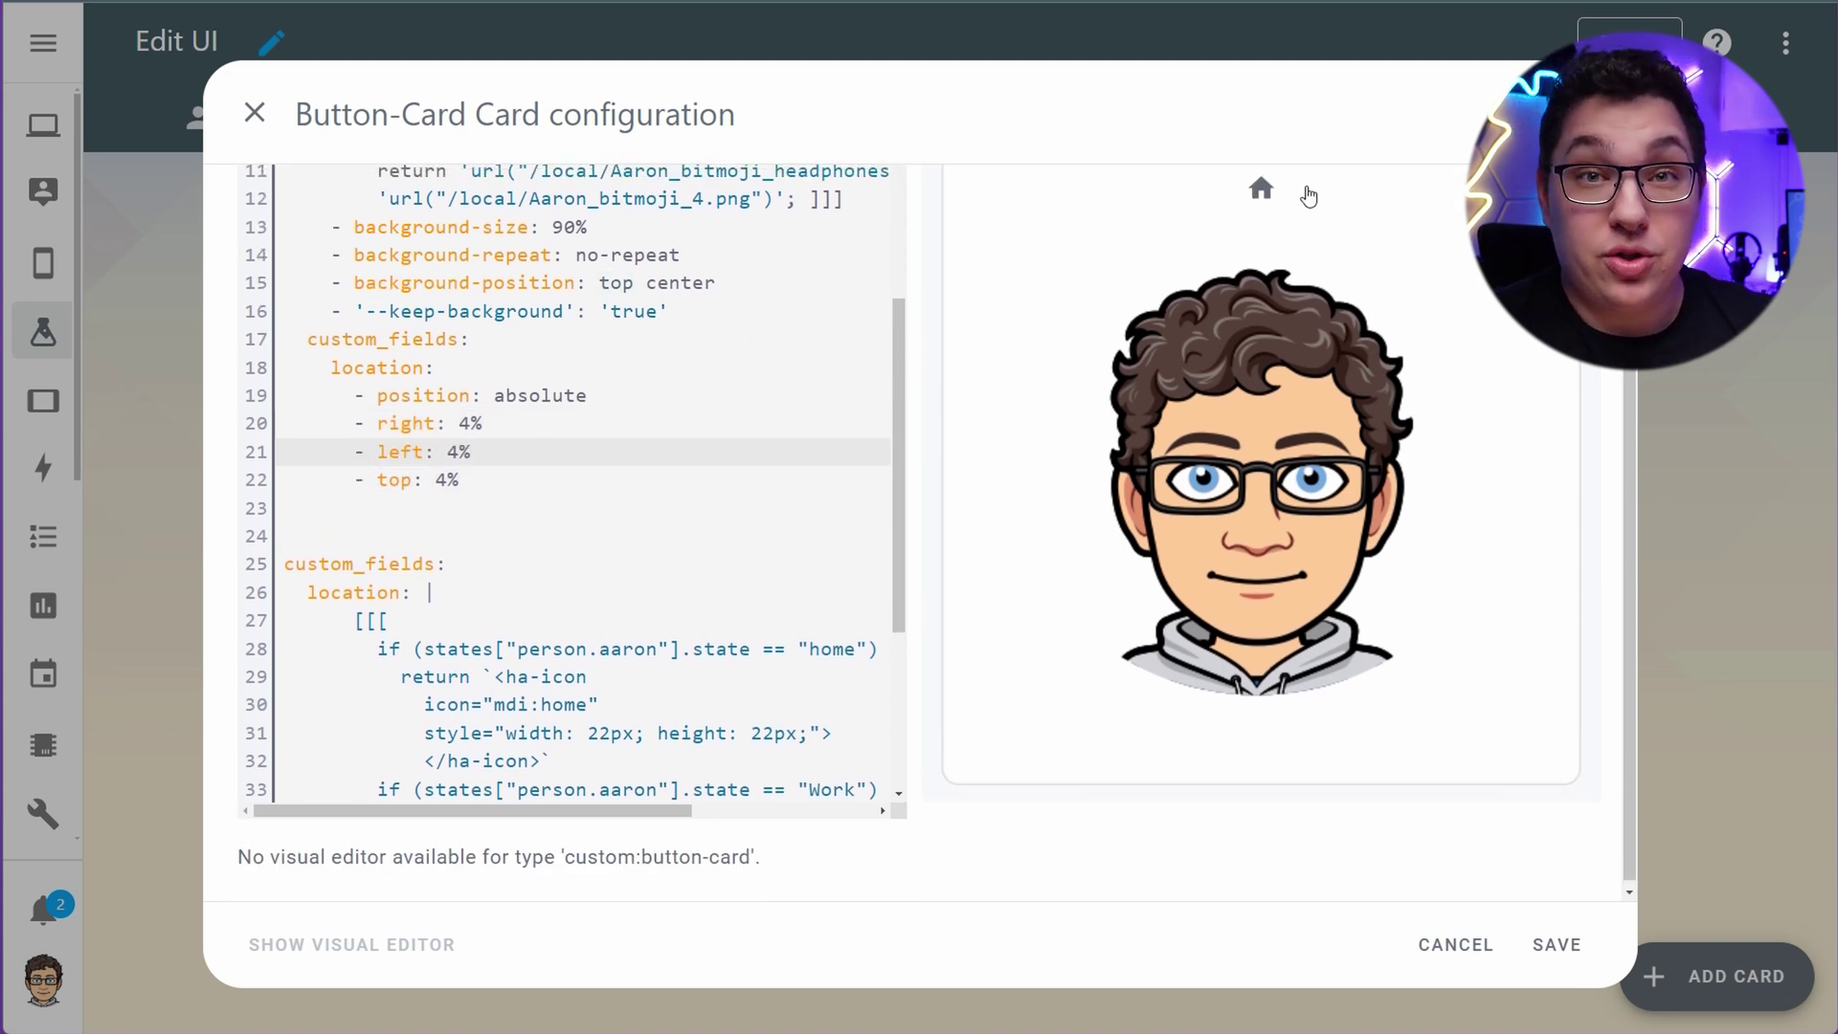
pyautogui.moveTo(483, 493); pyautogui.dragTo(135, 515)
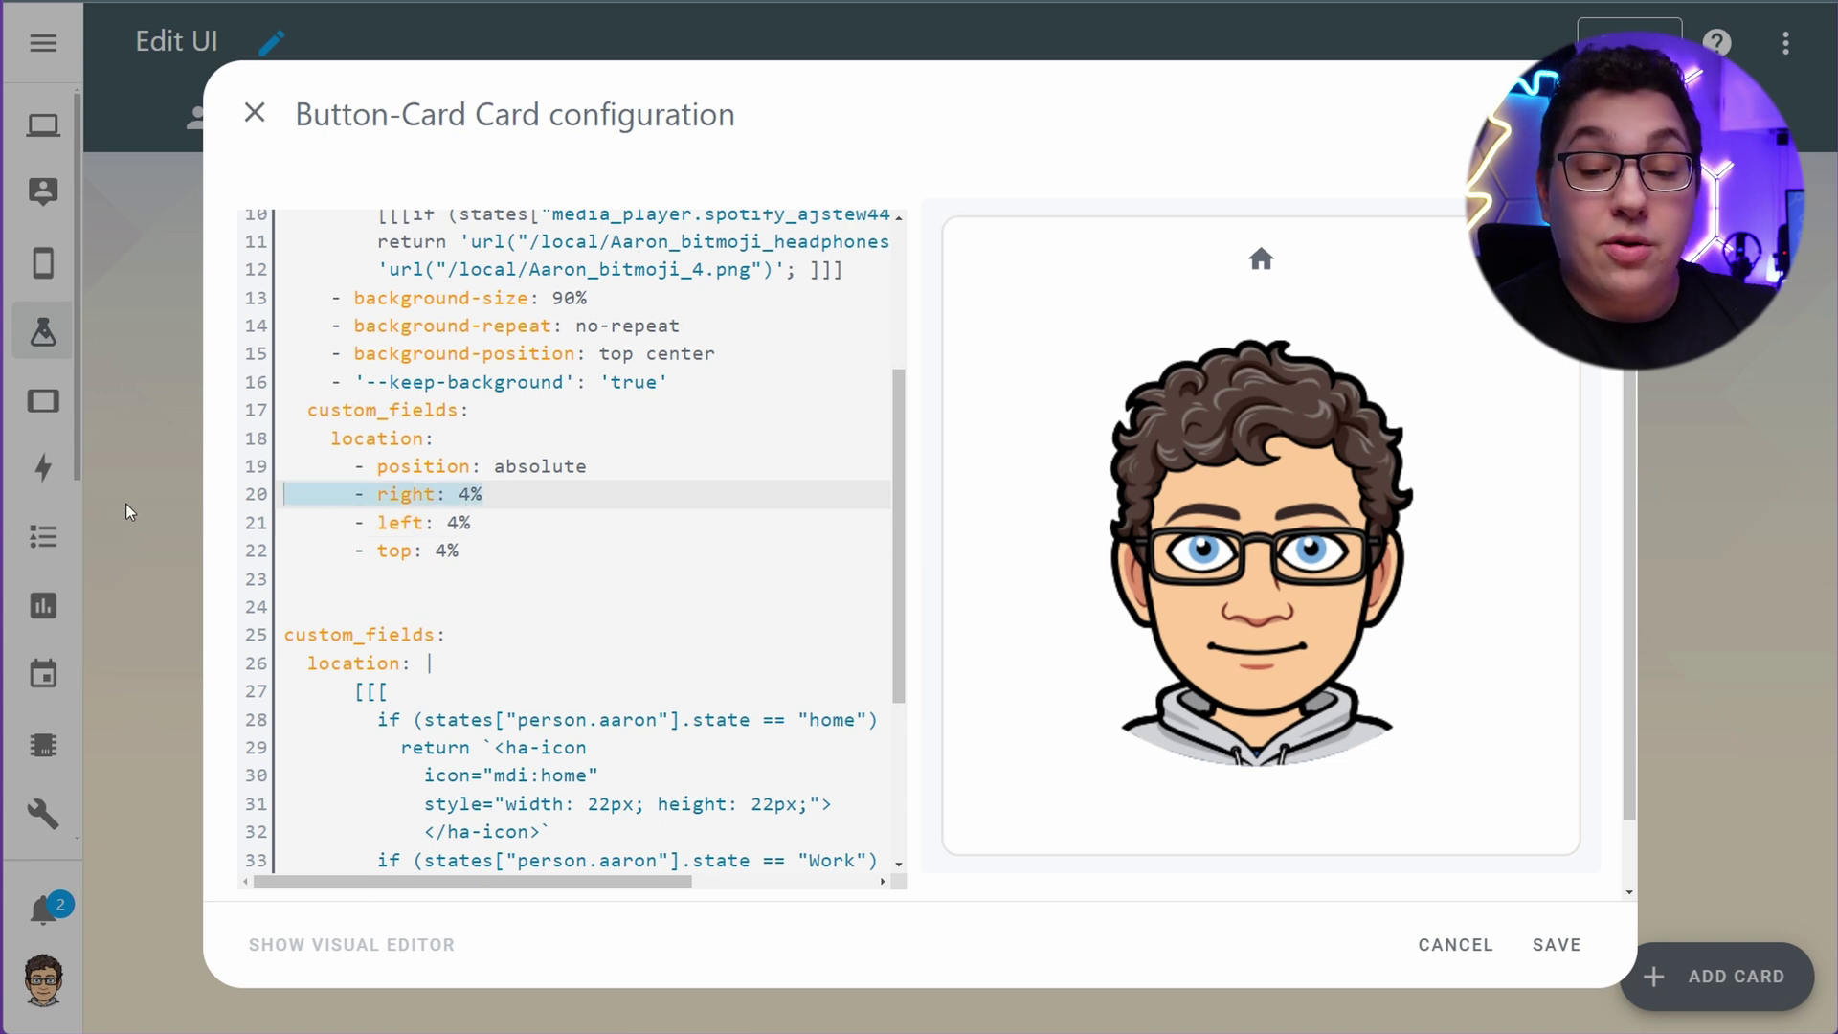
pyautogui.press('BackSpace')
pyautogui.press('BackSpace')
pyautogui.hotkey('ctrl', 'v')
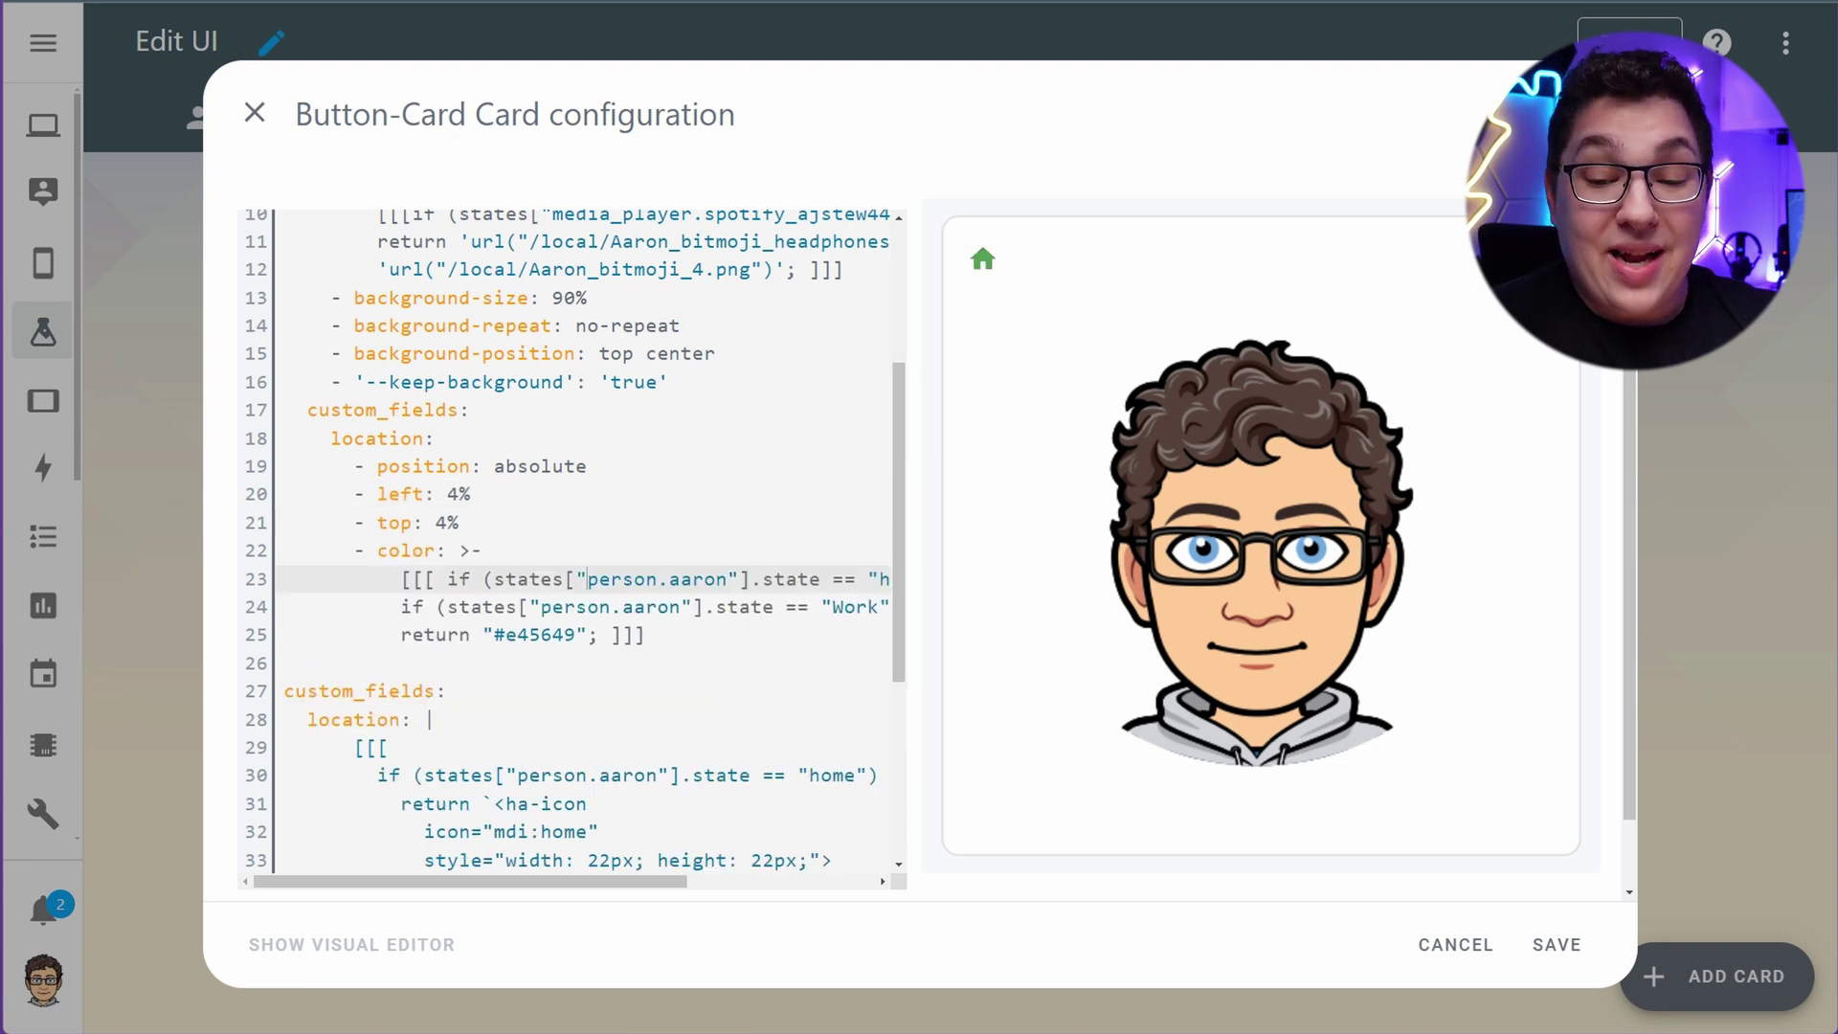
pyautogui.moveTo(636, 880); pyautogui.dragTo(882, 847)
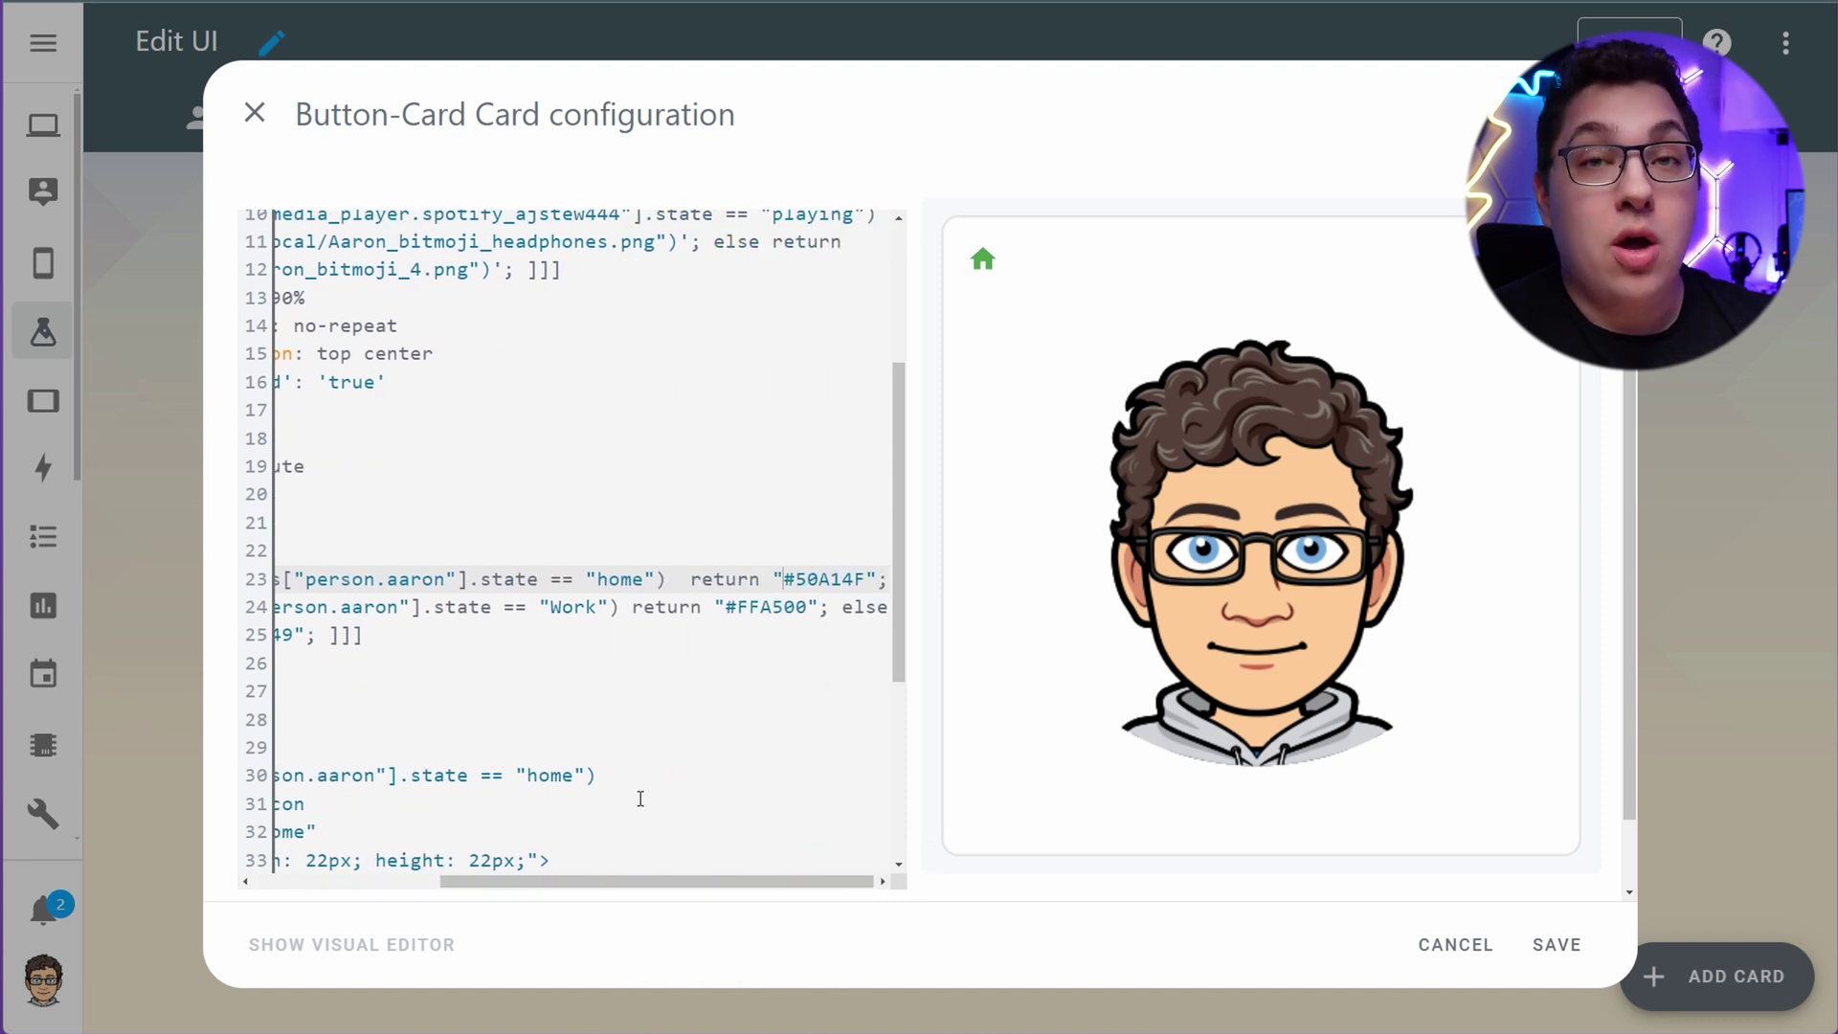
pyautogui.moveTo(656, 878); pyautogui.dragTo(472, 878)
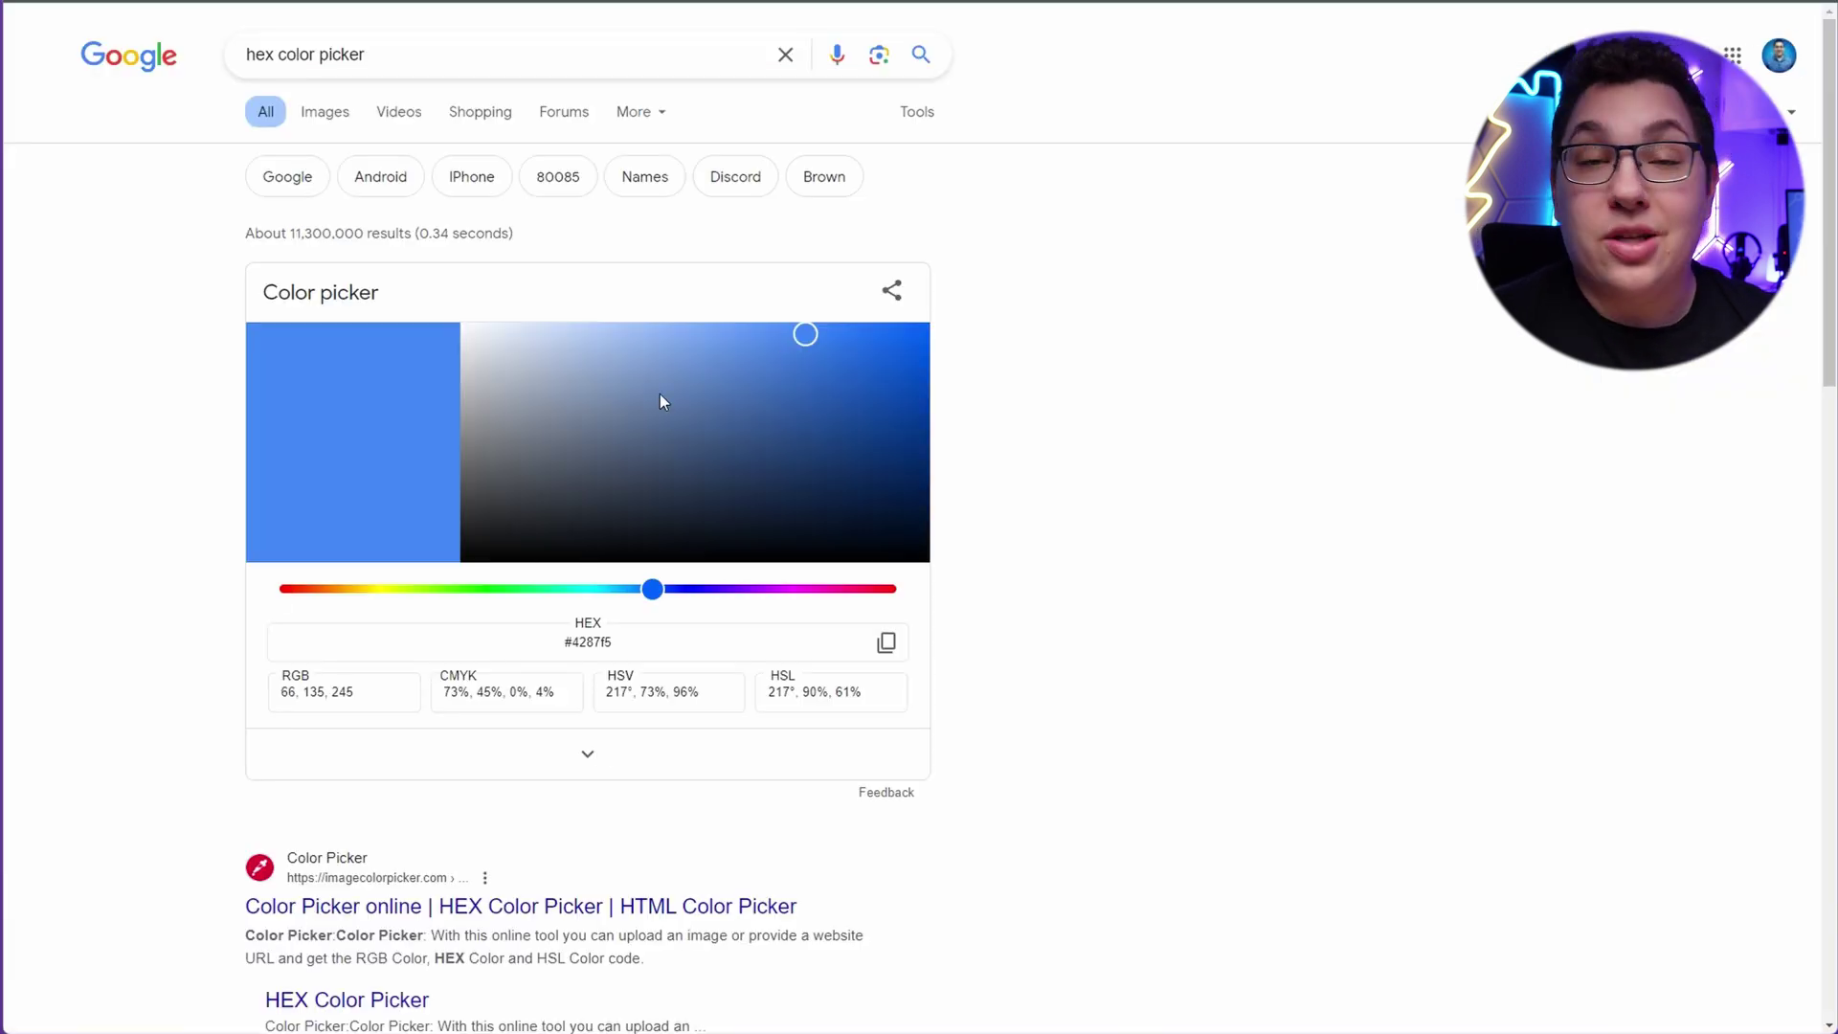
# Pick a green shade in the hex colour picker and select its code #00ad57
pyautogui.click(676, 401)
pyautogui.moveTo(661, 414); pyautogui.dragTo(932, 390)
pyautogui.click(537, 589)
pyautogui.tripleClick(592, 642)
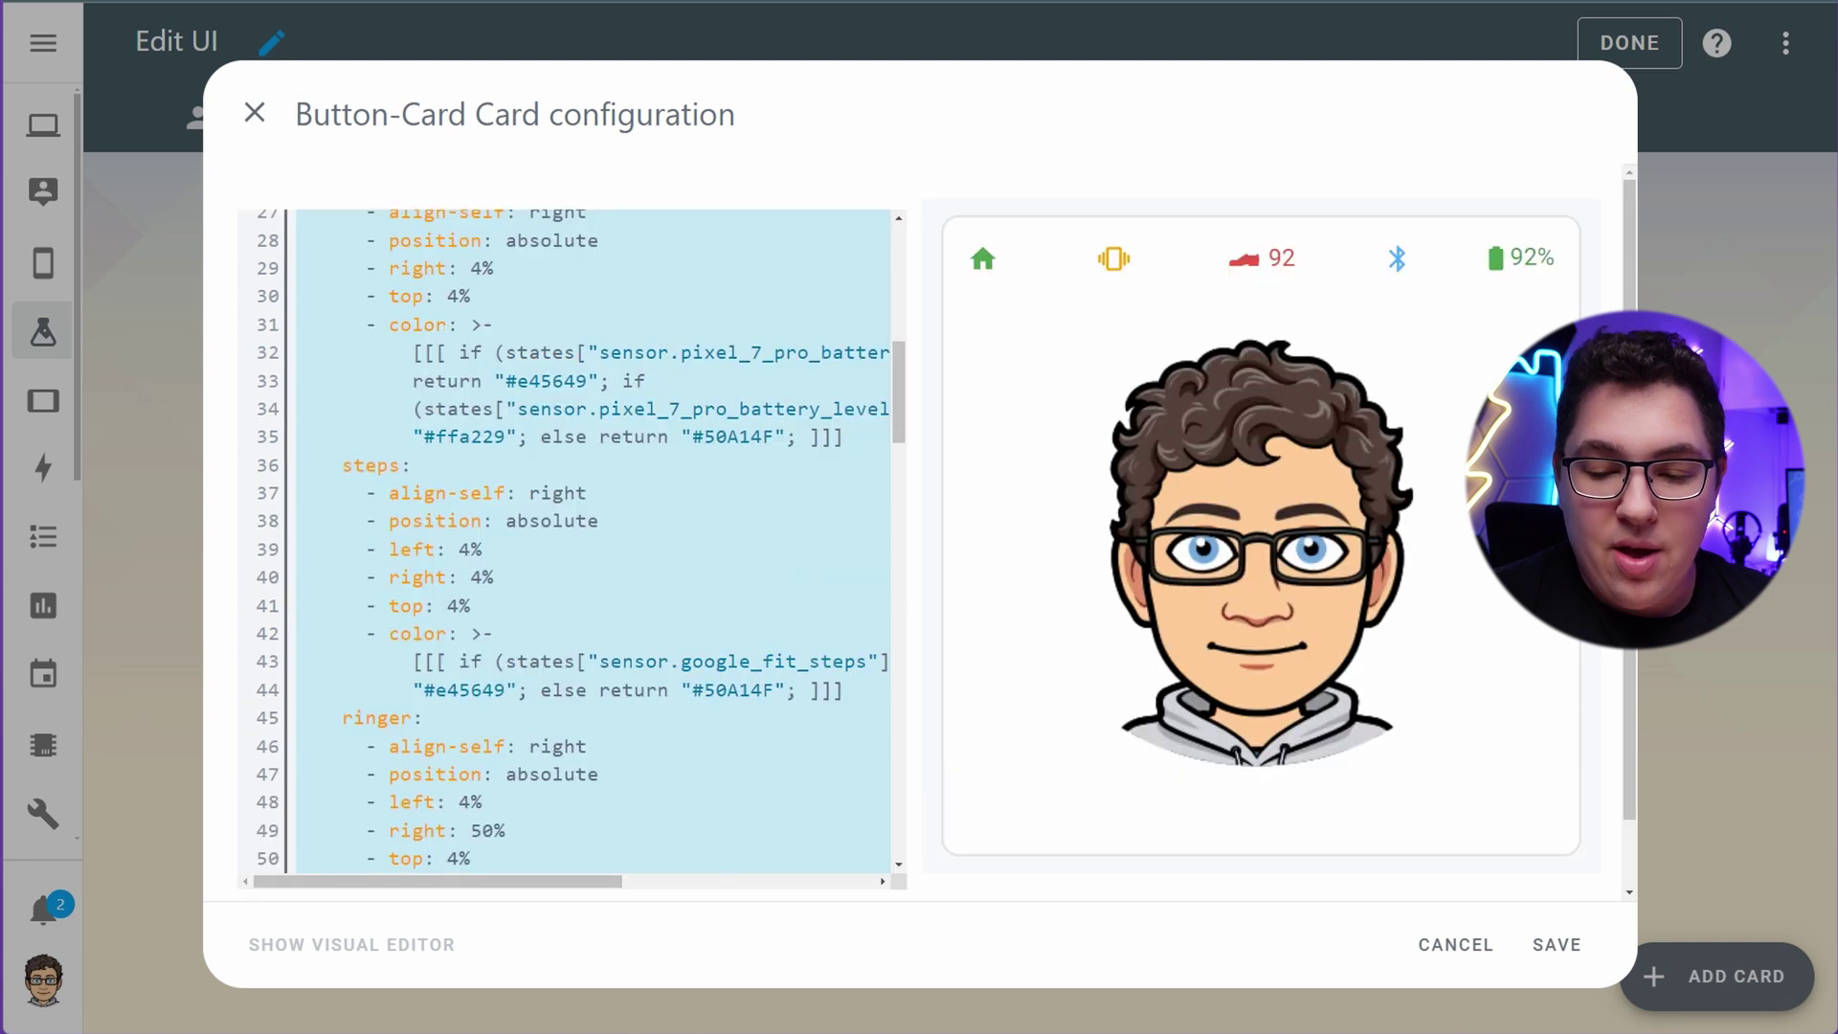
# Review the pasted custom_fields YAML and select the 50 in Bluetooth's left: 50% line
pyautogui.scroll(-5, 599, 560)
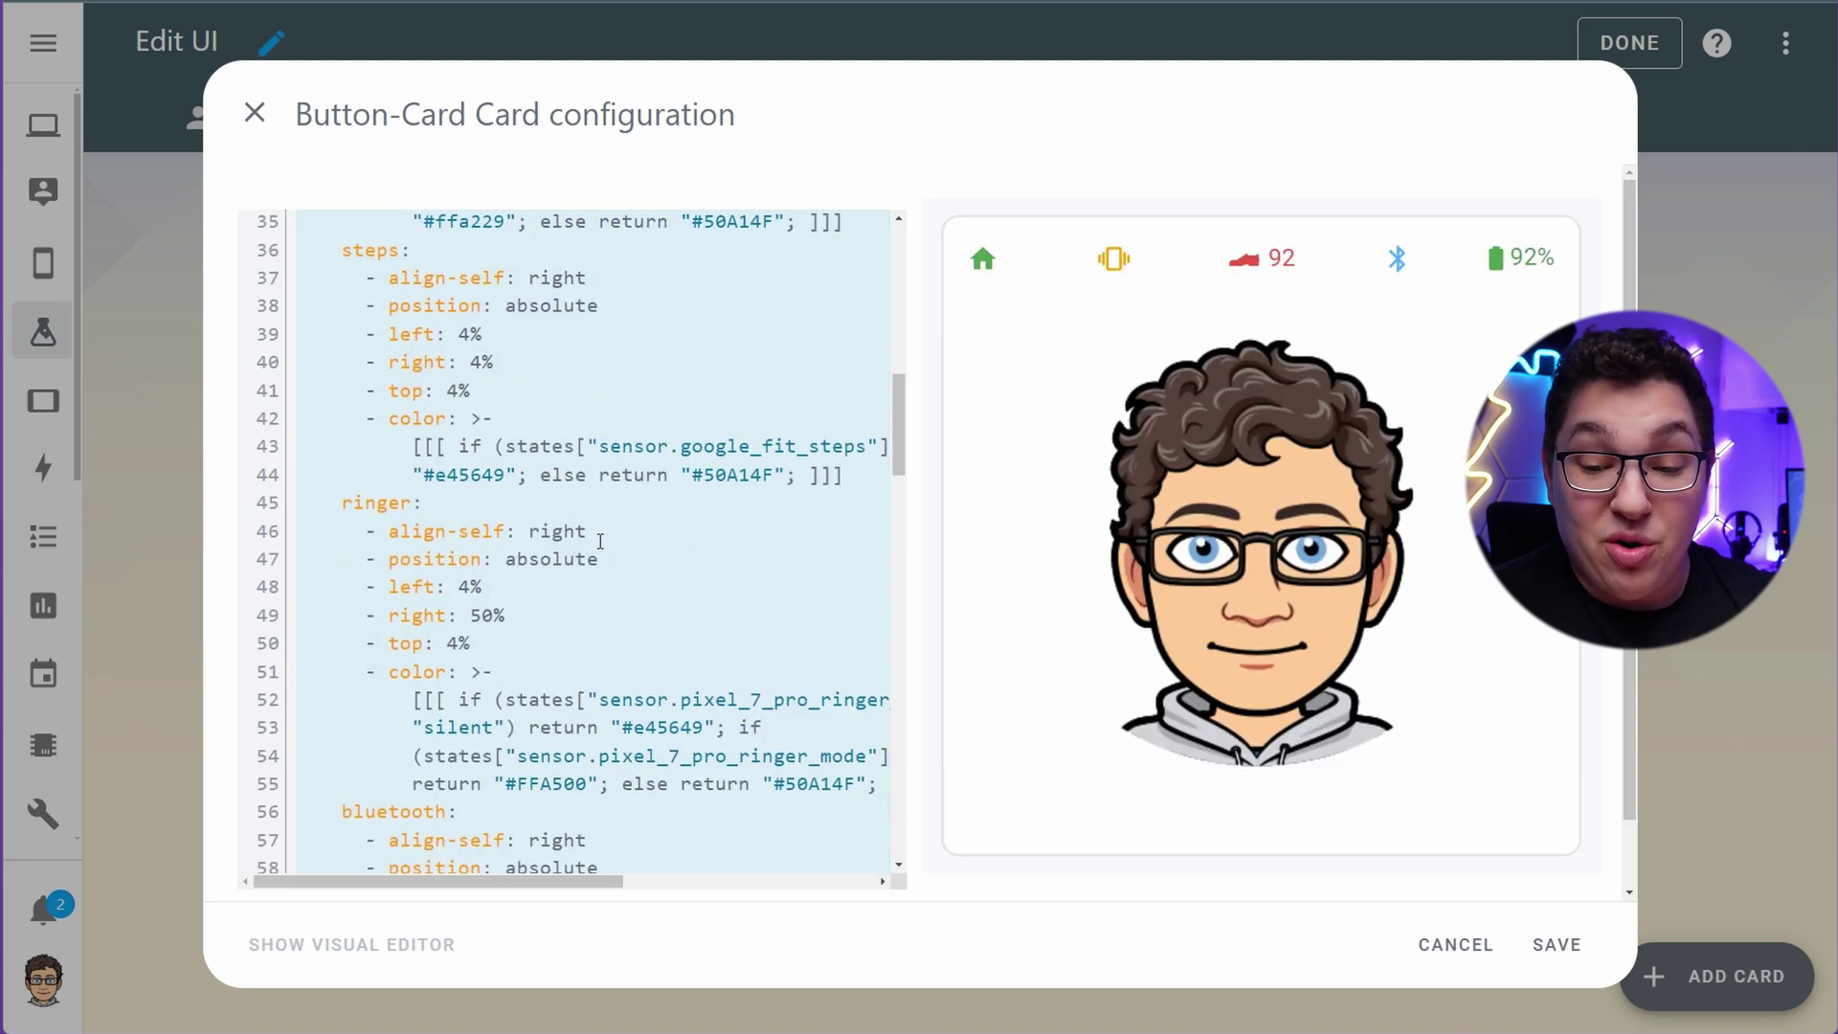
pyautogui.scroll(-8, 487, 539)
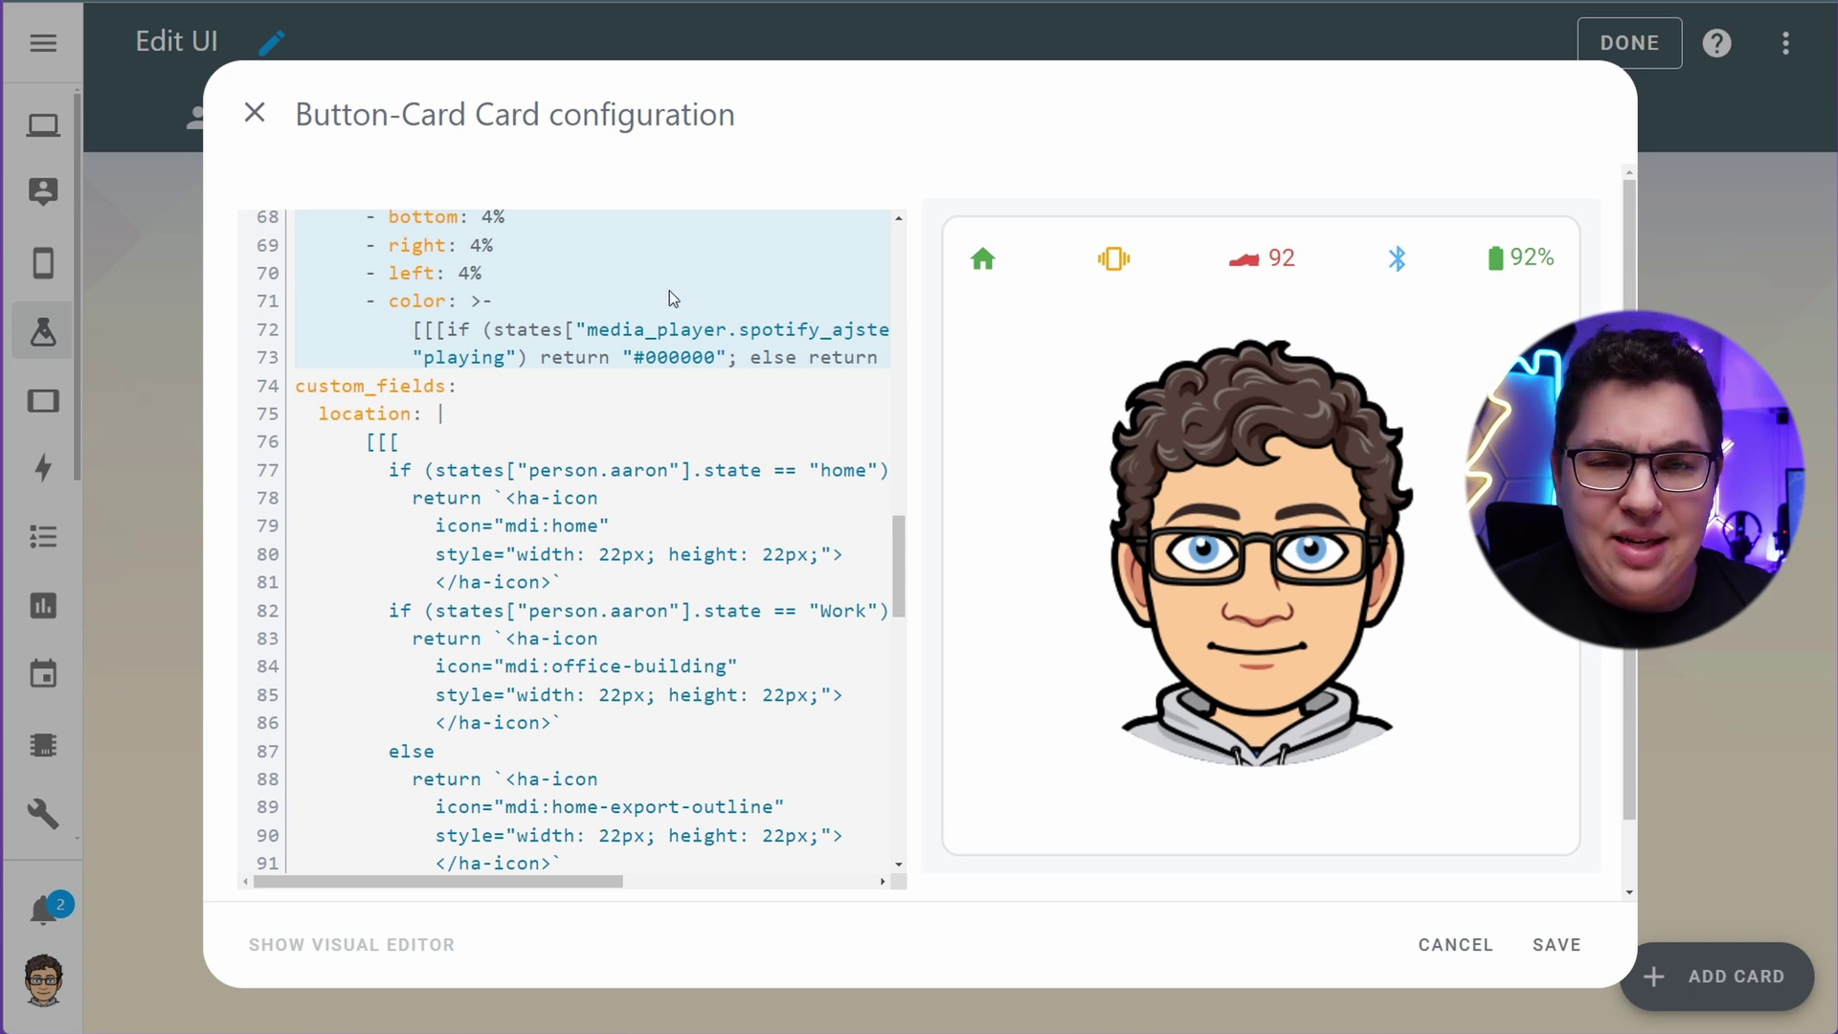
pyautogui.scroll(6, 603, 528)
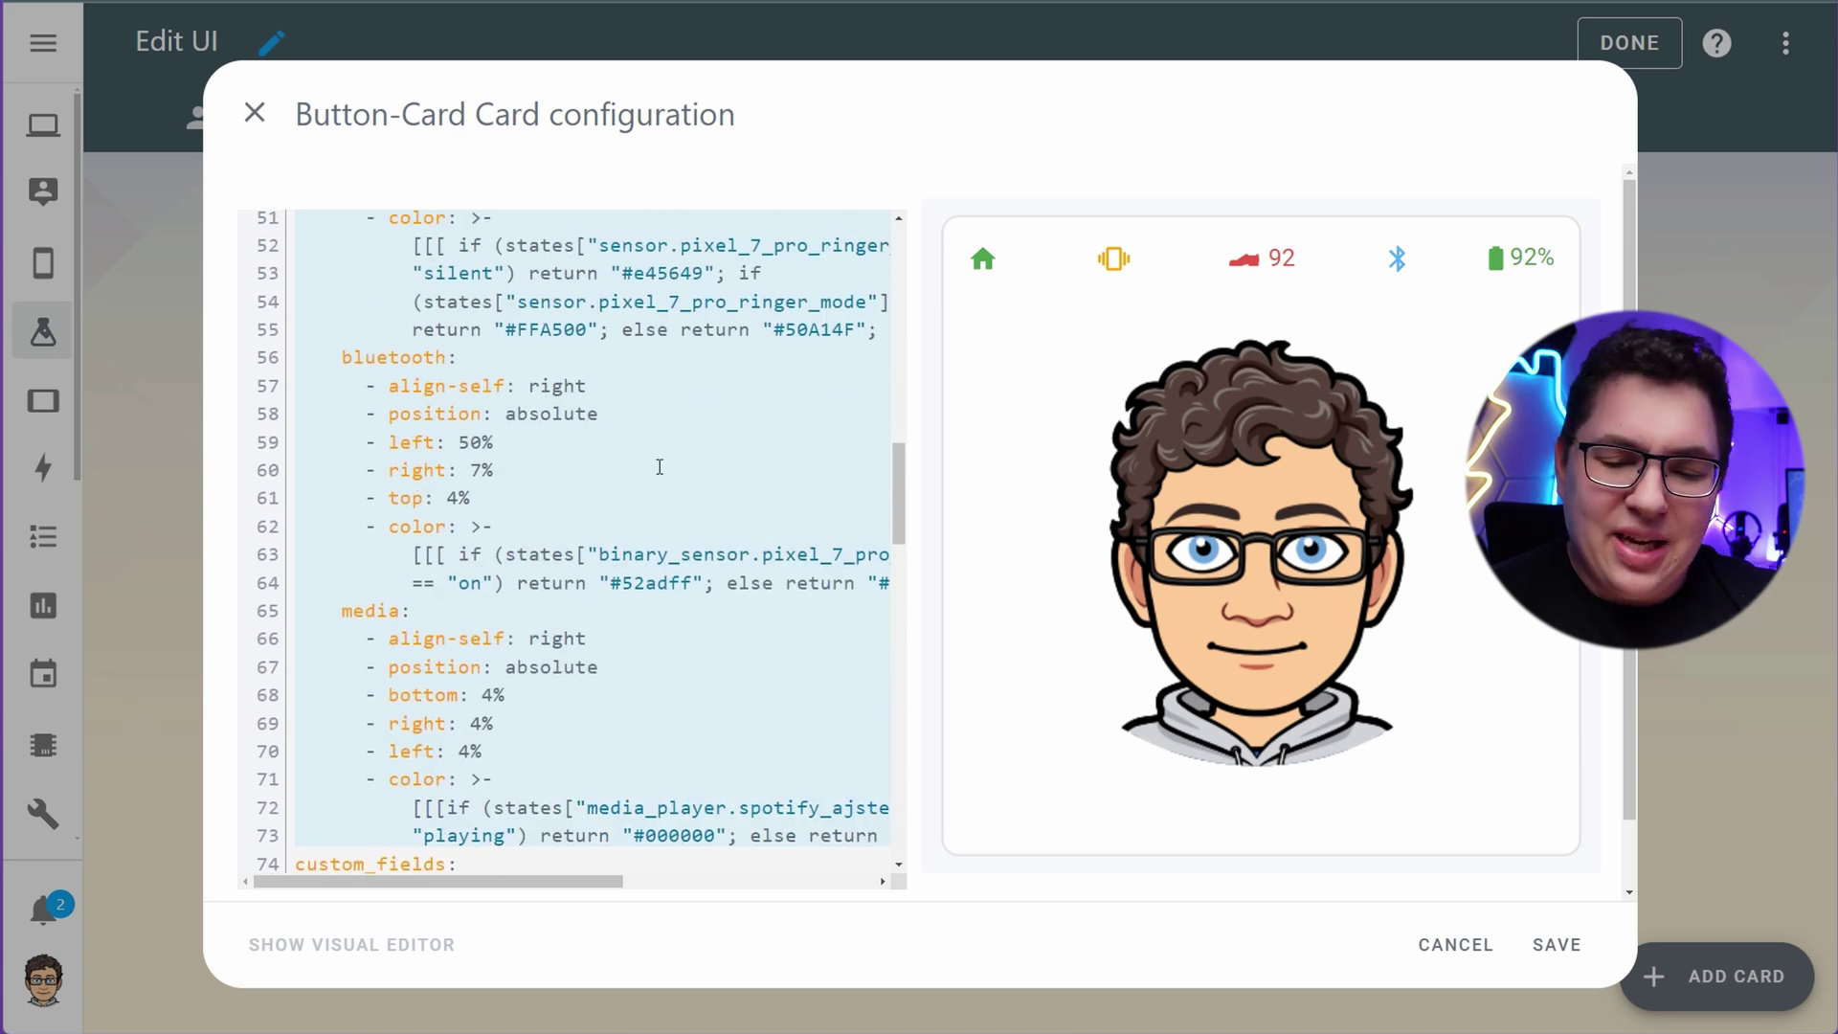
pyautogui.click(400, 443)
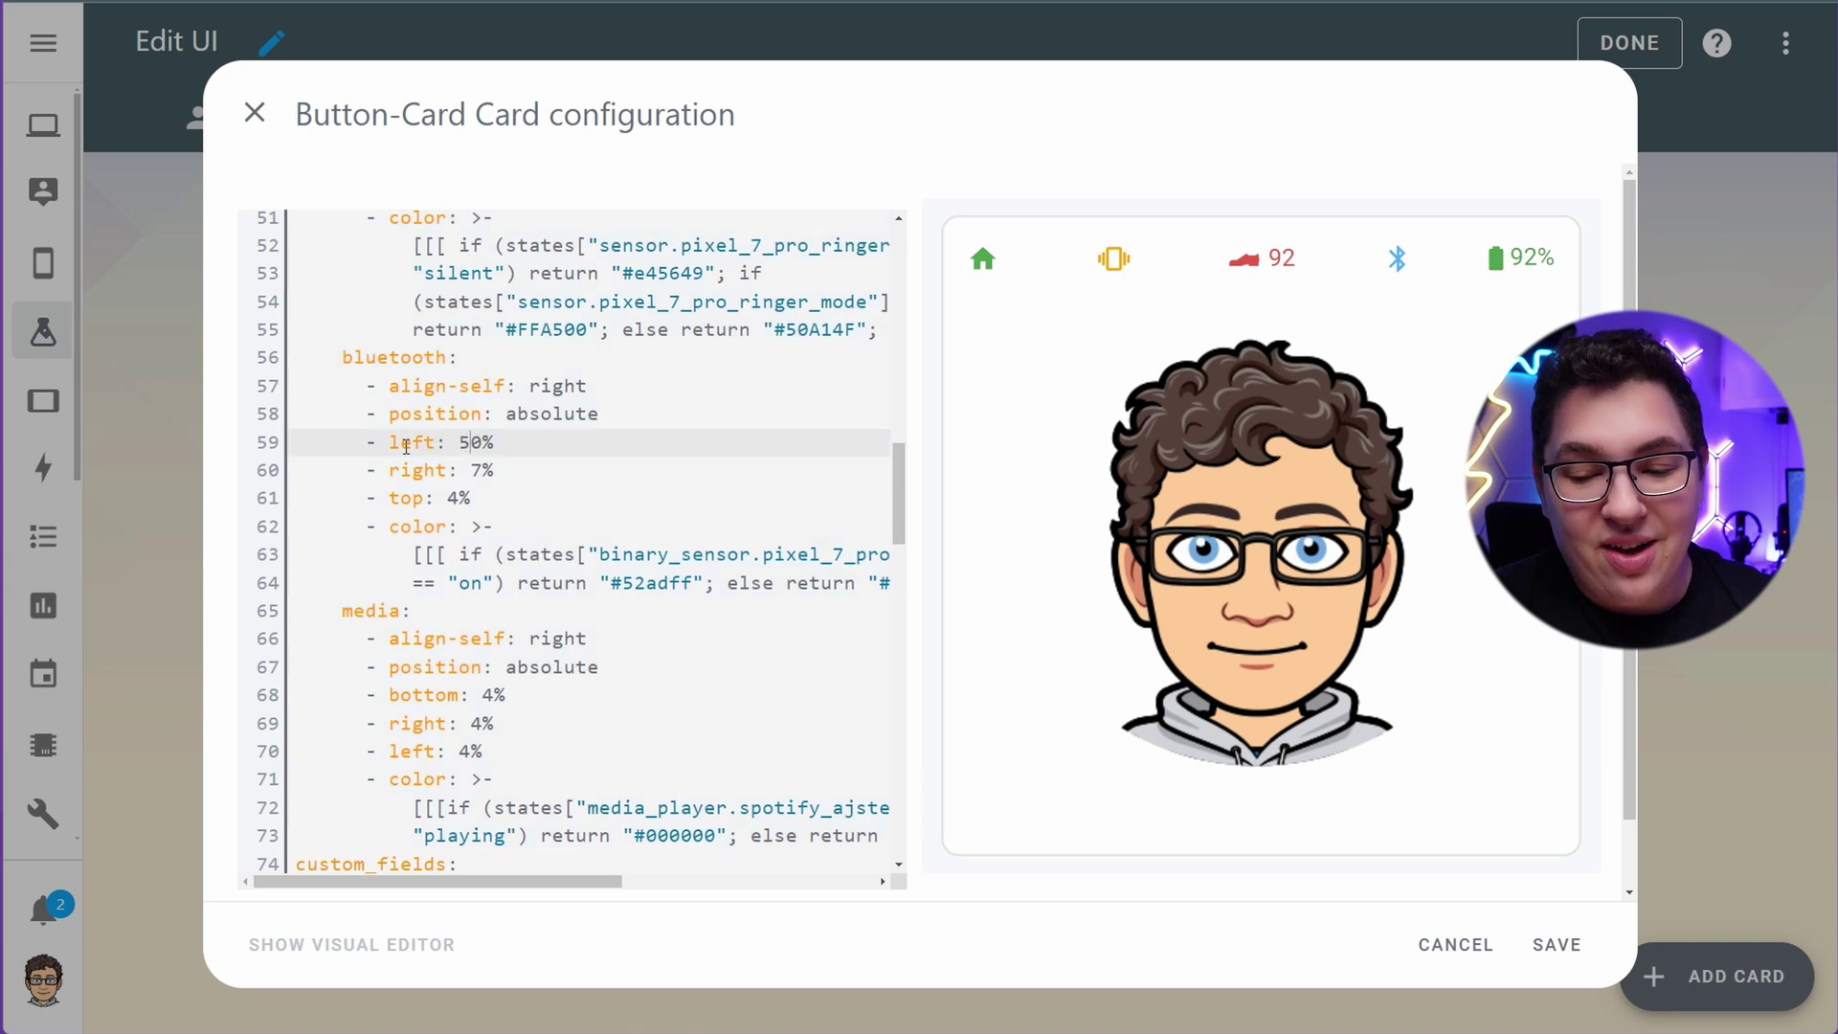
pyautogui.doubleClick(462, 442)
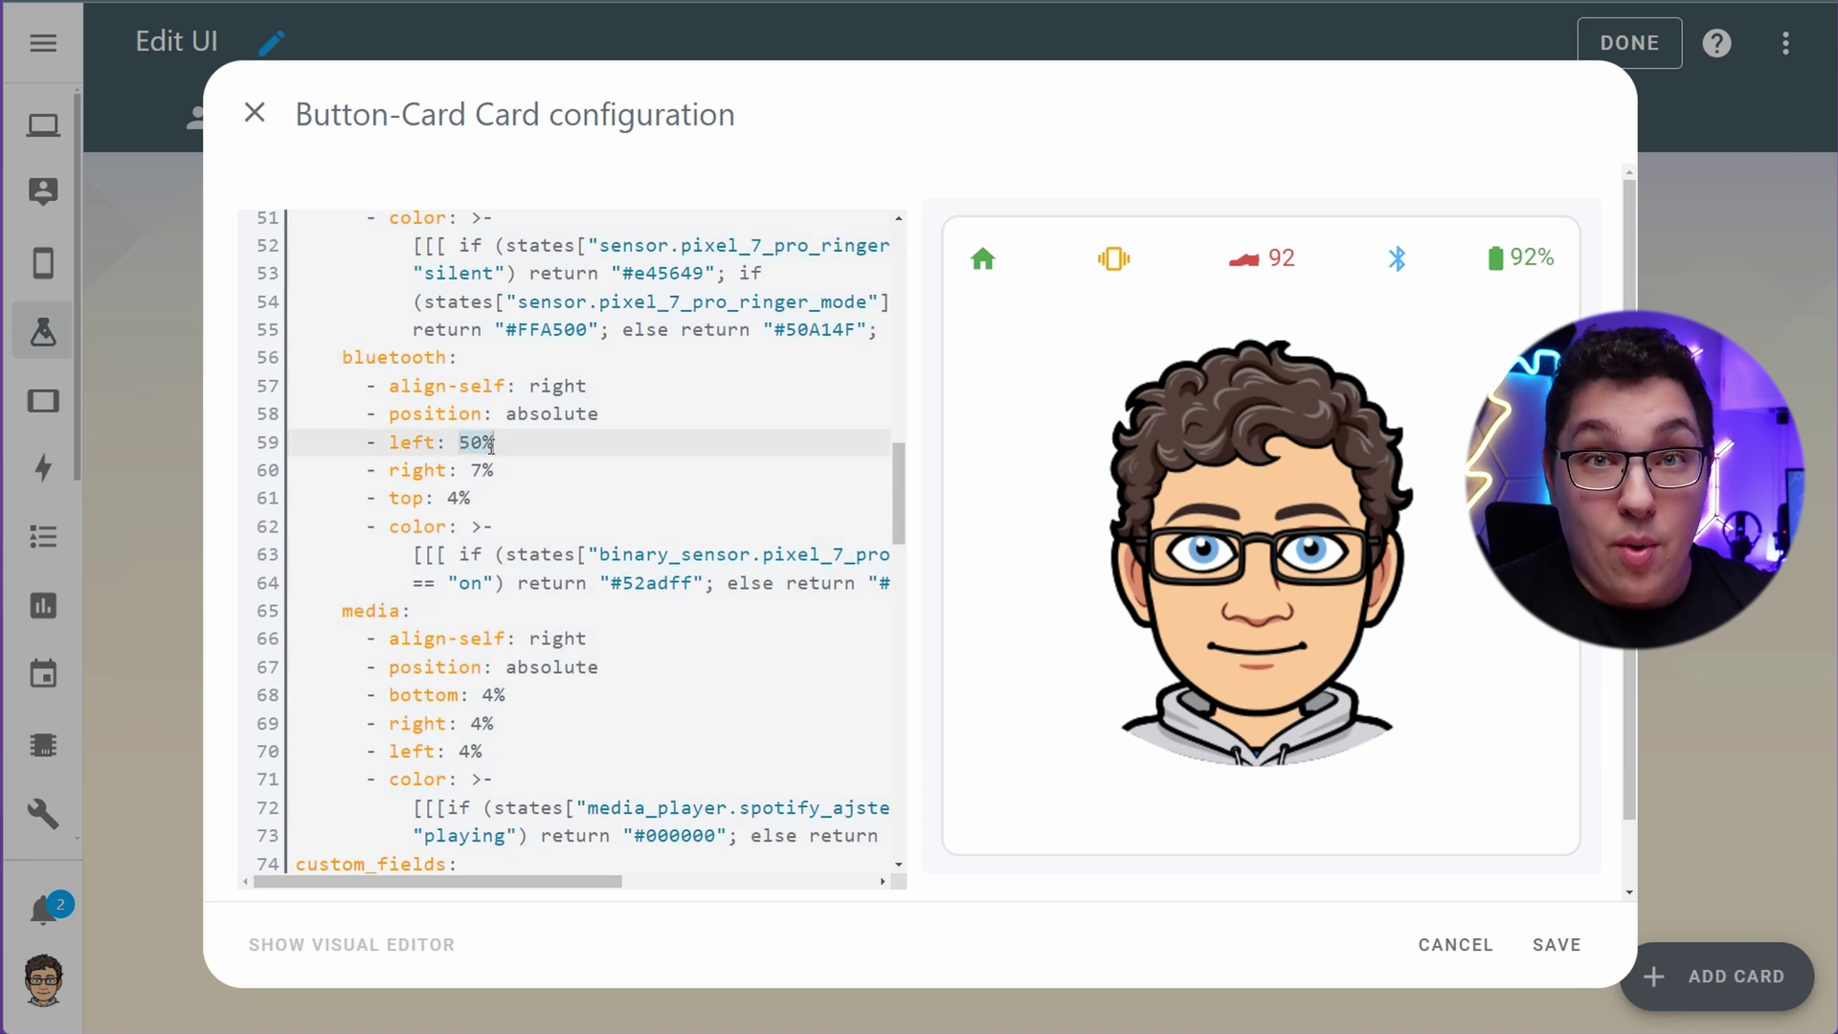
pyautogui.scroll(-8, 635, 545)
pyautogui.scroll(-4, 635, 546)
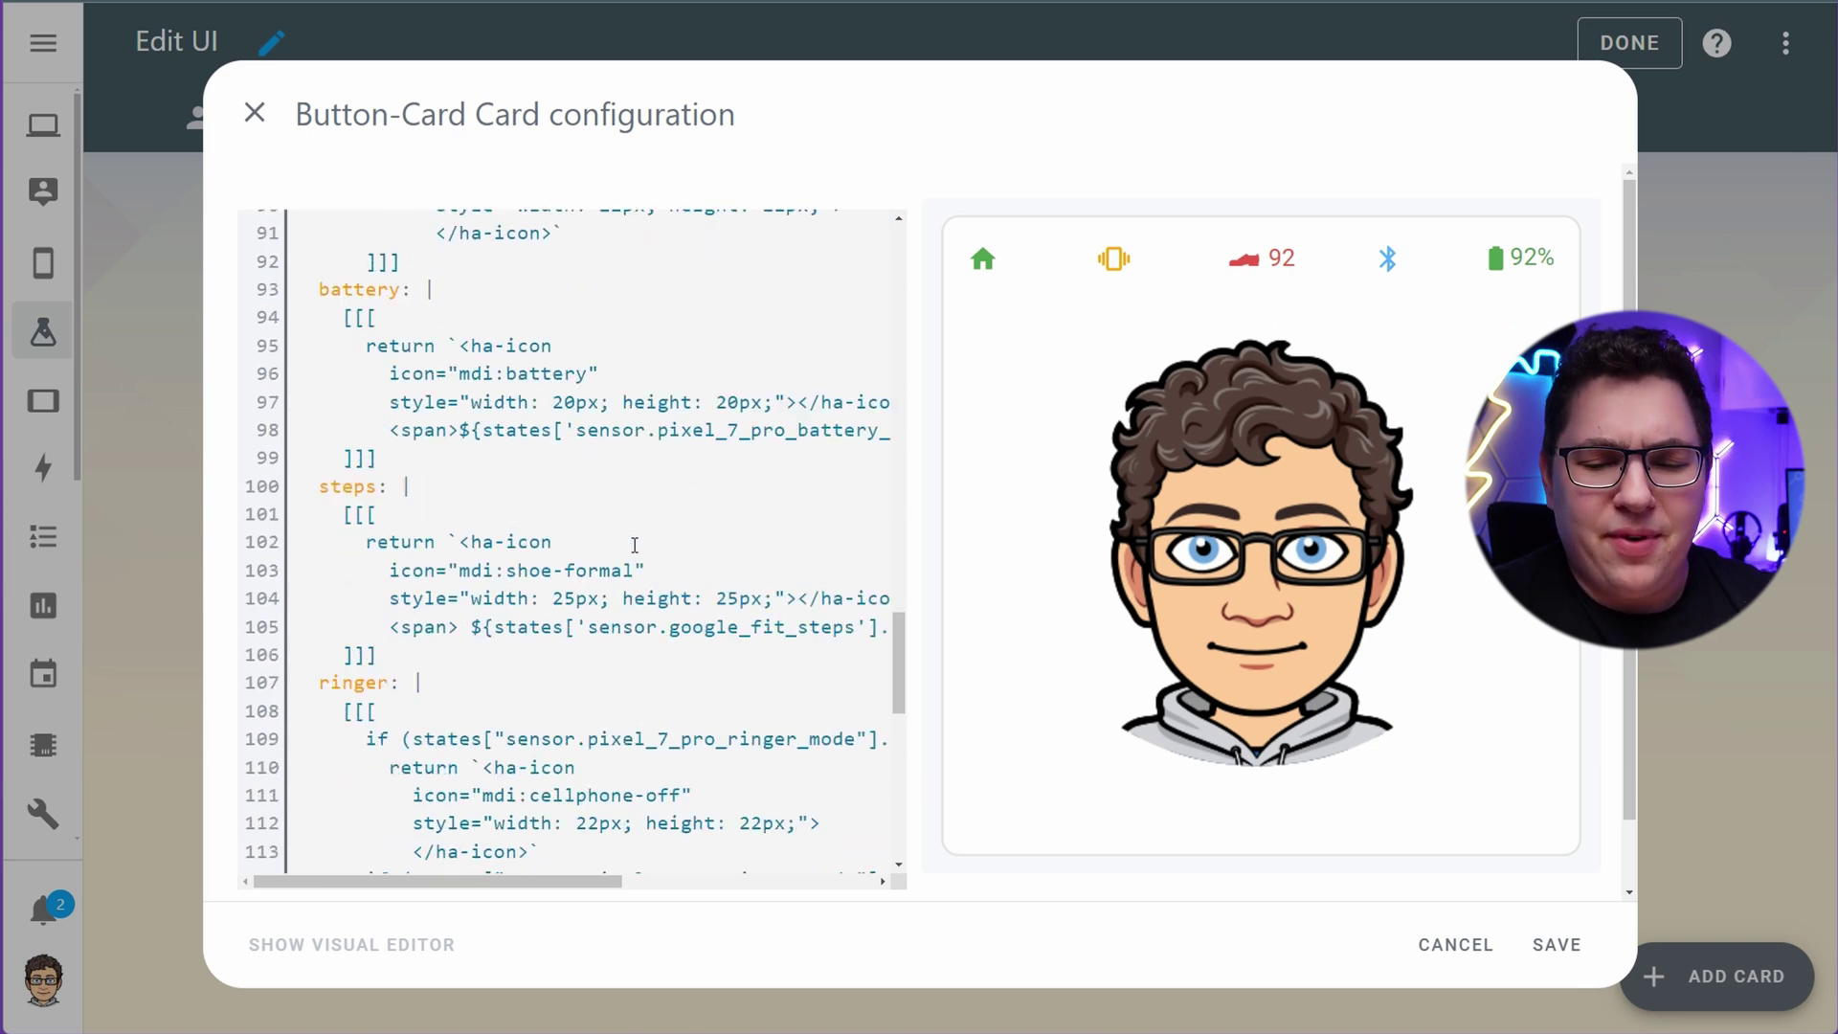
pyautogui.scroll(2, 569, 463)
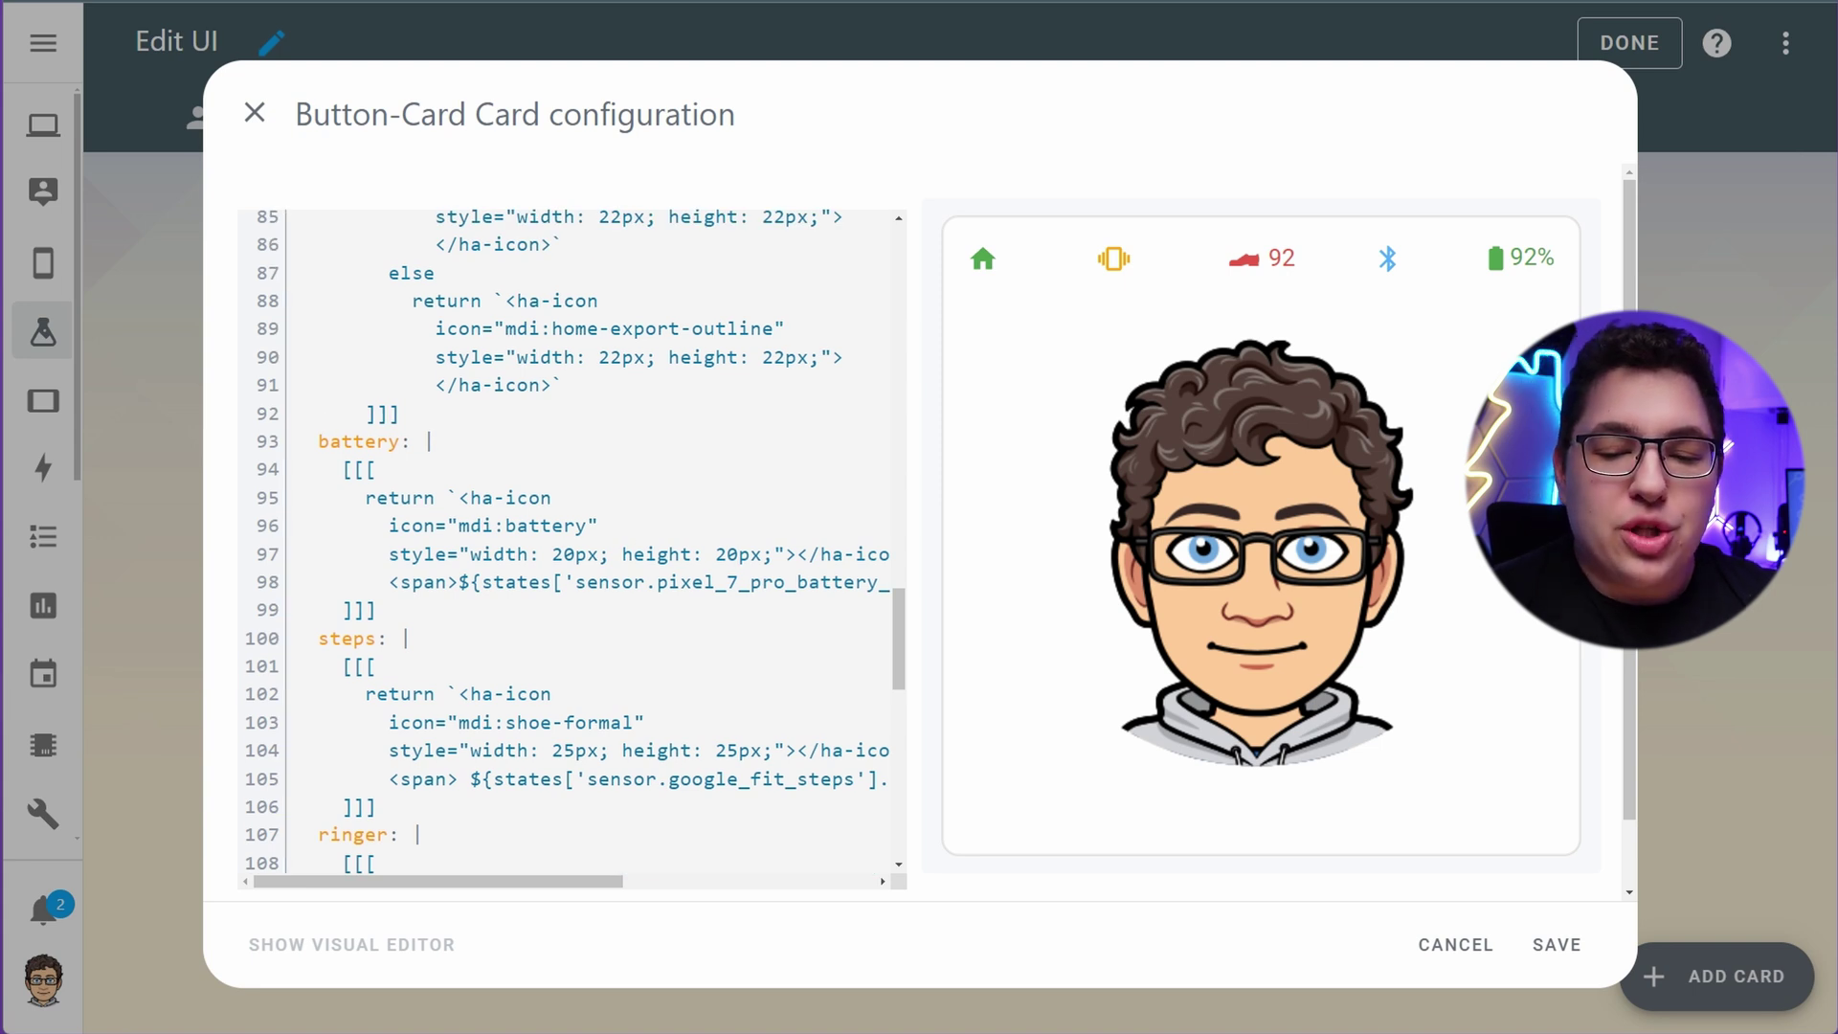
pyautogui.doubleClick(324, 441)
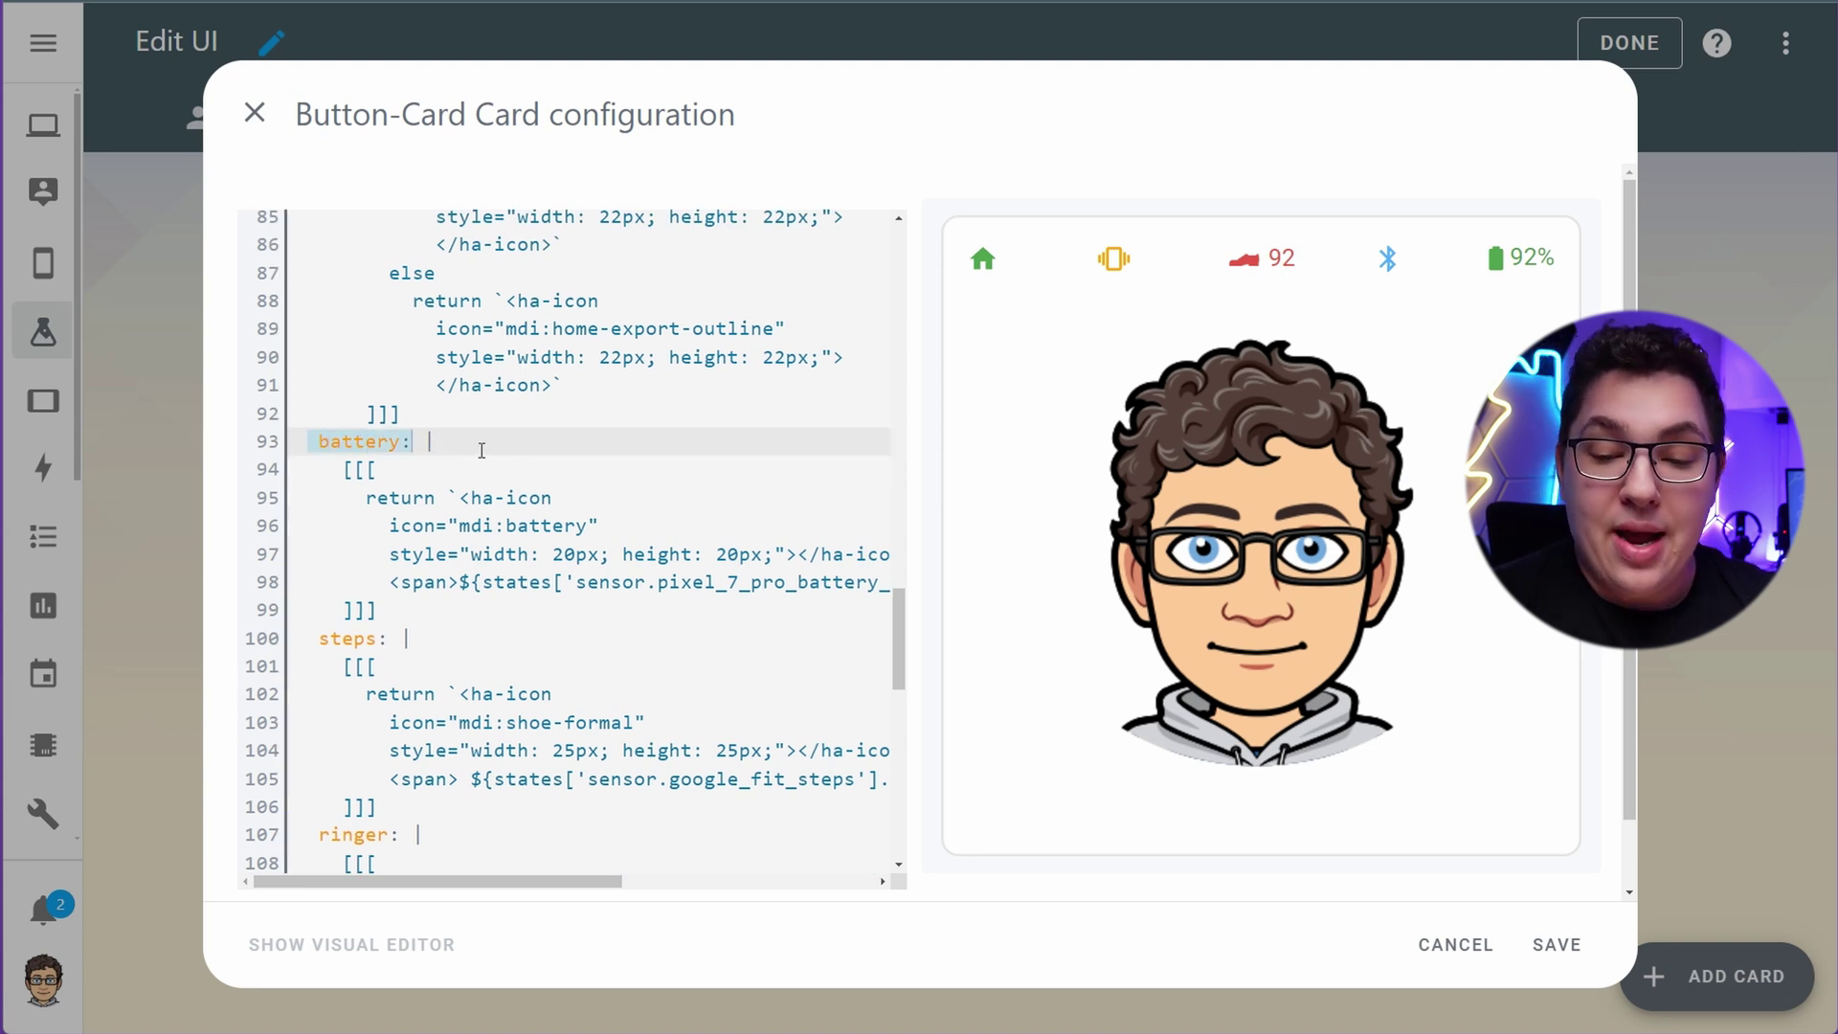
pyautogui.click(531, 525)
pyautogui.click(428, 583)
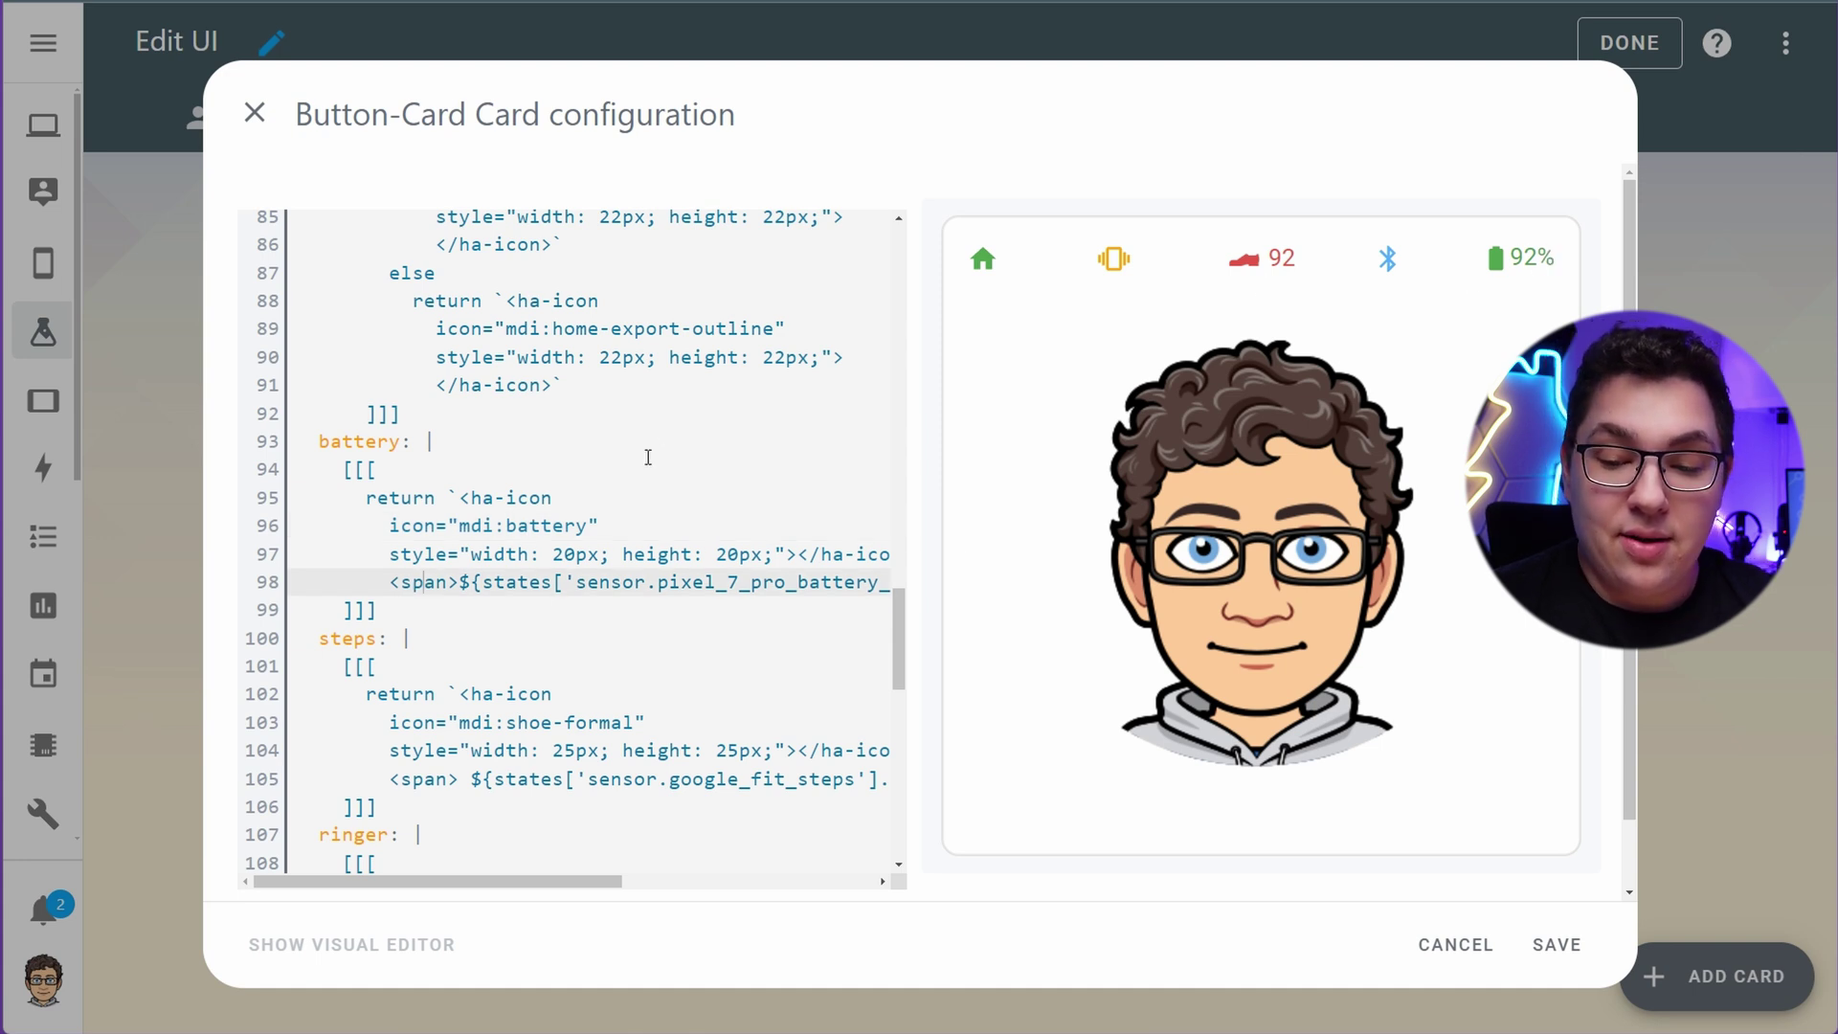
pyautogui.hscroll(3, 413, 588)
pyautogui.moveTo(858, 582); pyautogui.dragTo(638, 582)
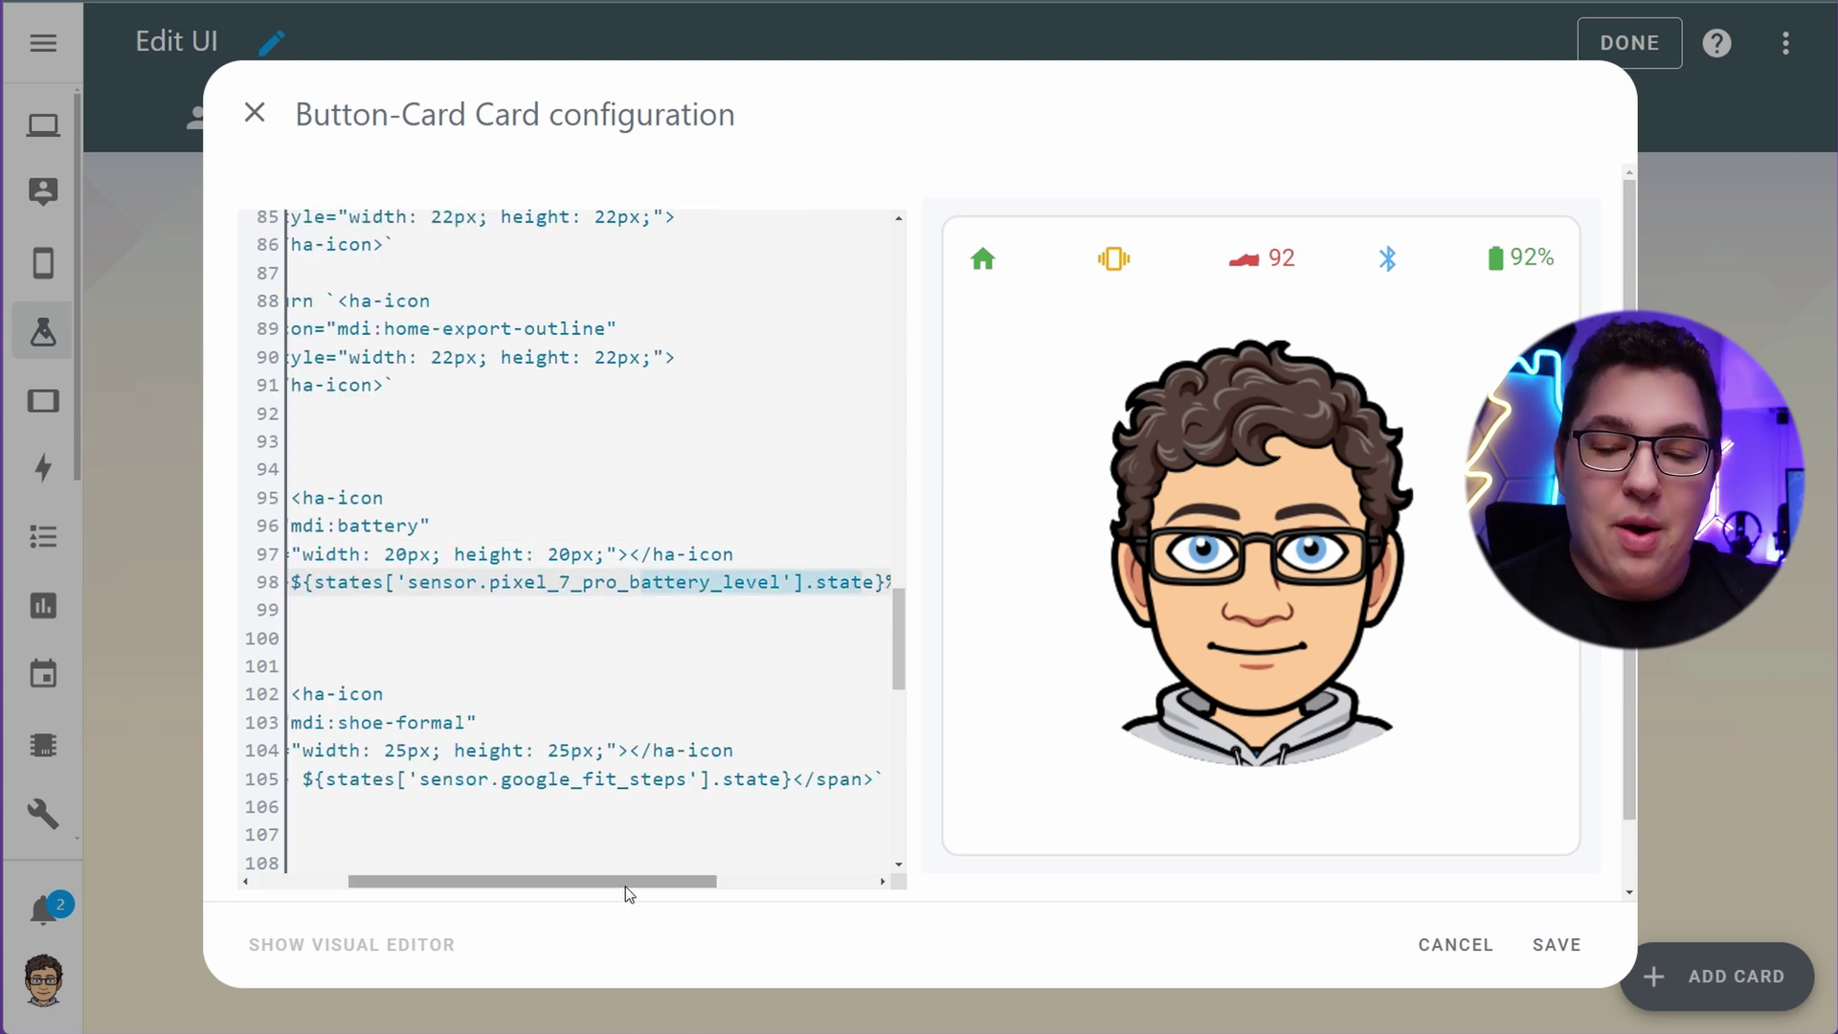
pyautogui.moveTo(624, 886); pyautogui.dragTo(691, 886)
pyautogui.moveTo(768, 582); pyautogui.dragTo(782, 582)
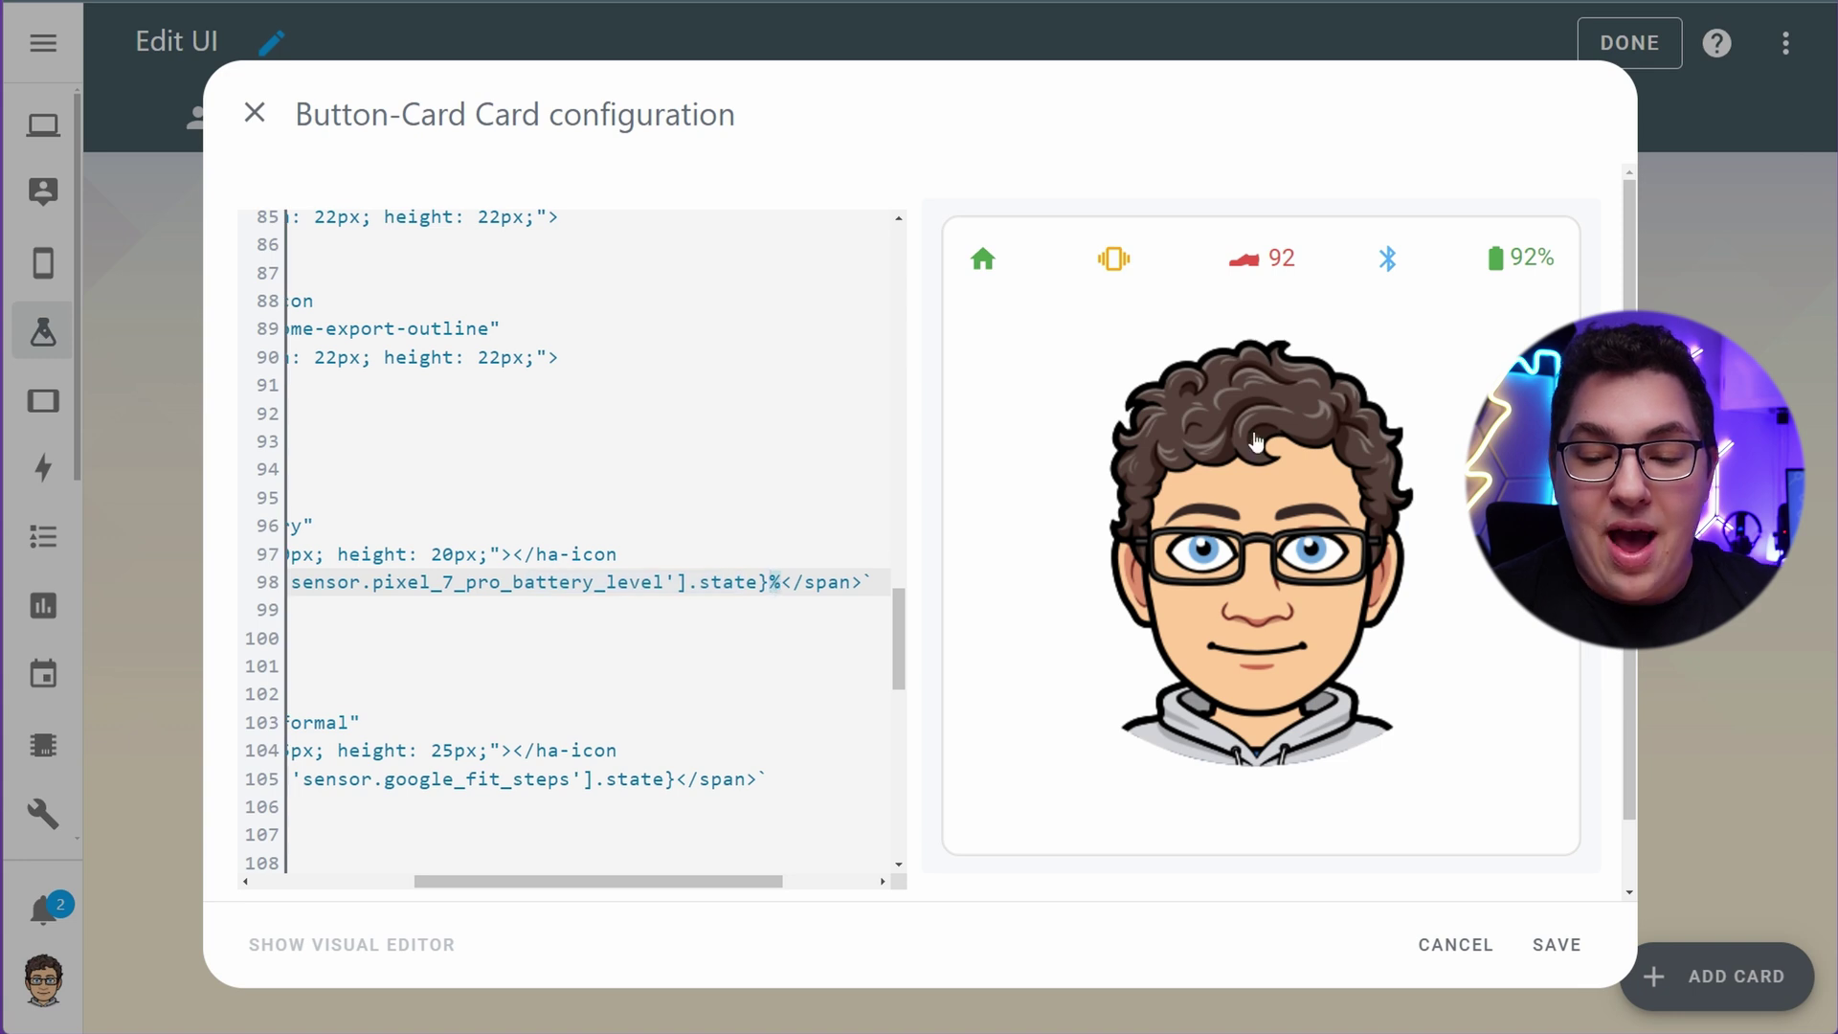
pyautogui.moveTo(716, 881); pyautogui.dragTo(556, 878)
pyautogui.scroll(-3, 434, 482)
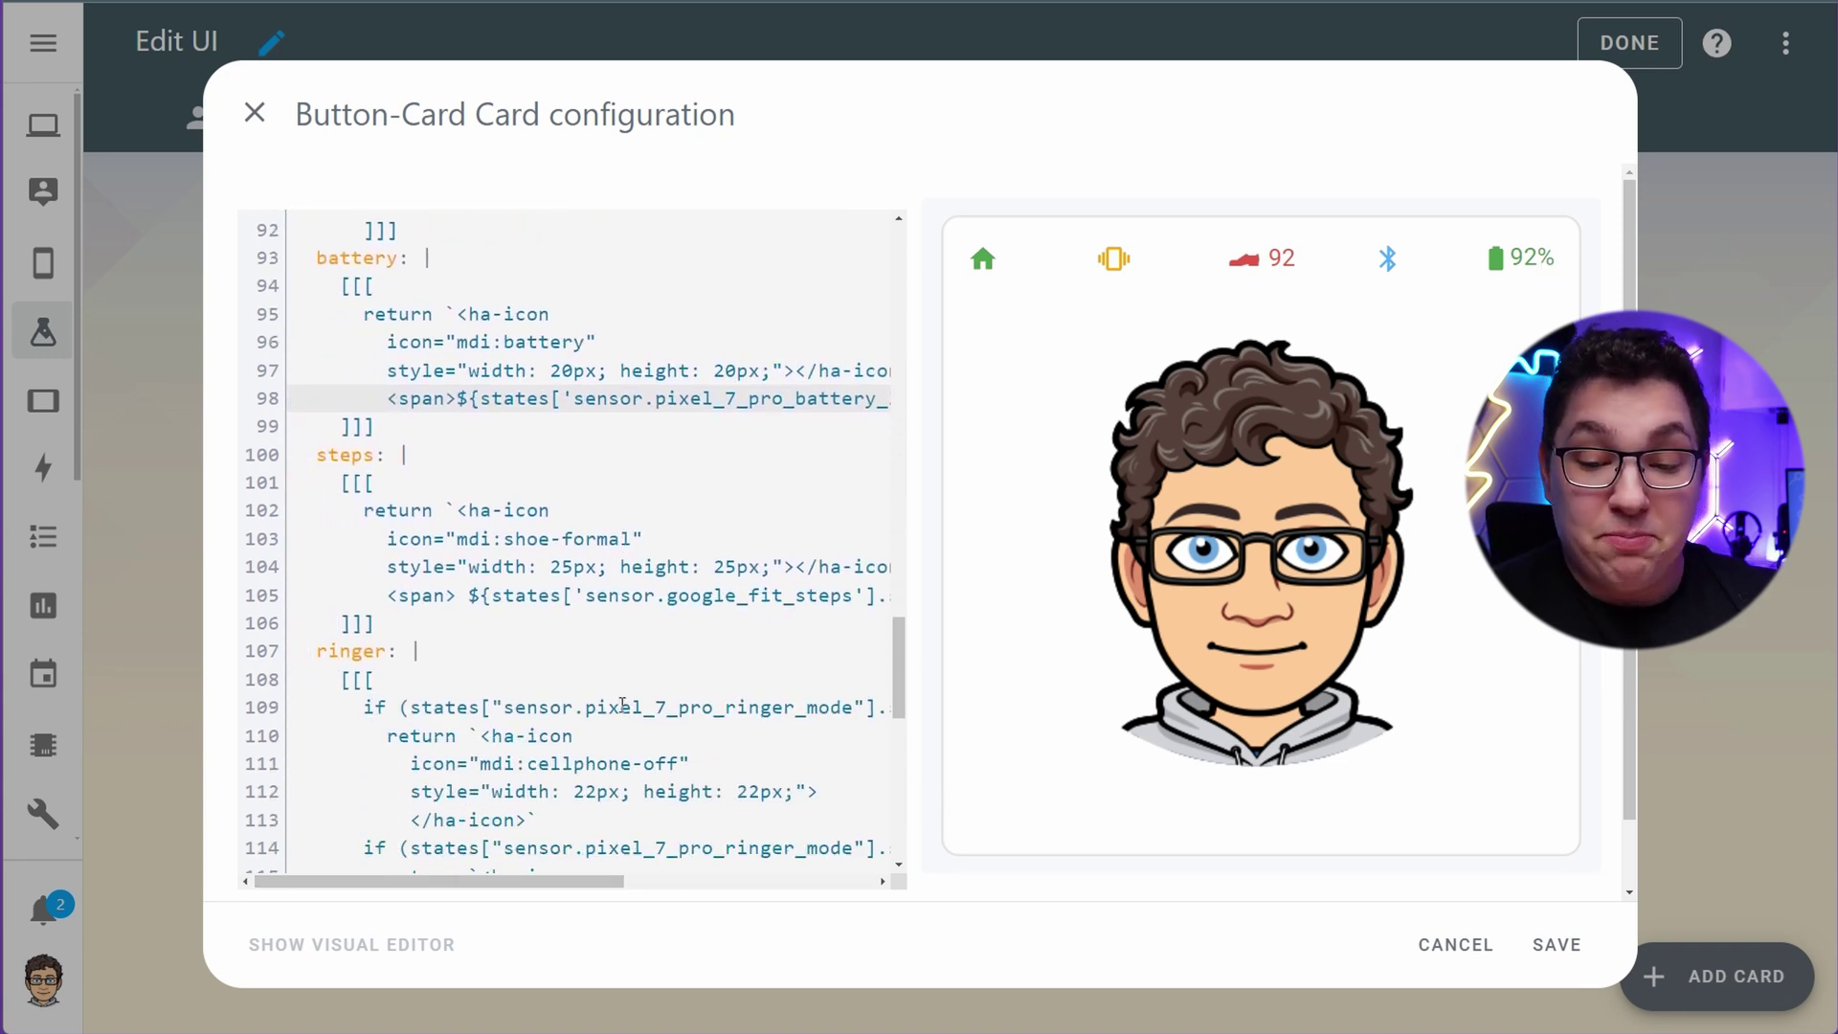
pyautogui.moveTo(386, 492); pyautogui.dragTo(848, 499)
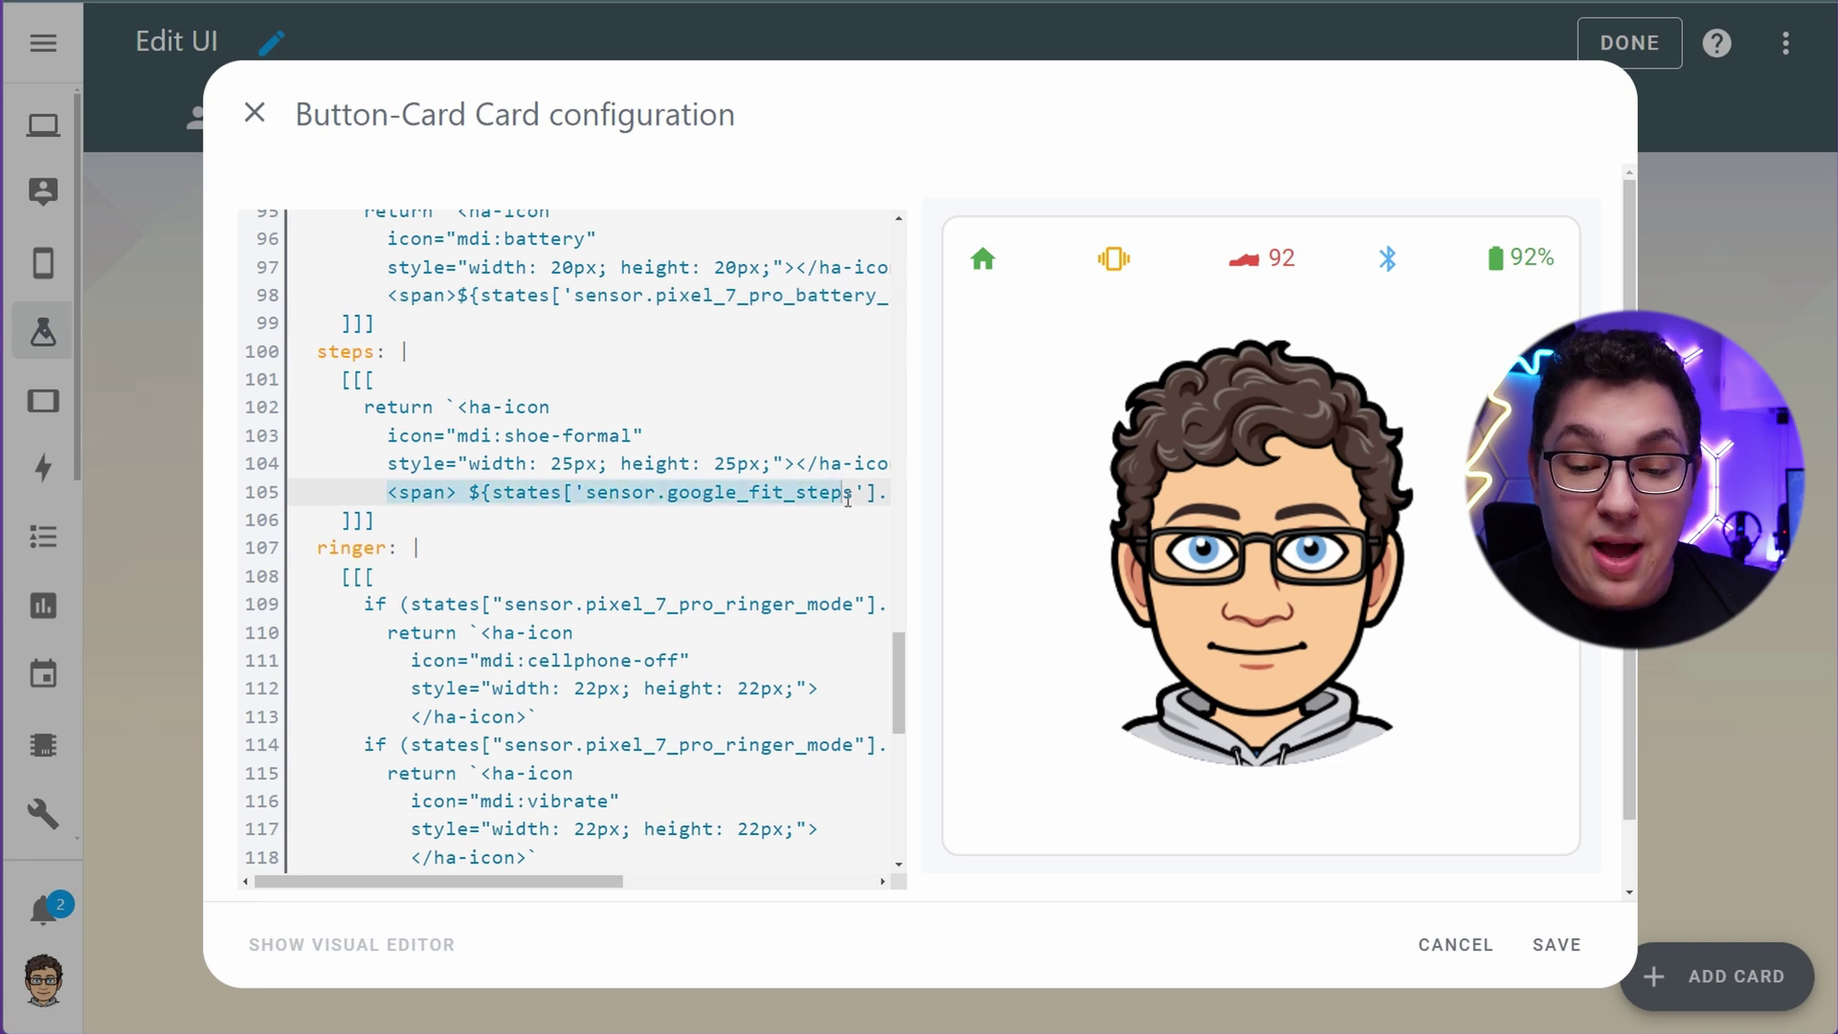
pyautogui.moveTo(496, 881); pyautogui.dragTo(537, 893)
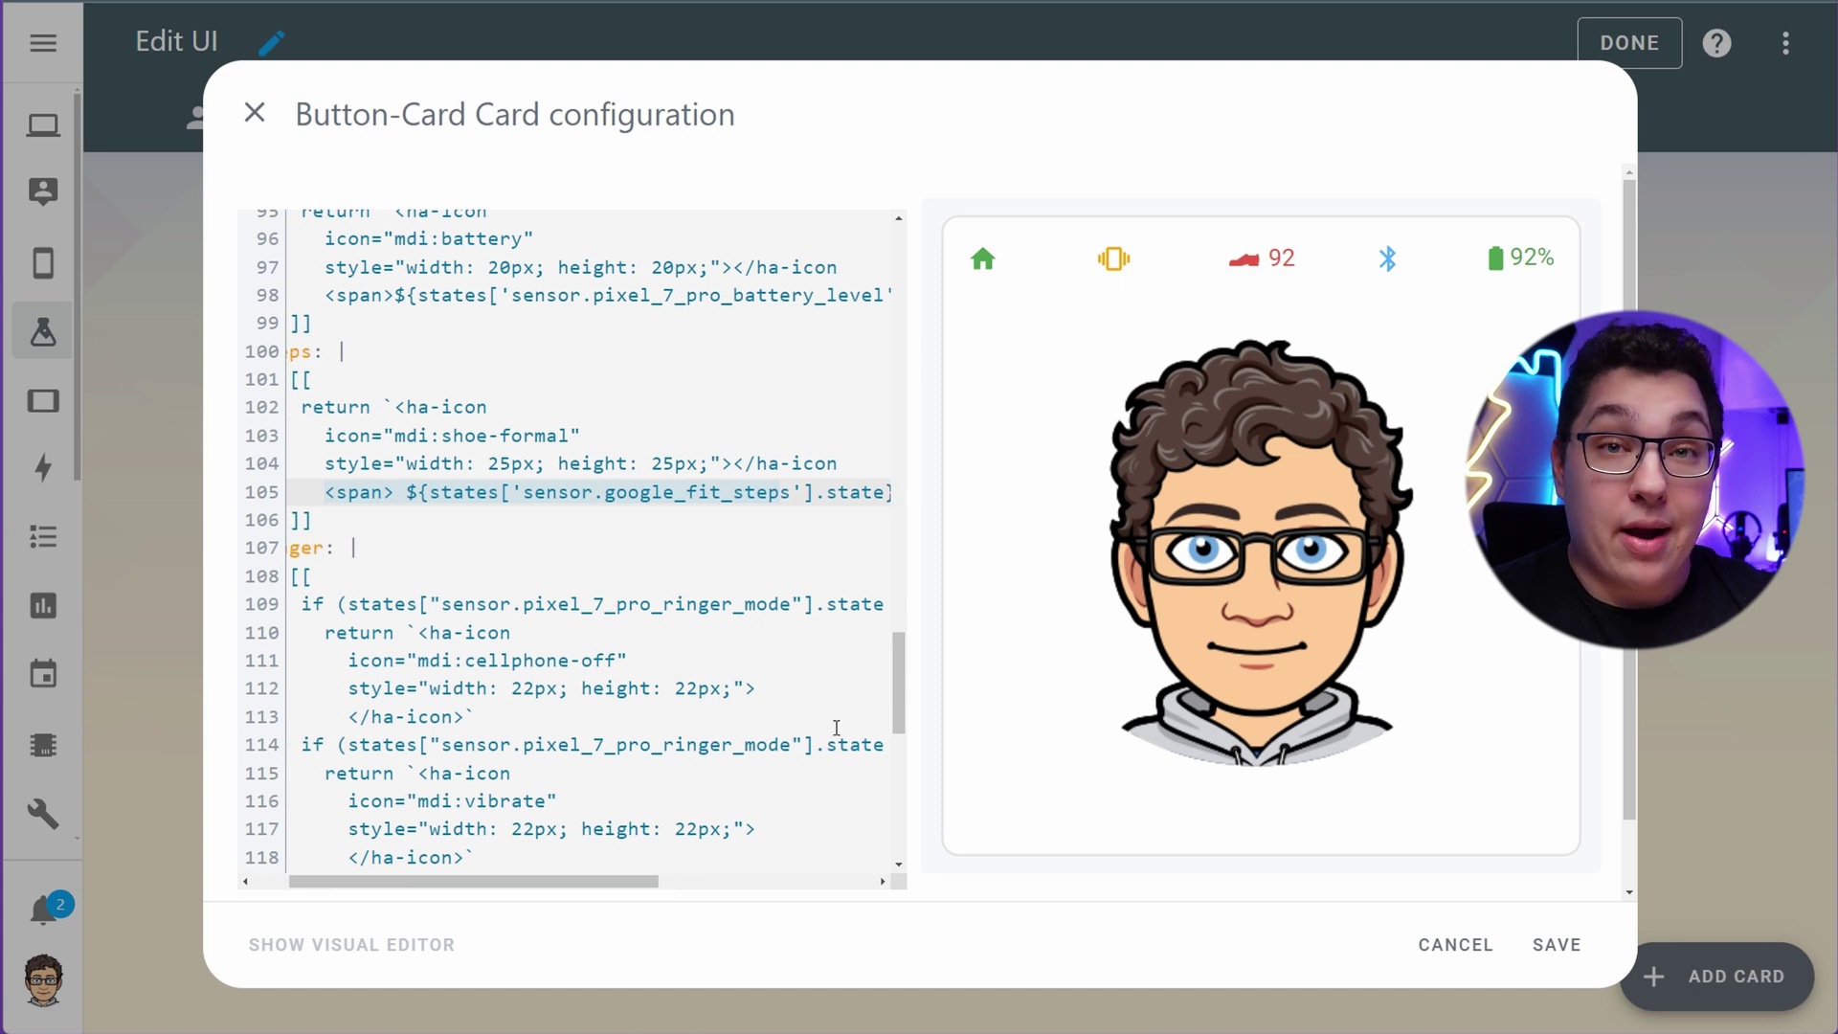
pyautogui.scroll(-3, 394, 265)
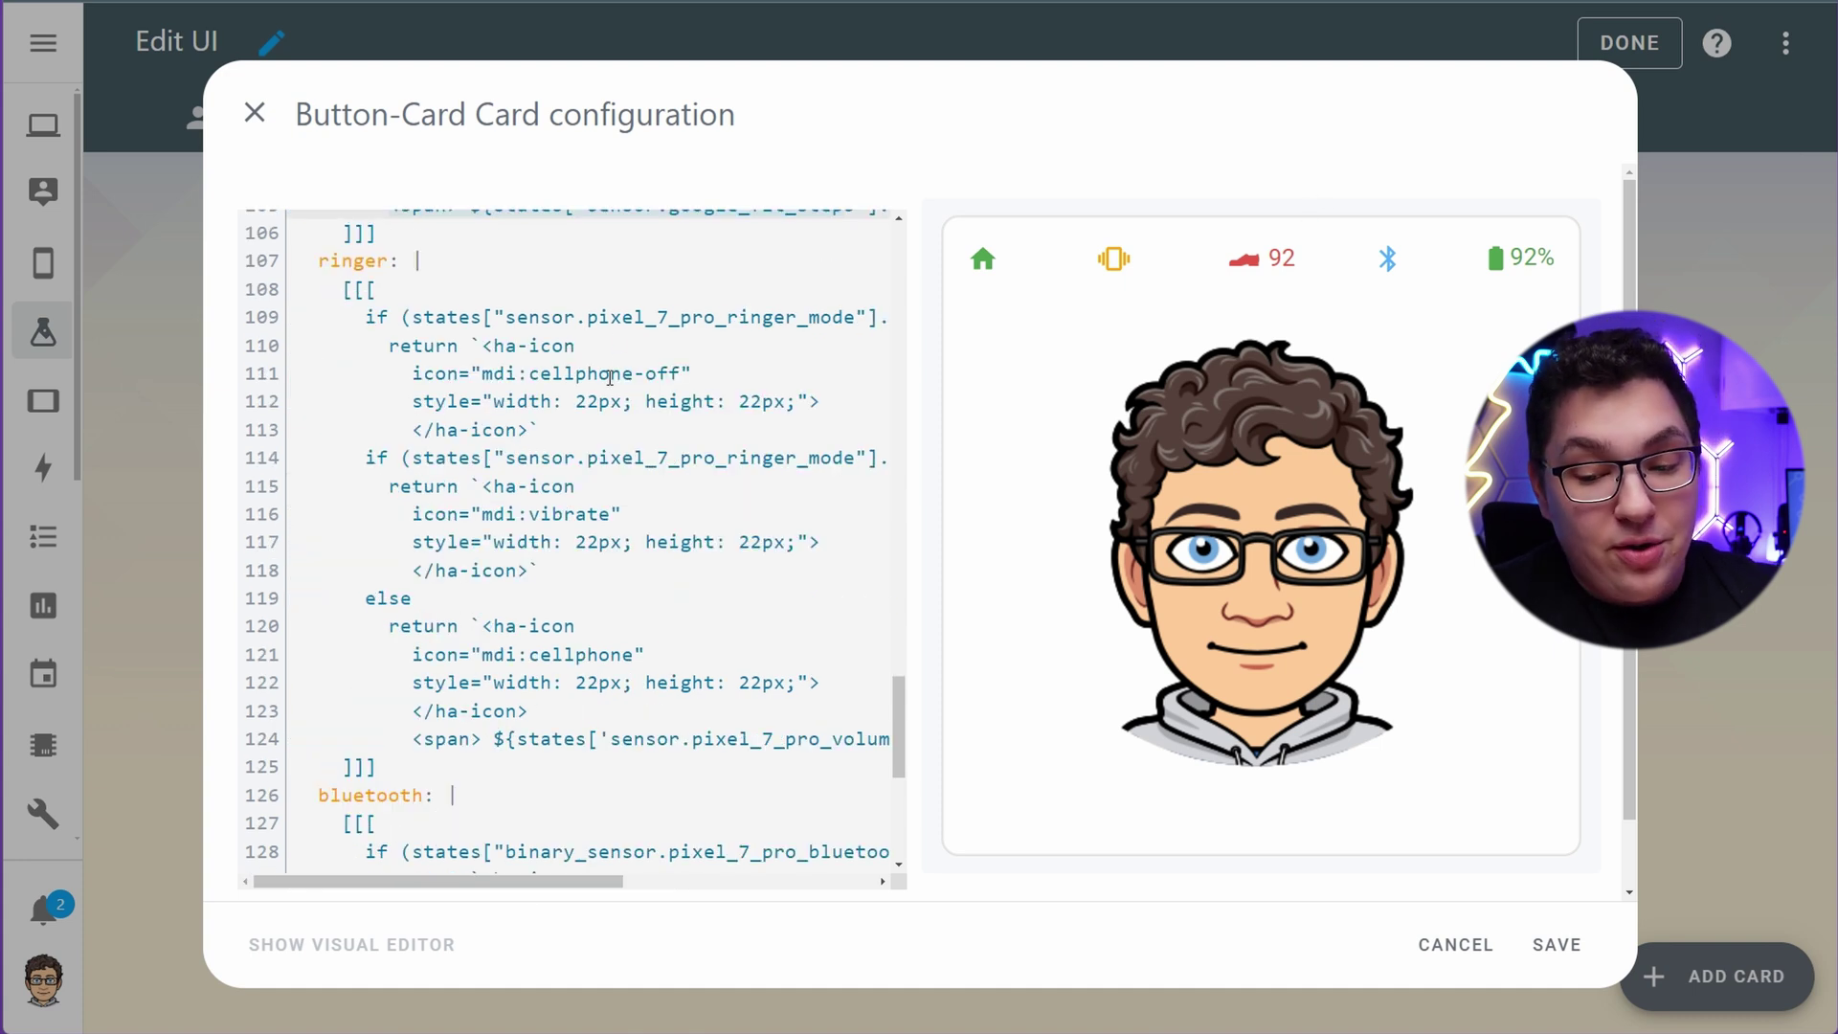
pyautogui.click(523, 340)
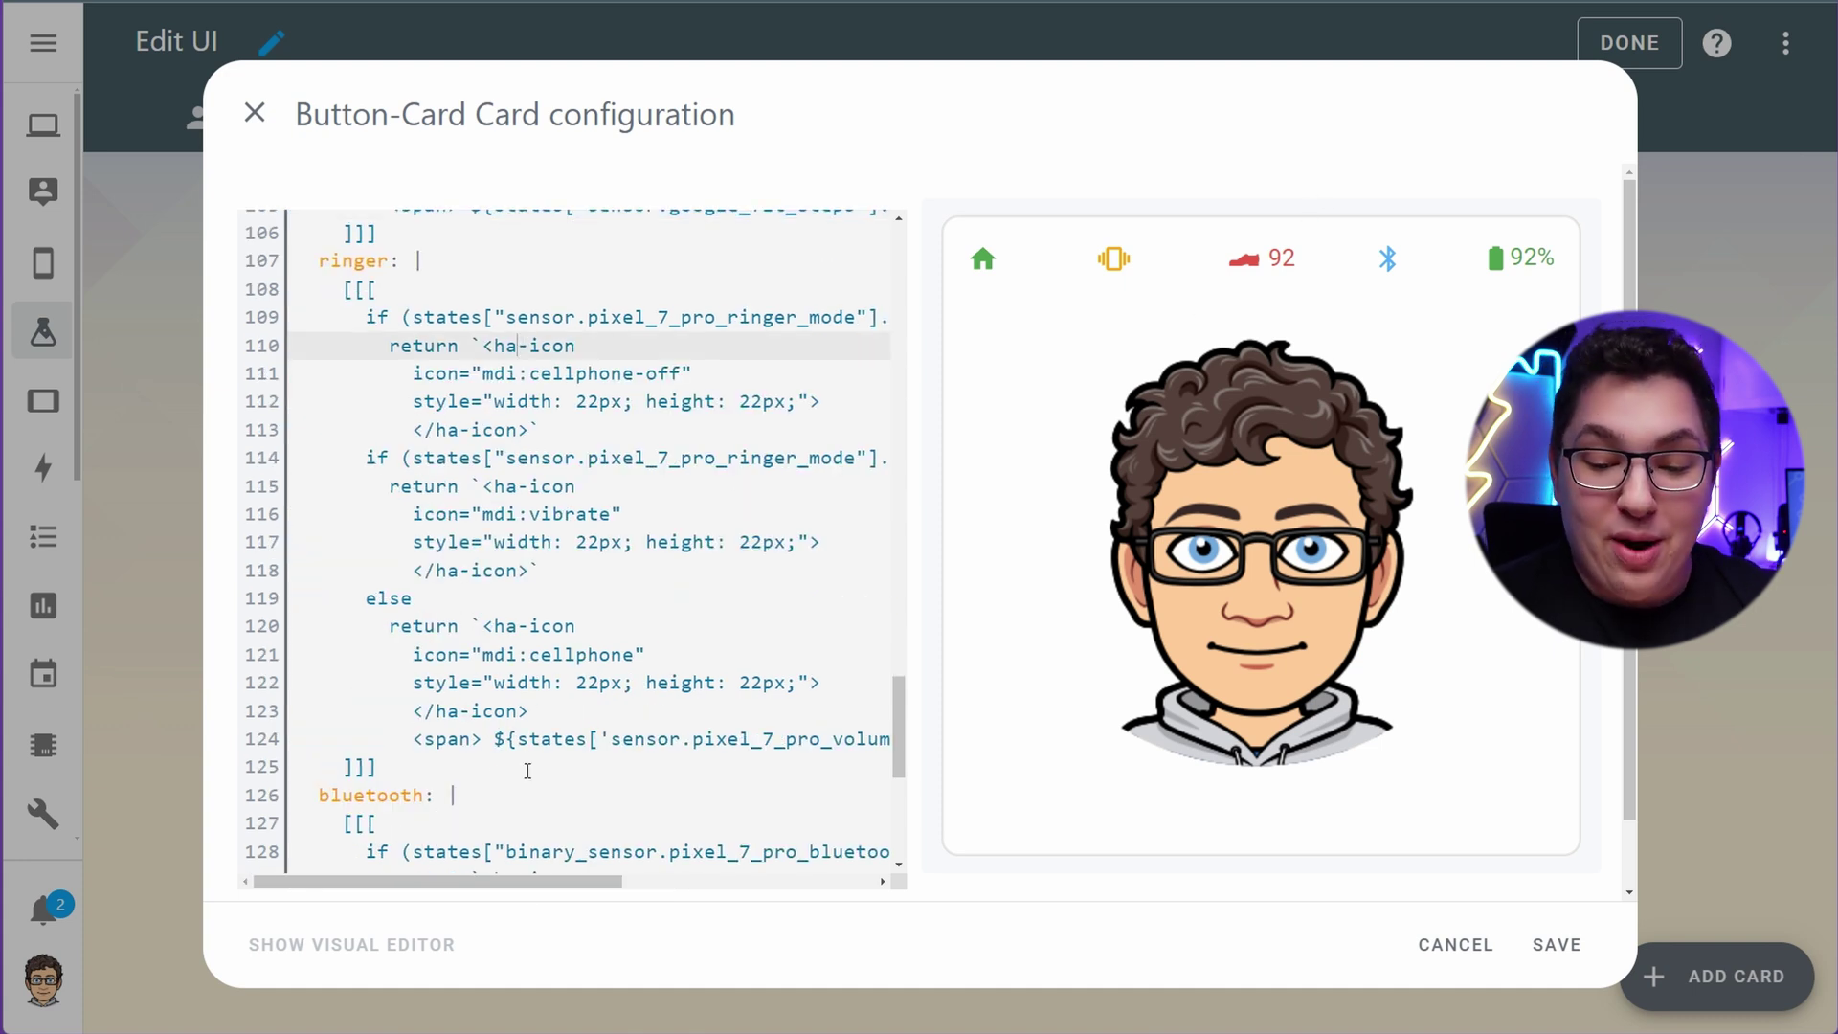
pyautogui.moveTo(422, 744); pyautogui.dragTo(809, 739)
pyautogui.click(587, 682)
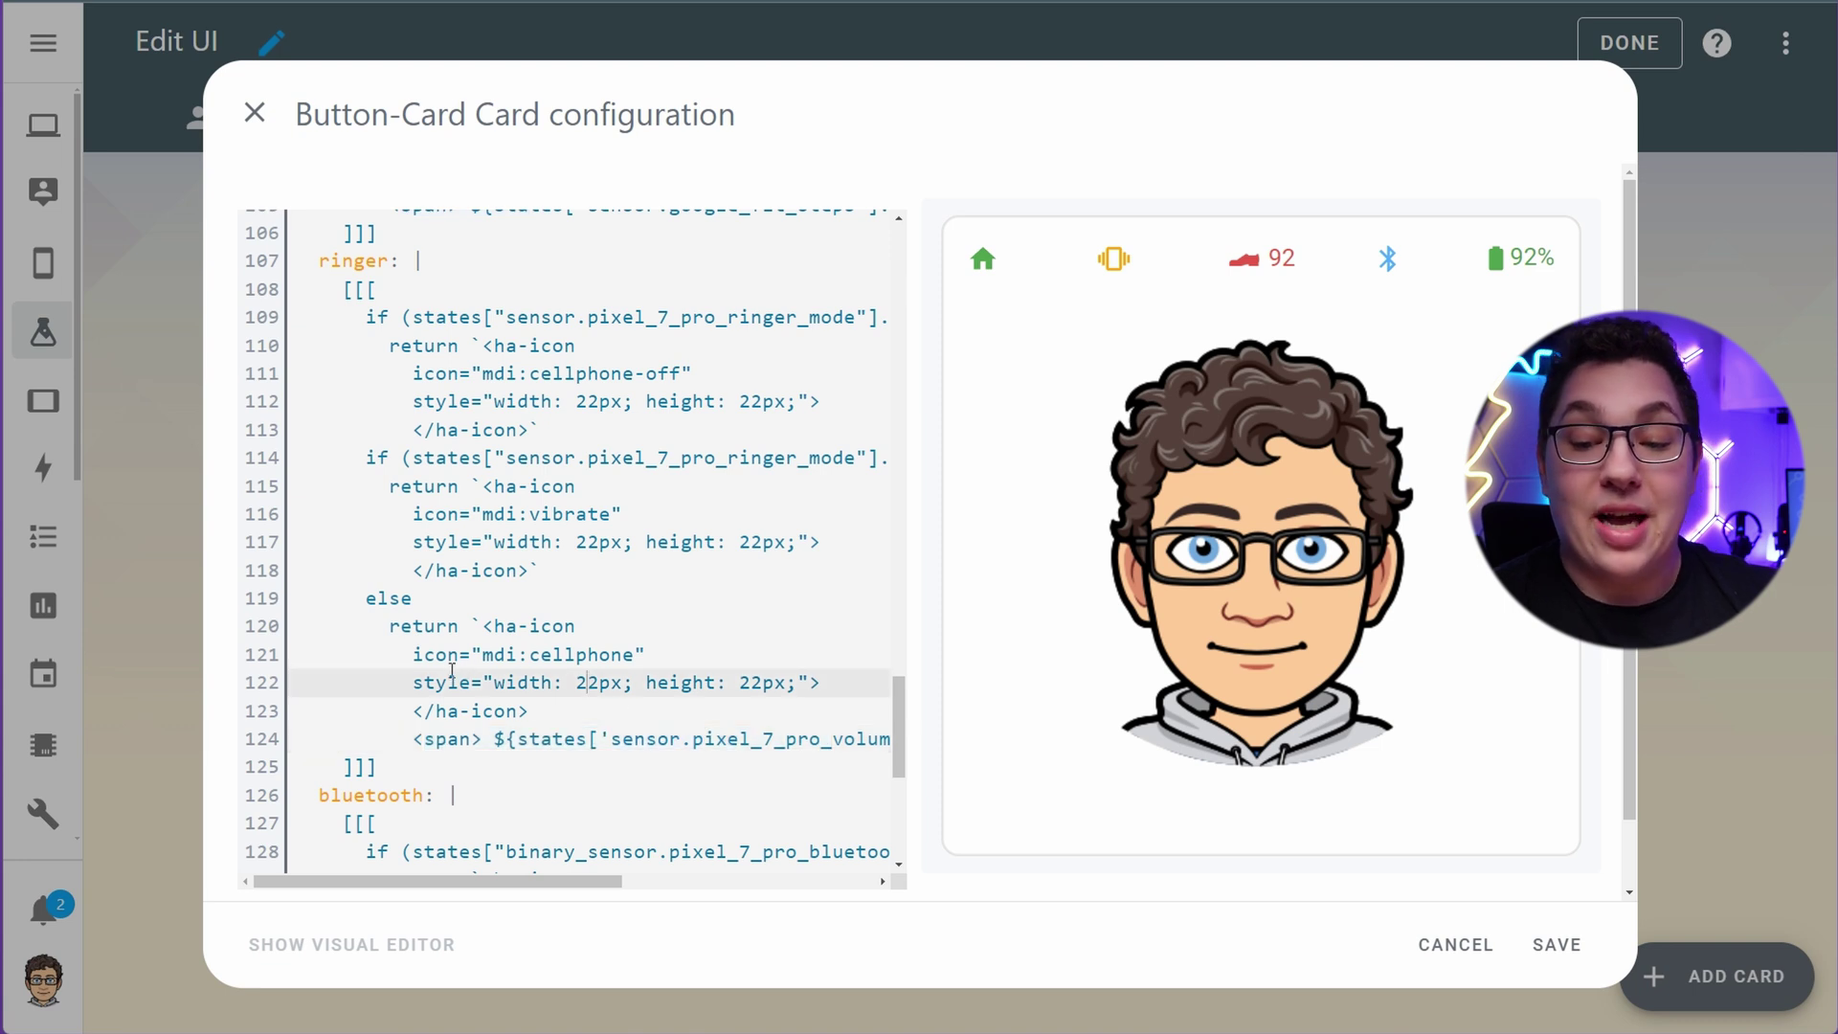
pyautogui.moveTo(557, 891); pyautogui.dragTo(749, 890)
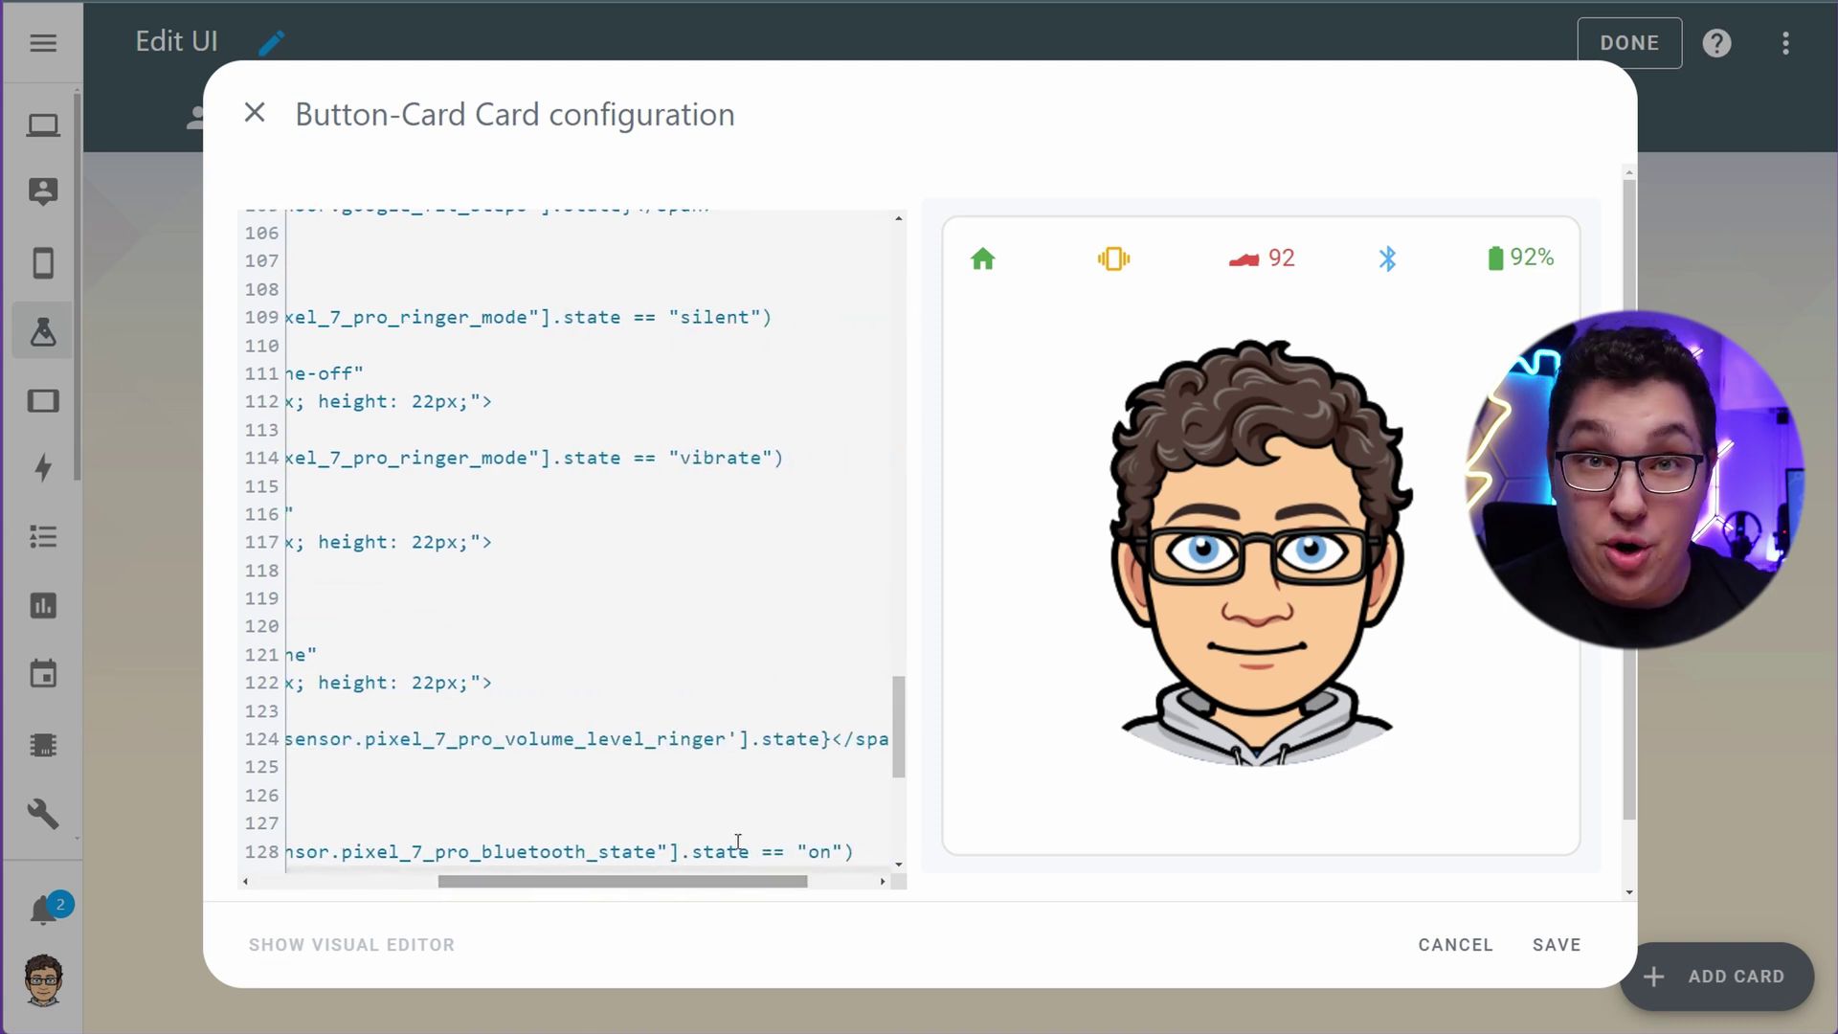
# Review the media field's marquee template with its track title and artist lines
pyautogui.scroll(-10, 576, 591)
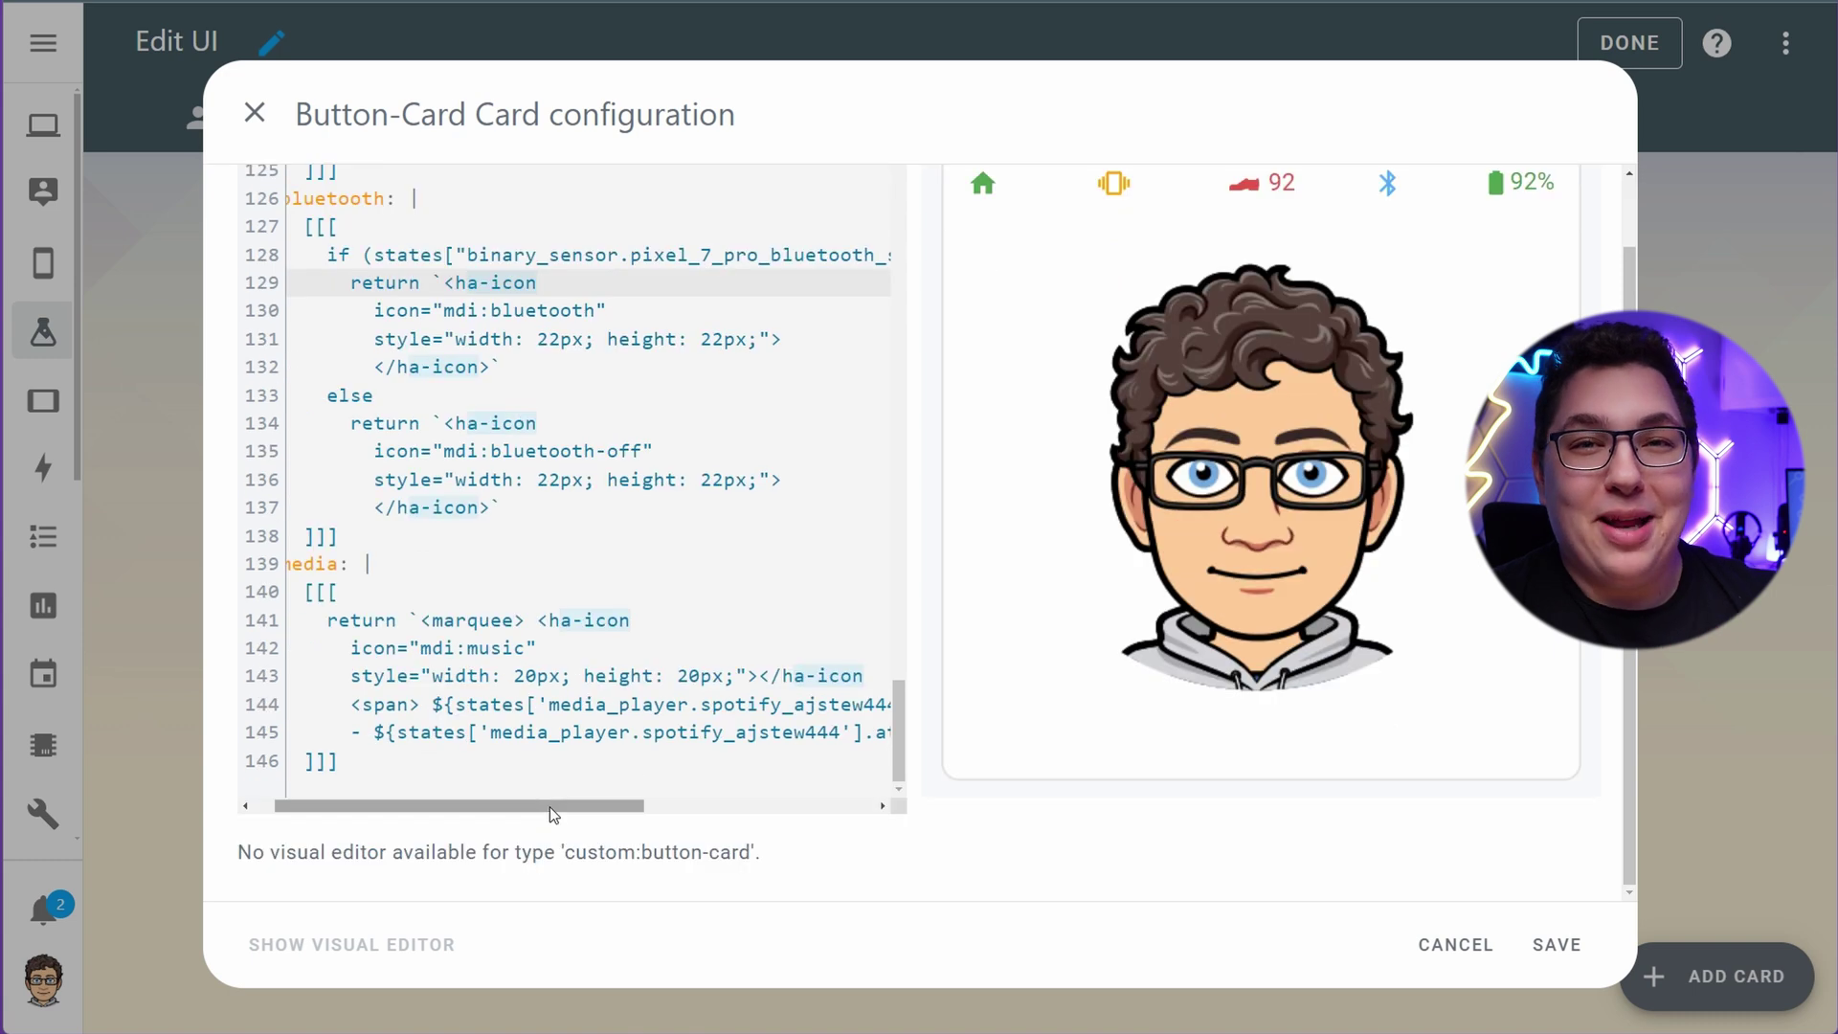
pyautogui.hscroll(-2, 546, 796)
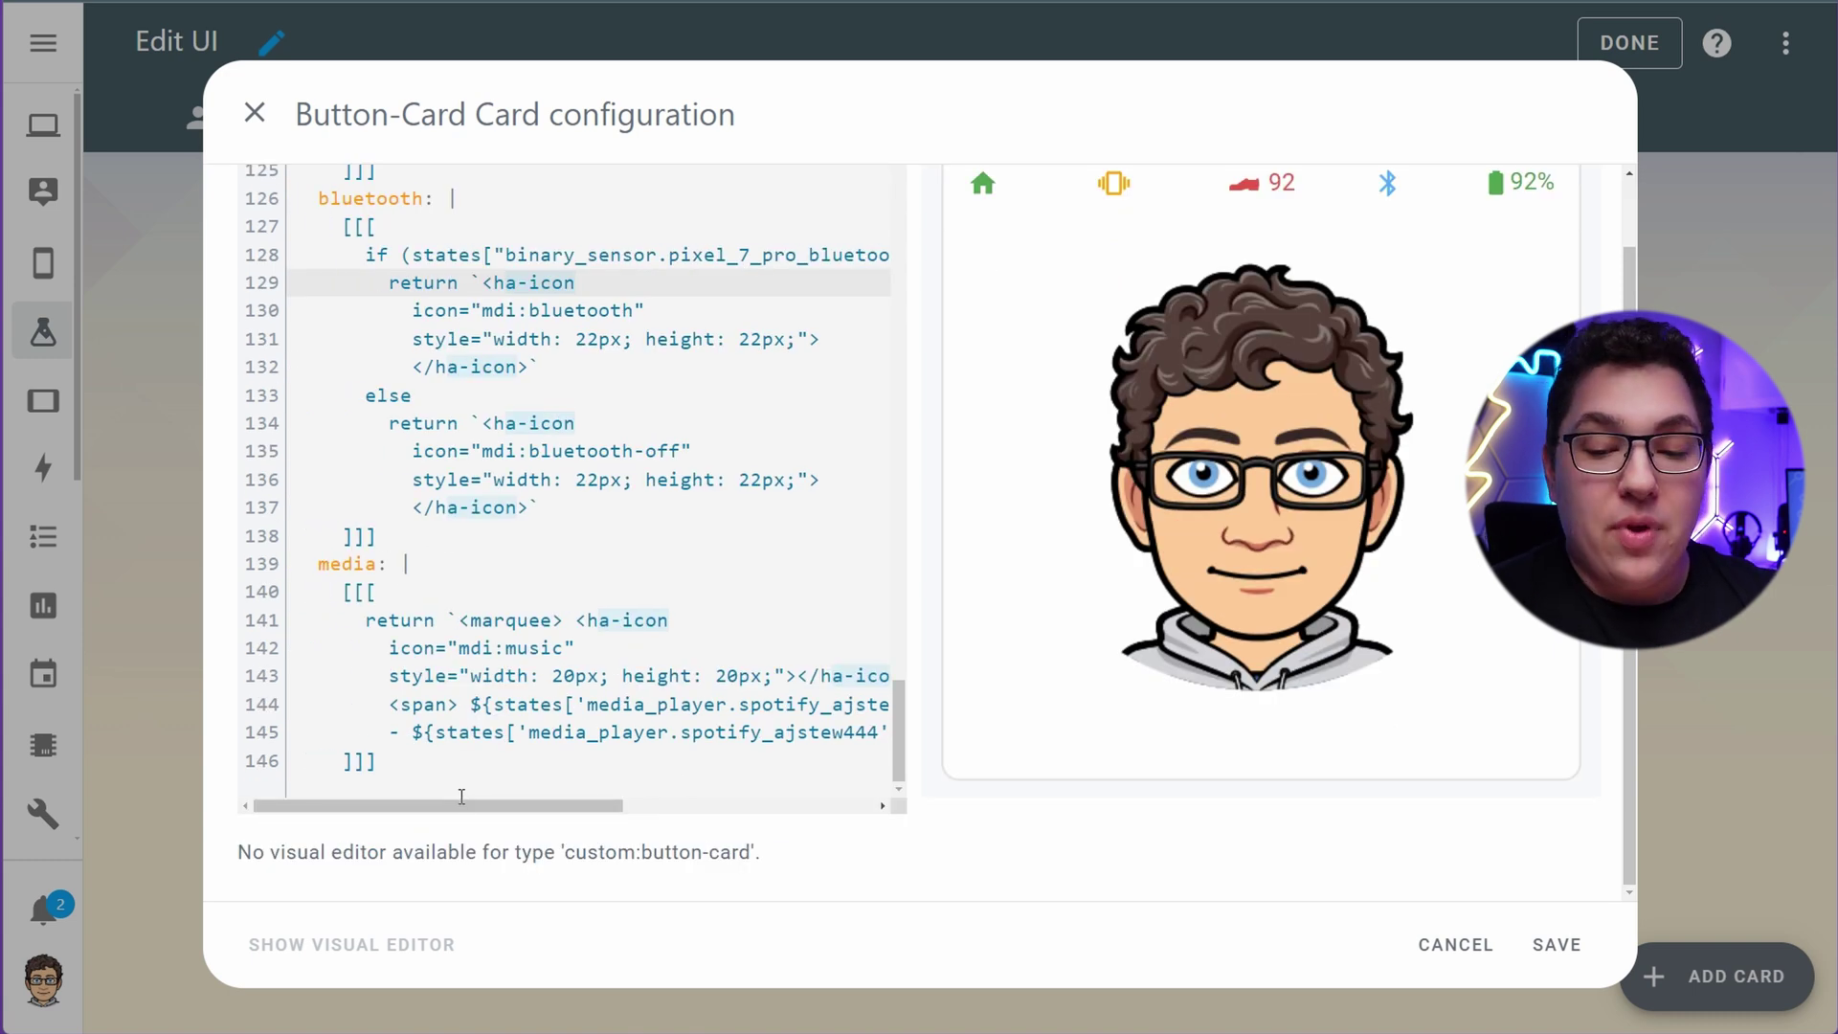
pyautogui.moveTo(459, 619); pyautogui.dragTo(533, 620)
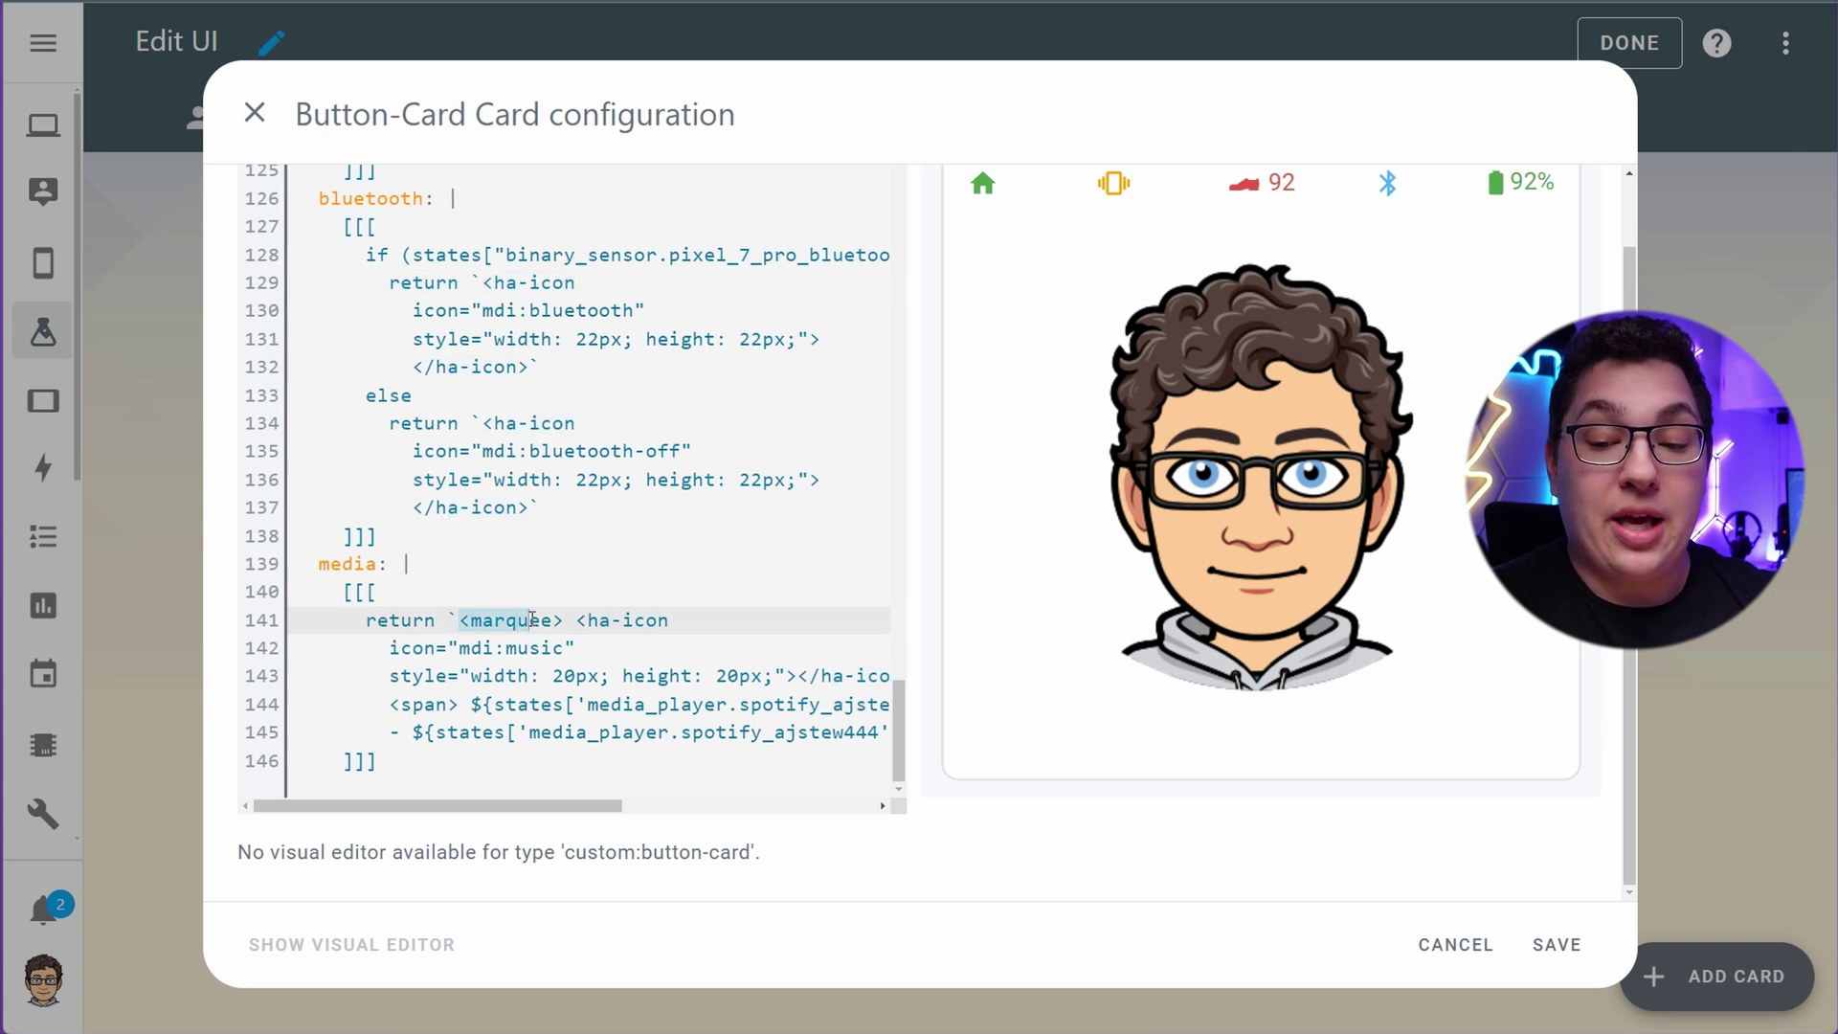
pyautogui.click(525, 704)
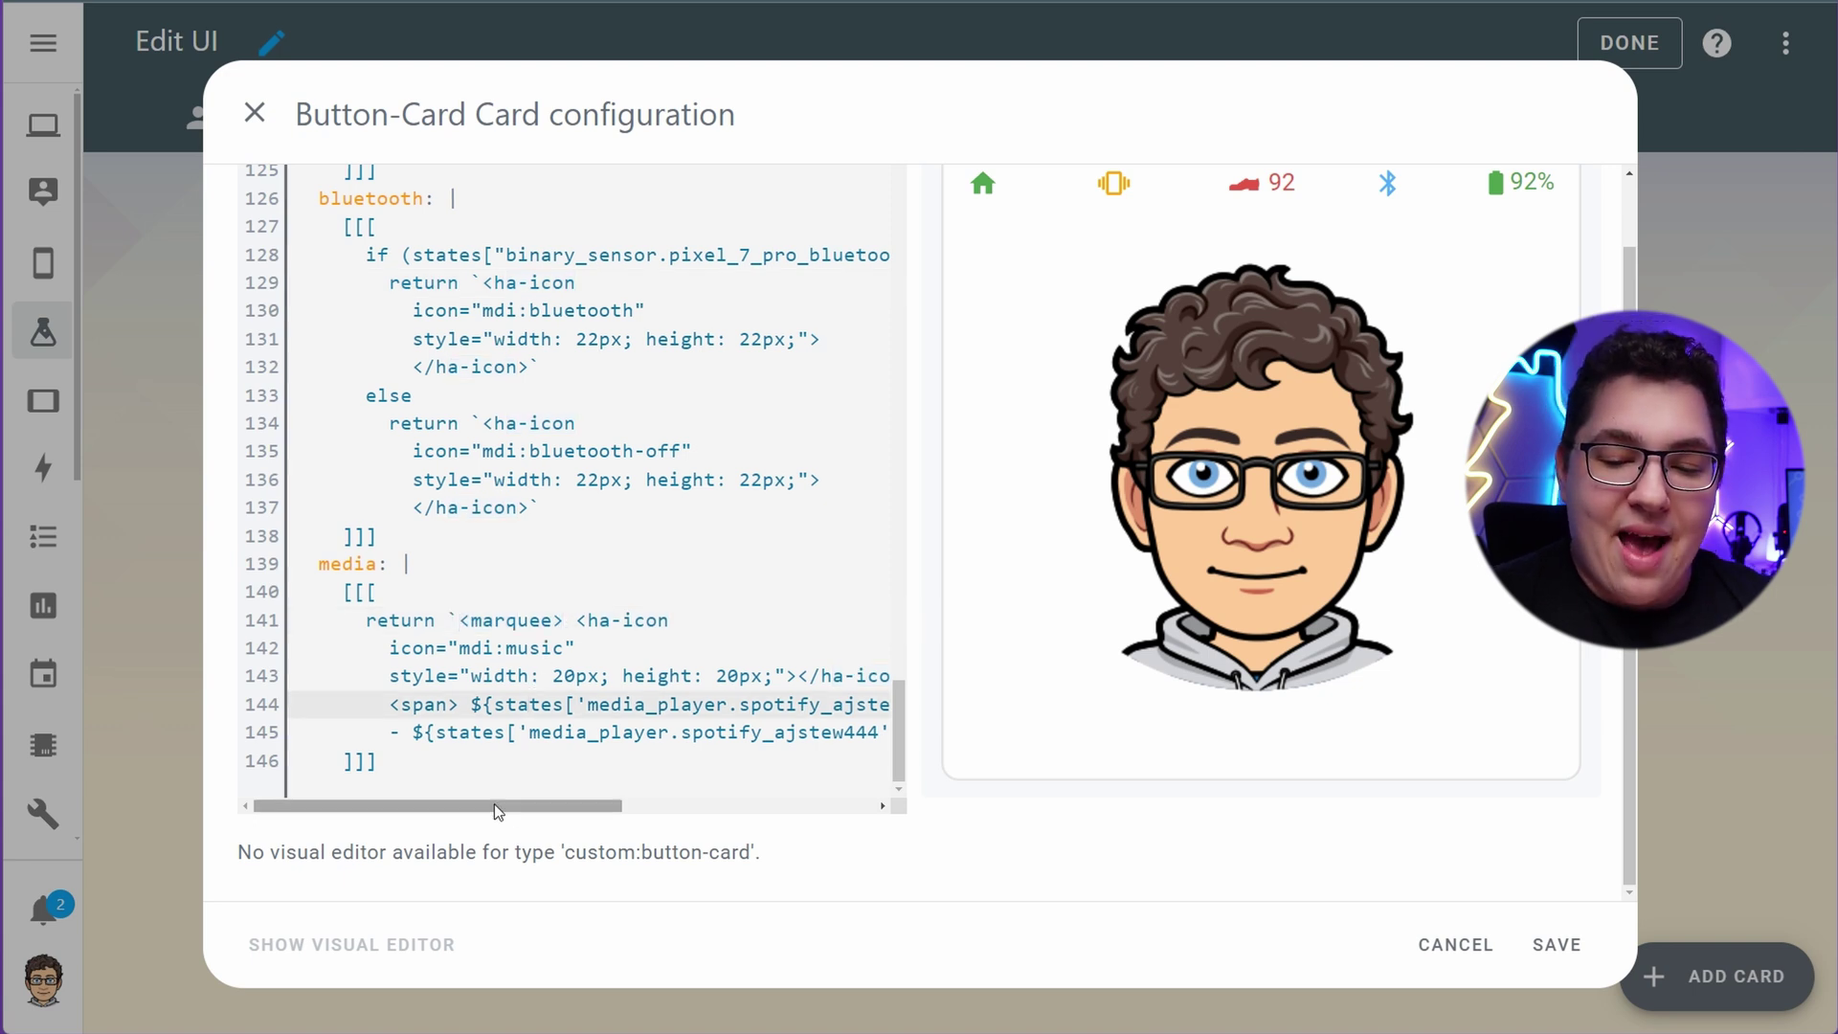
pyautogui.tripleClick(538, 734)
pyautogui.click(597, 604)
pyautogui.moveTo(625, 619); pyautogui.dragTo(574, 651)
pyautogui.hscroll(2, 584, 805)
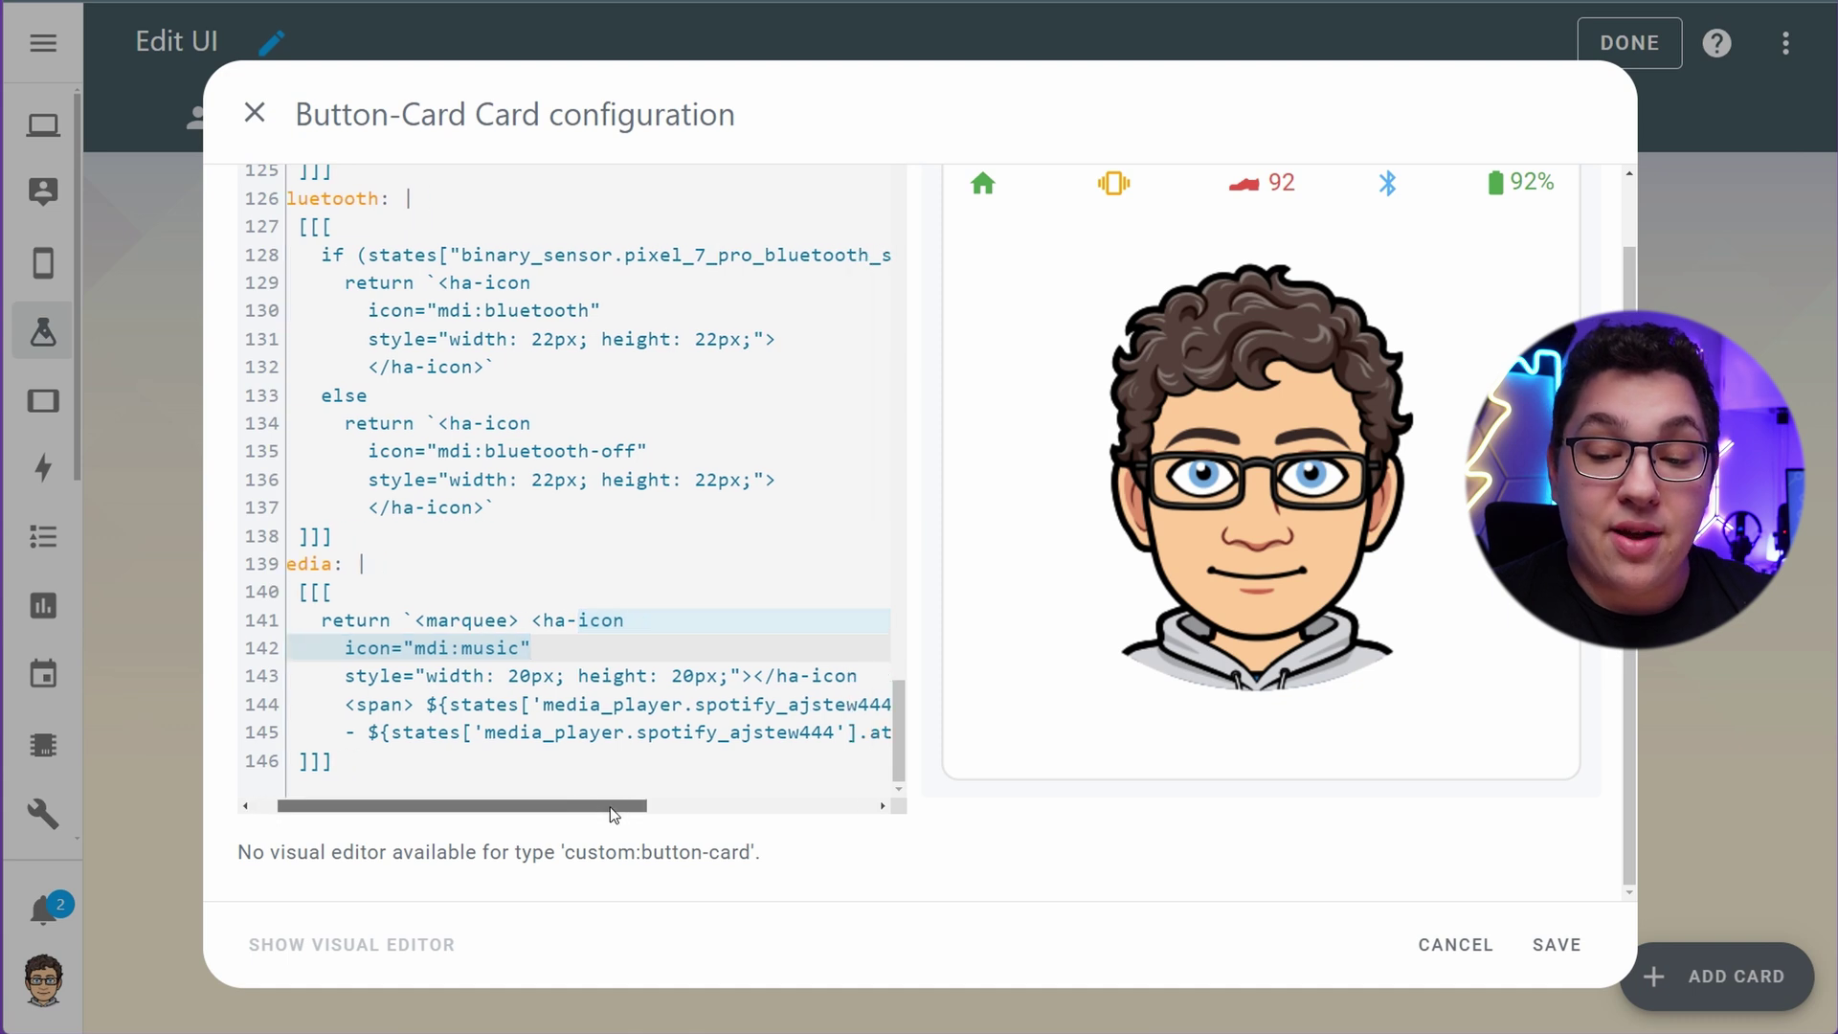
pyautogui.tripleClick(384, 716)
# Save the Bitmoji button card configuration and reopen its editor
pyautogui.moveTo(651, 806); pyautogui.dragTo(877, 823)
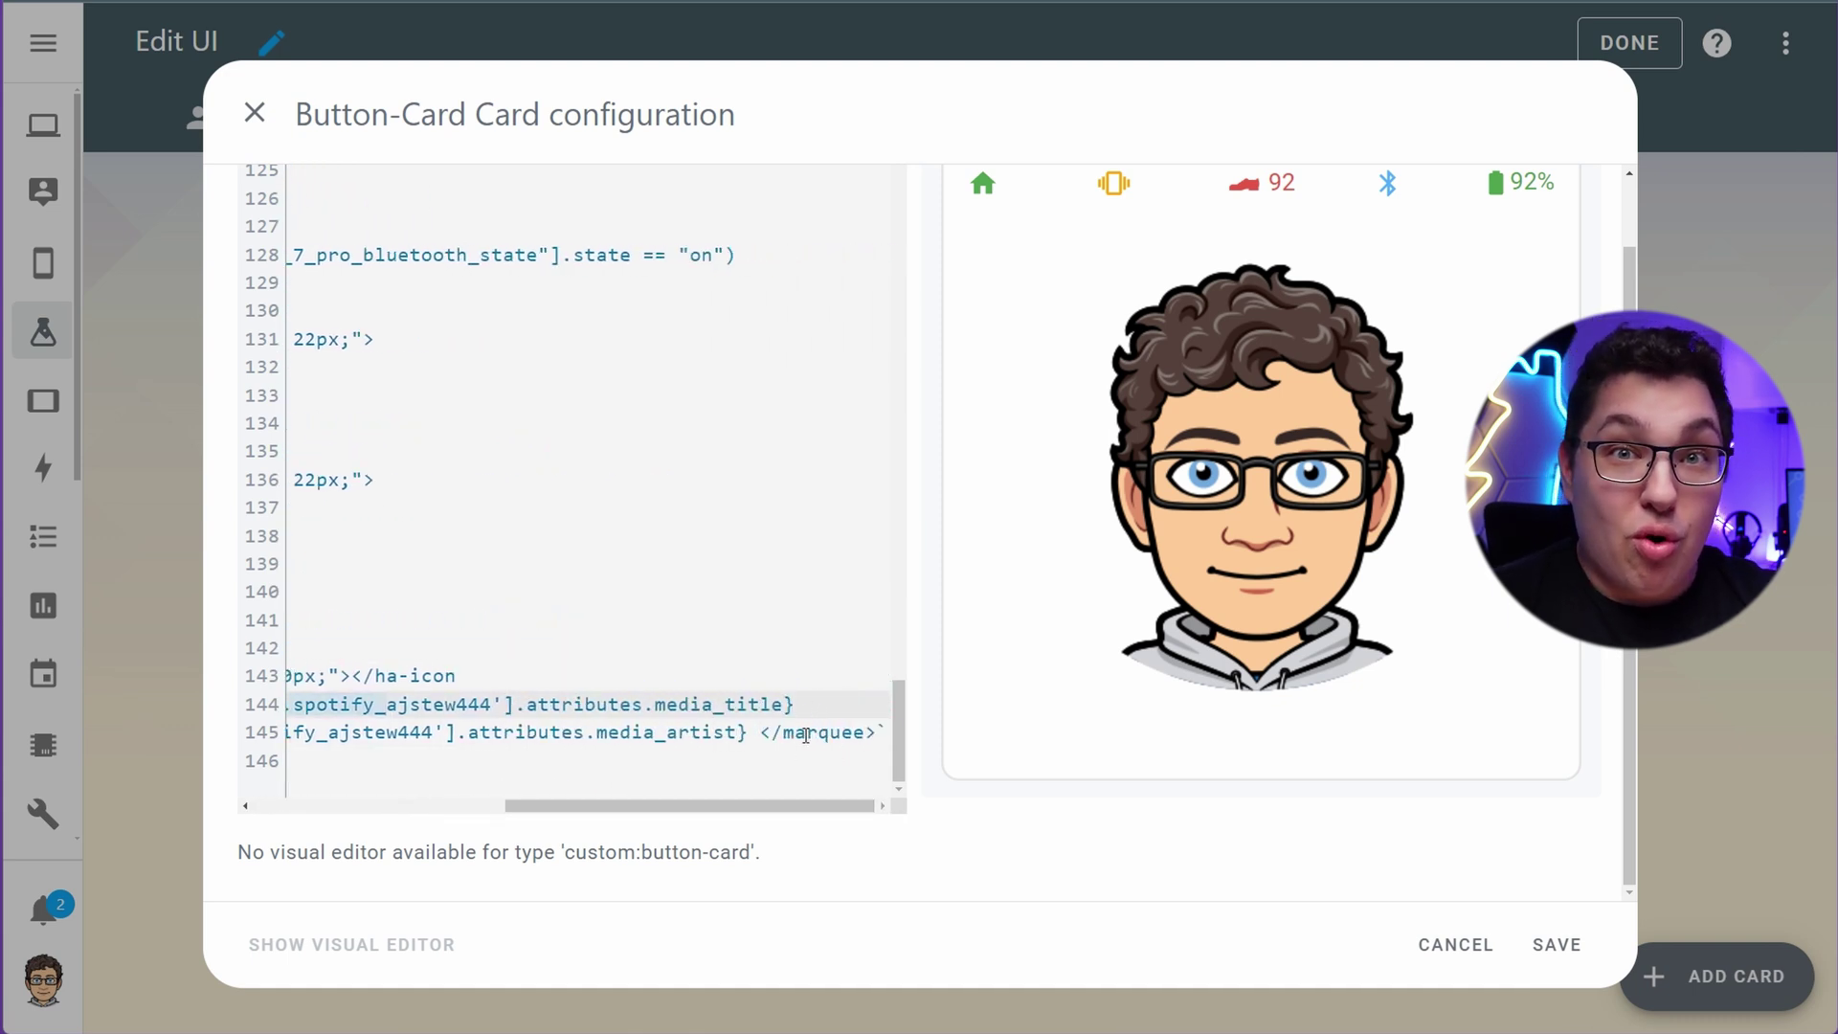
pyautogui.moveTo(756, 810); pyautogui.dragTo(528, 810)
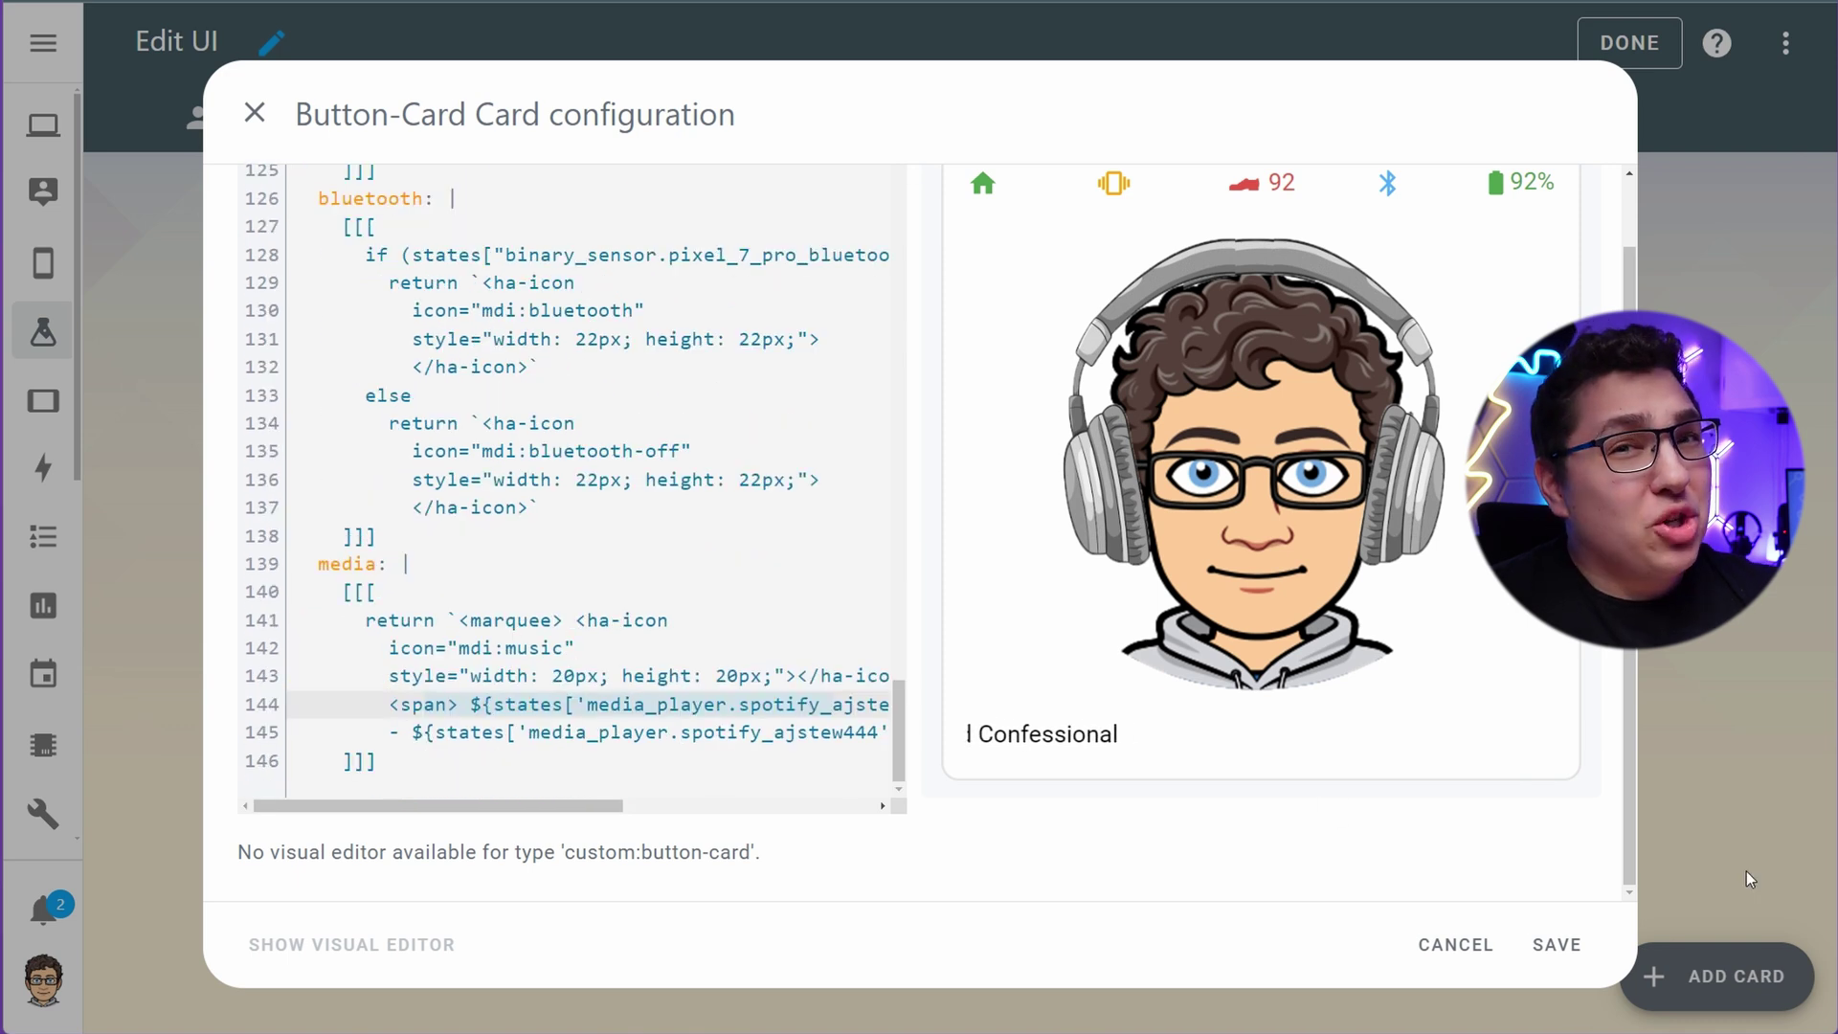
pyautogui.click(1567, 944)
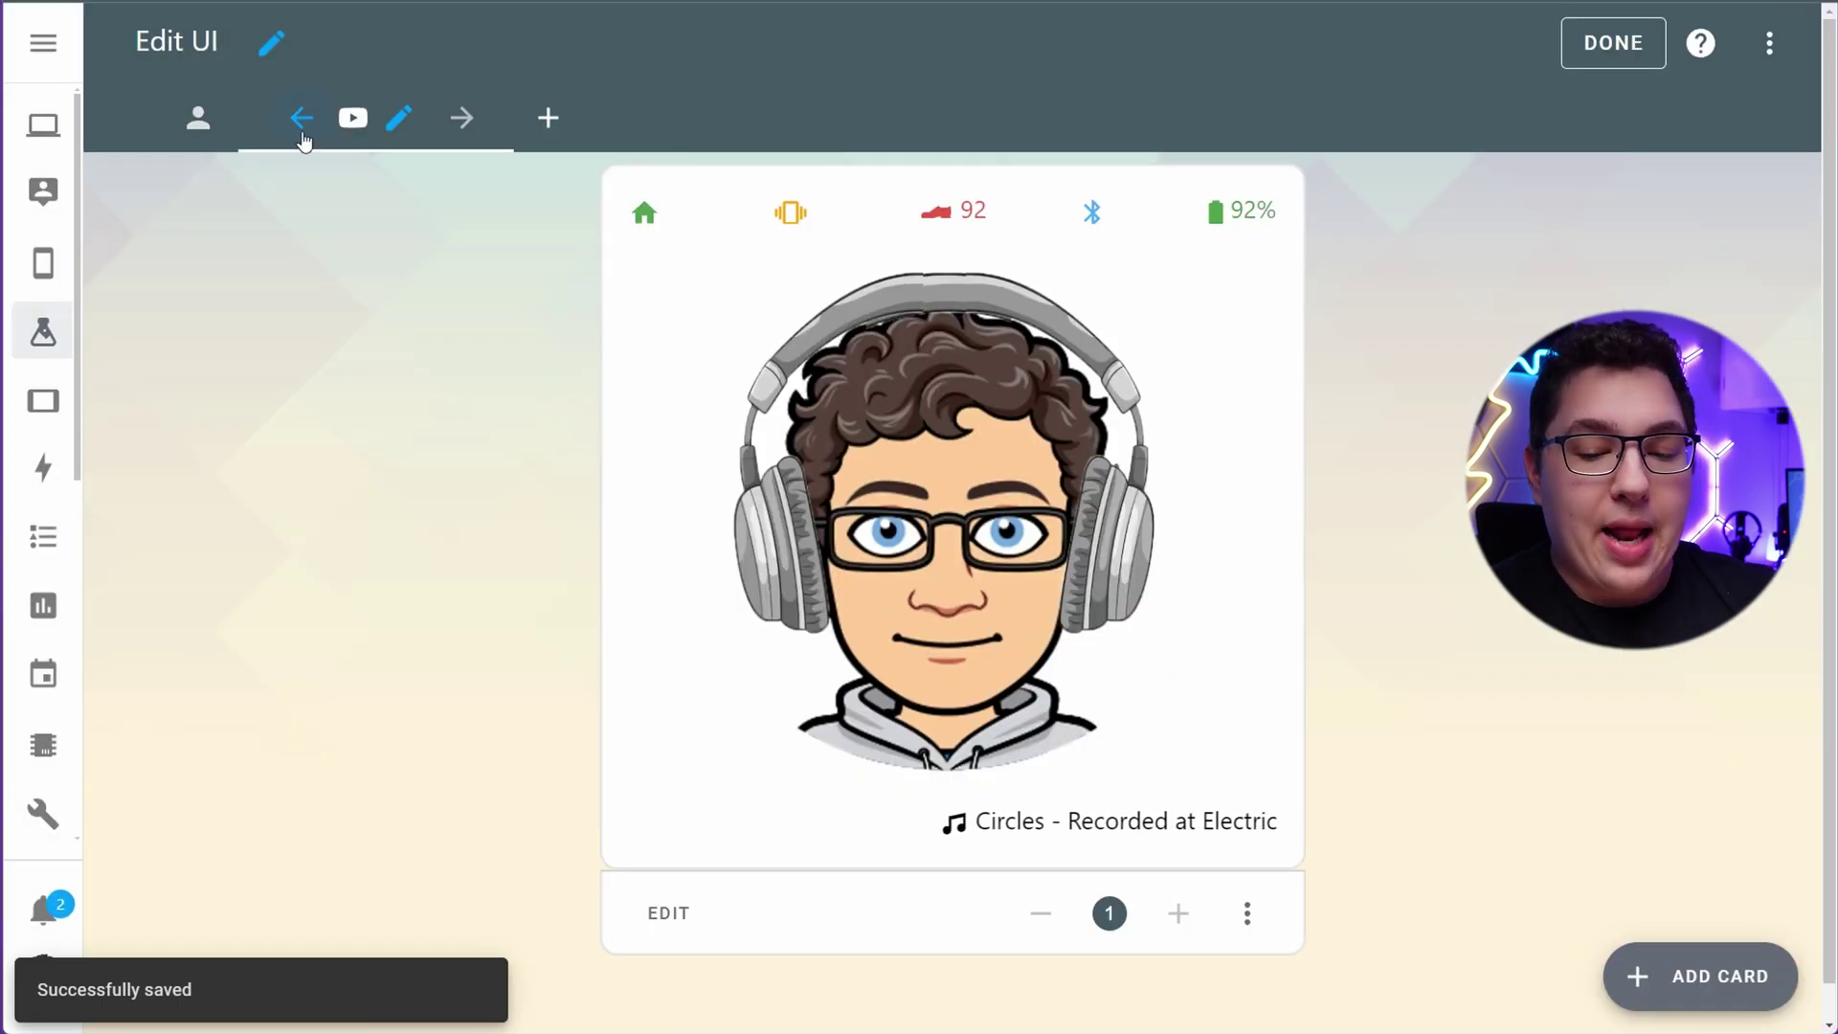
pyautogui.click(693, 916)
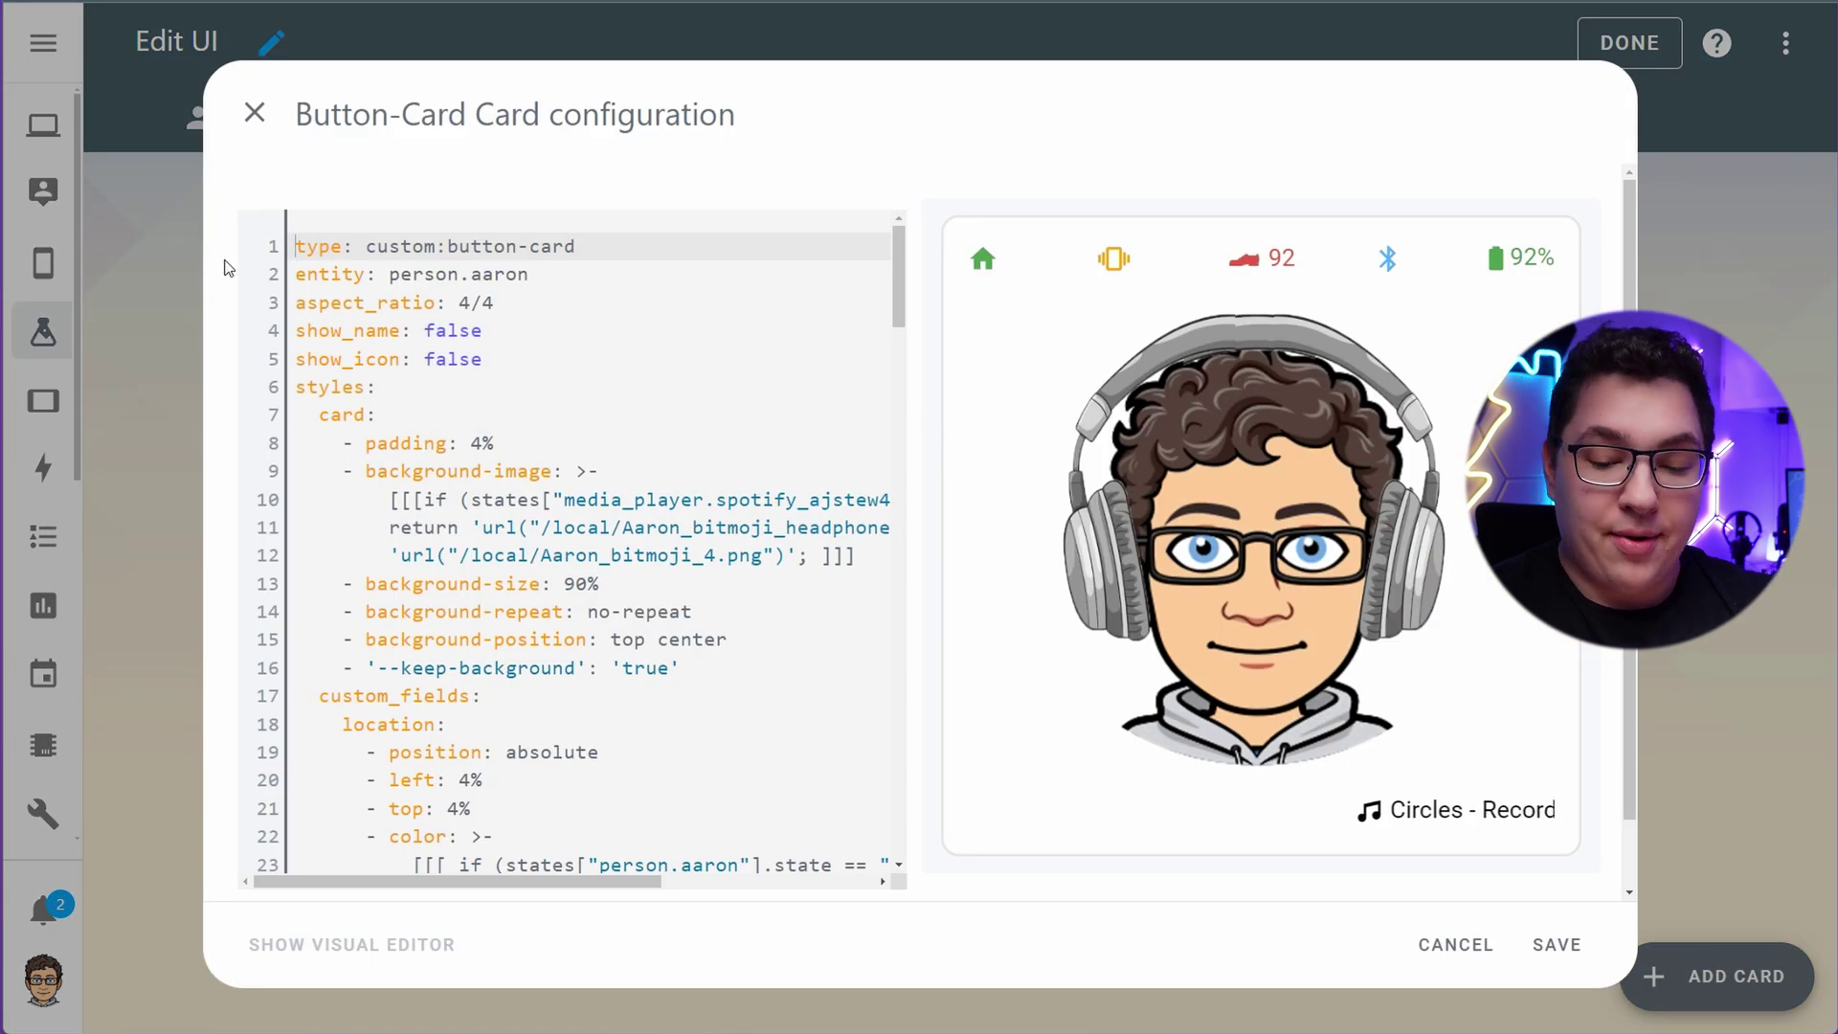
# Insert type: custom:swipe-card with parameters effect: coverflow above the card definition
pyautogui.press('Return')
pyautogui.press('Return')
pyautogui.click(375, 240)
pyautogui.write('type: custom:swipe-card')
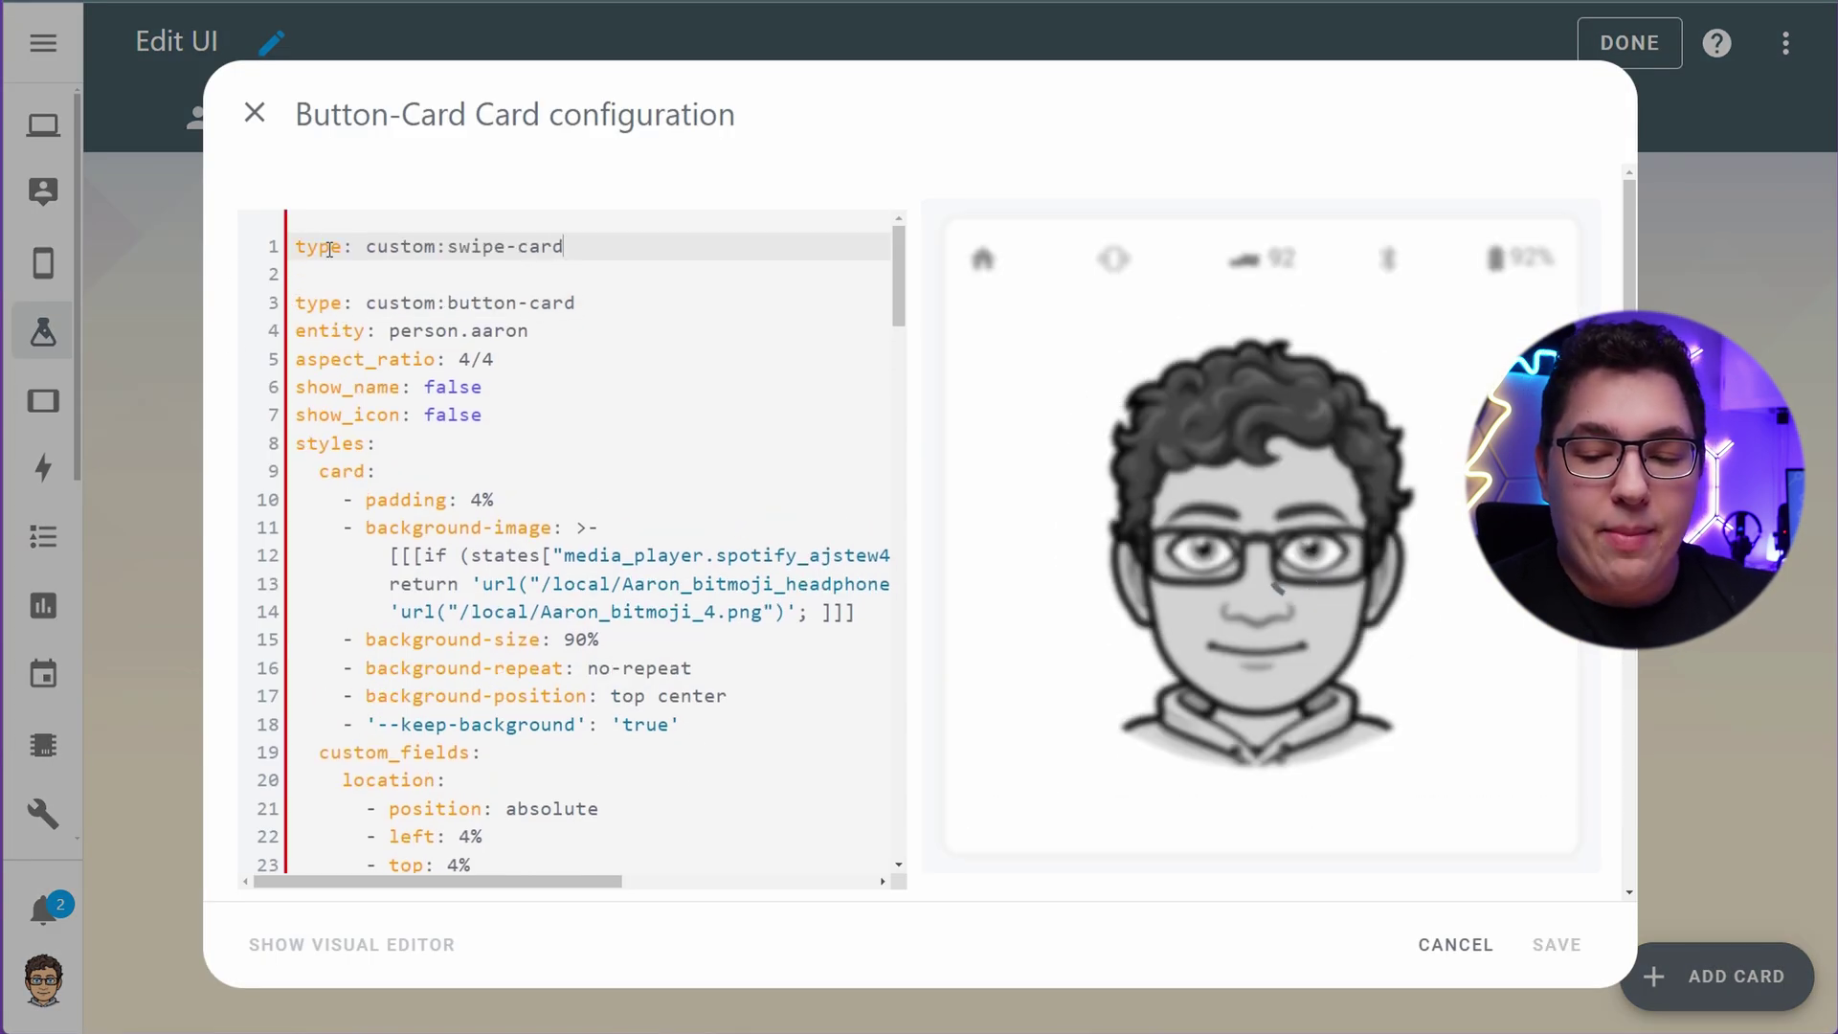
pyautogui.press('Return')
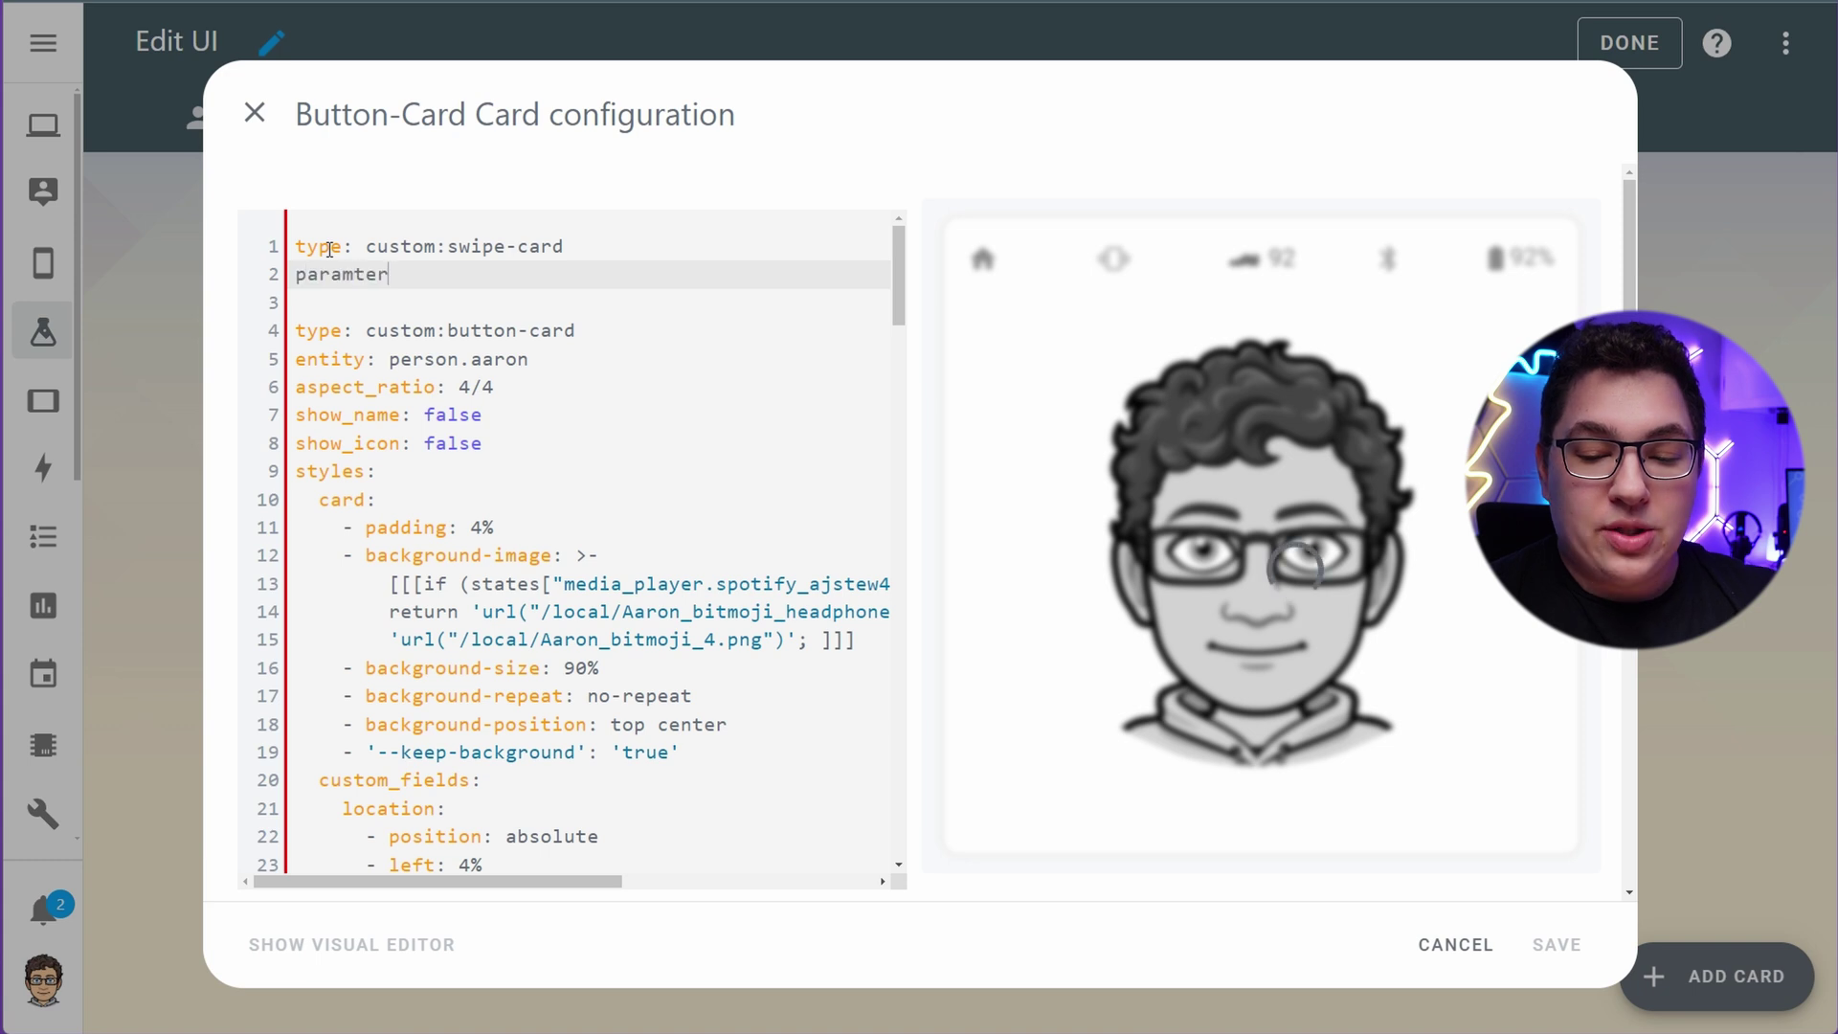
pyautogui.write('parameters:')
pyautogui.press('Return')
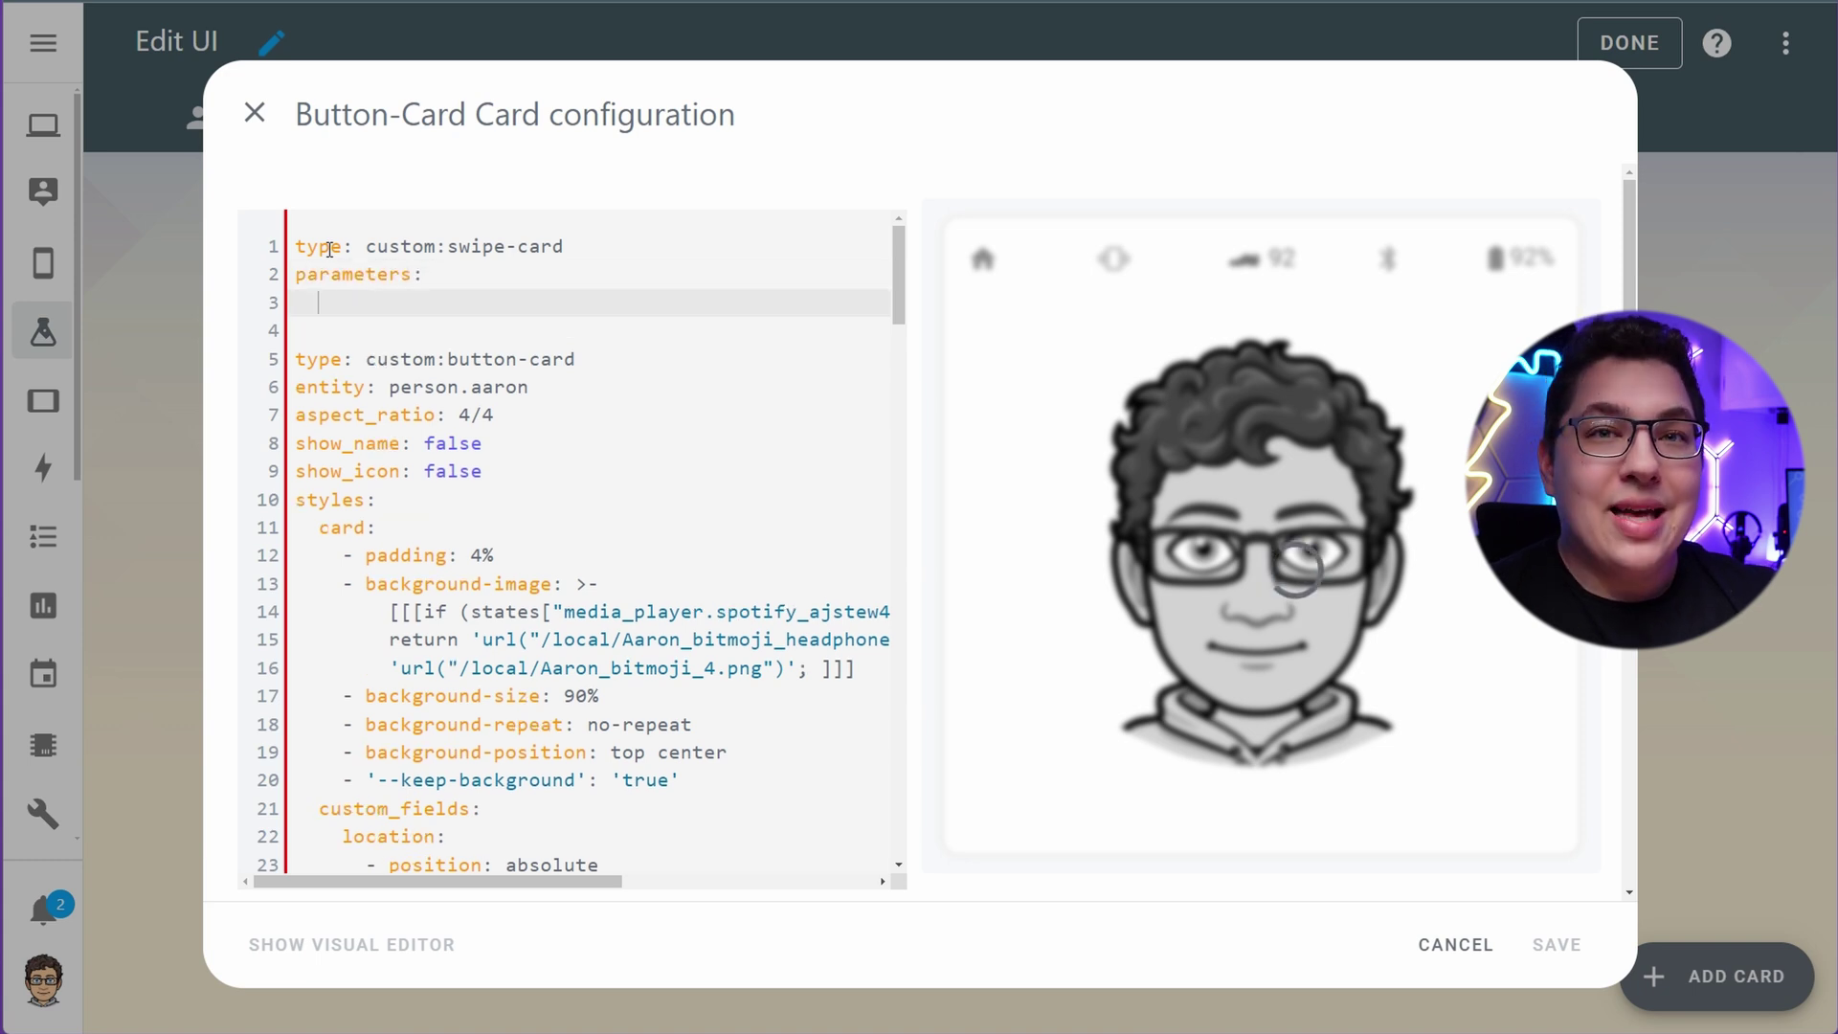
pyautogui.write('effect: coverflo')
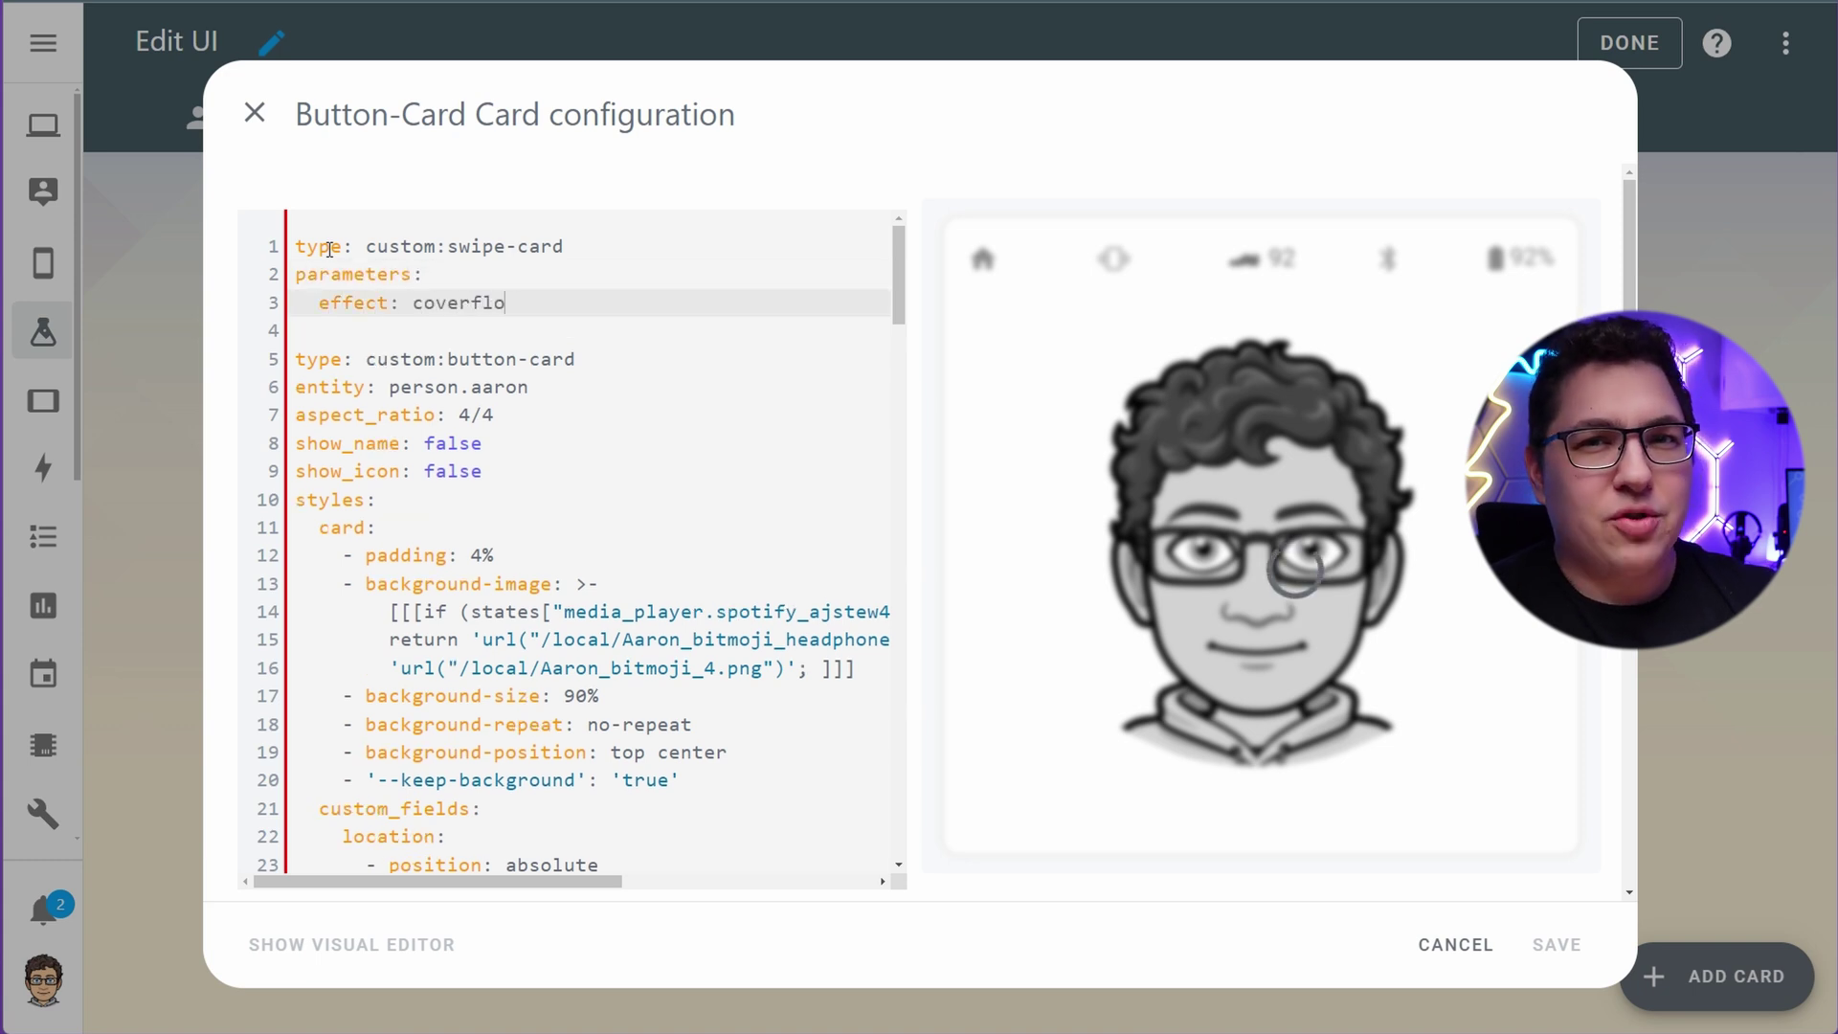
pyautogui.write('w')
pyautogui.press('Return')
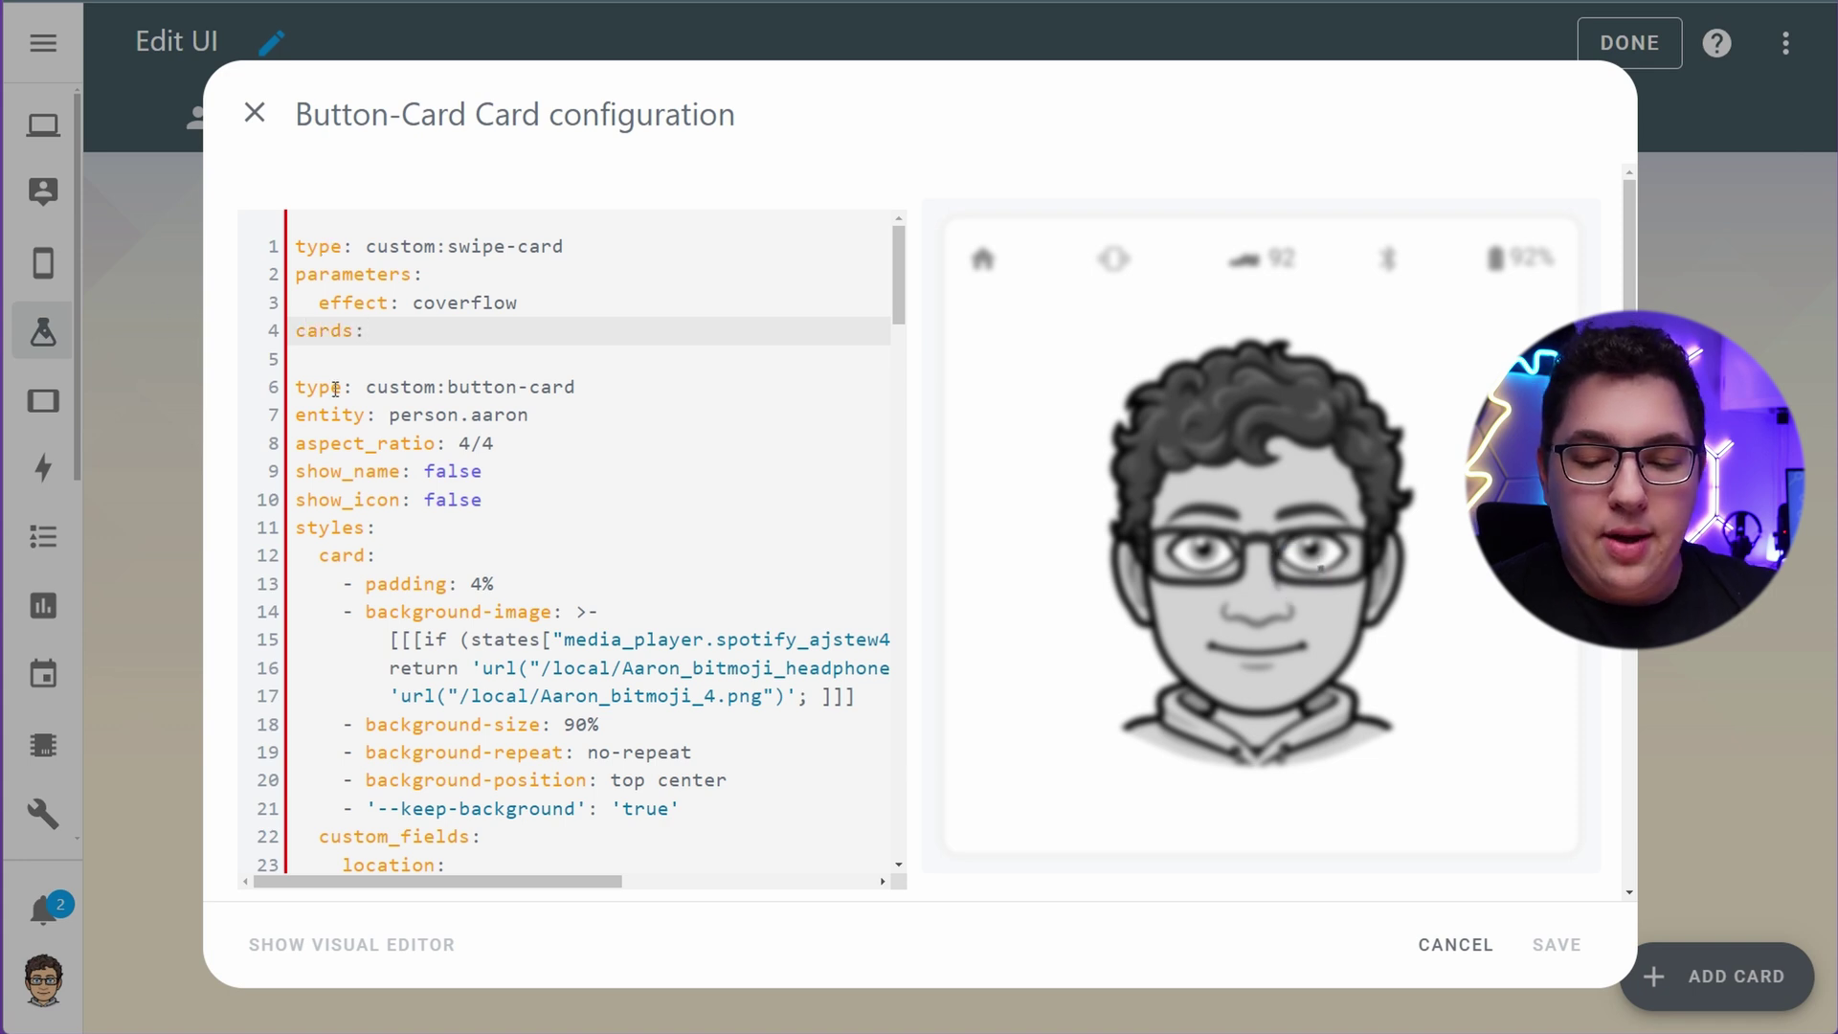
# Indent the whole button card configuration under the swipe card's cards list
pyautogui.click(417, 360)
pyautogui.moveTo(898, 268); pyautogui.dragTo(926, 874)
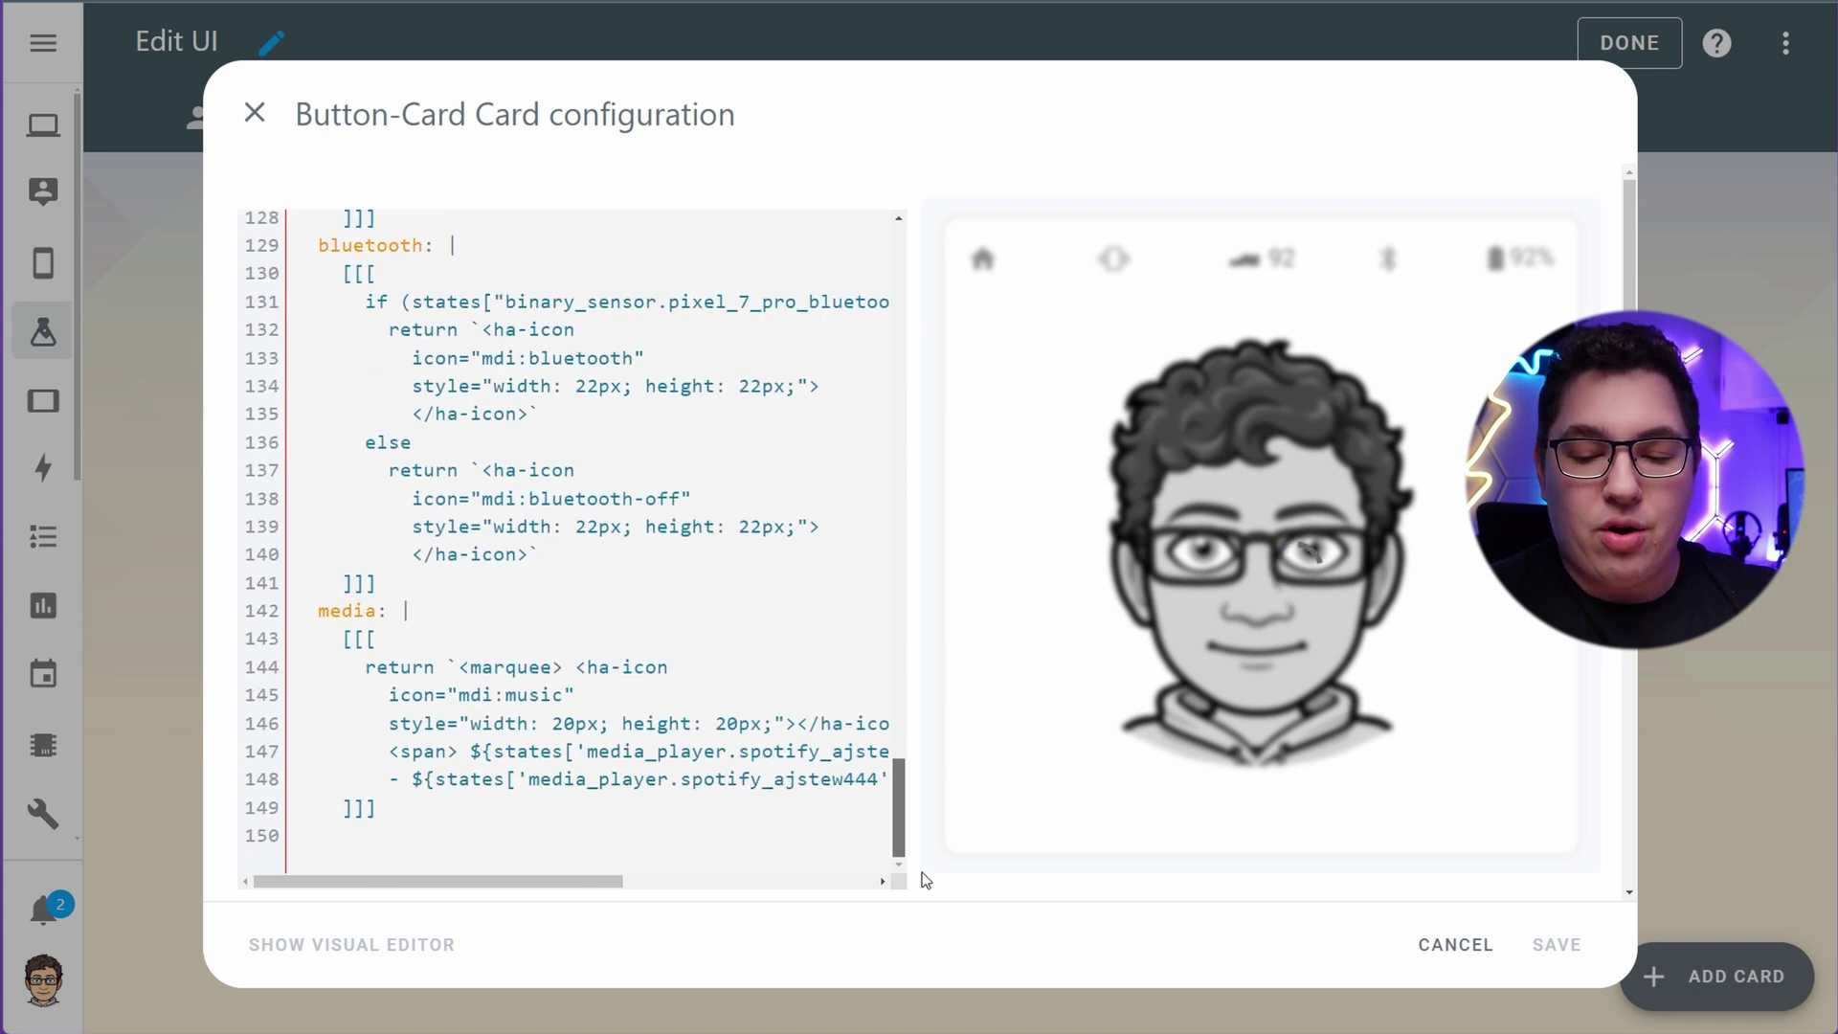
pyautogui.hotkey('ctrl', 'a')
pyautogui.press('Tab')
pyautogui.scroll(20, 838, 777)
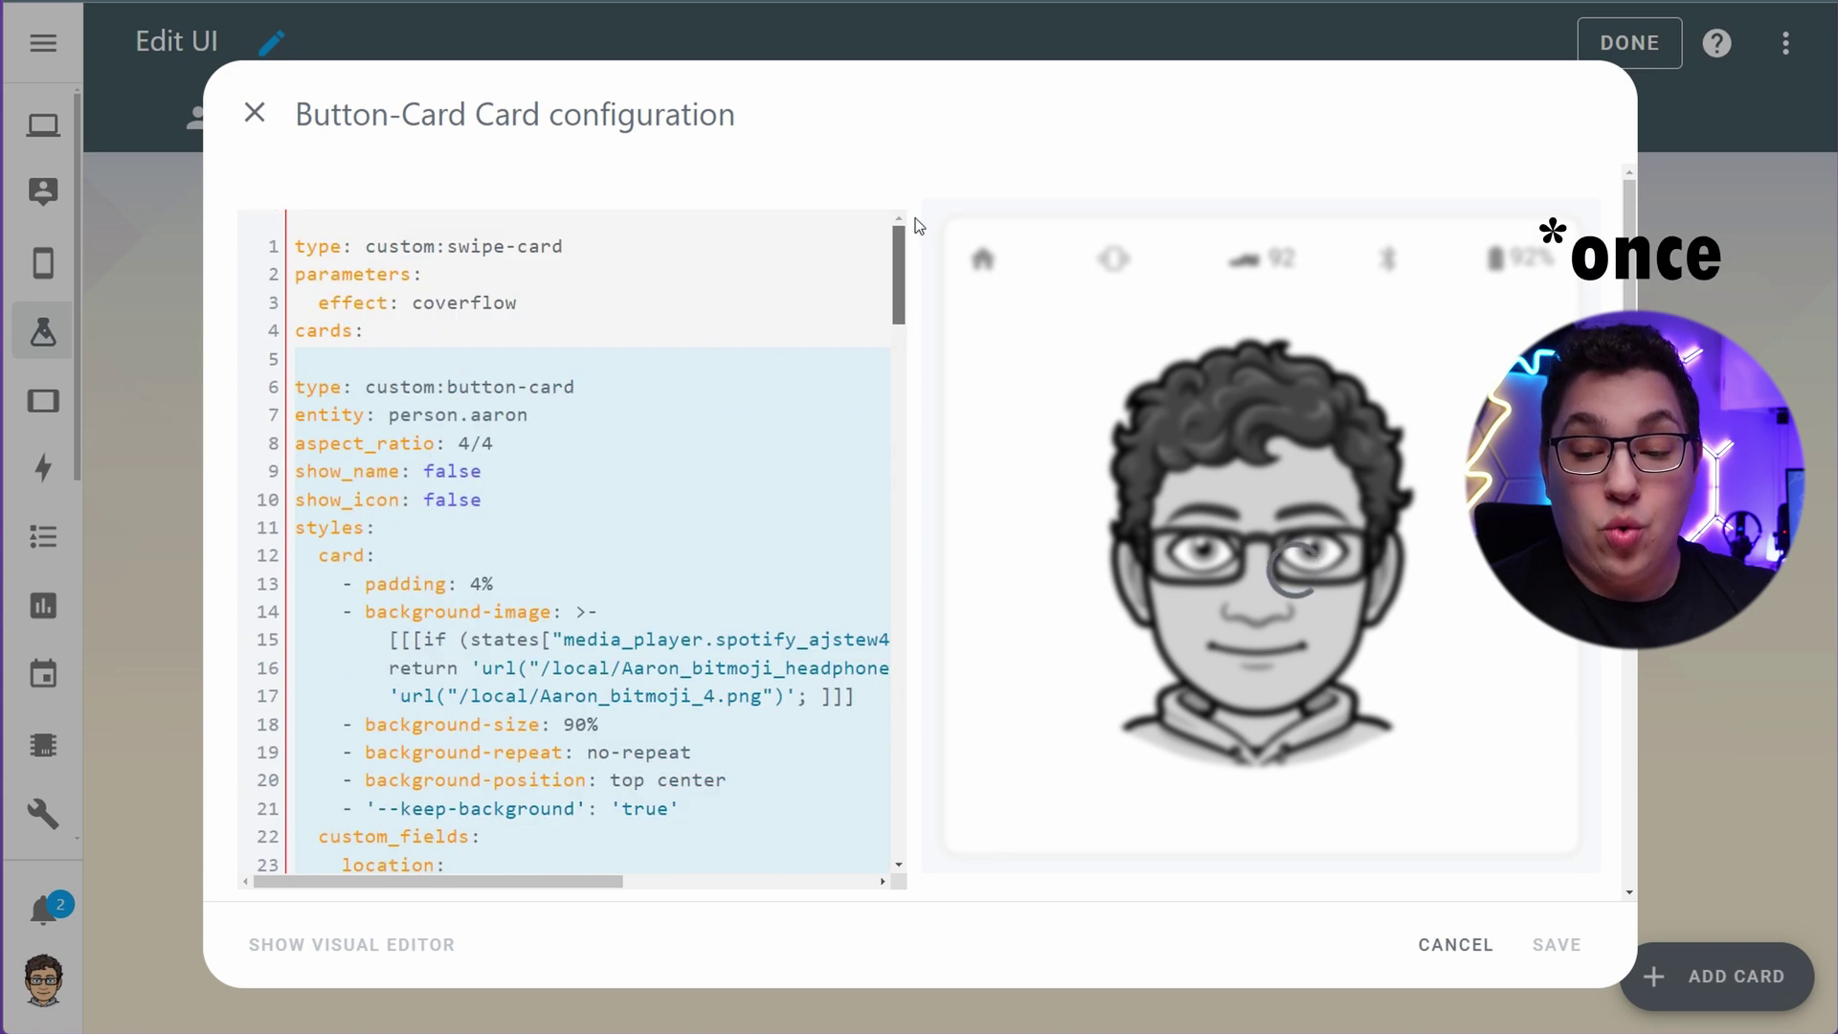
pyautogui.click(132, 387)
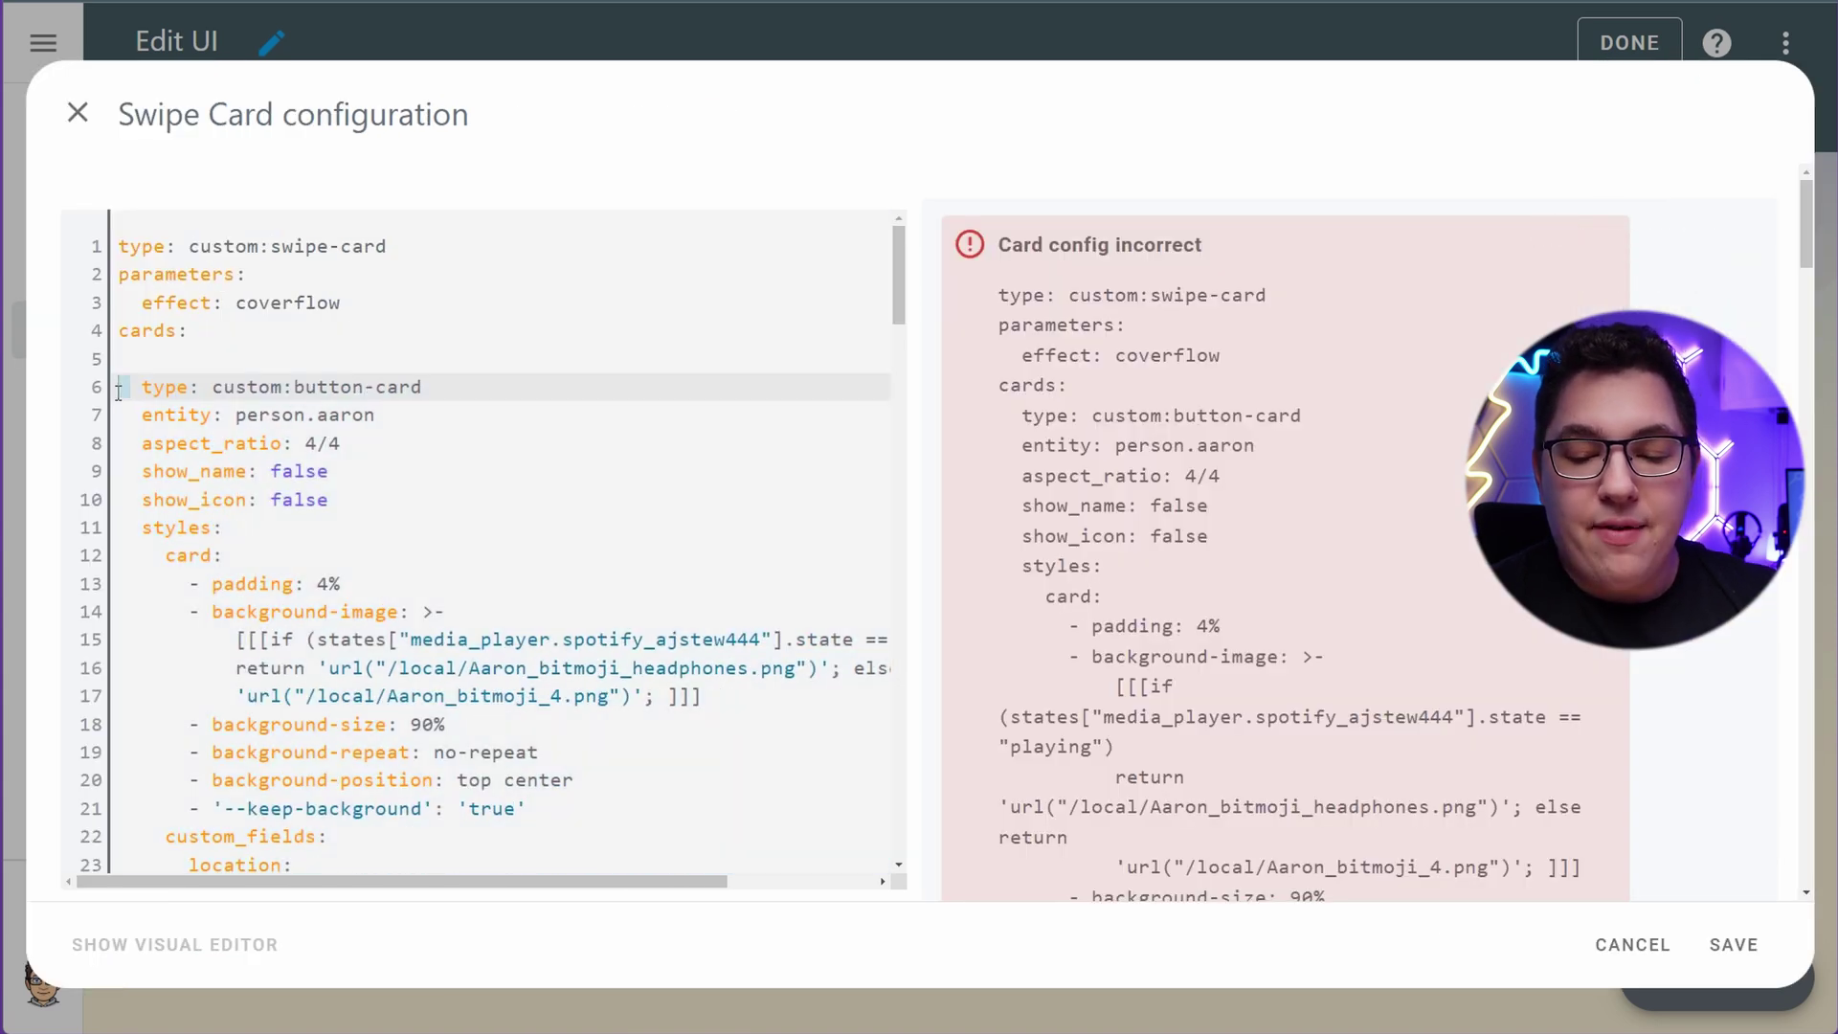
# Make the button card the first list item and paste a custom:stack-in-card as the second
pyautogui.write('-')
pyautogui.scroll(-20, 239, 402)
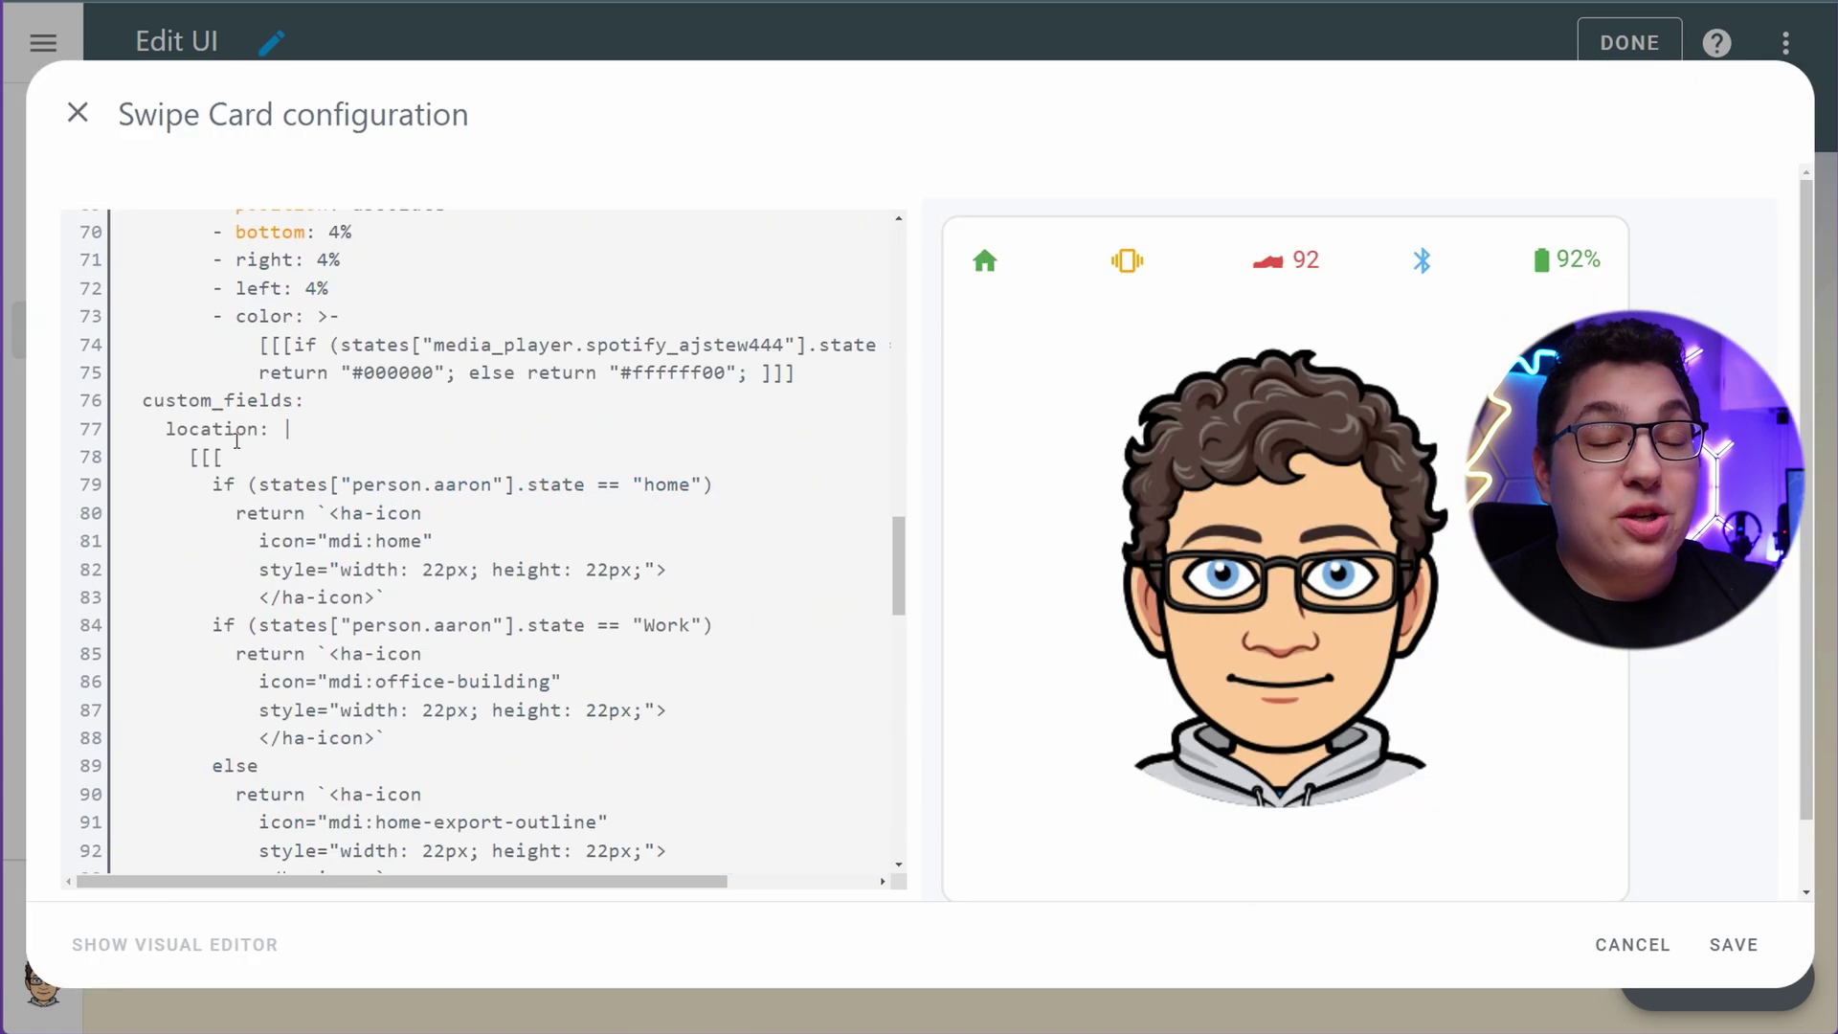
pyautogui.click(174, 836)
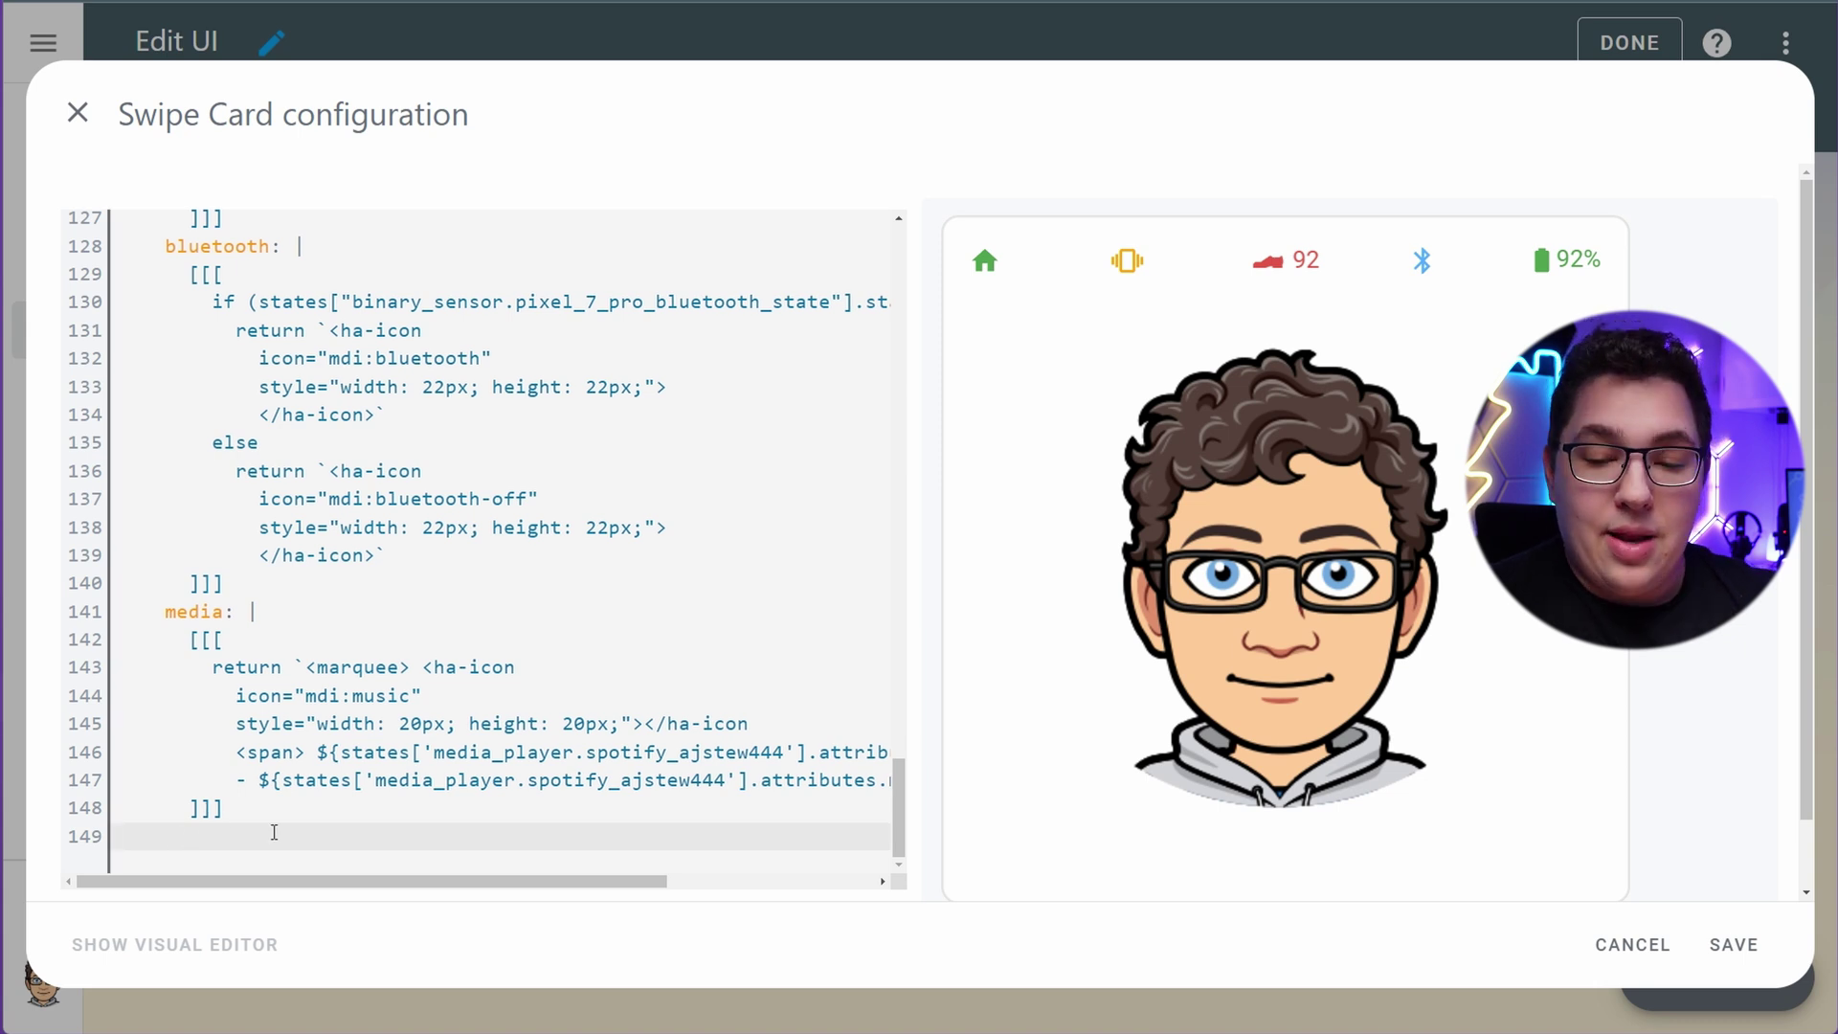
pyautogui.write('- type:')
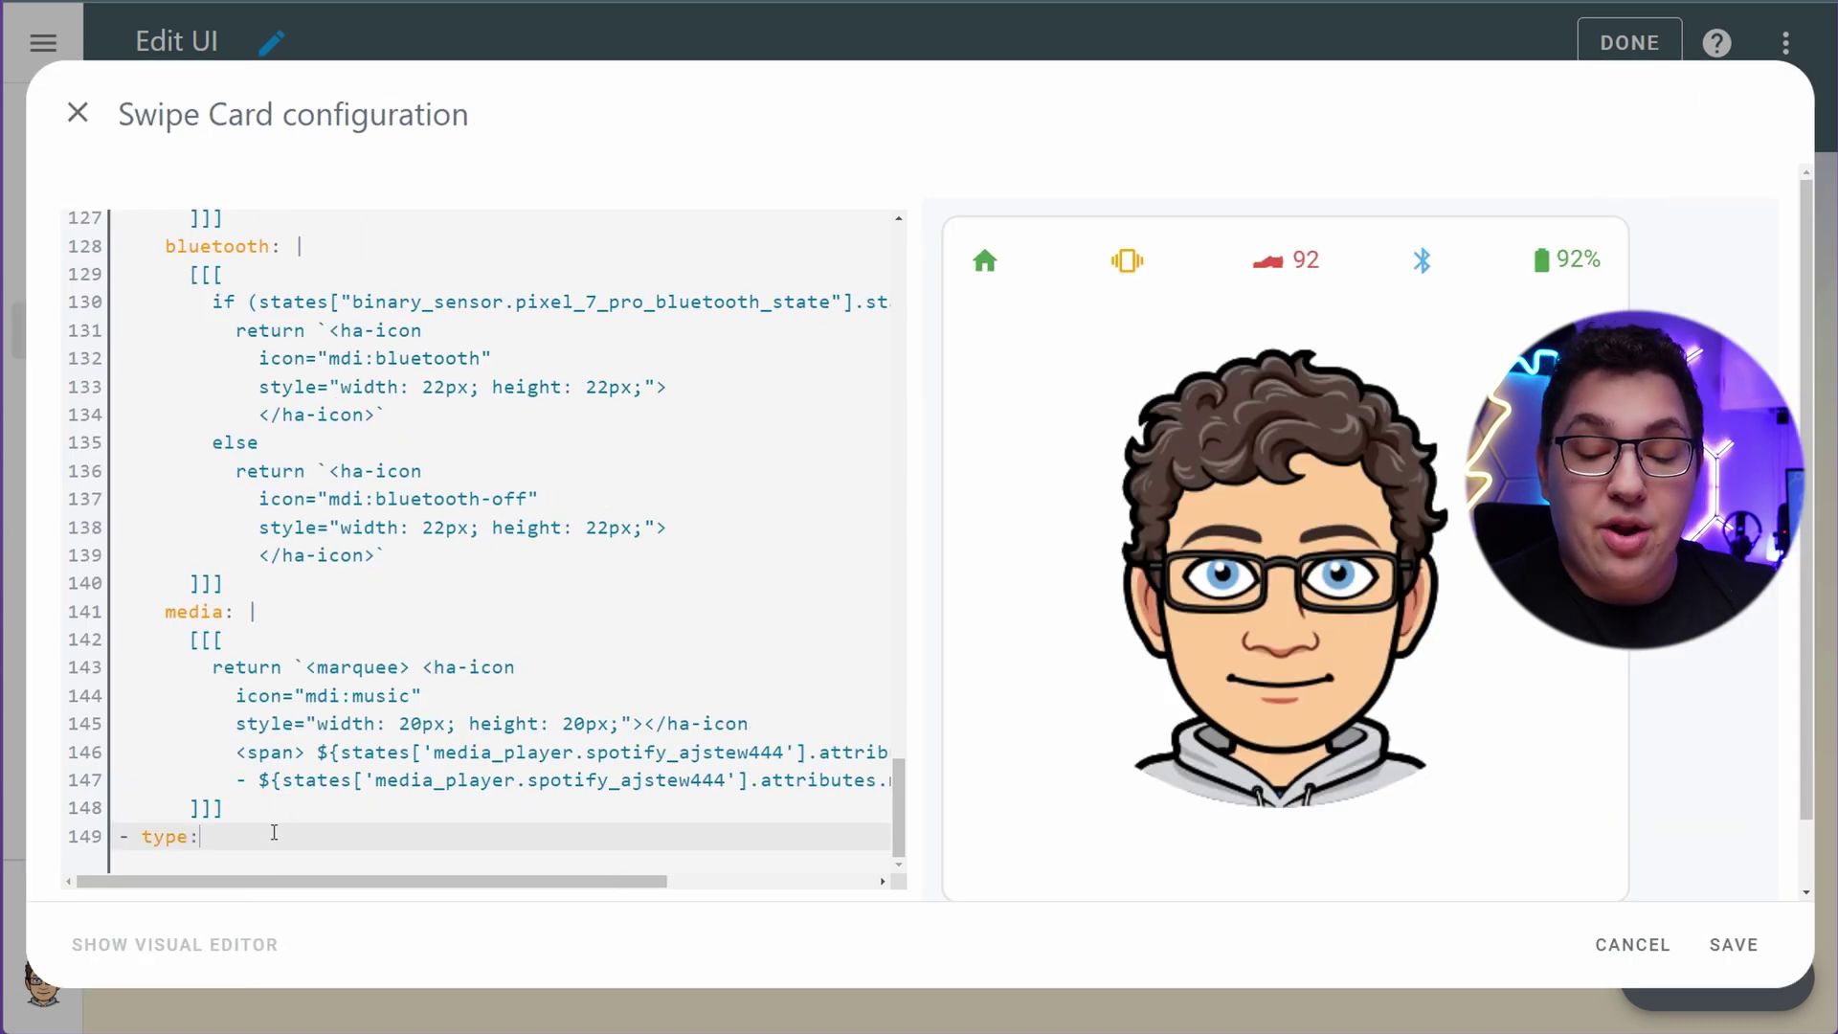
pyautogui.write(' custom:')
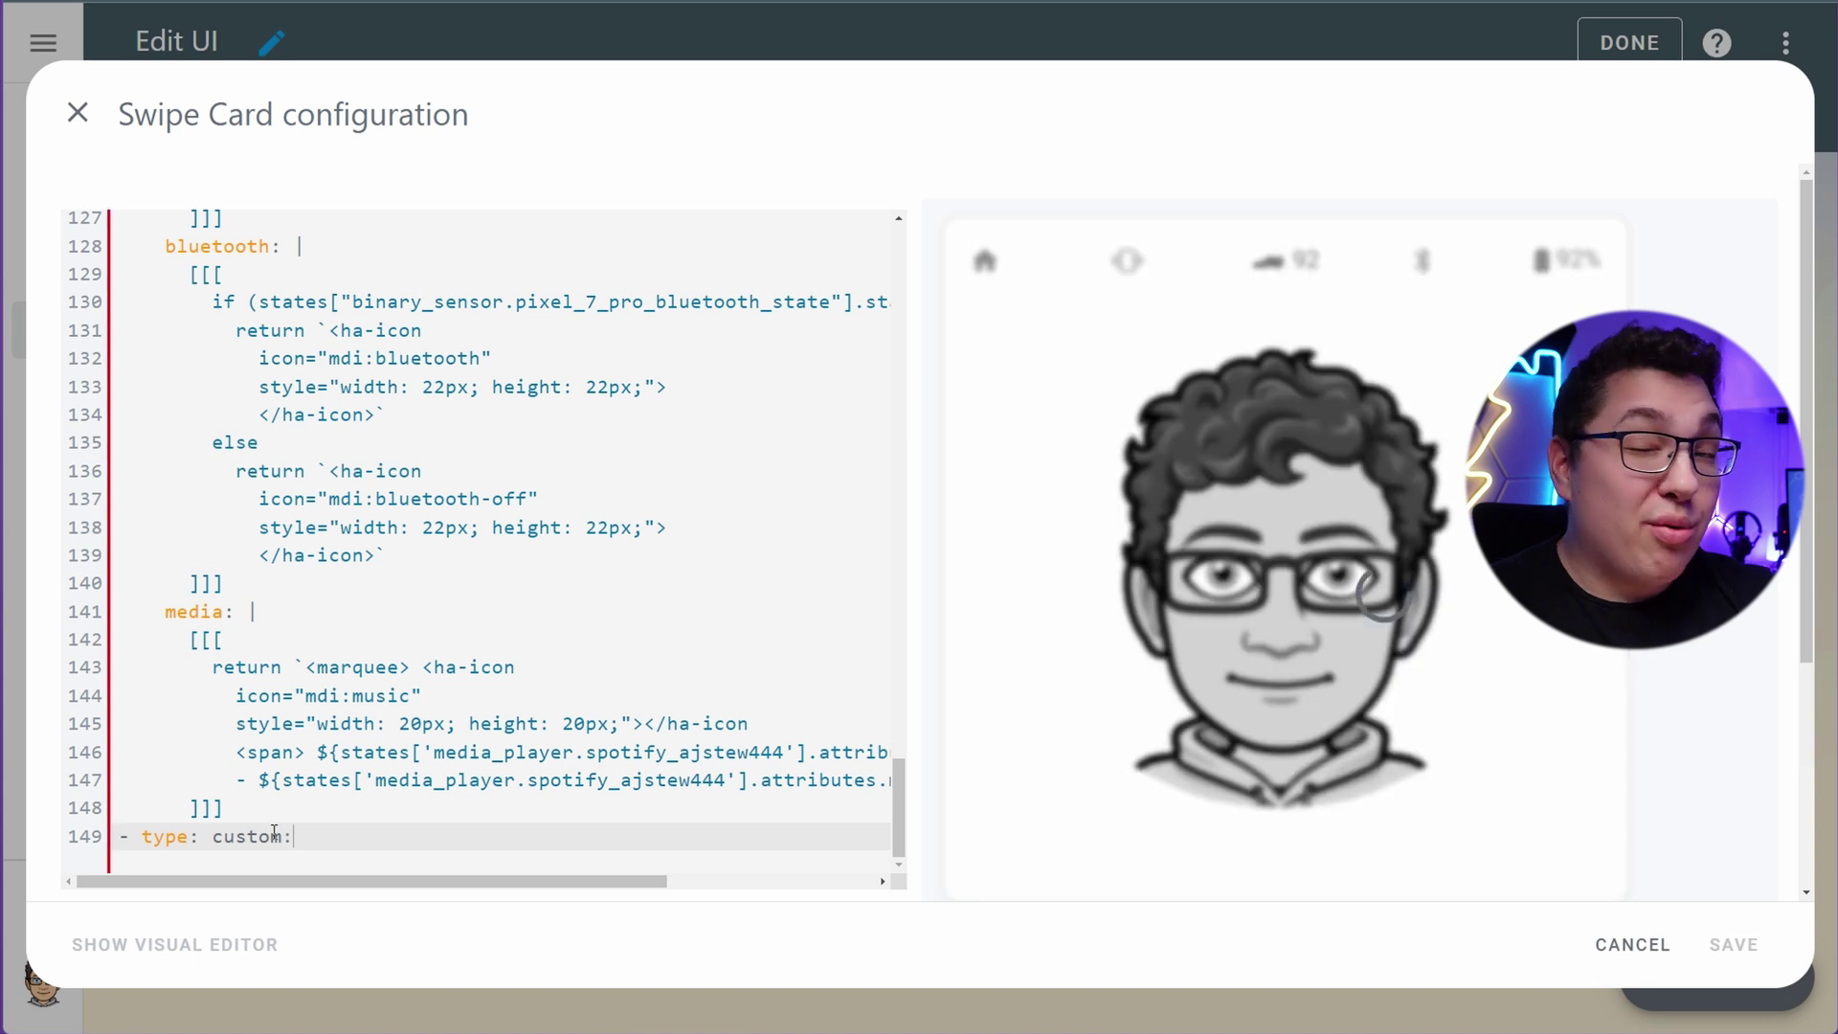
pyautogui.write('sw:stack-in-card')
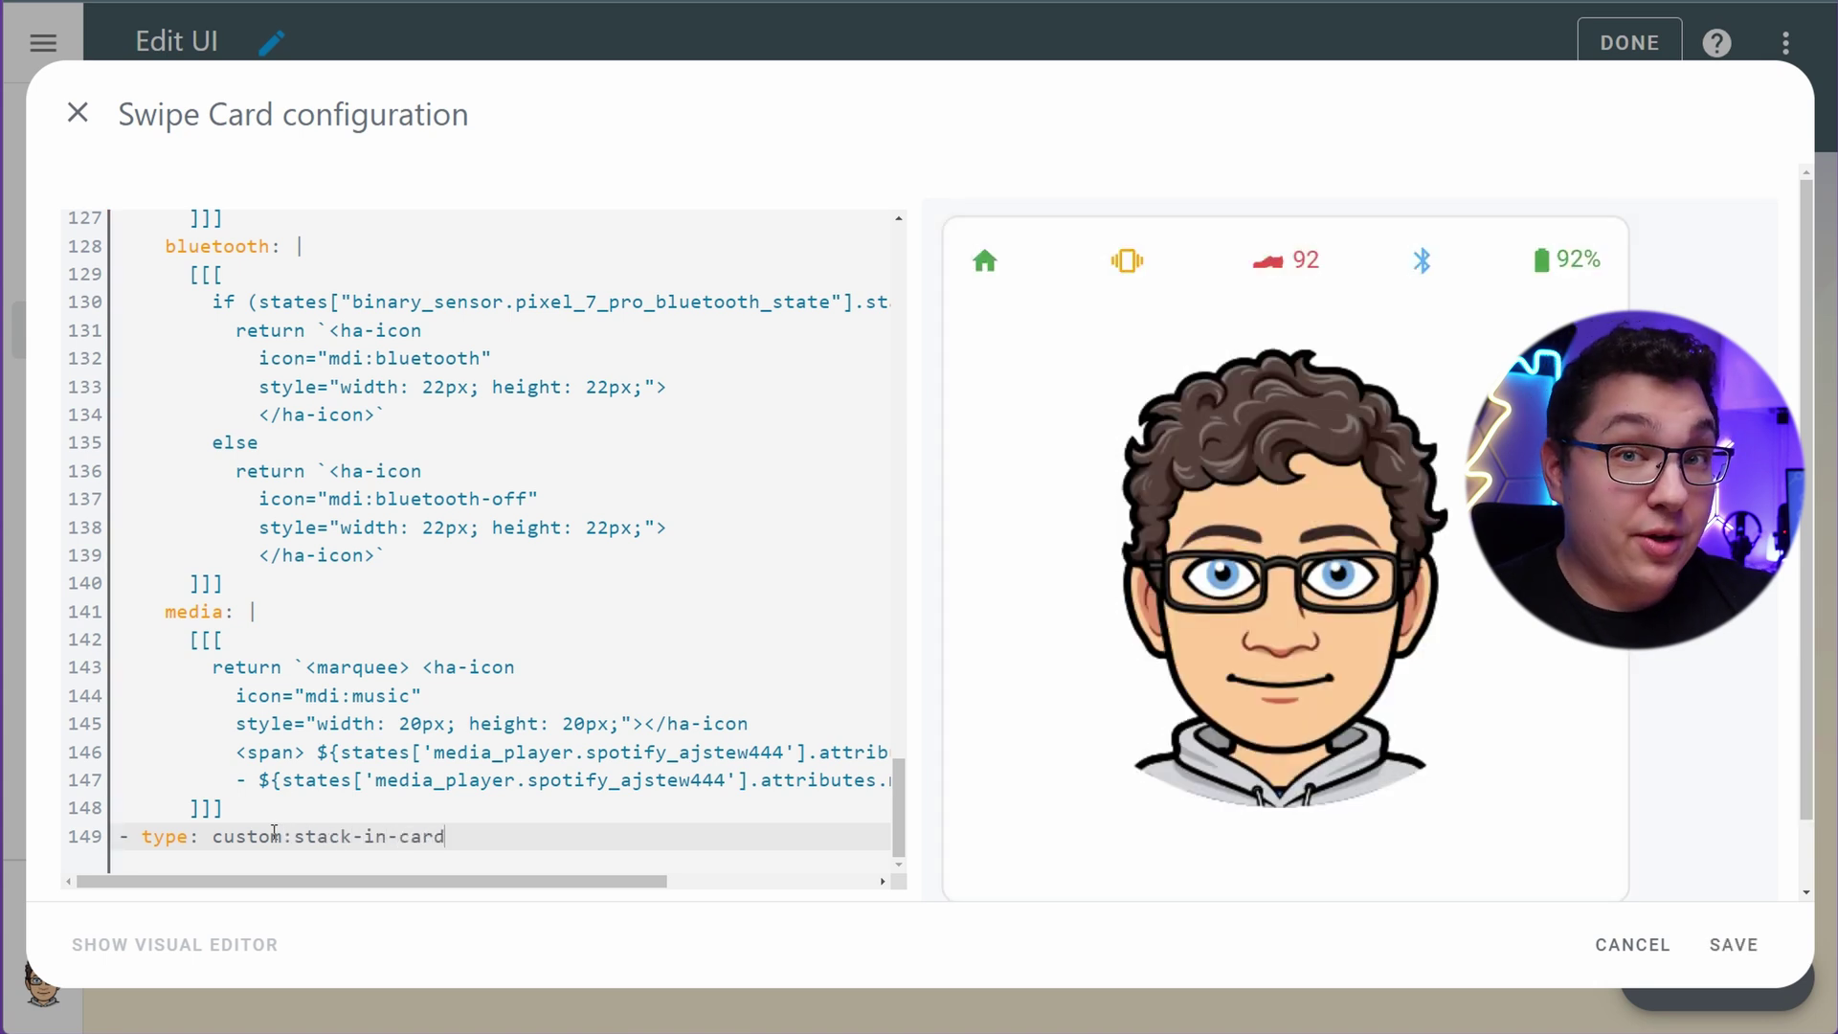
pyautogui.hotkey('ctrl', 'v')
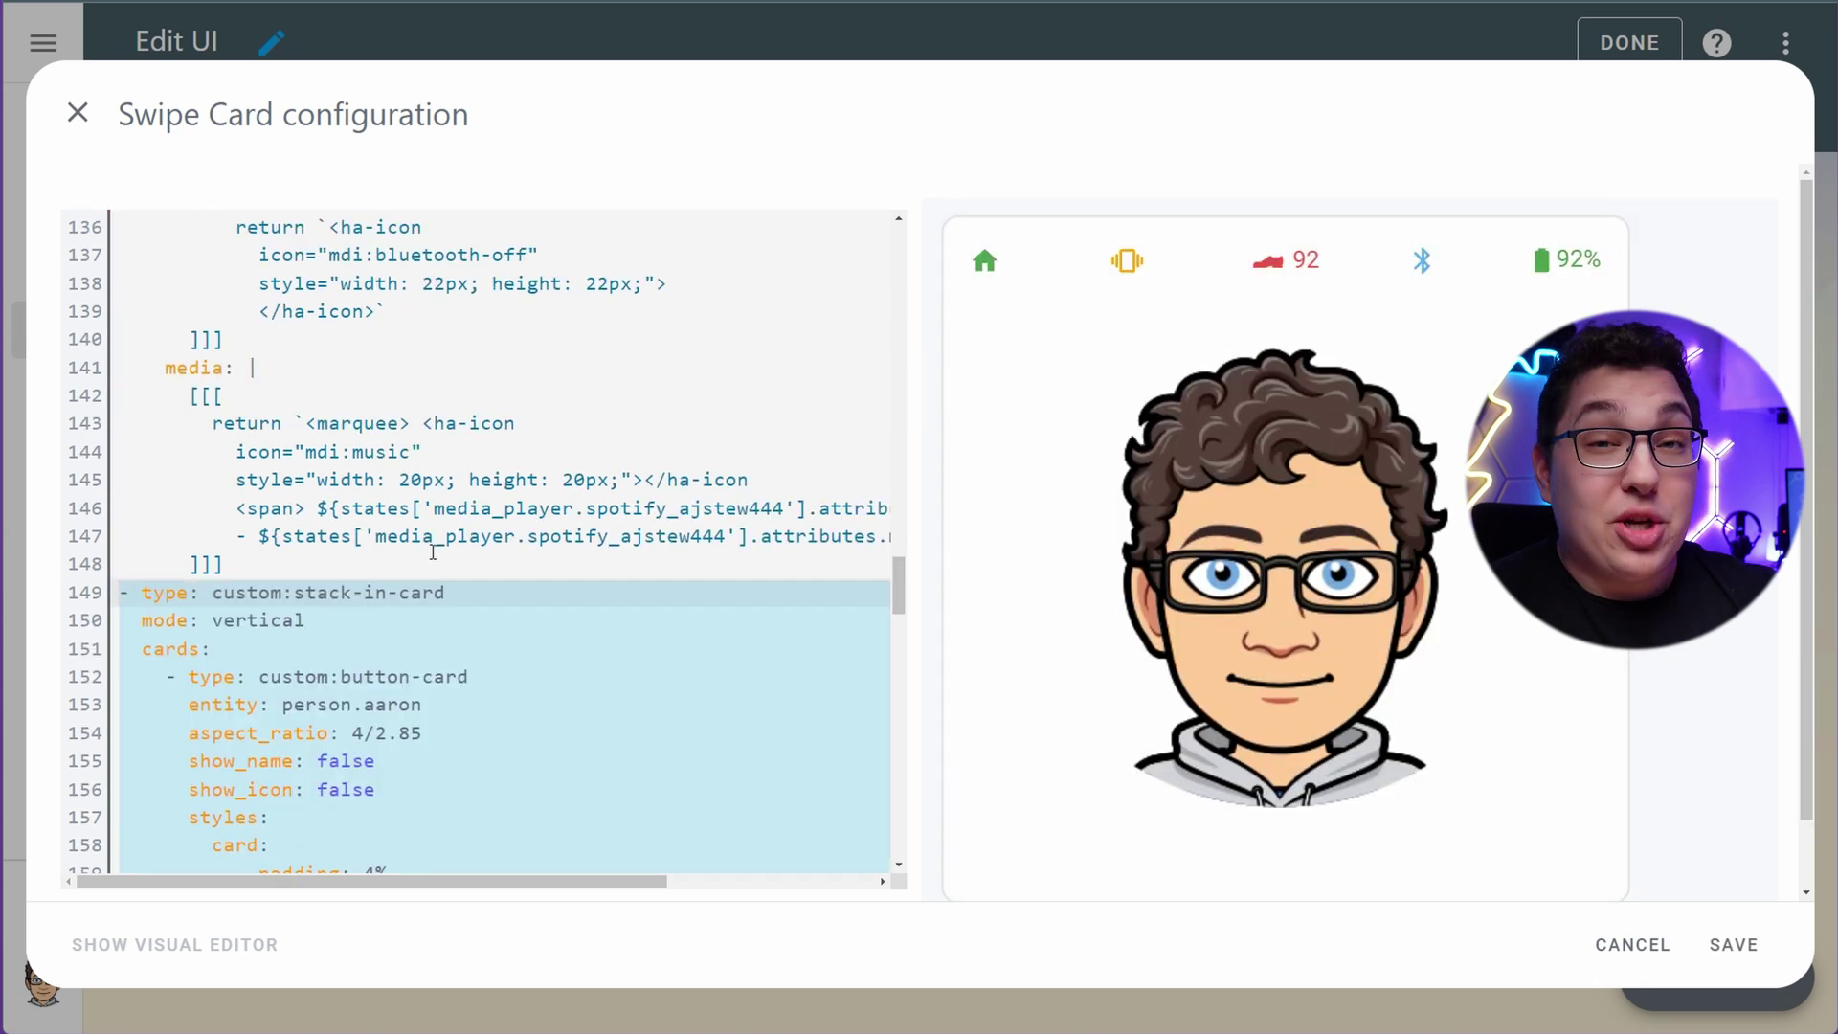
# Review the stack-in-card's vertical mode and its inner custom:button-card settings
pyautogui.scroll(-3, 303, 670)
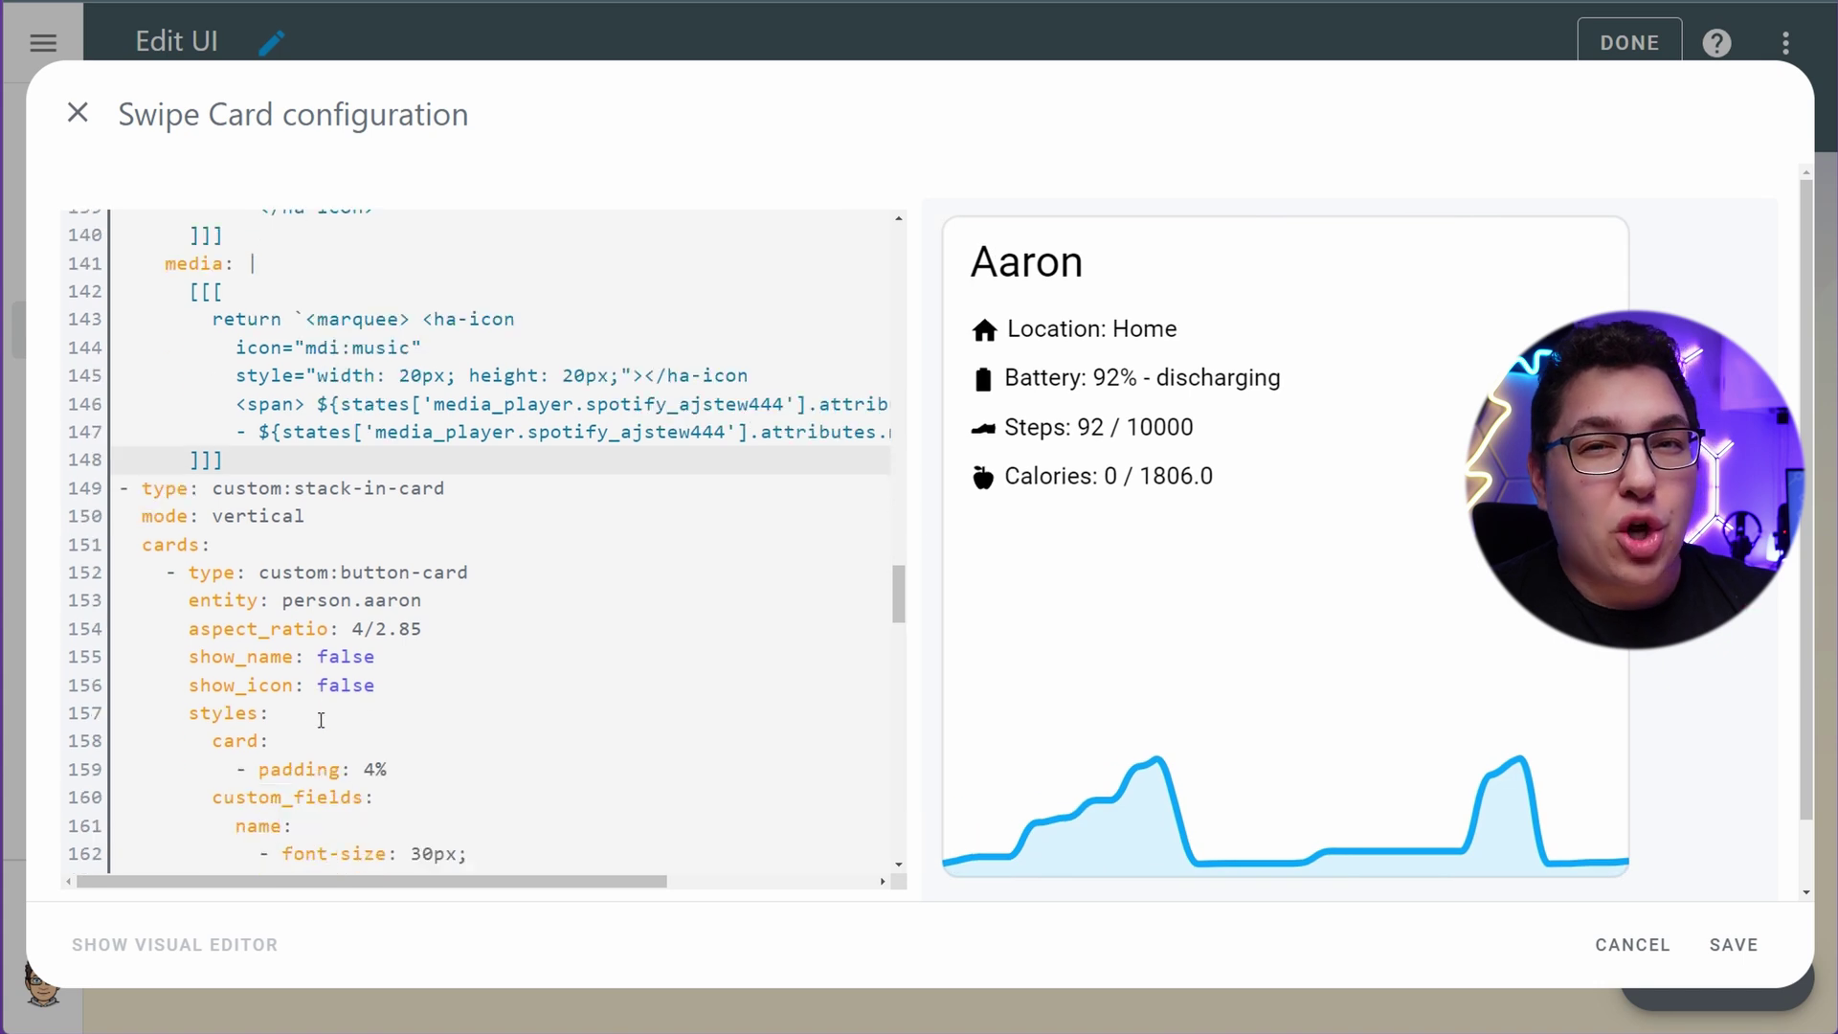
pyautogui.click(245, 326)
pyautogui.moveTo(213, 306); pyautogui.dragTo(481, 305)
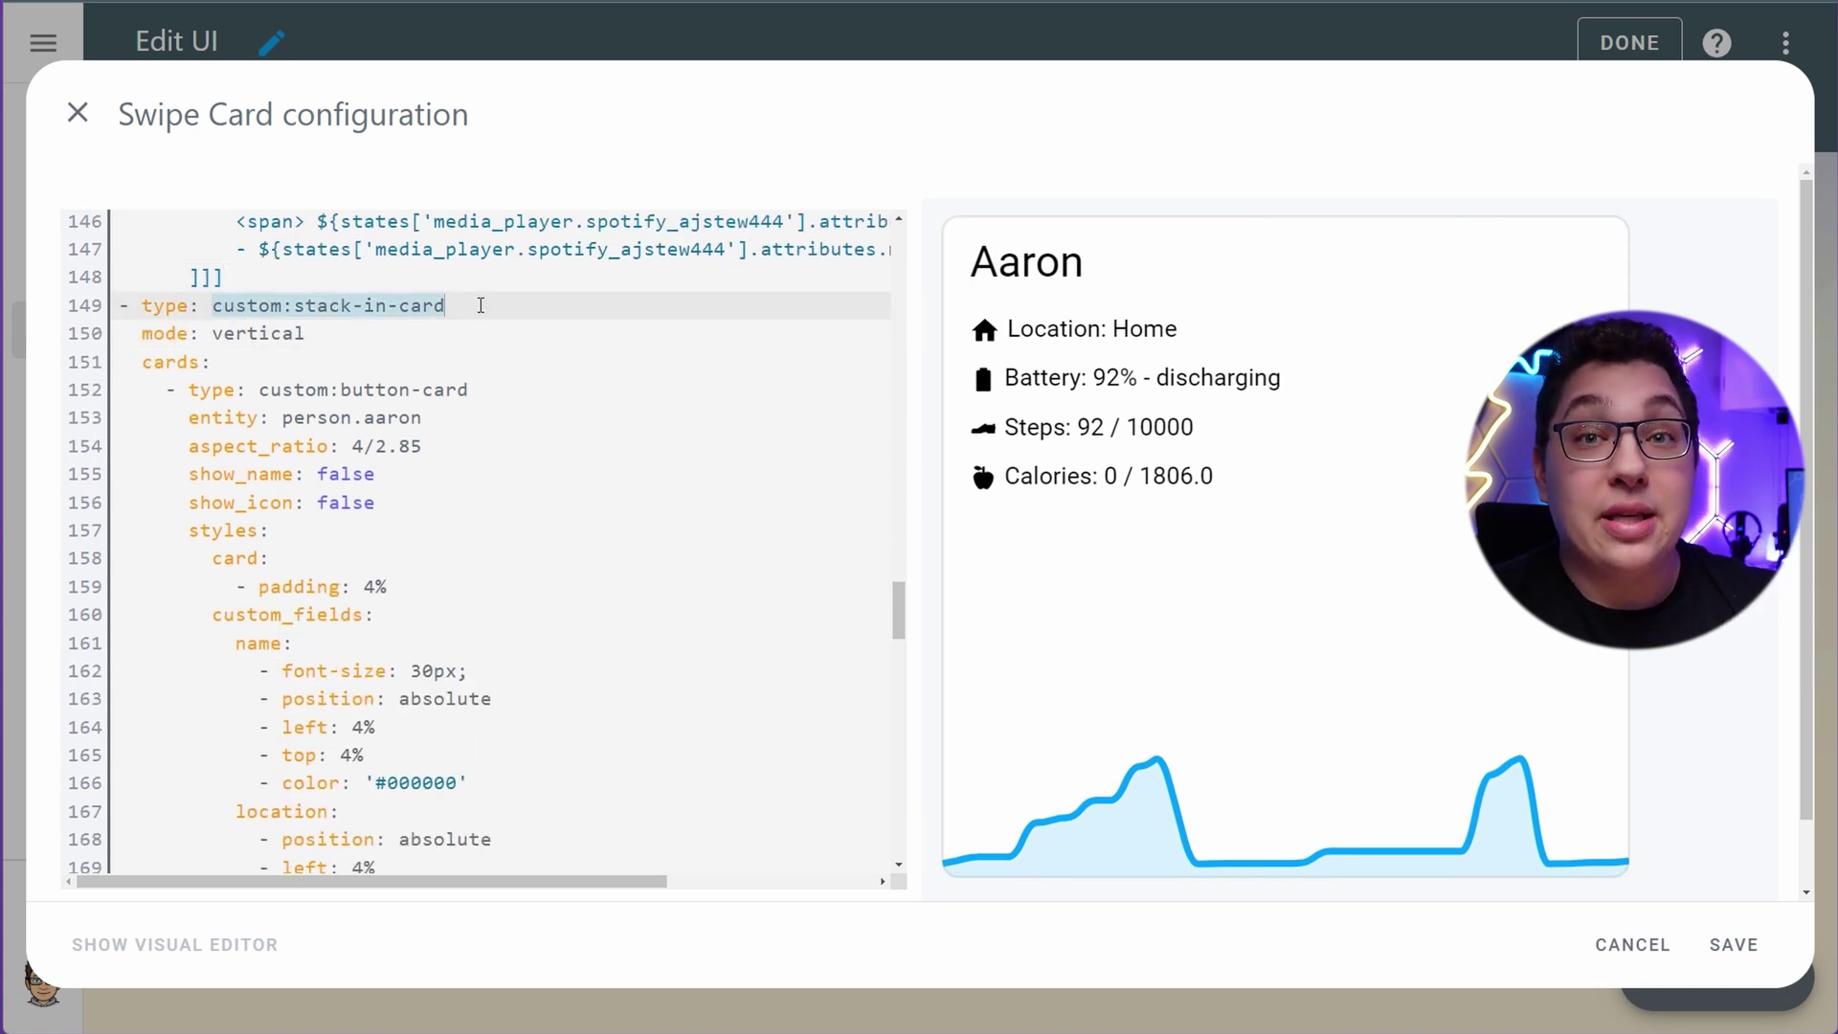
pyautogui.click(370, 333)
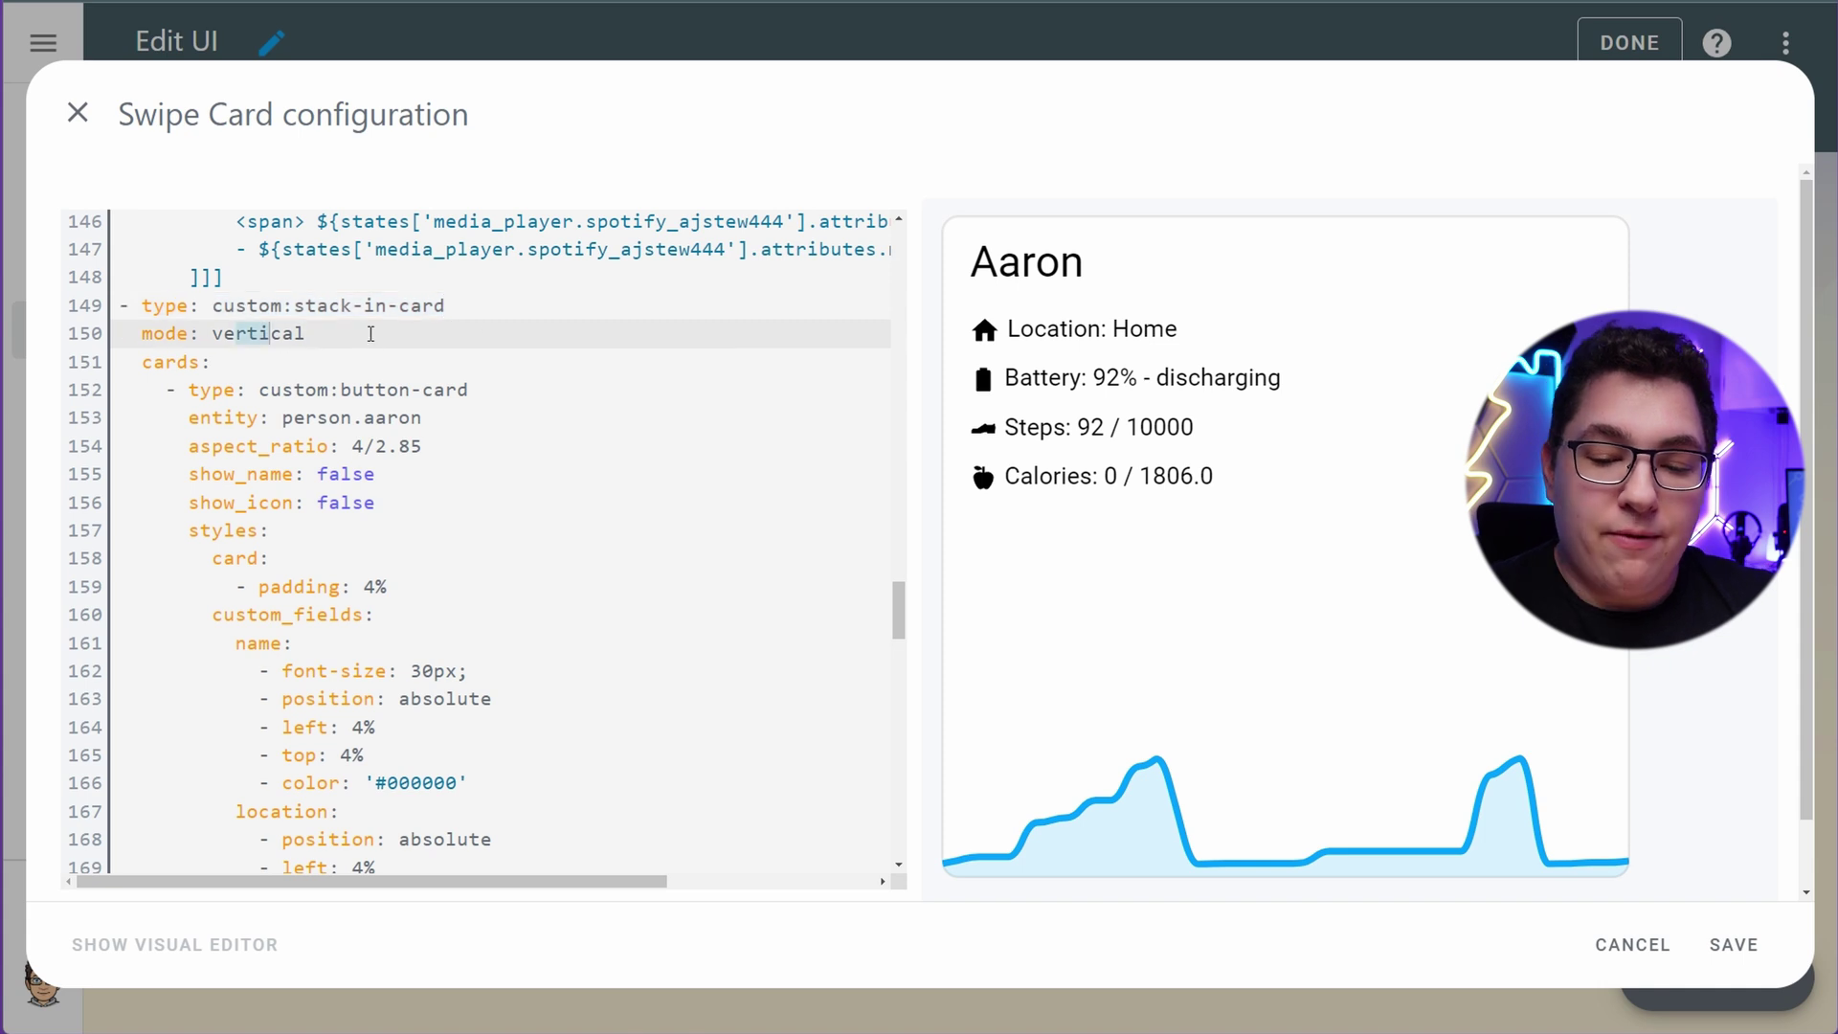
pyautogui.click(553, 393)
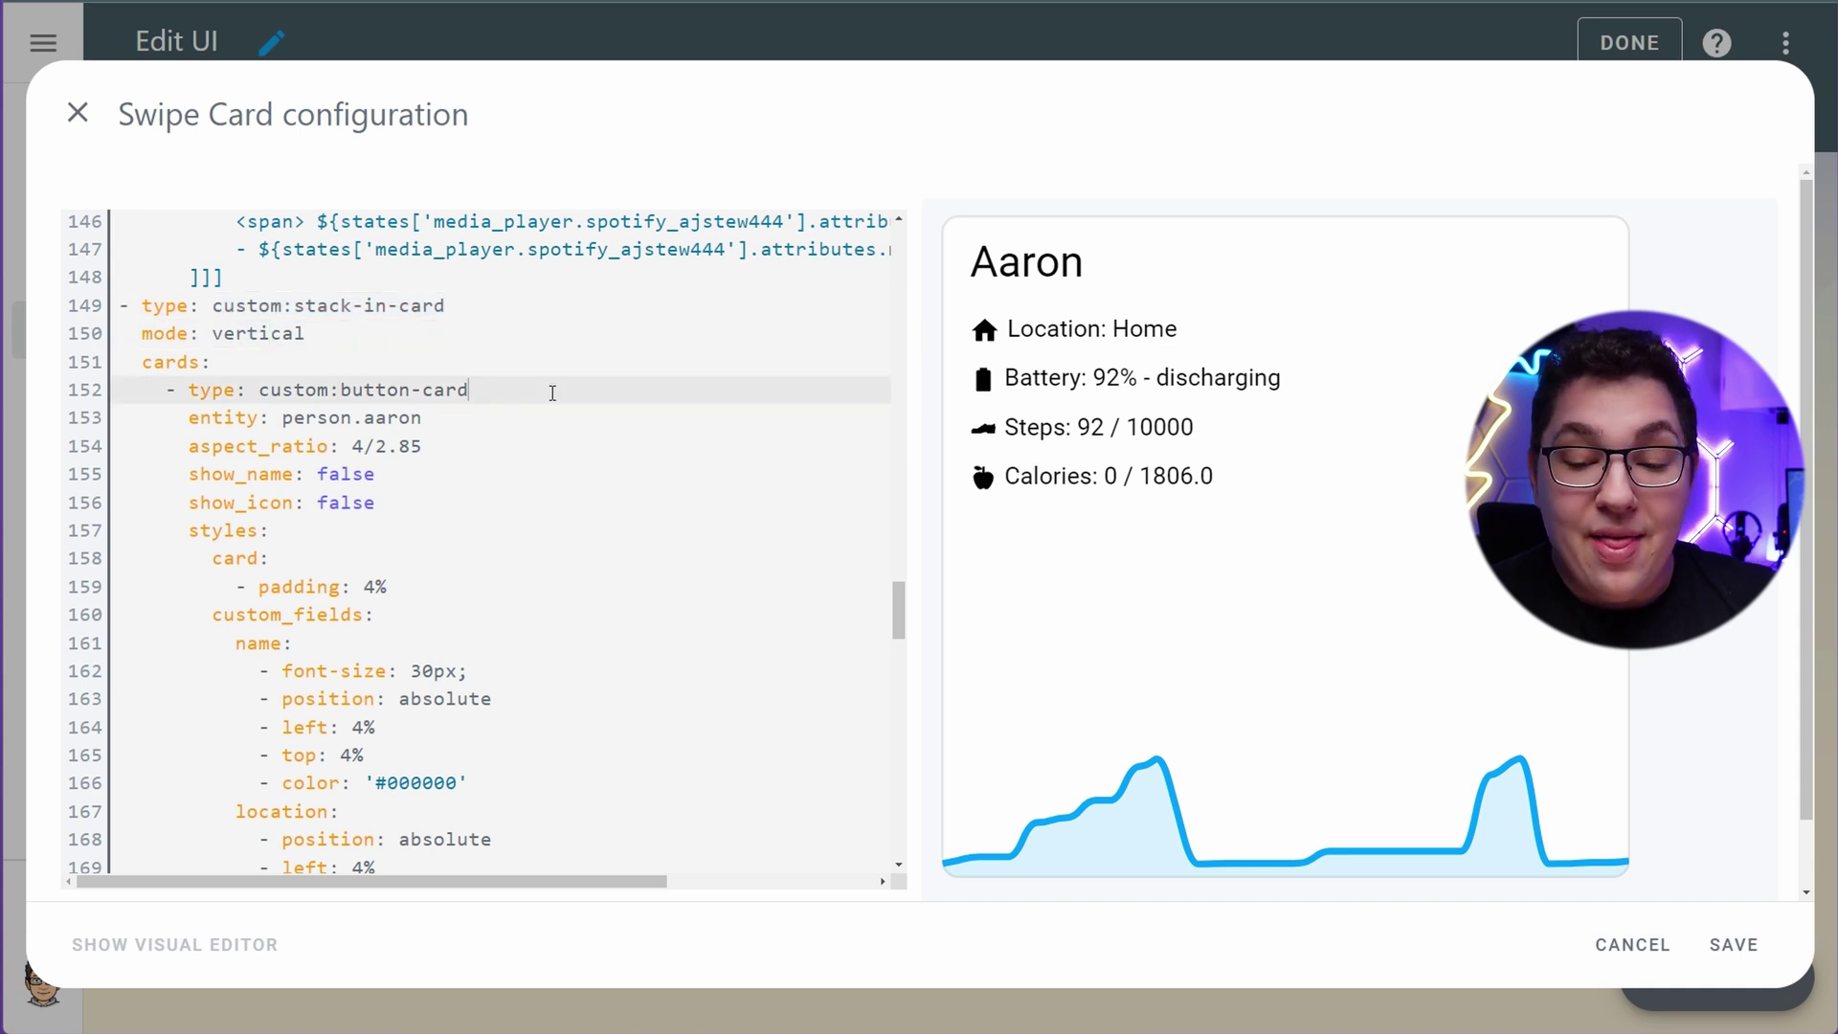
pyautogui.moveTo(269, 387); pyautogui.dragTo(470, 389)
pyautogui.scroll(-15, 398, 484)
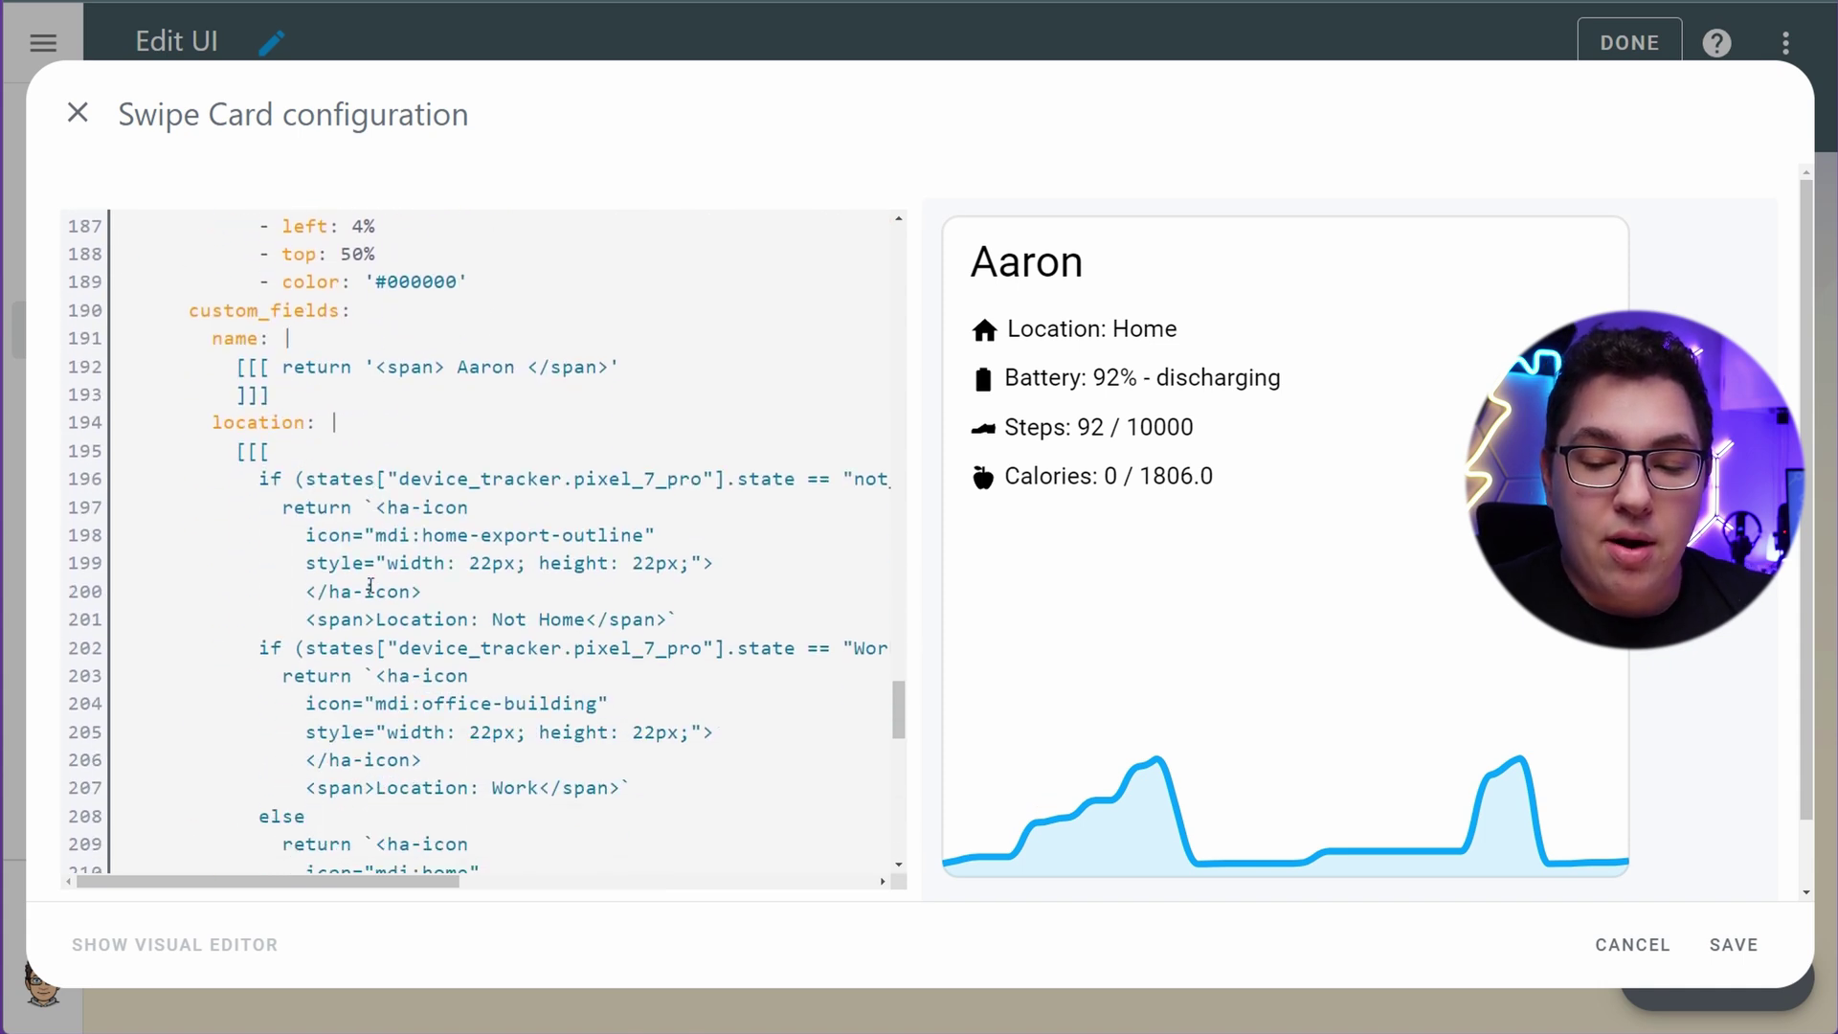
pyautogui.scroll(-6, 370, 586)
pyautogui.scroll(20, 366, 438)
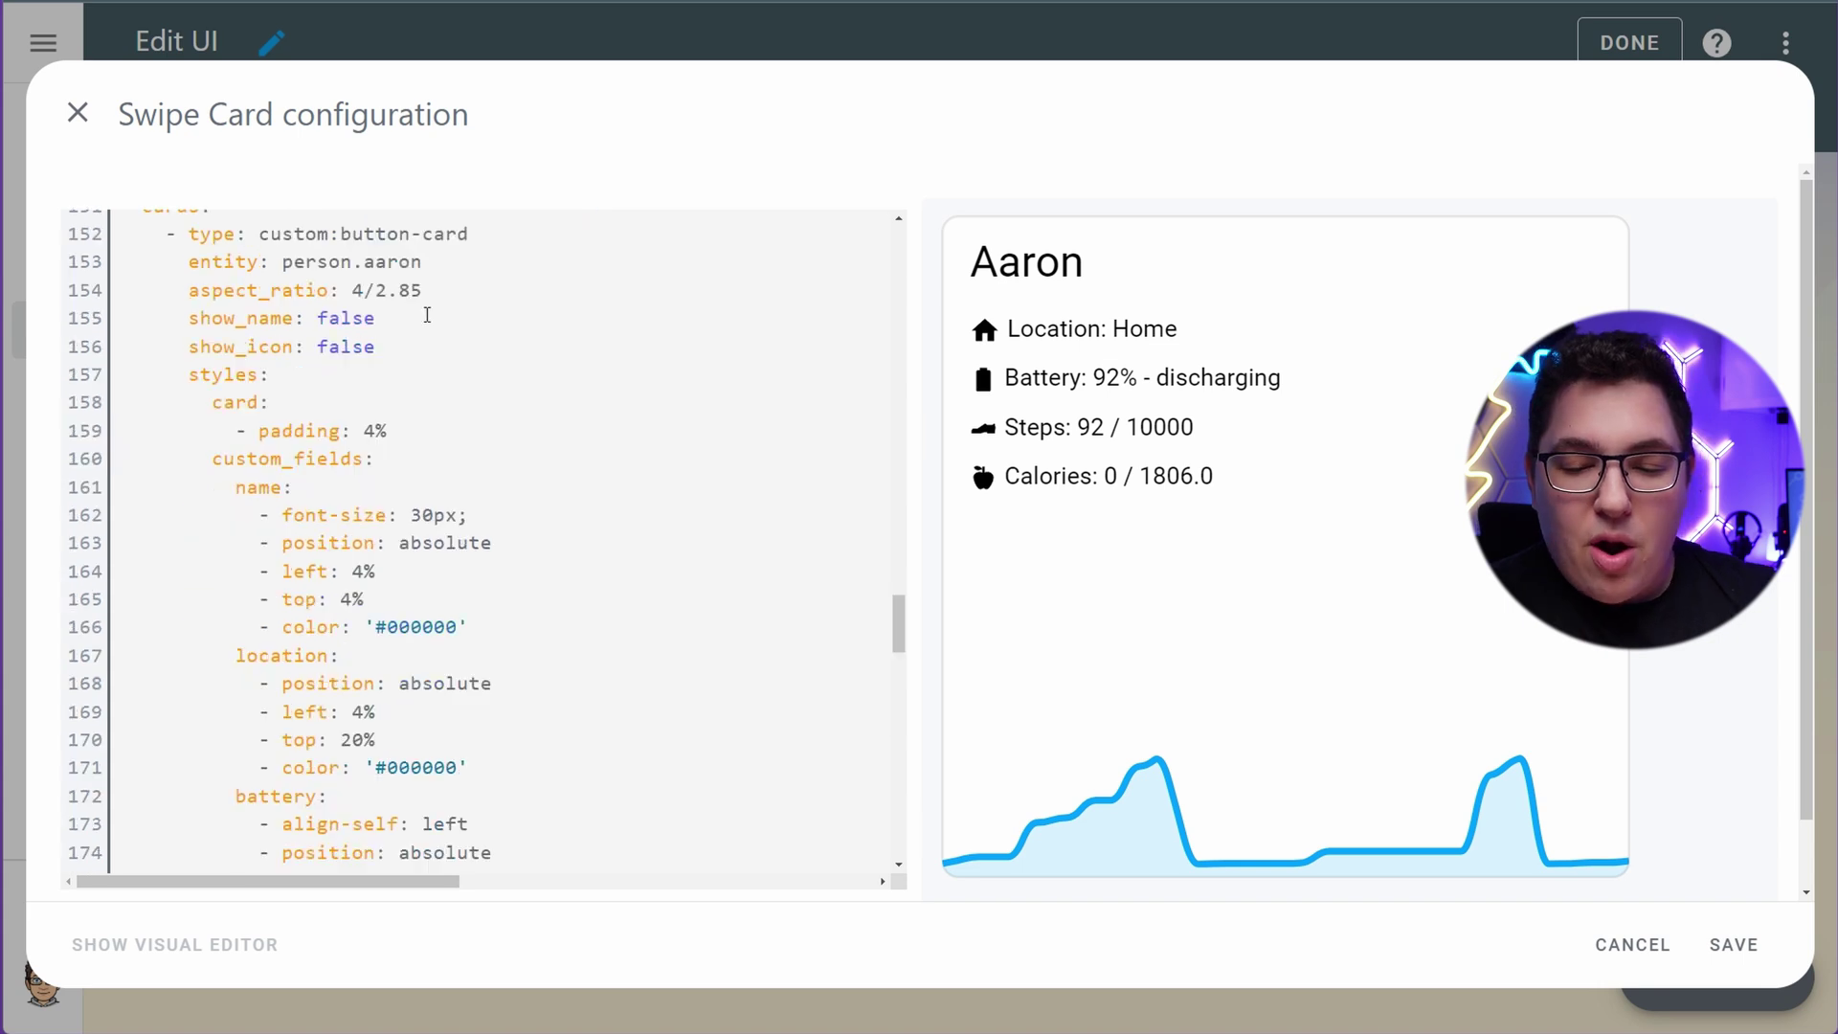
# Check the 4/2.85 aspect ratio and sensor.google_fit_steps graph, then save the swipe card
pyautogui.moveTo(352, 446); pyautogui.dragTo(443, 440)
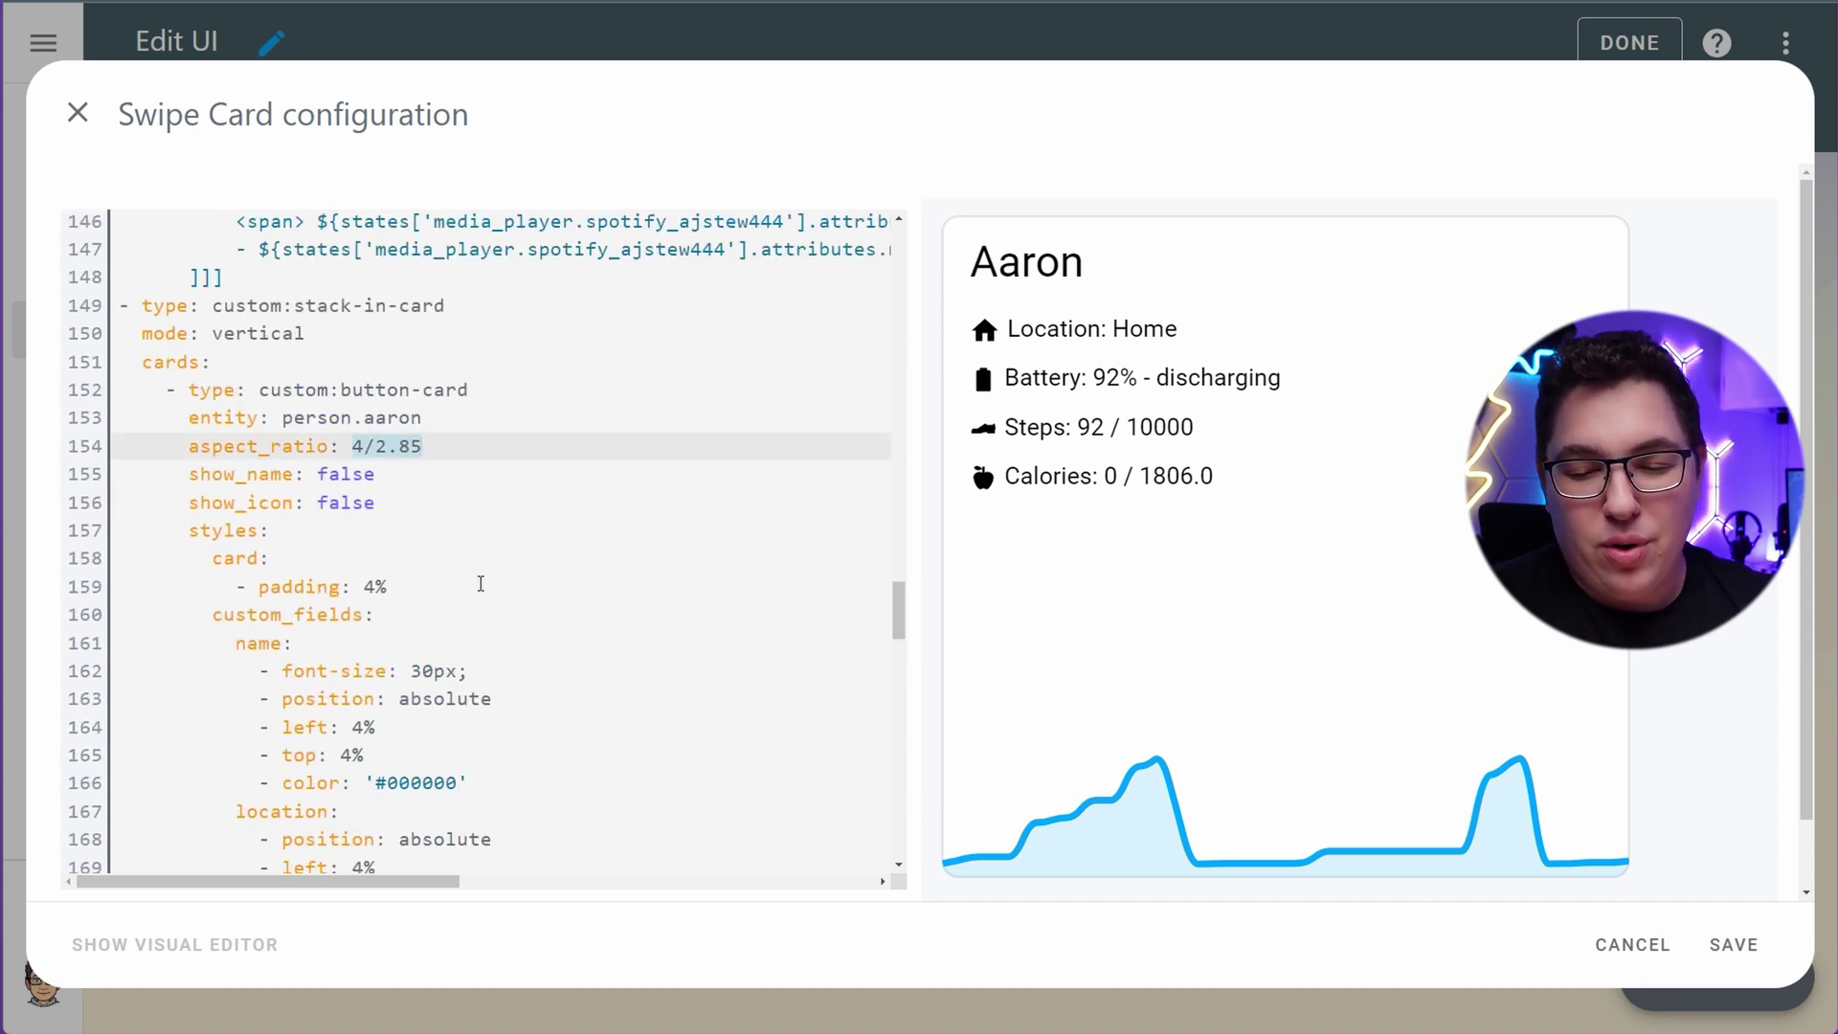
pyautogui.scroll(-4, 480, 584)
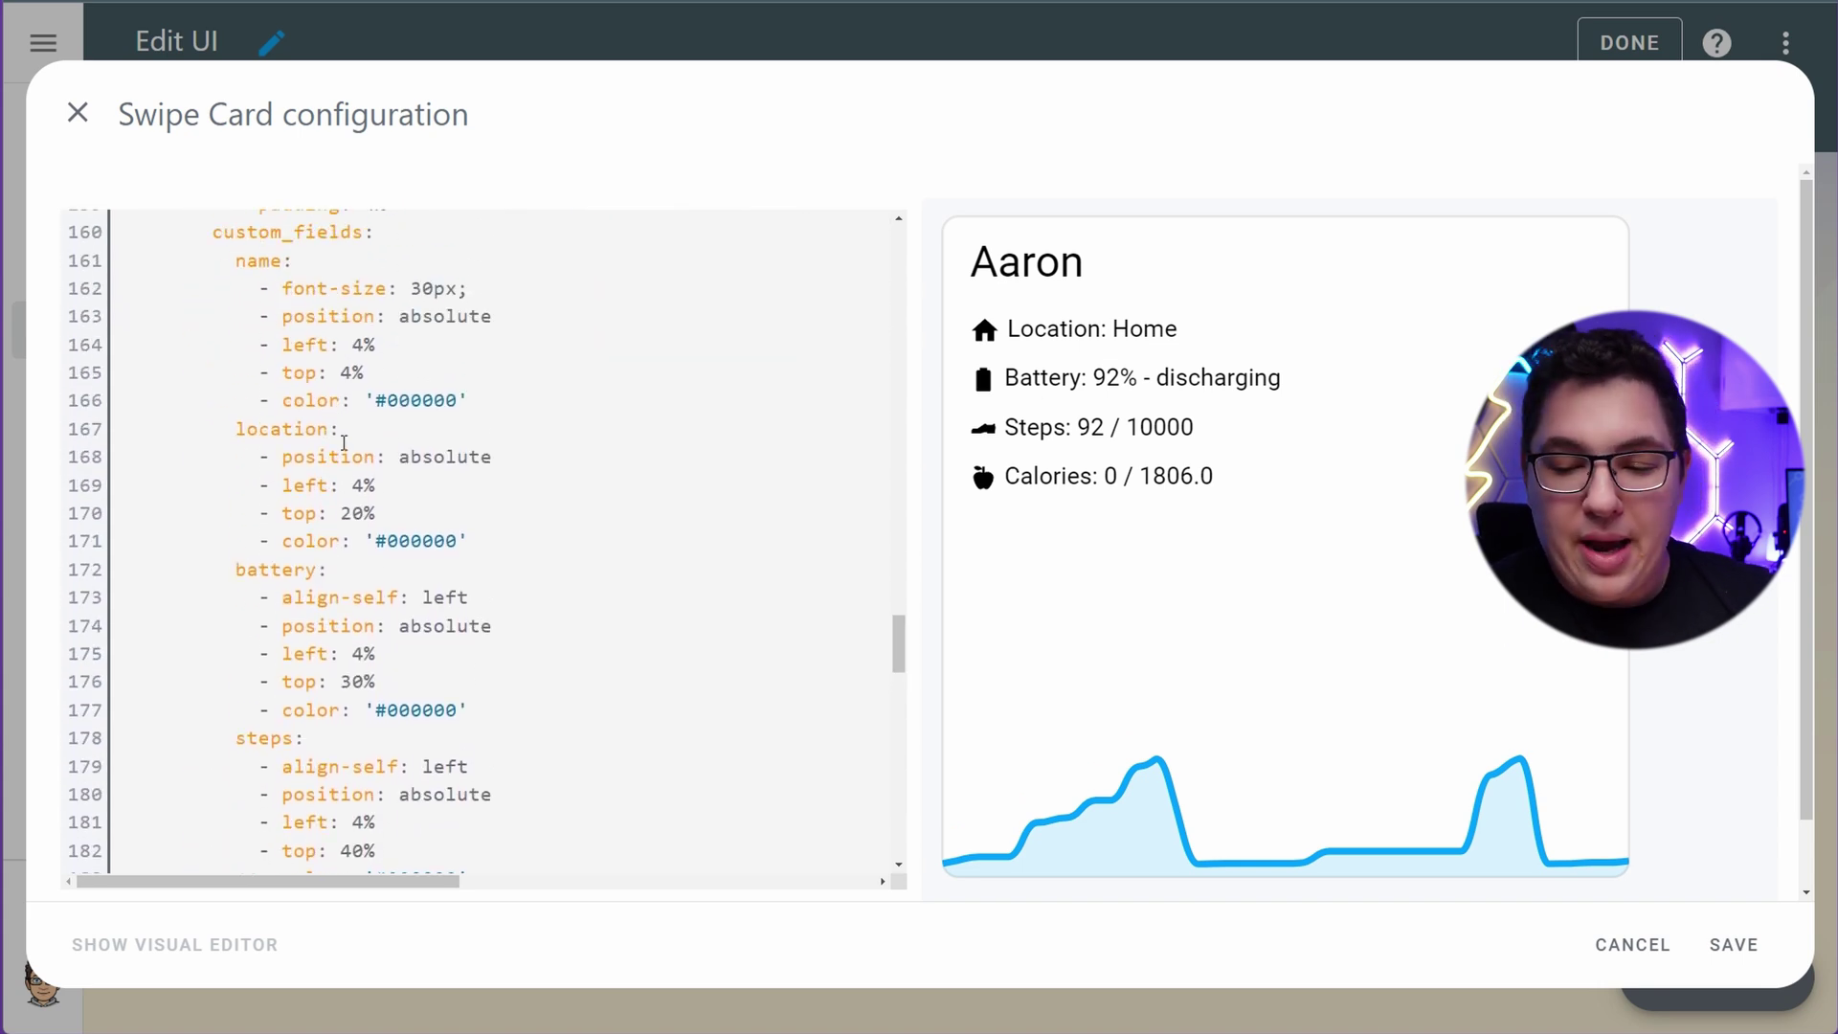
pyautogui.scroll(-9, 380, 543)
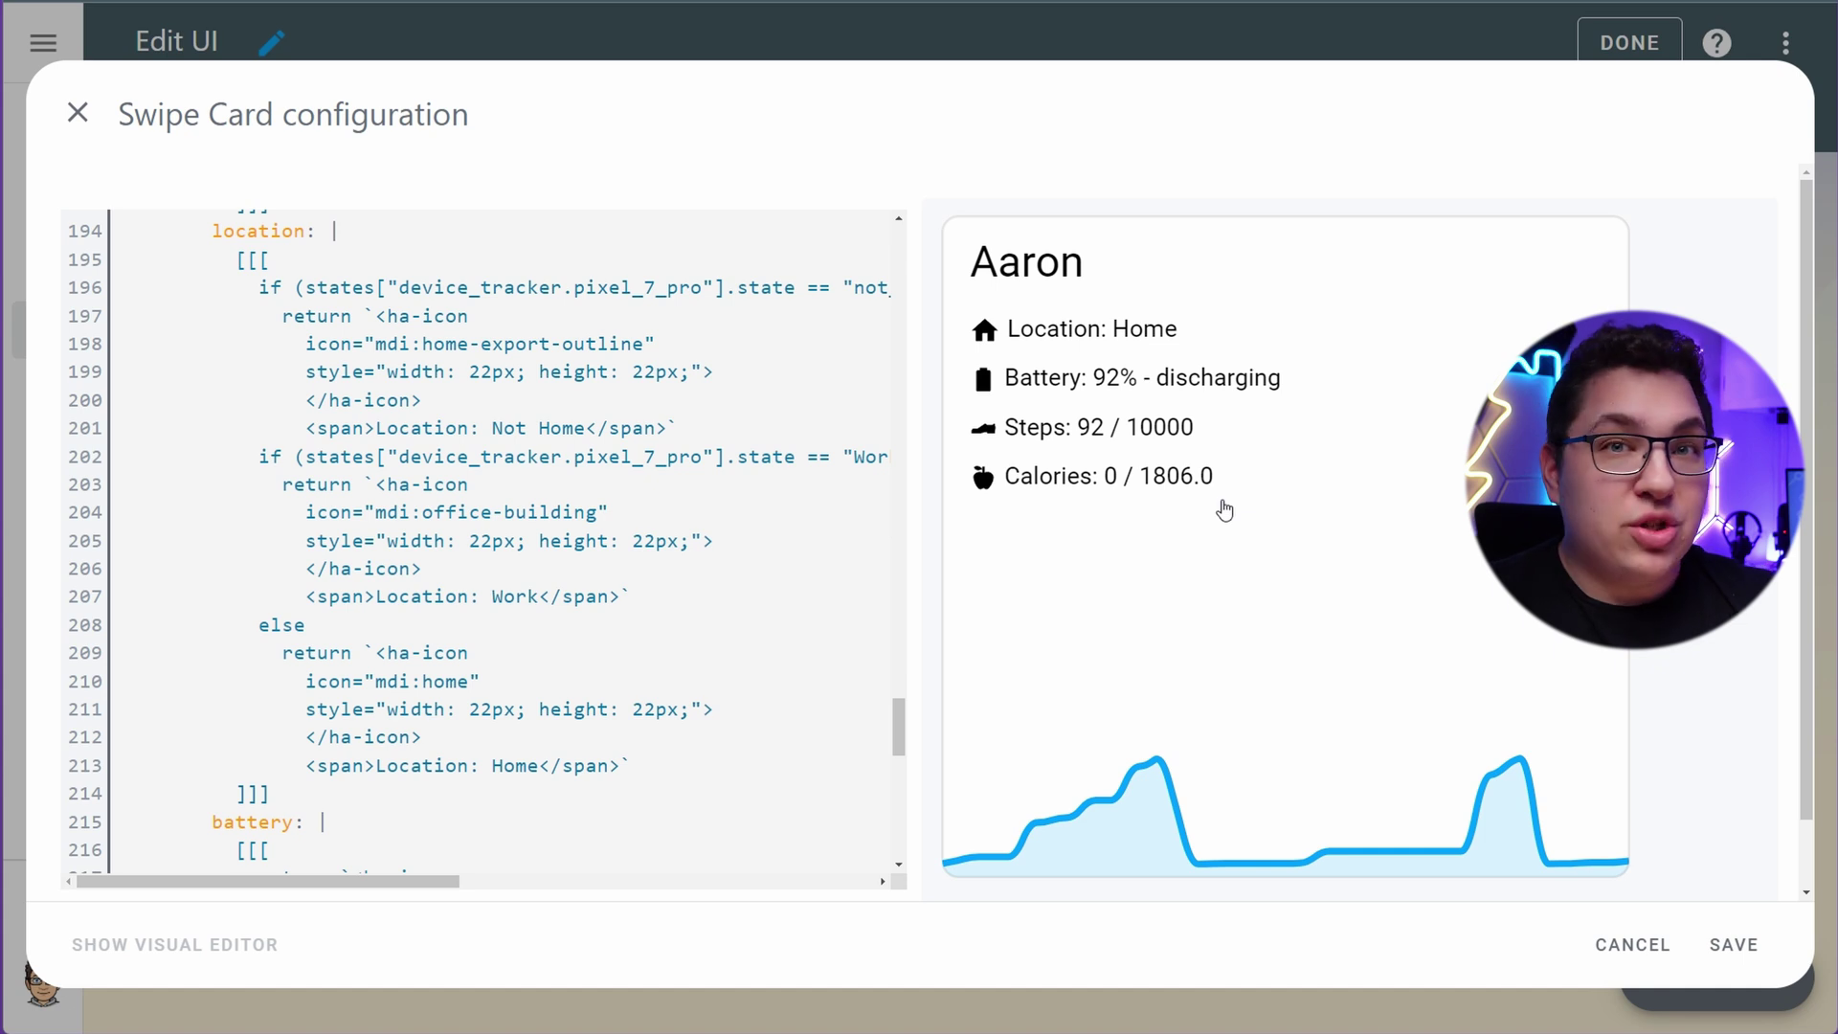
pyautogui.scroll(-12, 673, 644)
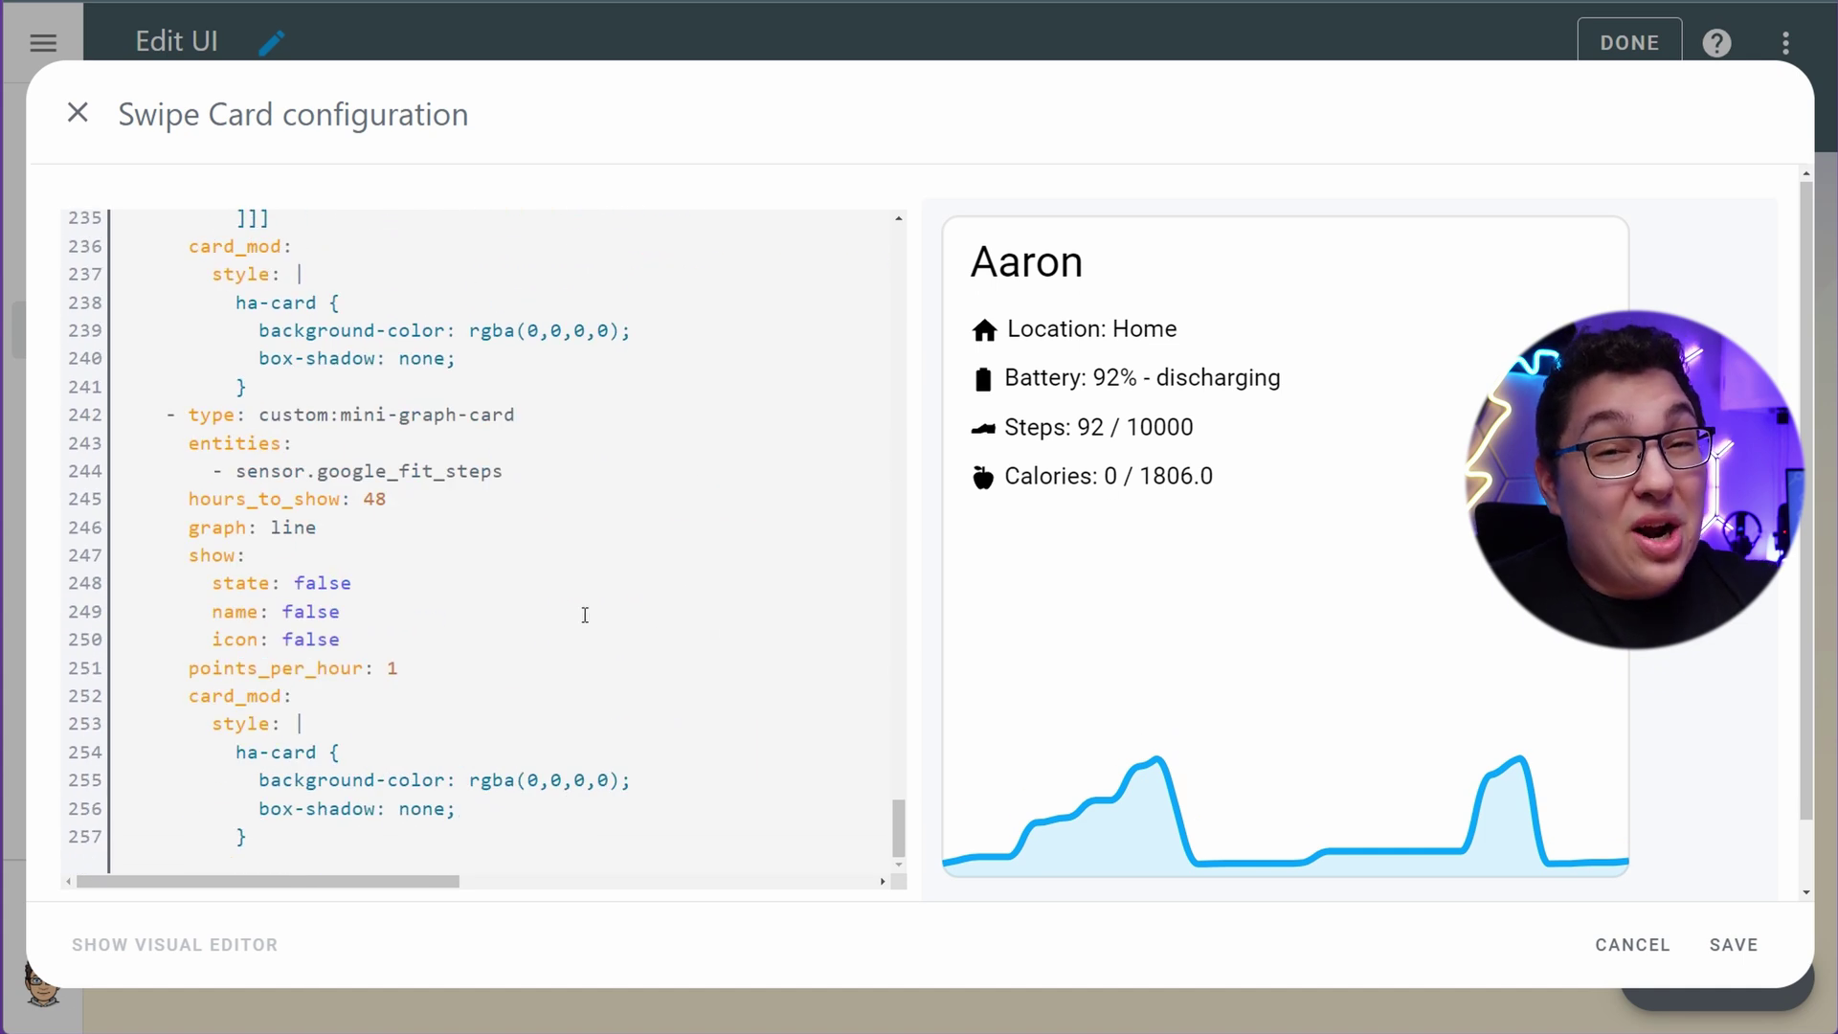
pyautogui.click(383, 423)
pyautogui.click(381, 396)
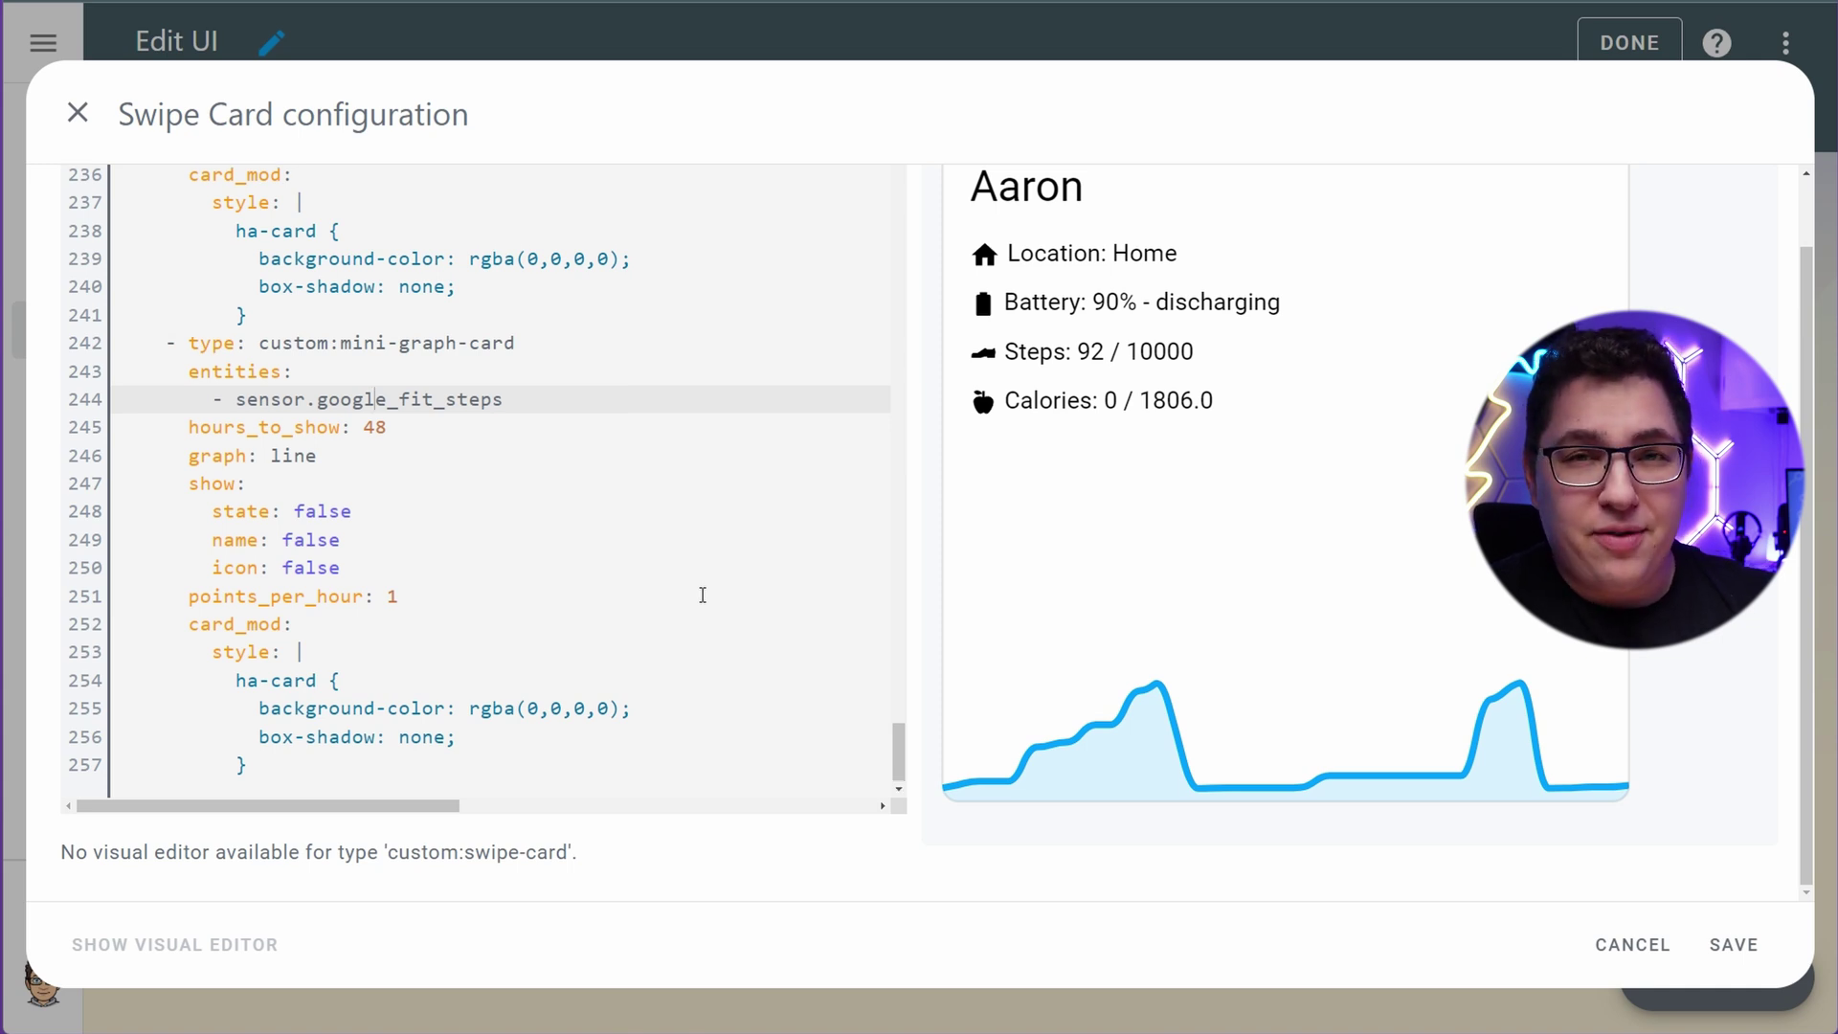
pyautogui.scroll(3, 702, 595)
pyautogui.scroll(2, 594, 603)
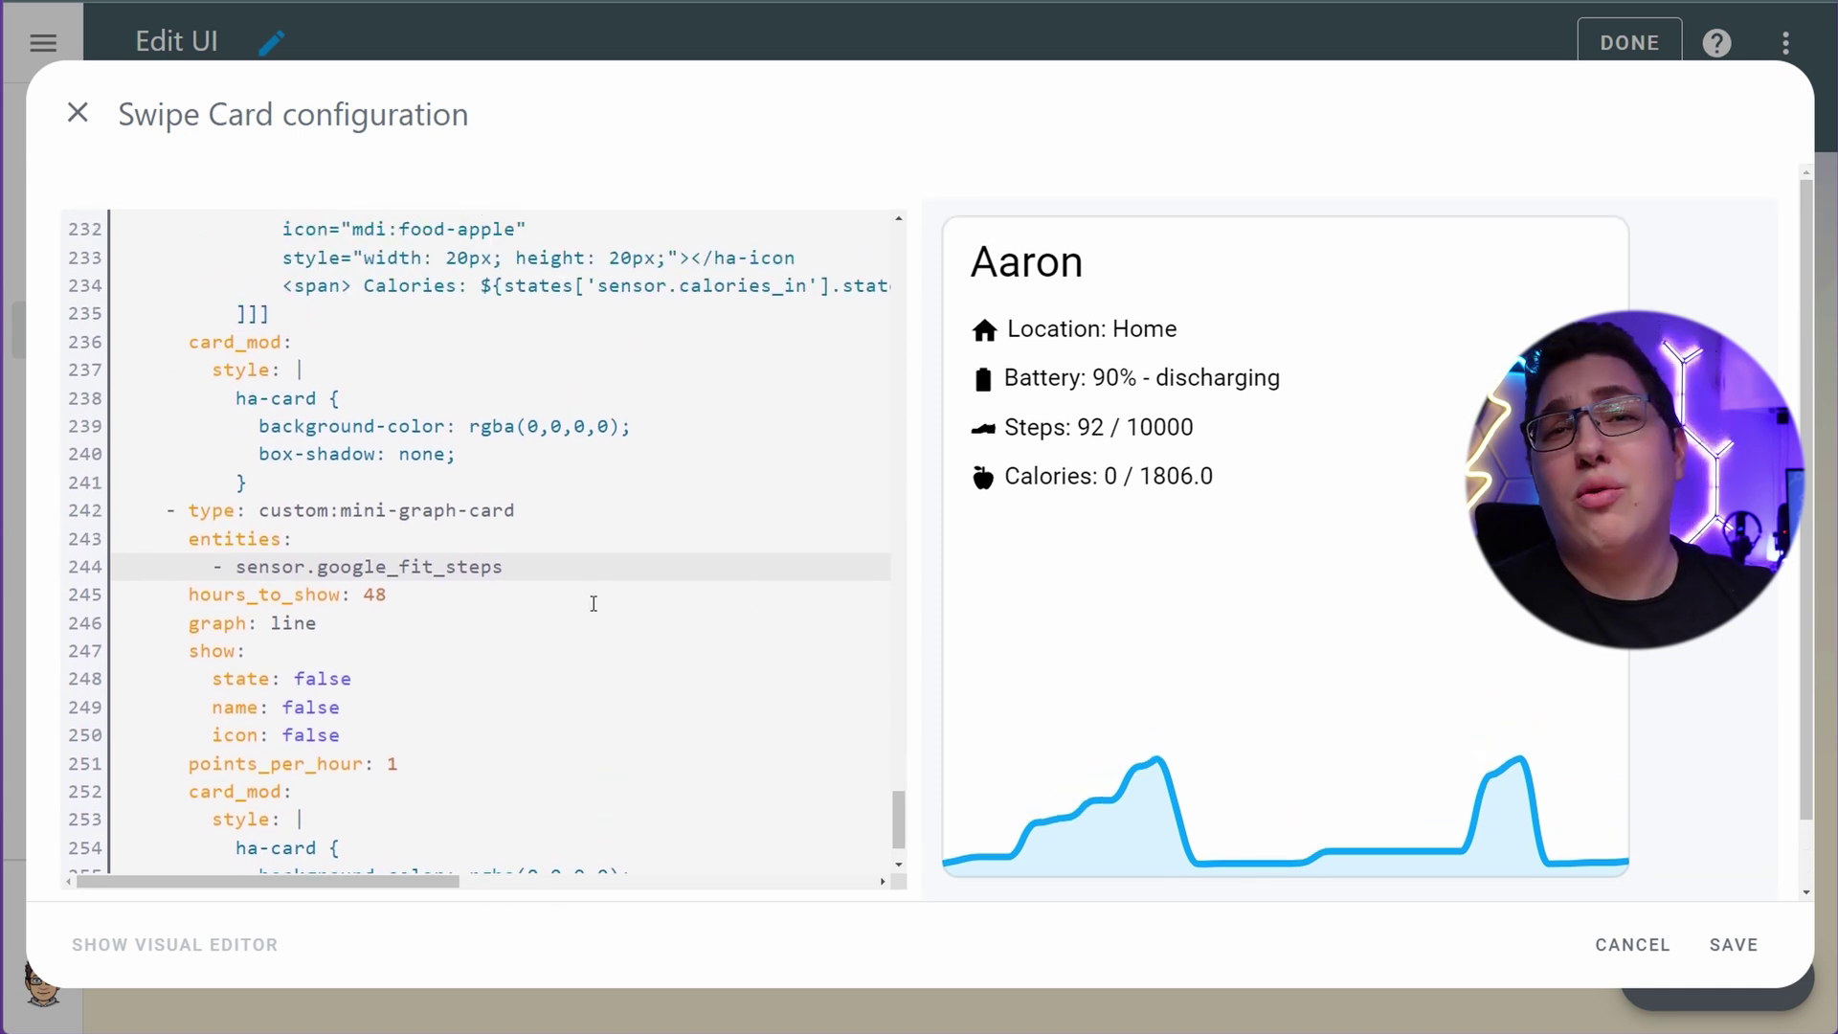
pyautogui.scroll(-2, 594, 603)
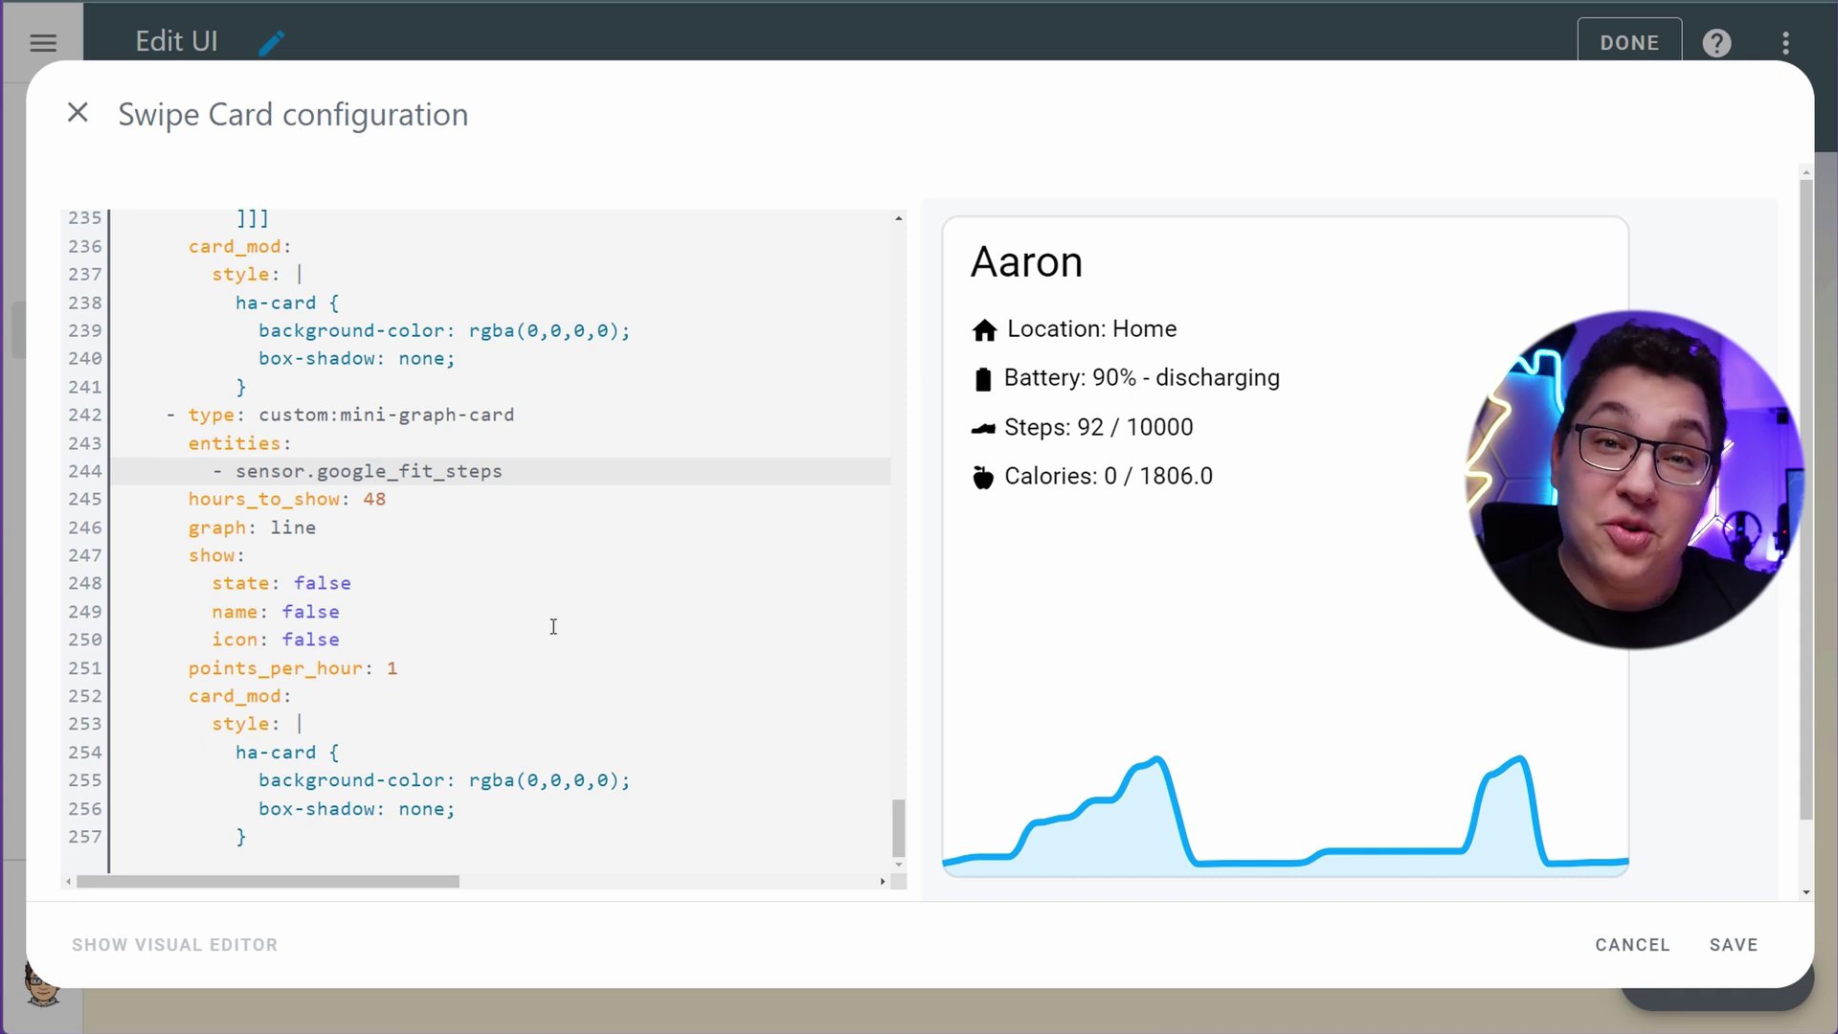
pyautogui.click(1747, 953)
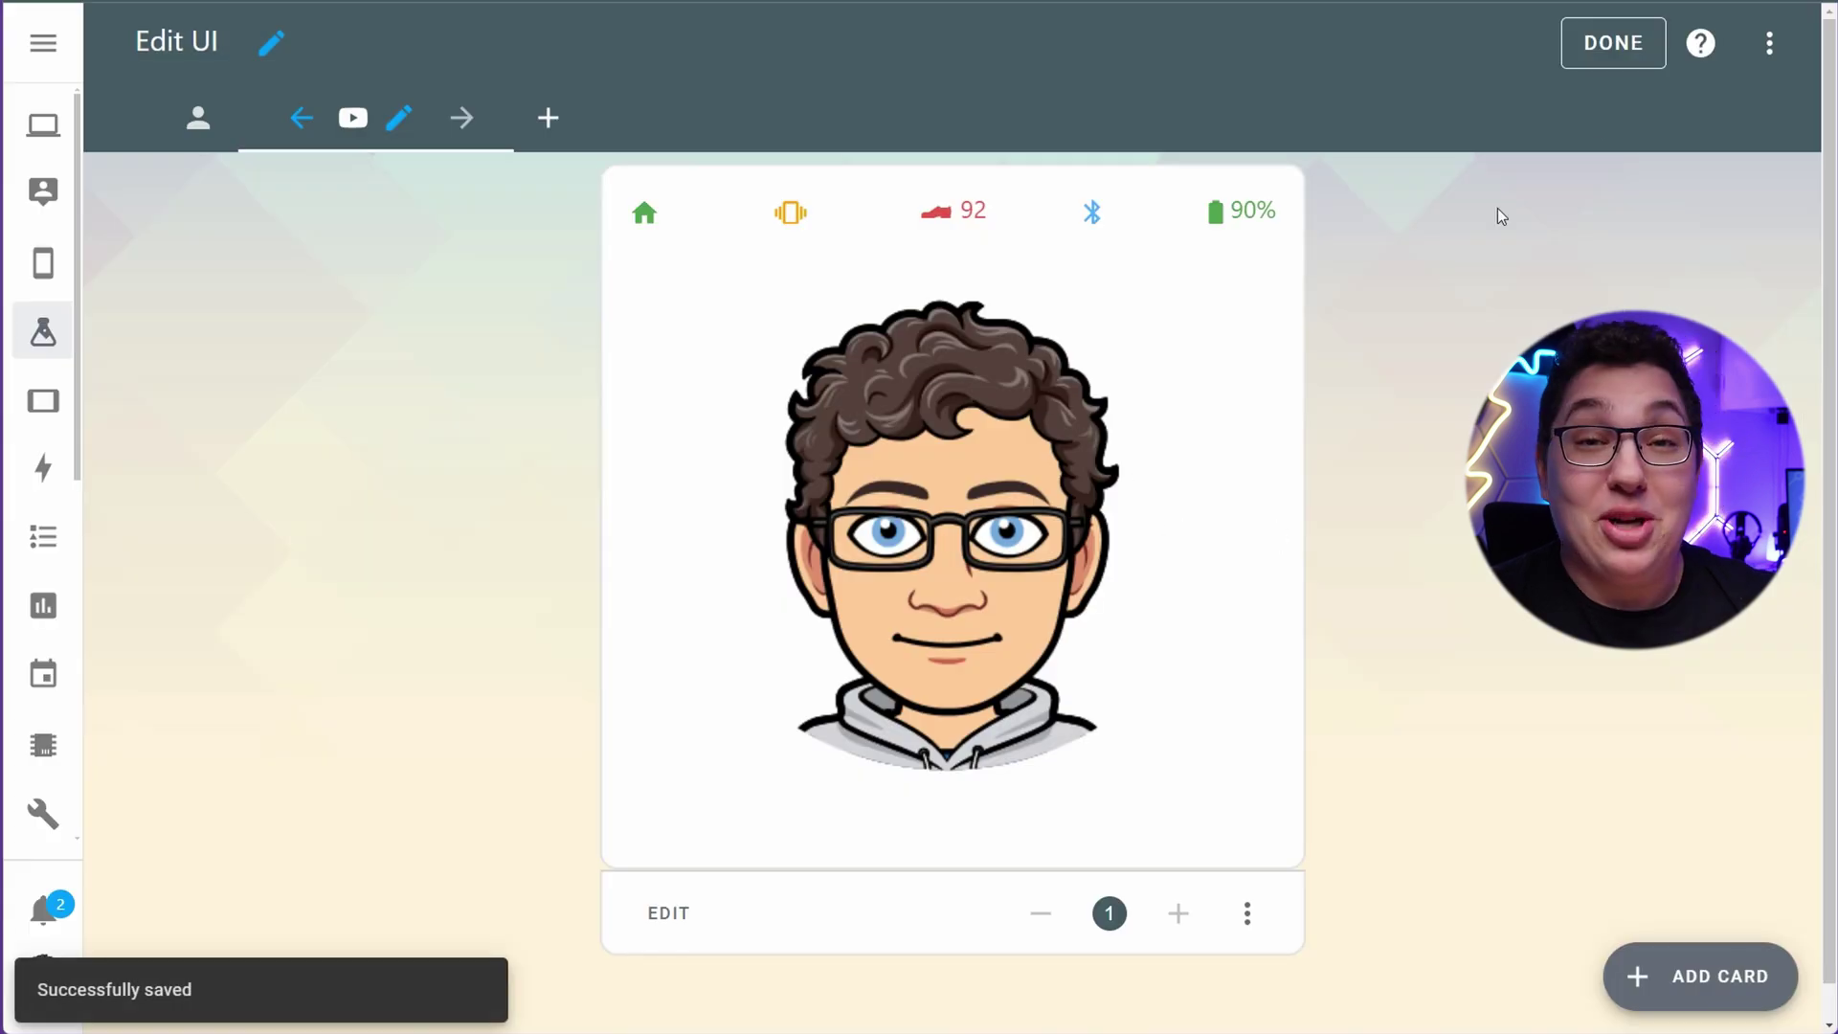
# Leave edit mode and swipe the card to the stats-and-graph side and back to the bitmoji
pyautogui.click(1630, 42)
pyautogui.click(1201, 446)
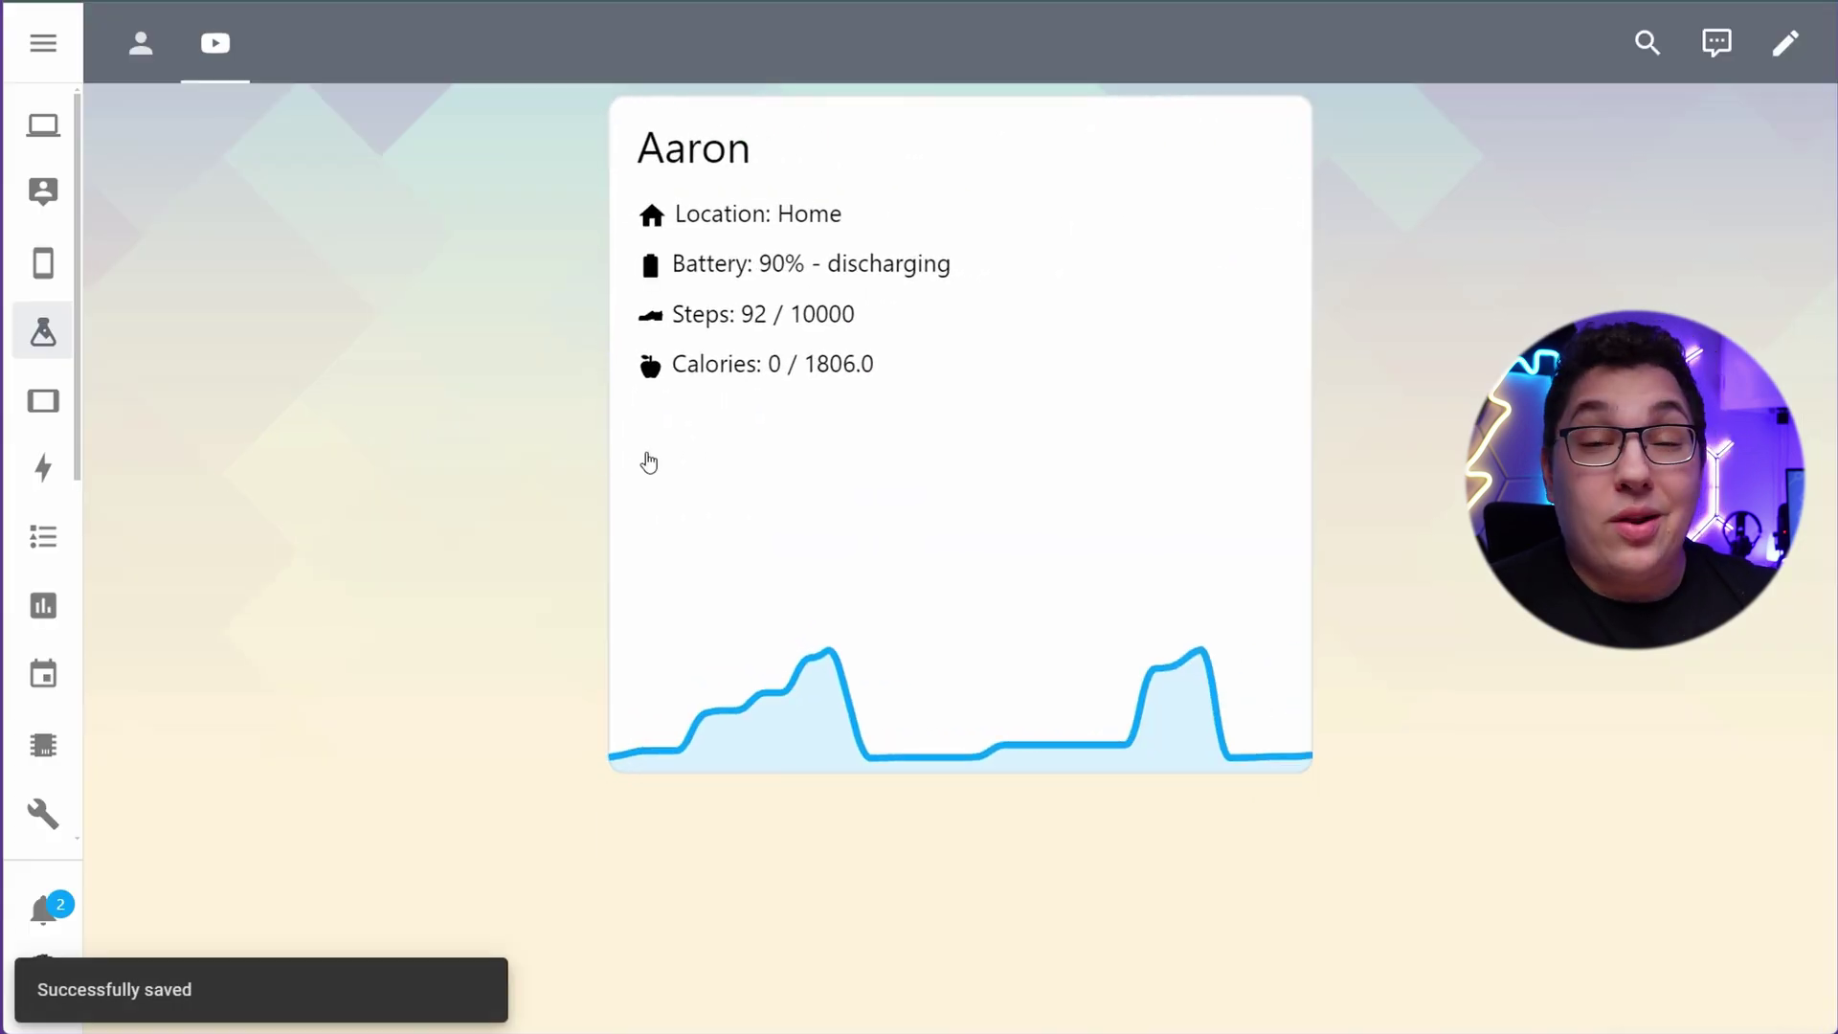
pyautogui.click(644, 460)
pyautogui.click(1251, 488)
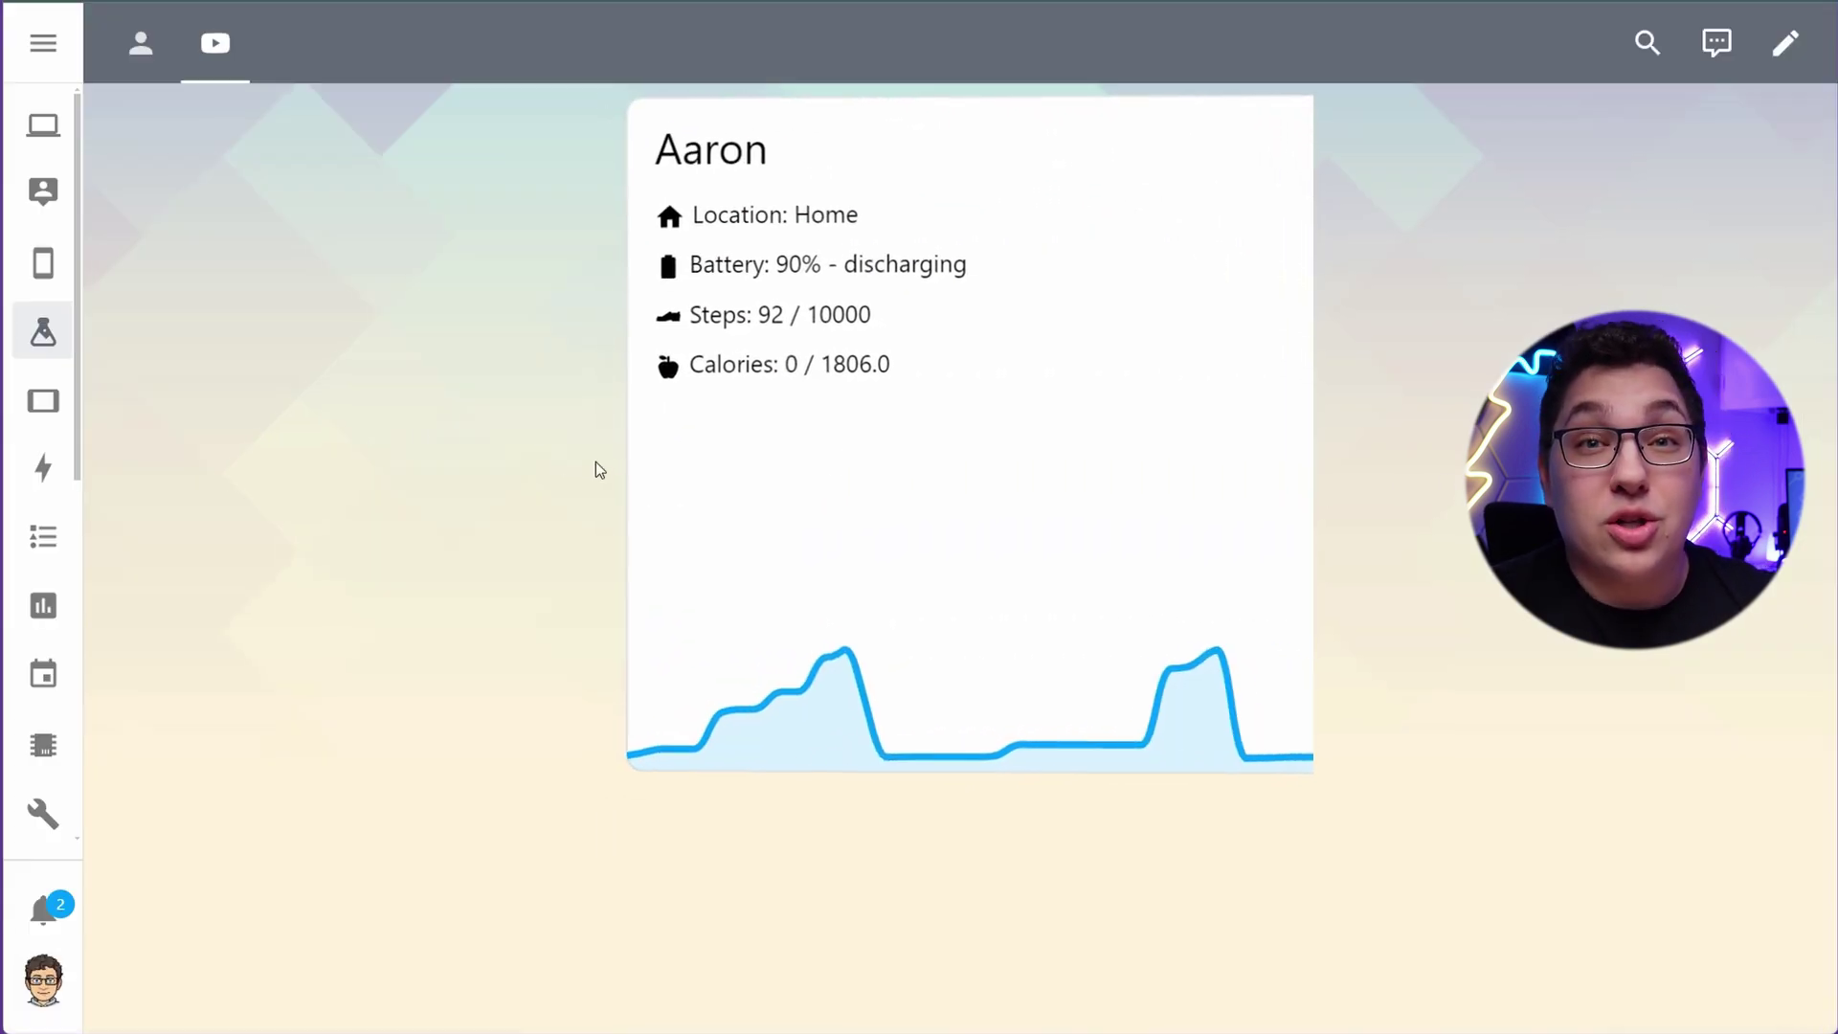
pyautogui.click(771, 447)
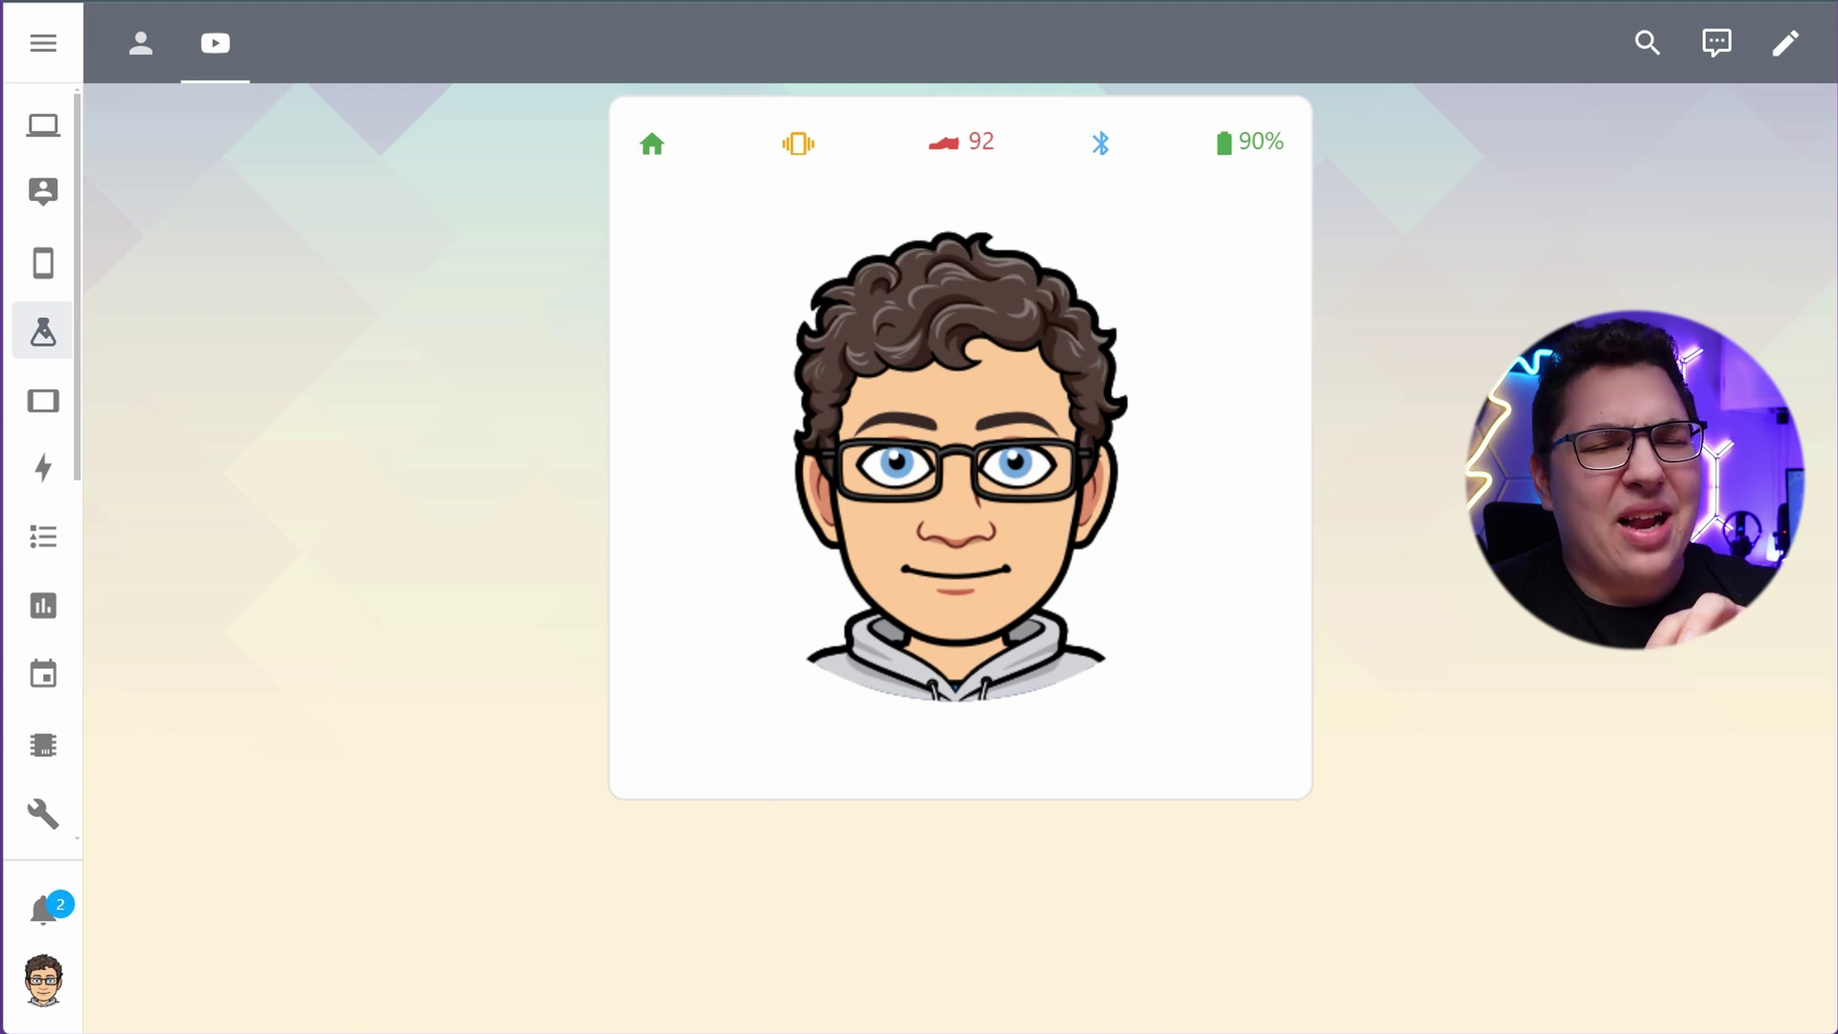